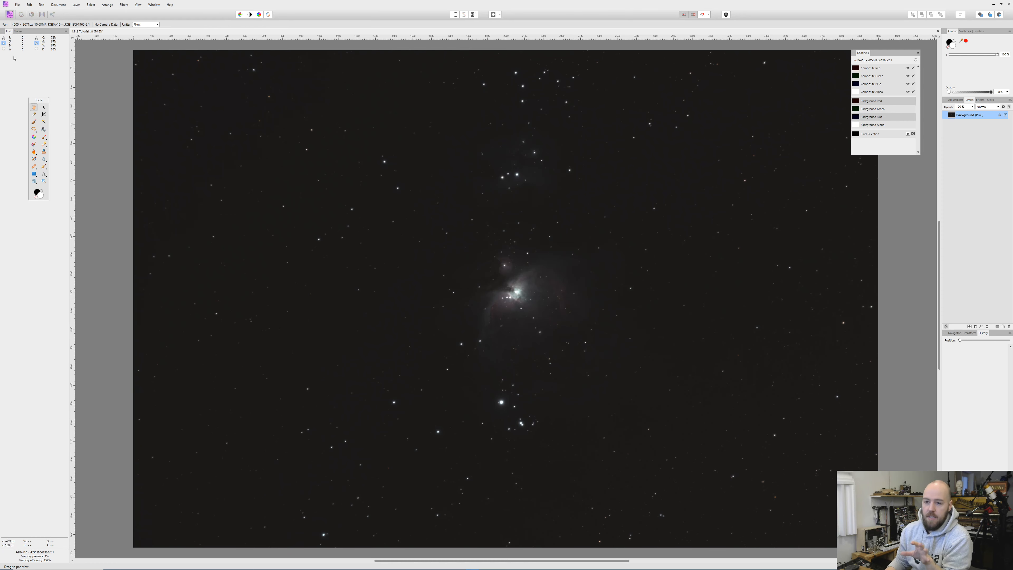
- Convert the document's colour format to RGB/16 and move the Channels panel further off the image
click(61, 7)
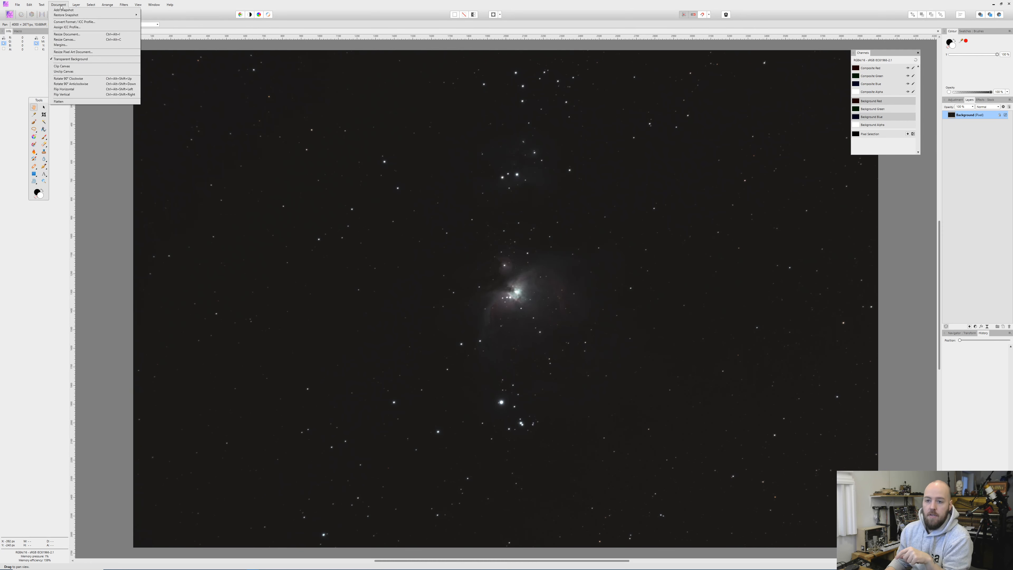
click(61, 23)
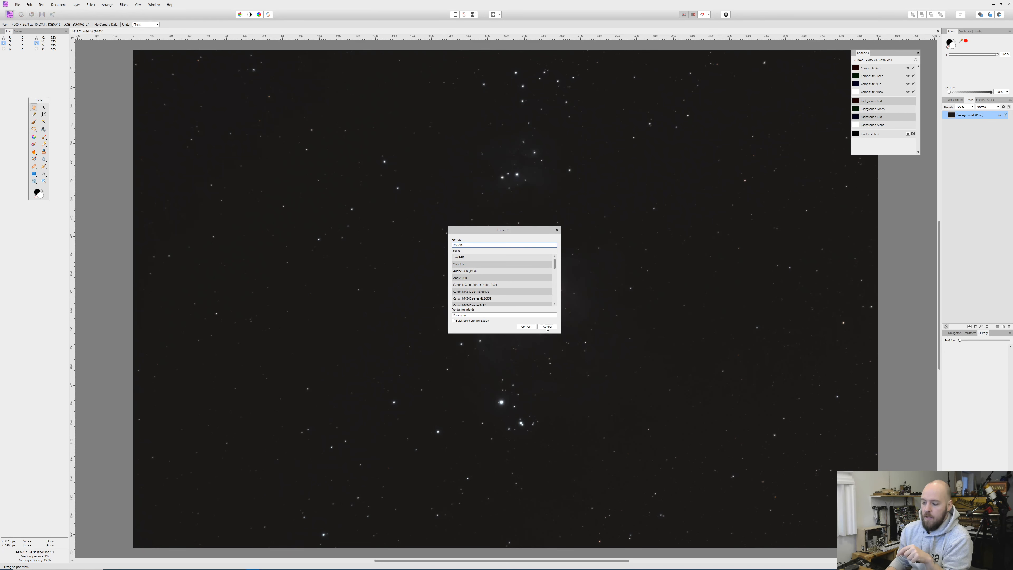
click(526, 326)
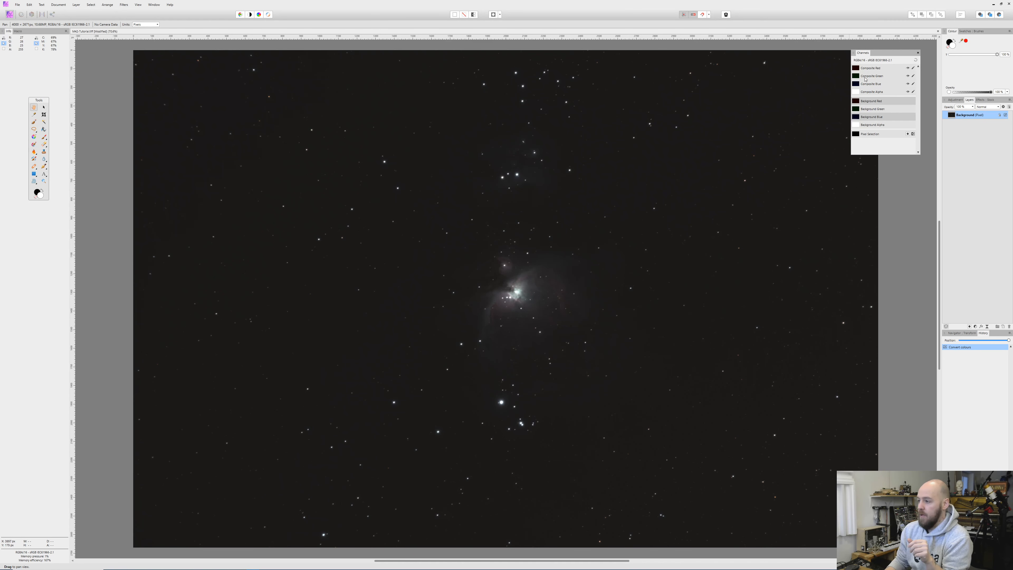
mouse_move(884, 56)
mouse_down()
mouse_move(895, 55)
mouse_move(866, 55)
mouse_up()
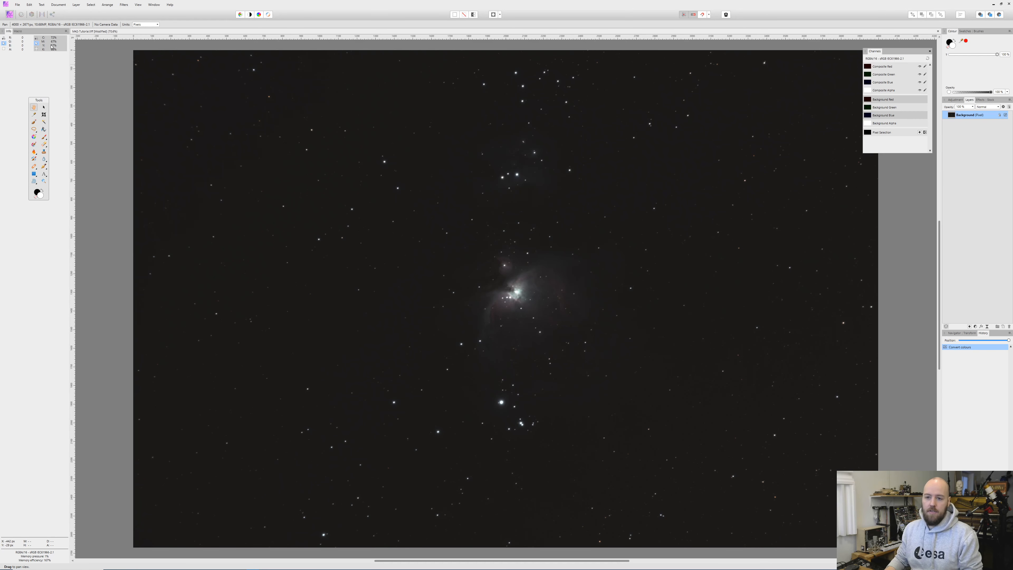
- Remove the existing second colour sampler from the Info readouts and add a new sampler in its place
click(66, 32)
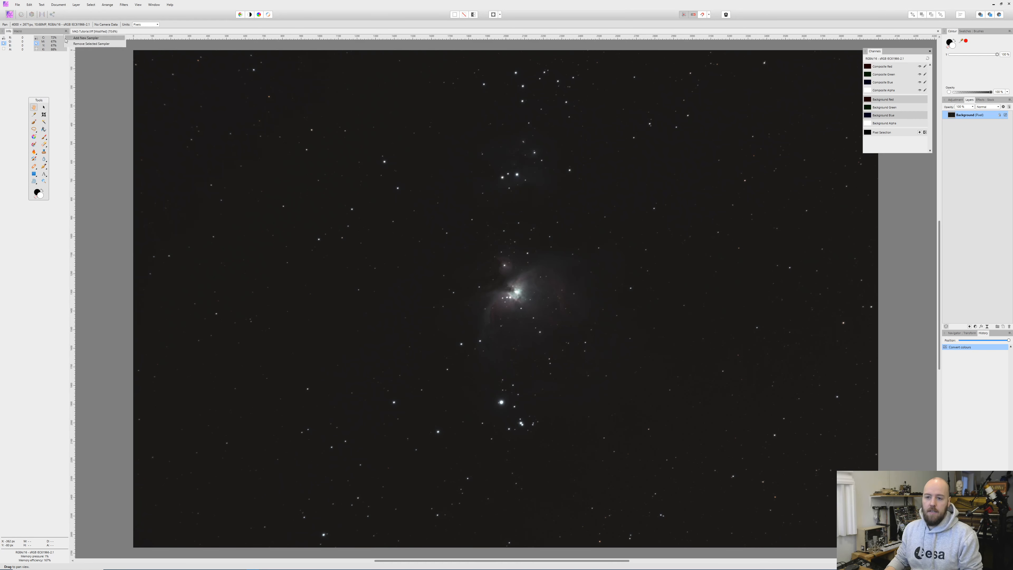
click(92, 44)
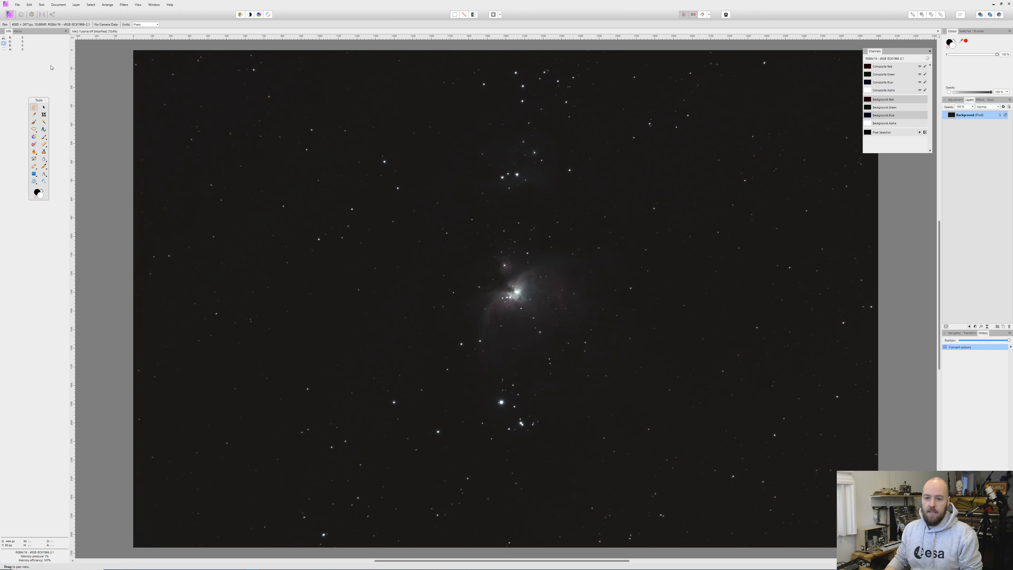
click(66, 31)
click(75, 38)
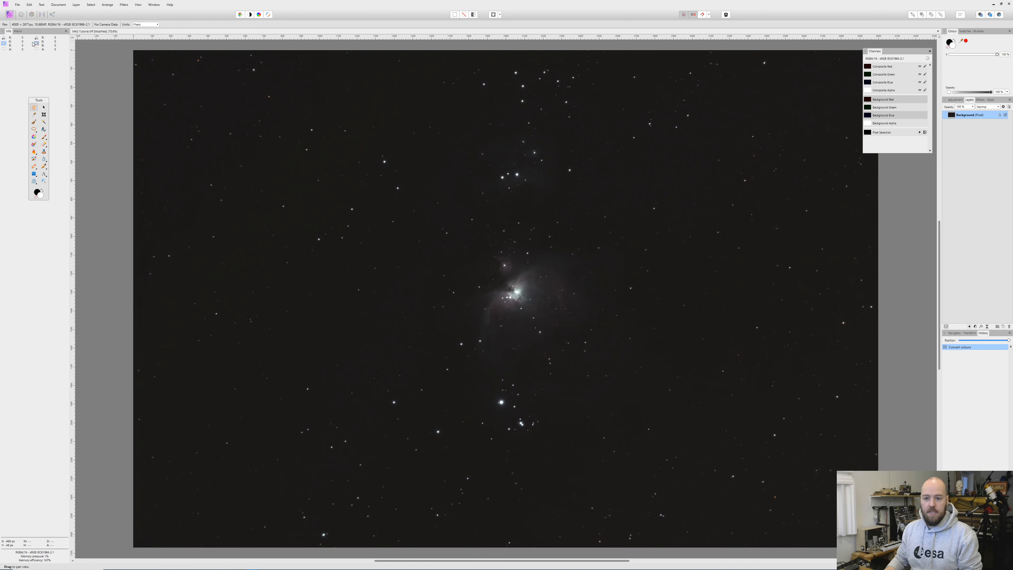
- Place the first colour sampler on an empty patch of dark background sky to the left of the nebula
click(4, 50)
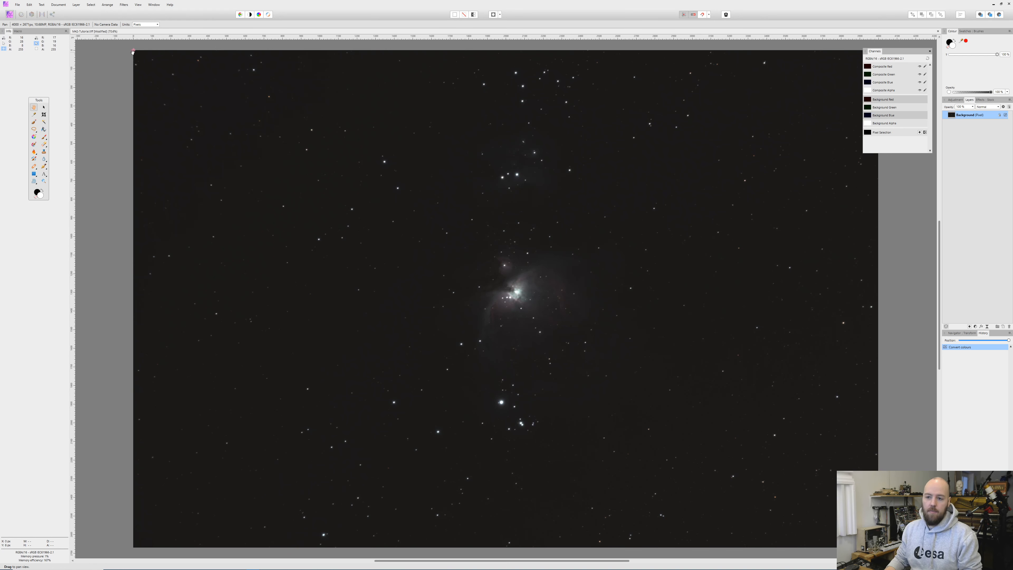
mouse_move(134, 50)
mouse_down()
mouse_move(297, 111)
mouse_move(281, 176)
mouse_move(301, 319)
mouse_move(361, 307)
mouse_move(315, 316)
mouse_up()
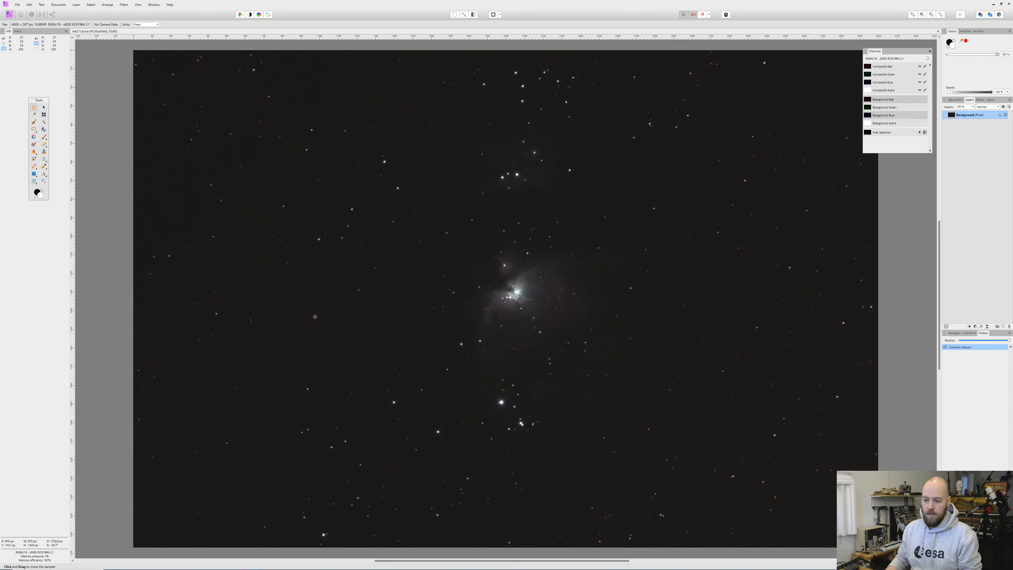
scroll(314, 318, up, 2)
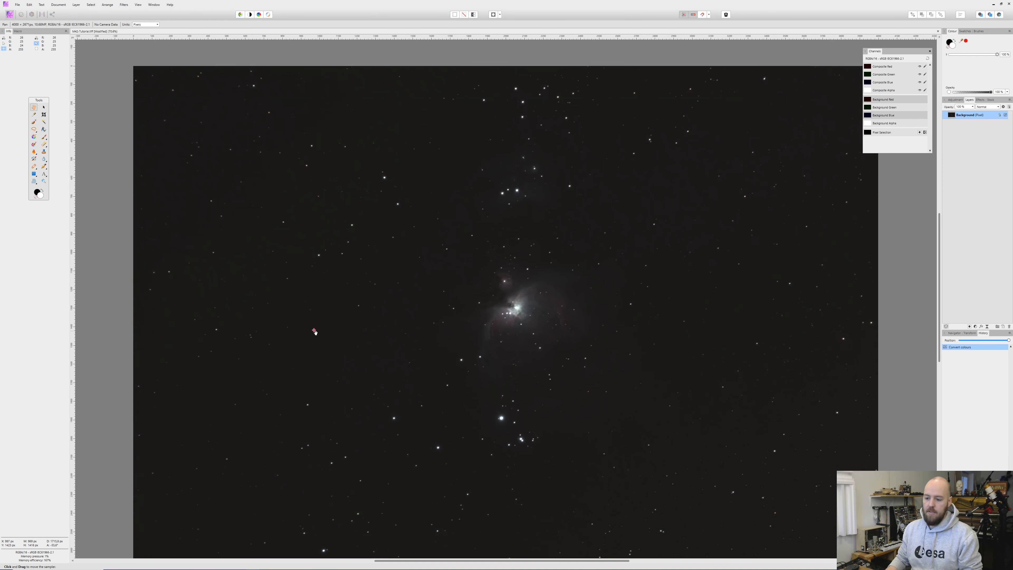
scroll(311, 323, up, 6)
mouse_move(316, 294)
mouse_down()
mouse_move(346, 267)
mouse_move(332, 269)
mouse_up()
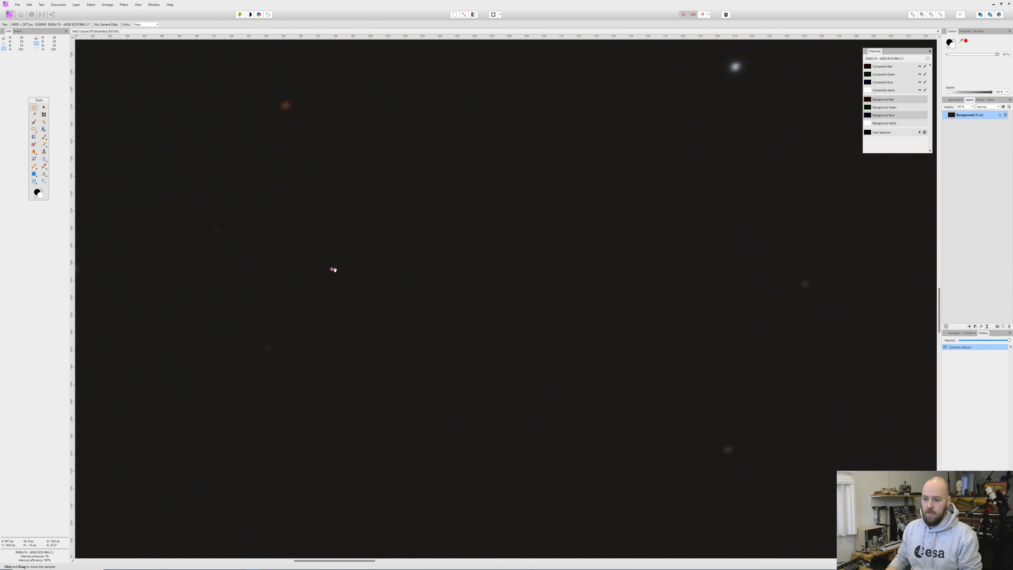
scroll(335, 275, down, 7)
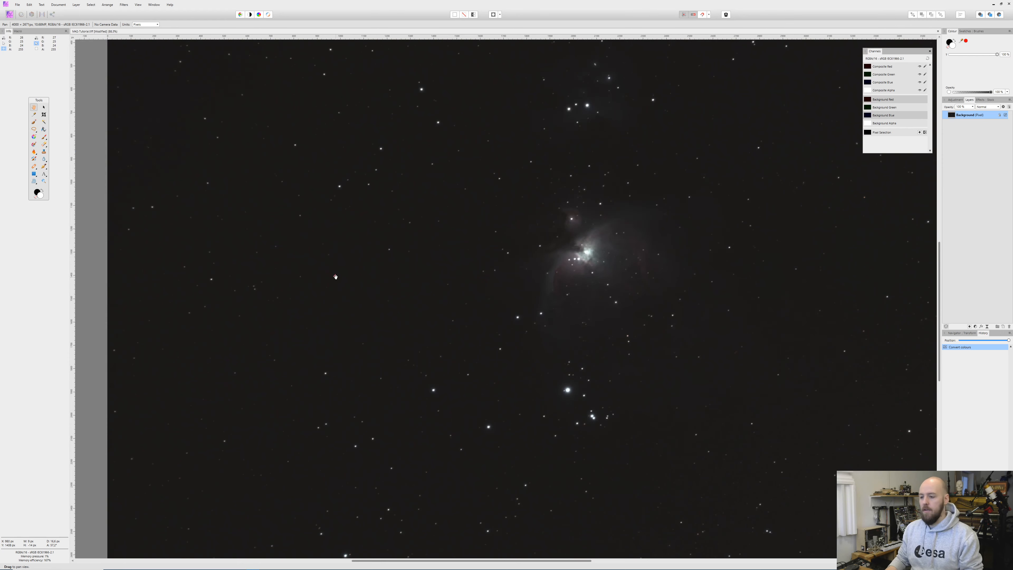
scroll(336, 277, down, 2)
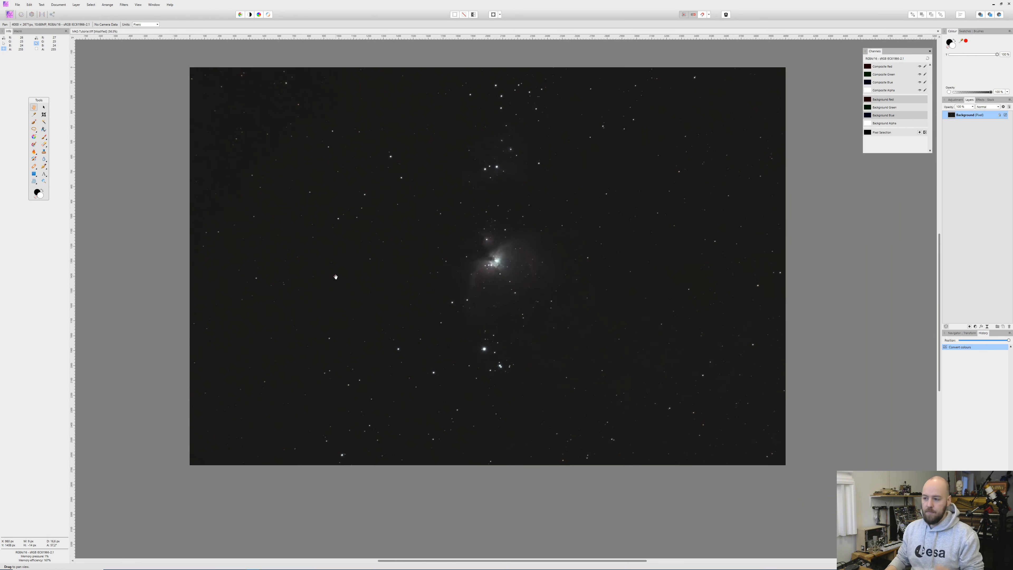
scroll(336, 277, up, 2)
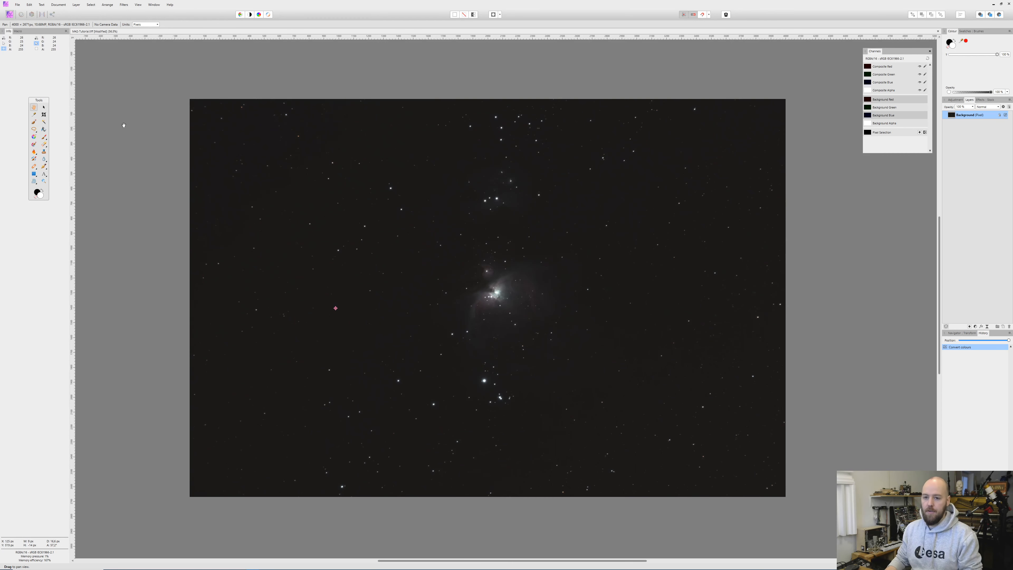
- Place the second colour sampler on the outer edge of the bright star below the nebula
click(36, 49)
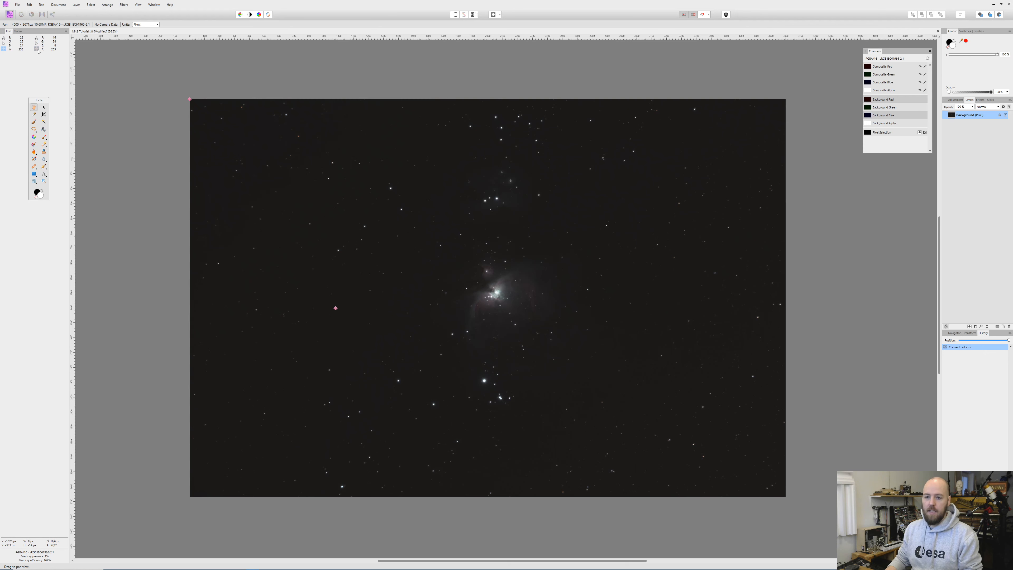
drag(189, 99, 487, 386)
scroll(487, 386, up, 10)
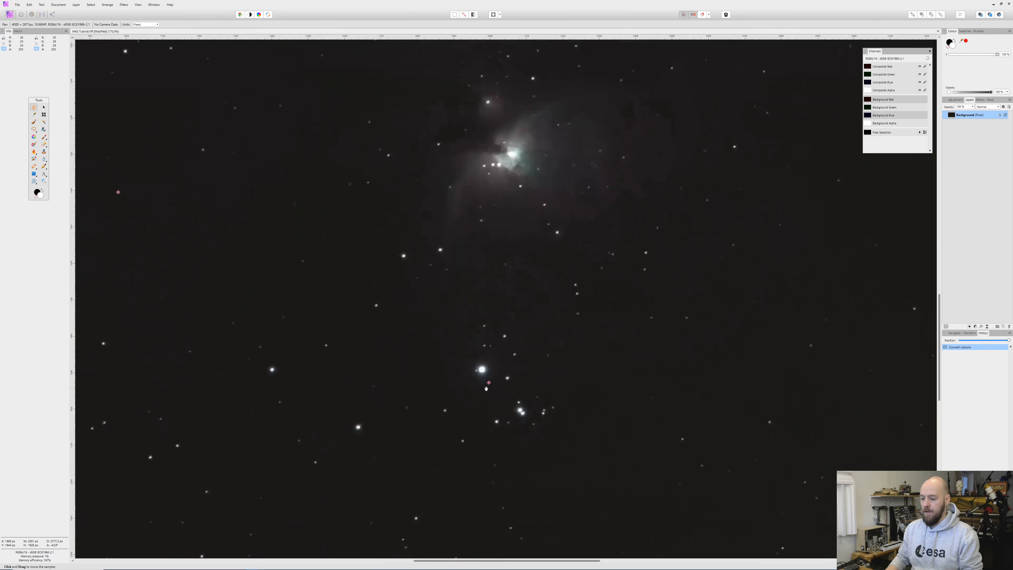
drag(489, 351, 438, 254)
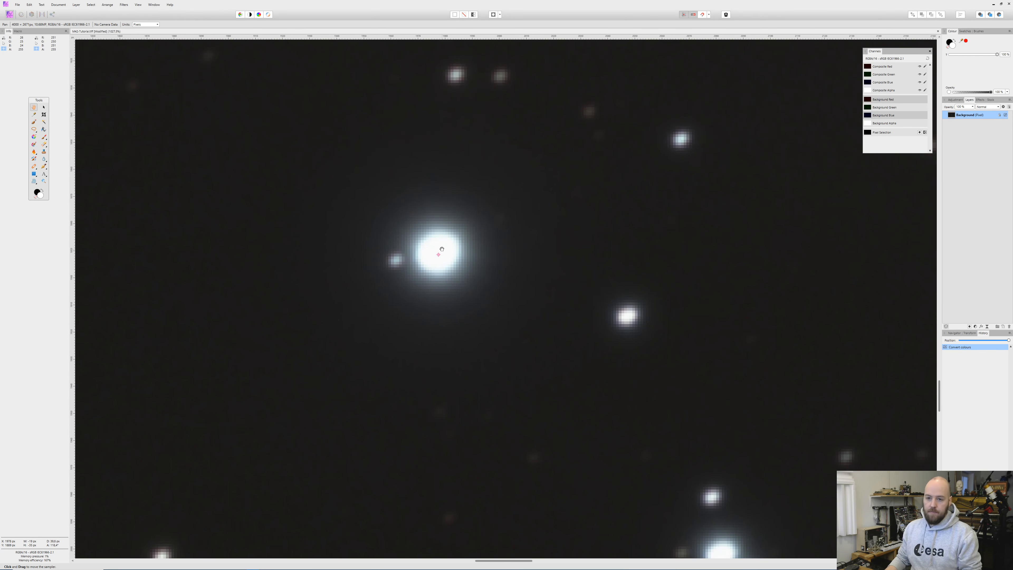
drag(439, 254, 458, 263)
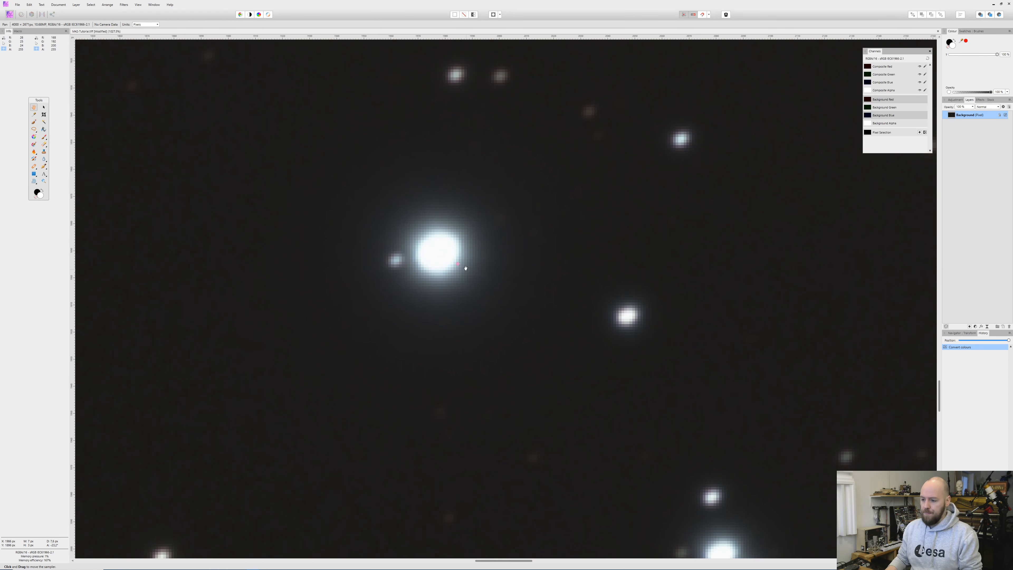
scroll(477, 281, down, 10)
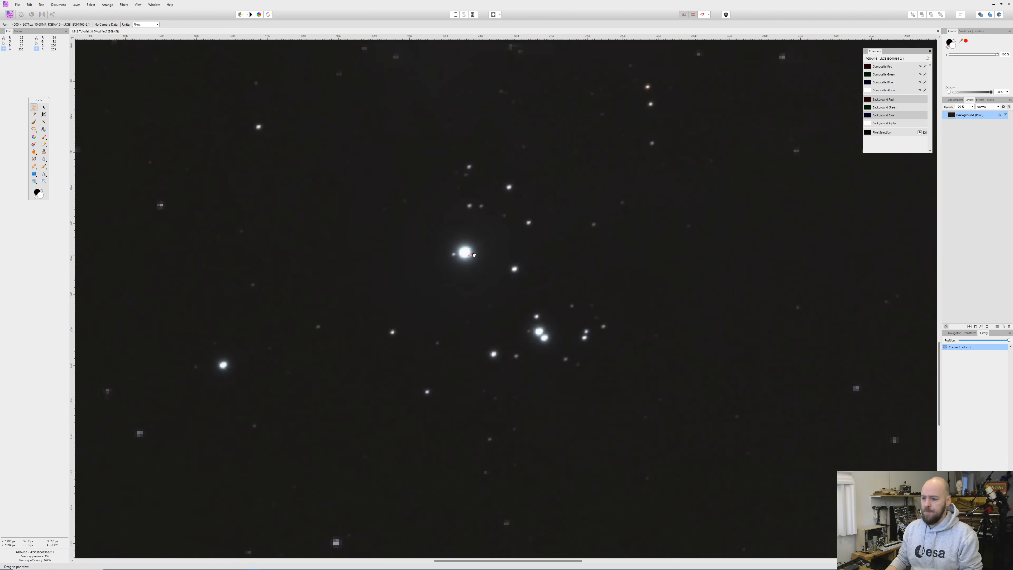
scroll(473, 254, down, 2)
scroll(473, 249, up, 5)
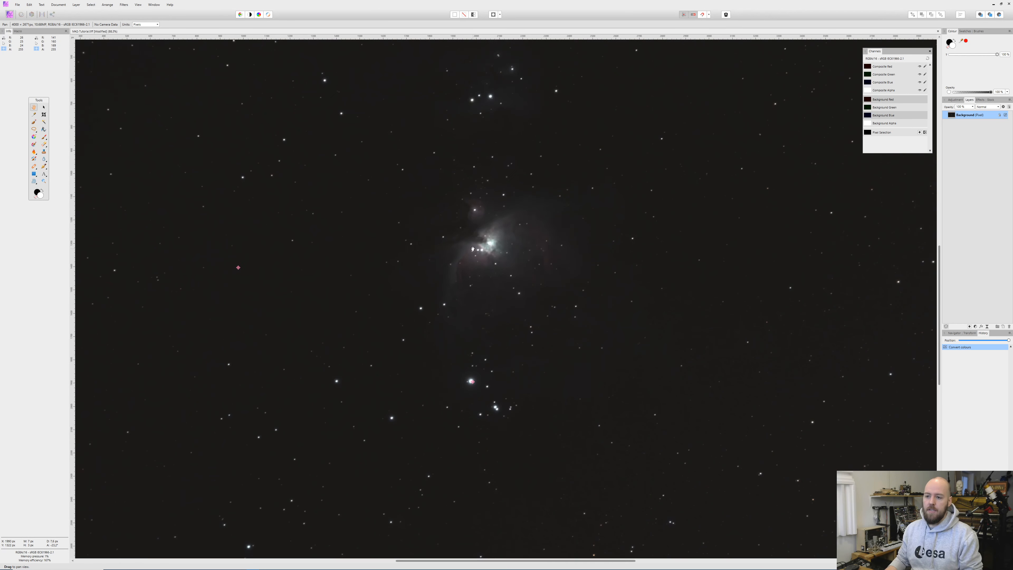
scroll(472, 249, down, 3)
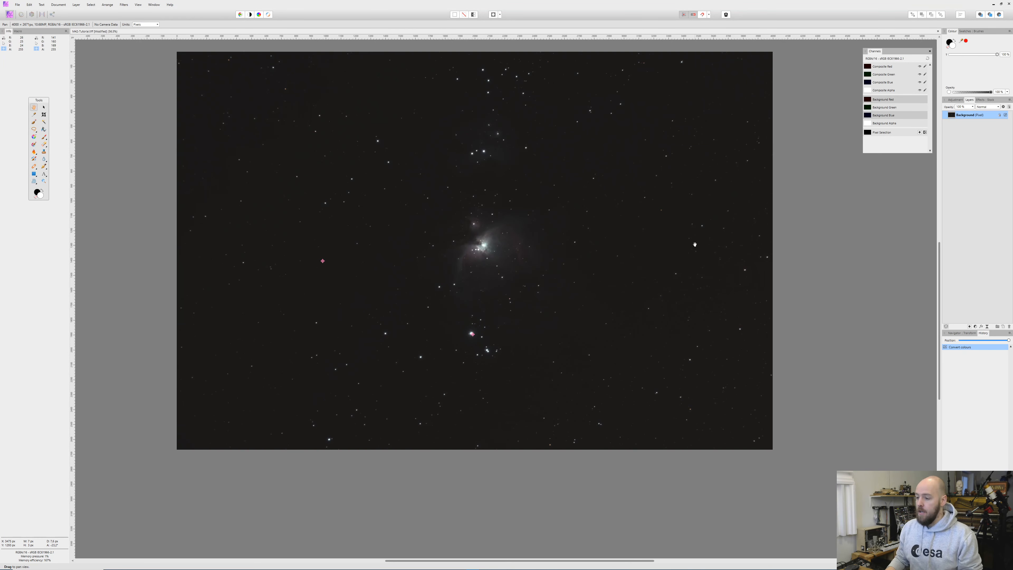
- Unlock the Background layer and add a Levels adjustment, placing its dialog clear of the nebula
click(1001, 115)
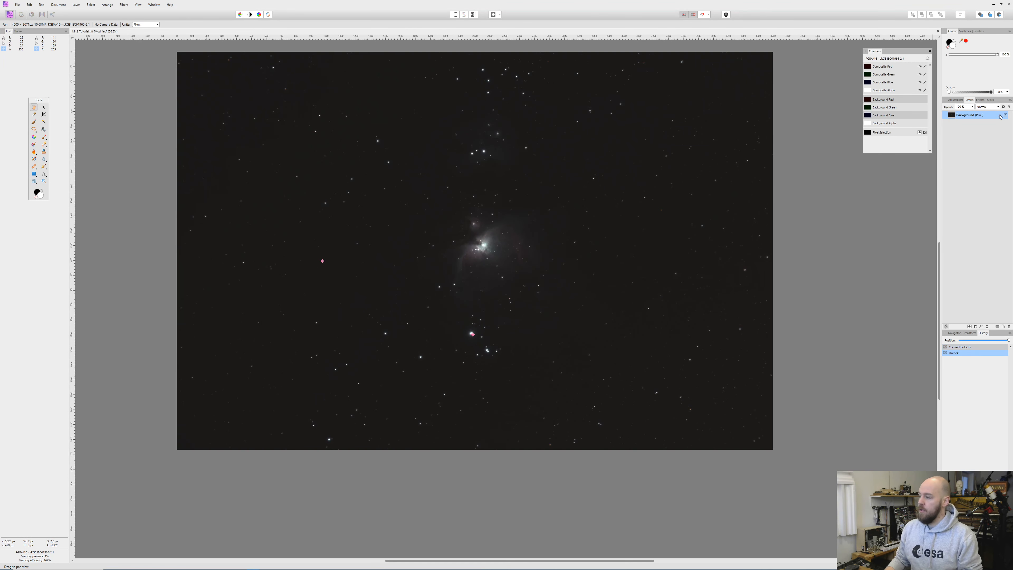
click(975, 327)
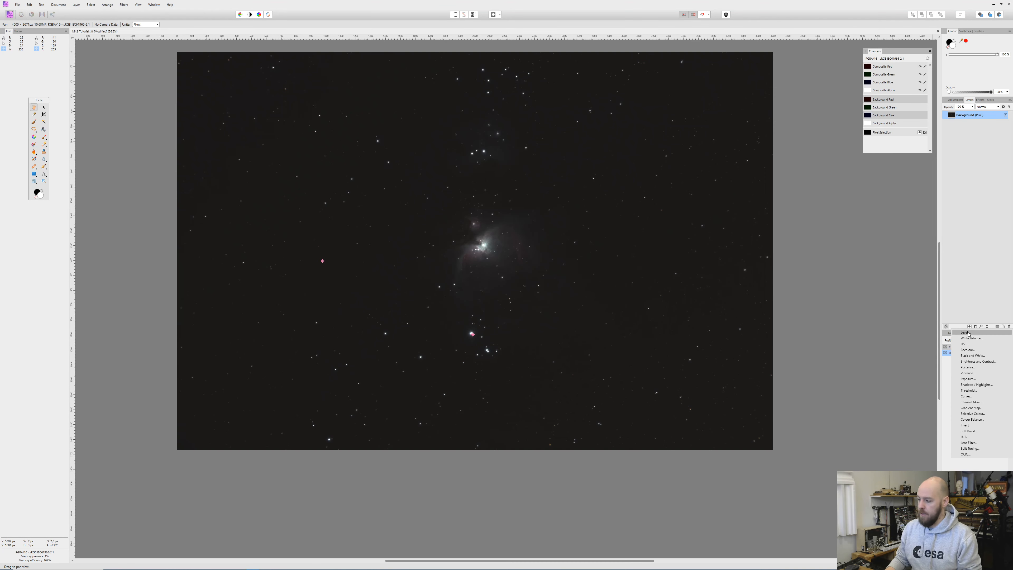
click(967, 333)
drag(892, 431, 769, 133)
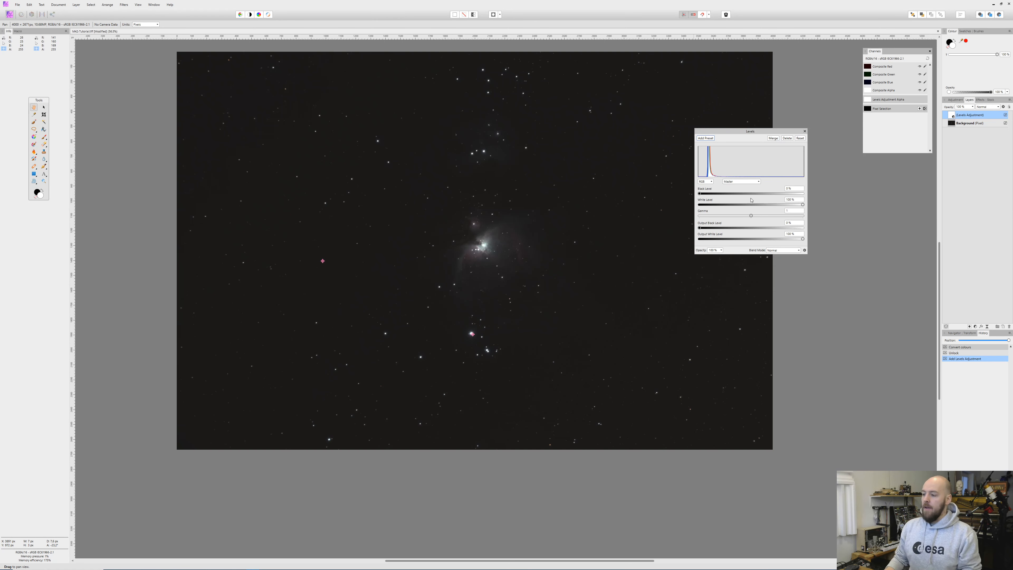
- Raise the master black level to about 8% and set the gamma to about 0.65 to stretch the nebula
drag(700, 196, 708, 195)
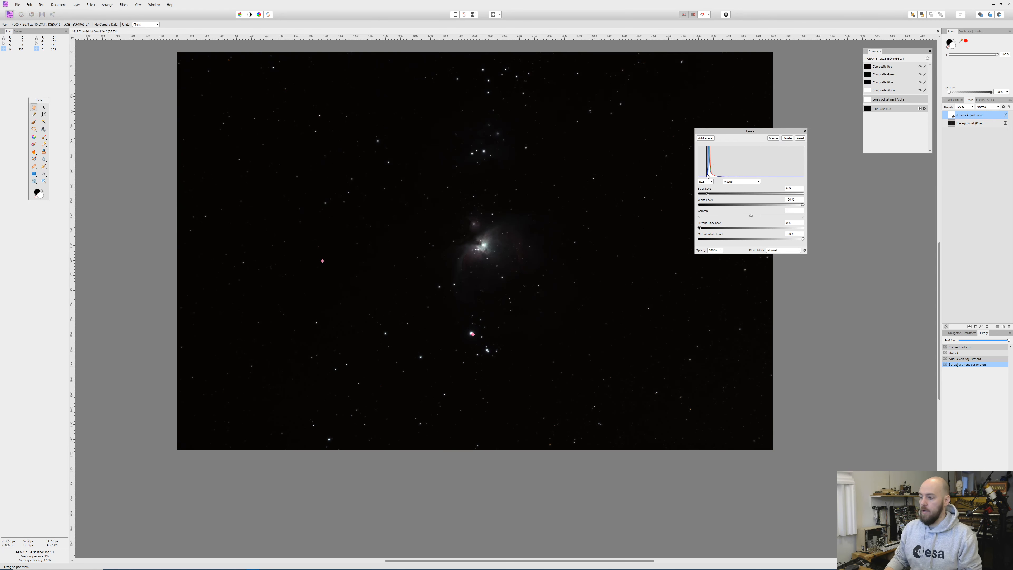
drag(710, 191, 709, 196)
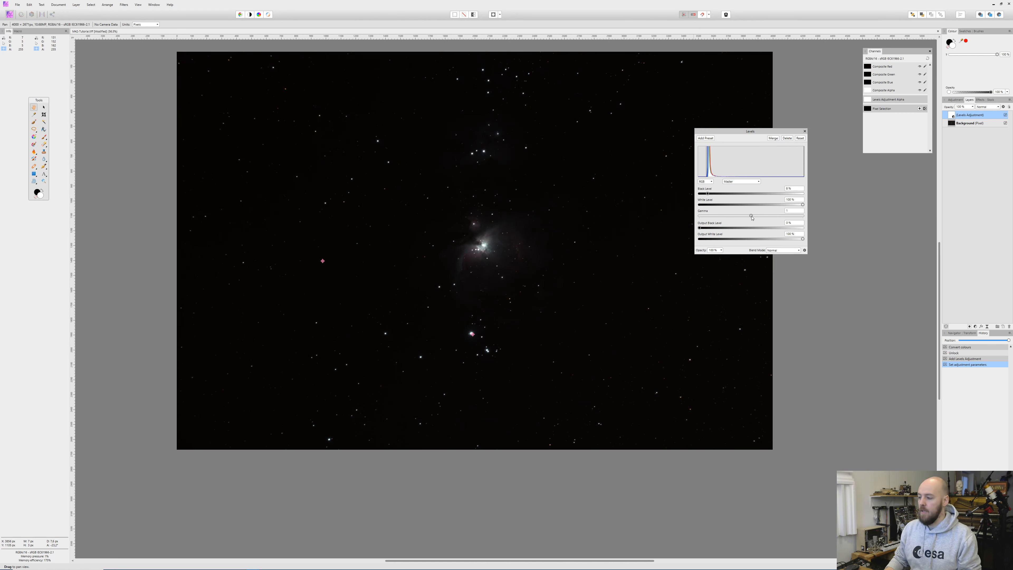
drag(751, 218, 734, 218)
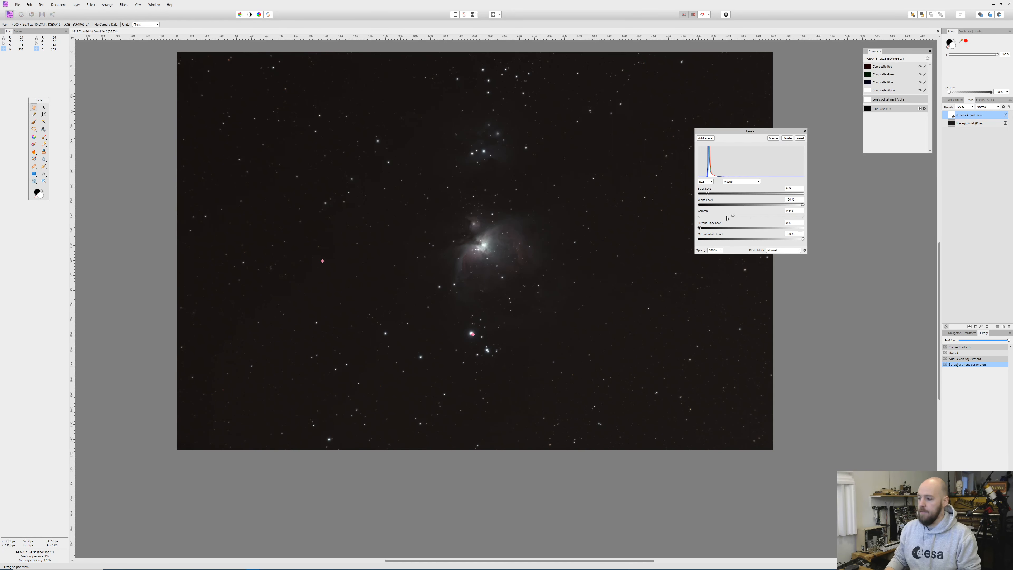
drag(734, 216, 732, 219)
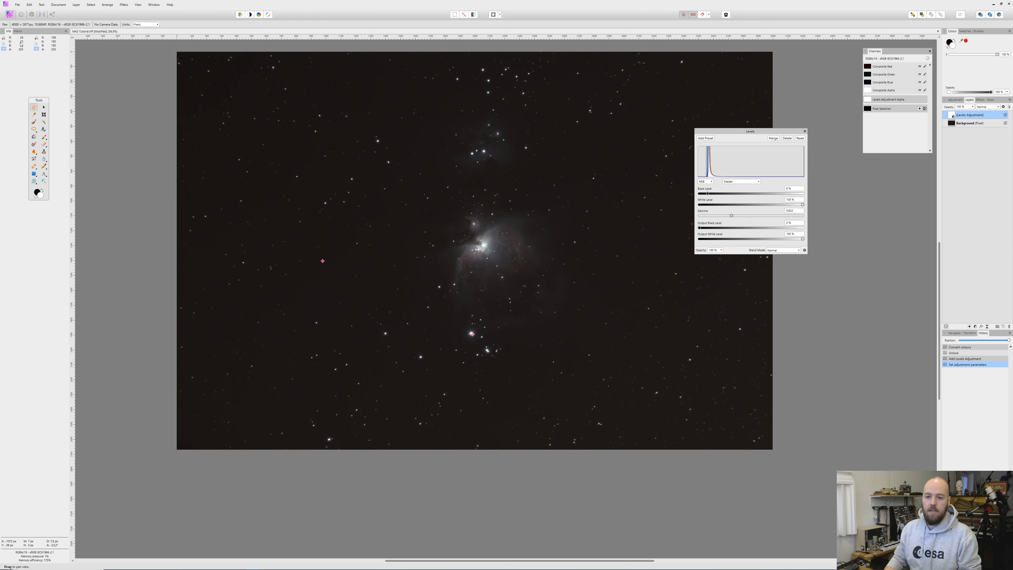
drag(732, 217, 732, 216)
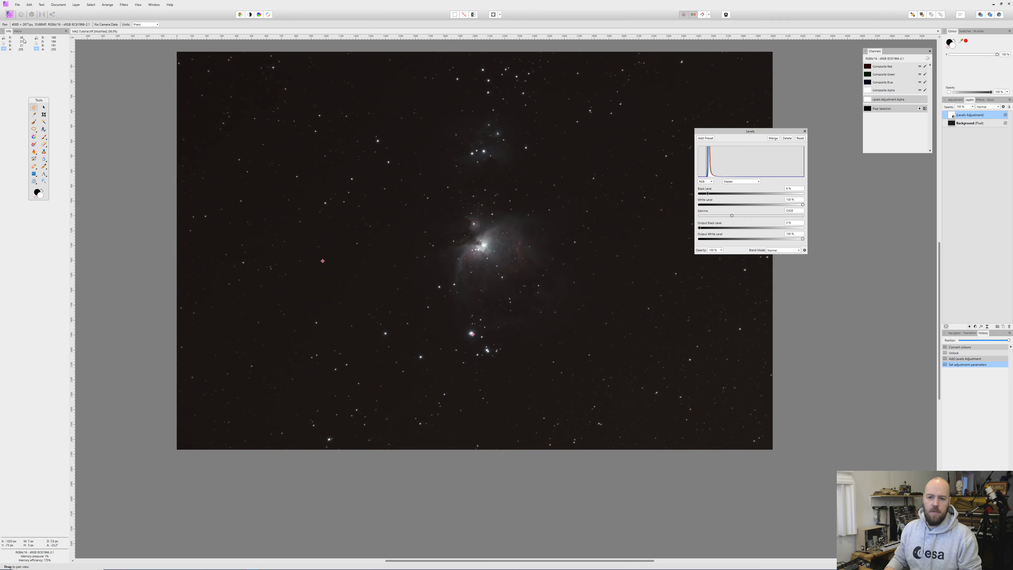
drag(733, 217, 735, 217)
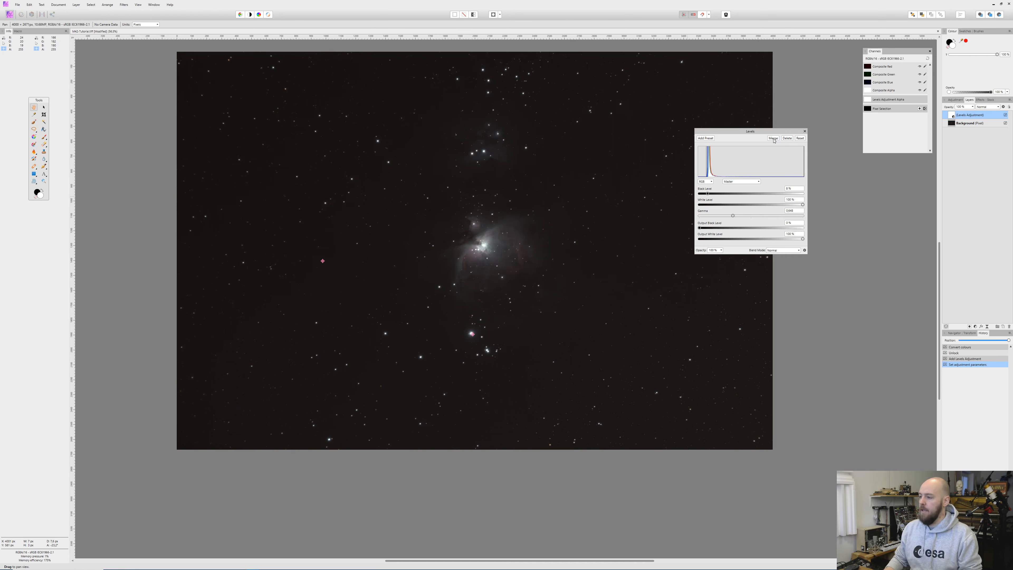
- Merge the Levels adjustment down into the Background layer
drag(794, 131, 811, 131)
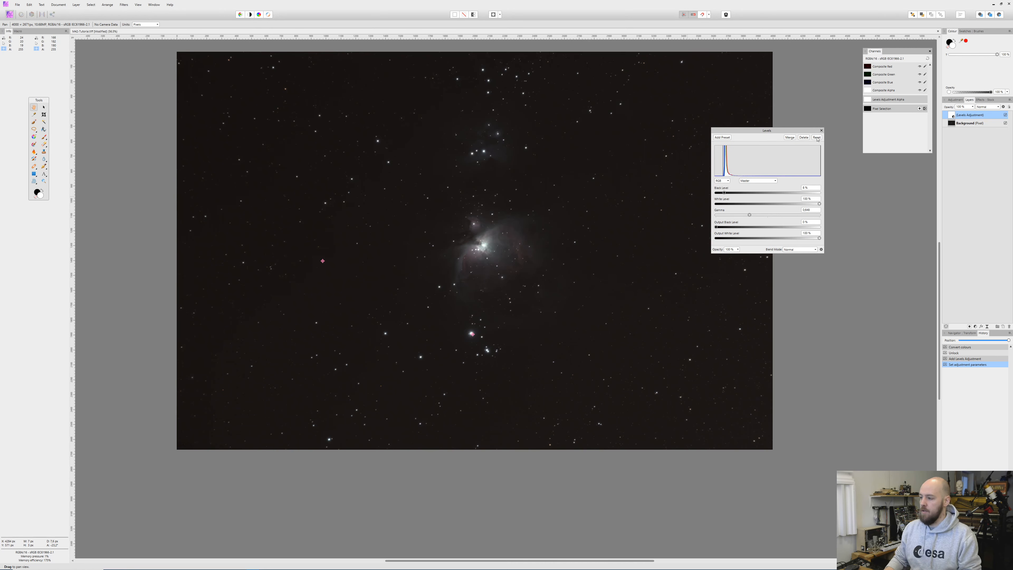
click(821, 131)
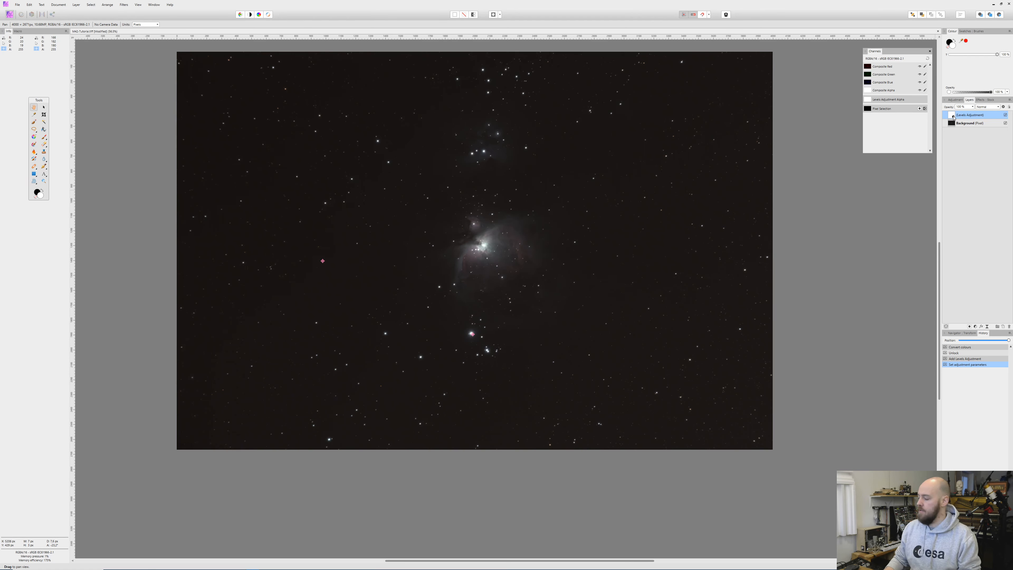
double_click(953, 117)
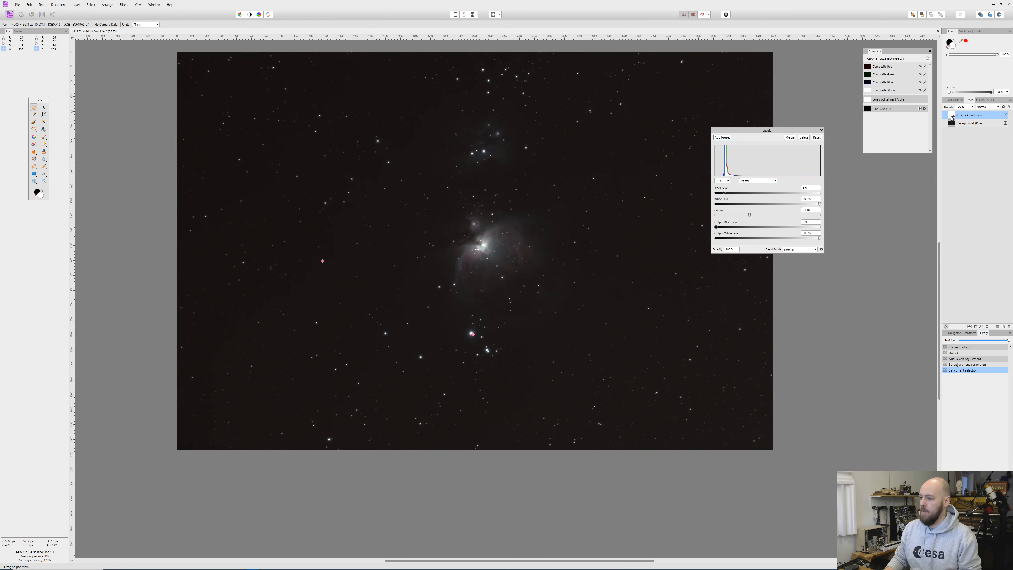
click(790, 137)
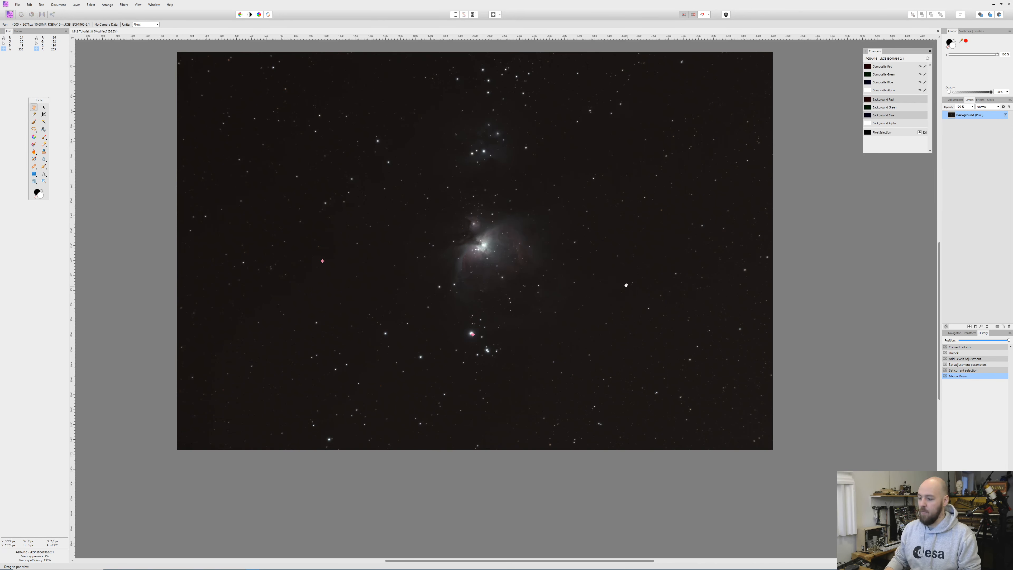
- Add a second Levels adjustment with the master black level at about 4% and the gamma at about 0.75
click(975, 326)
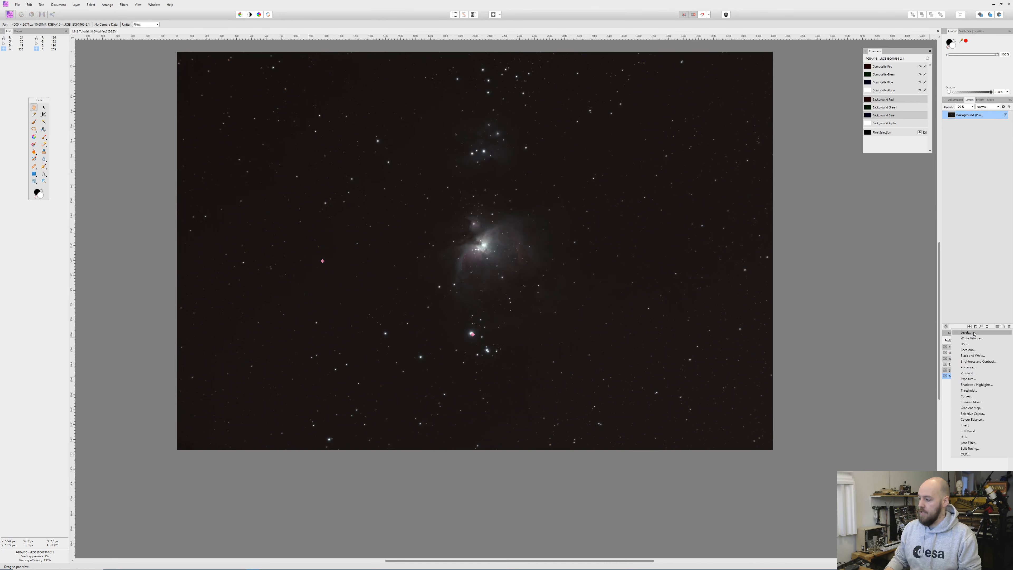
click(966, 332)
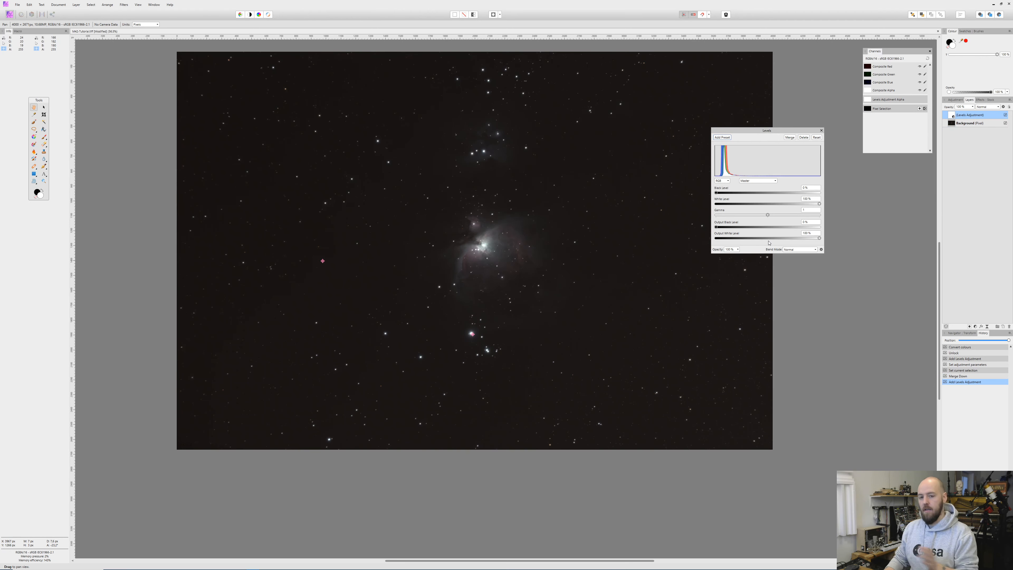
click(717, 193)
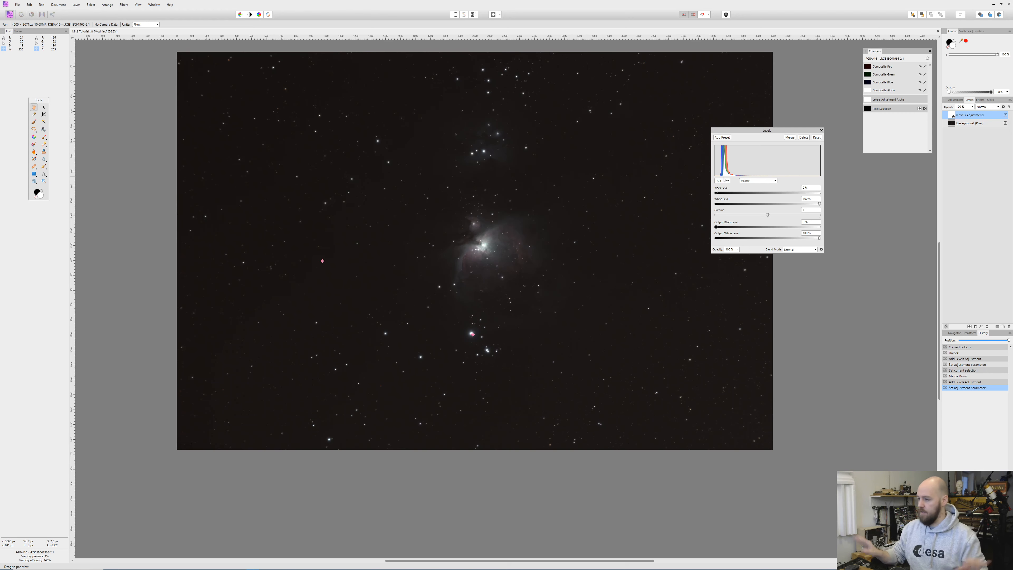
drag(717, 195, 721, 195)
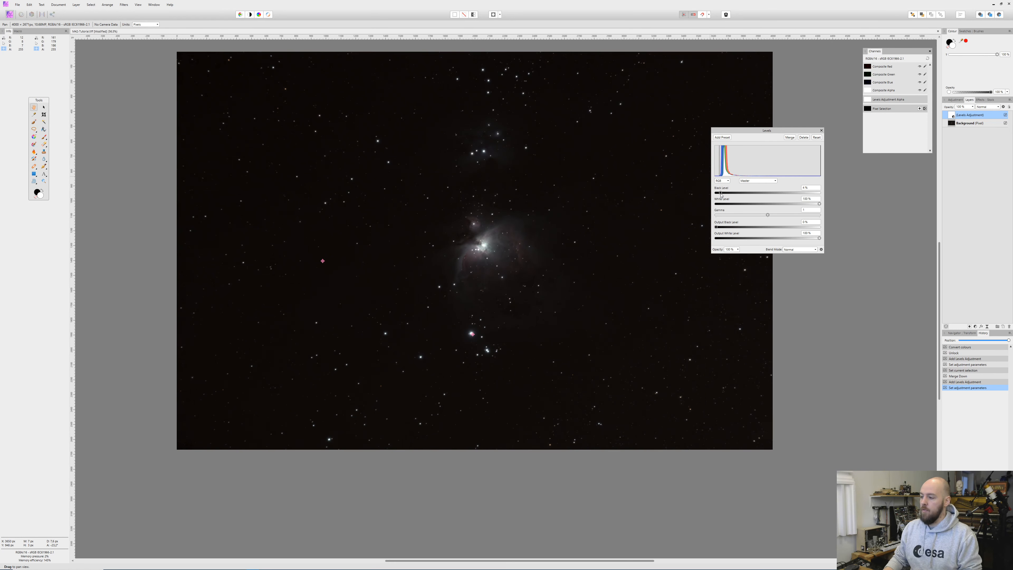
drag(768, 215, 761, 216)
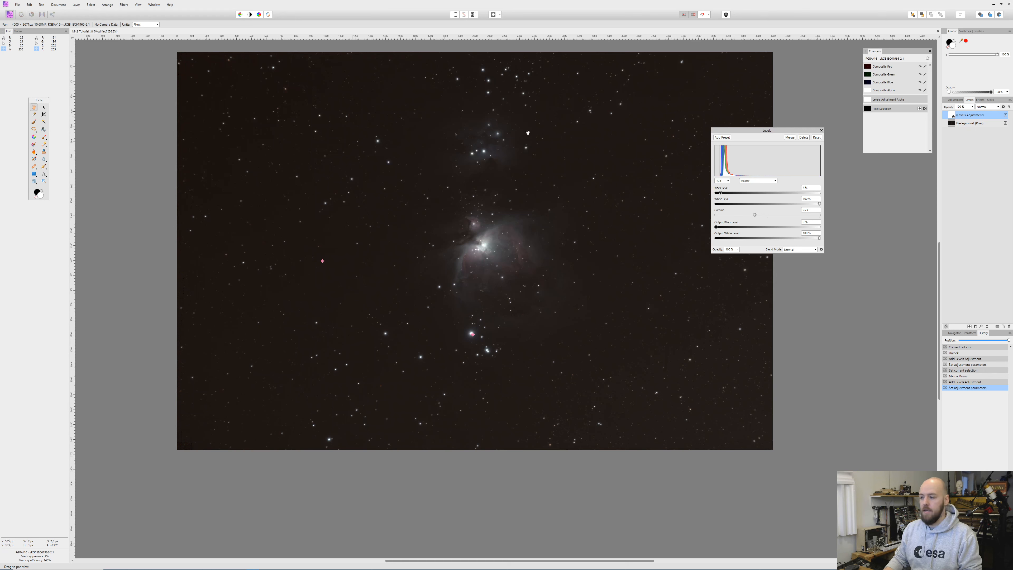
- Balance the separate colour channels in Levels to neutralise the sky background, and merge the adjustment down into the Background layer
click(750, 180)
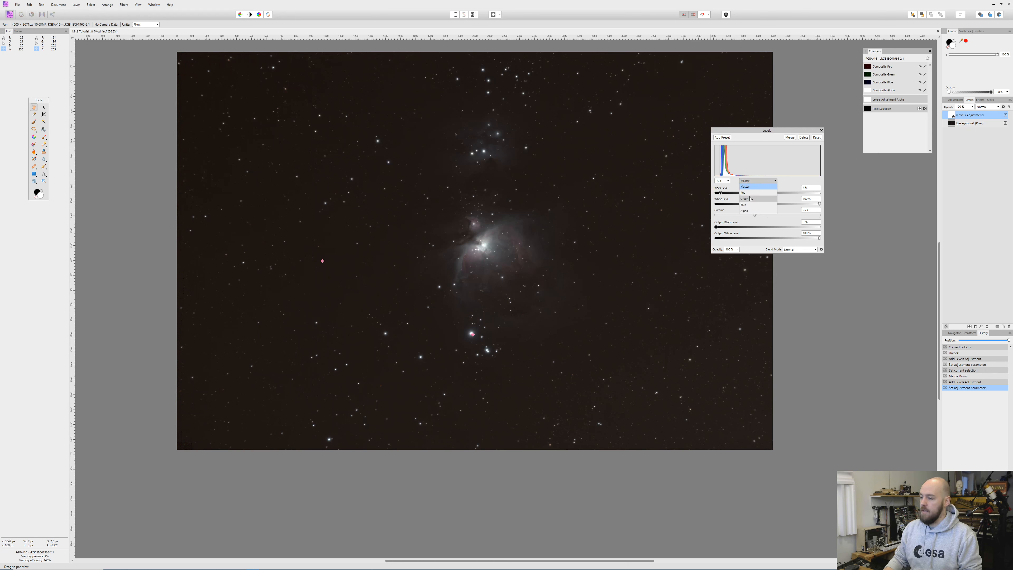
click(747, 205)
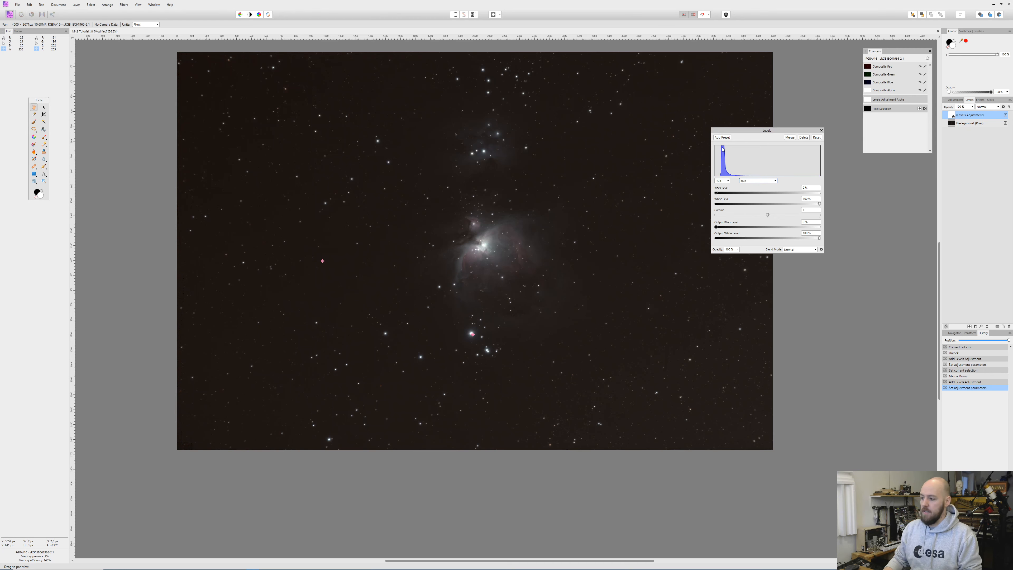
click(756, 181)
click(748, 182)
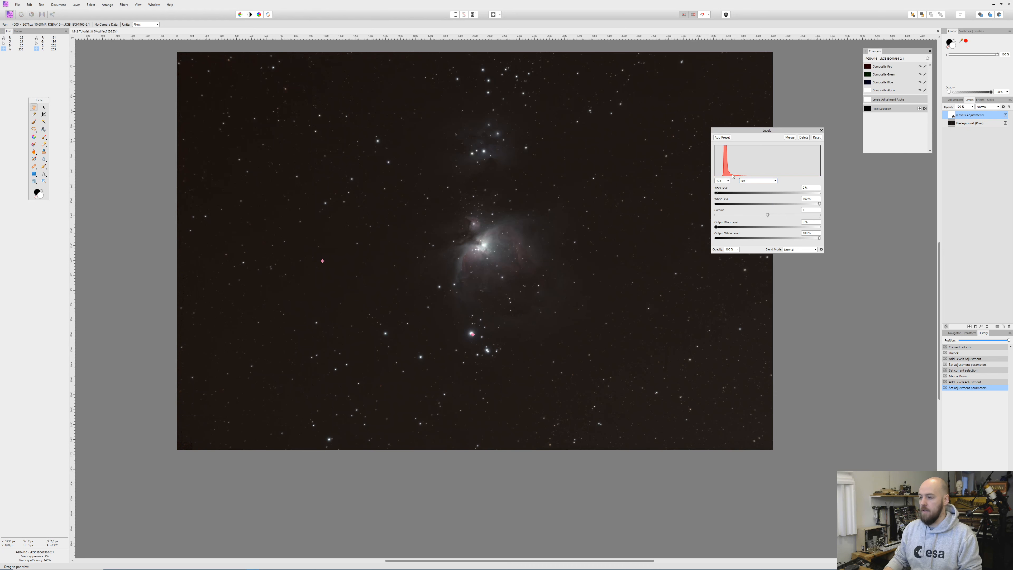
click(750, 181)
click(748, 199)
click(749, 181)
click(739, 204)
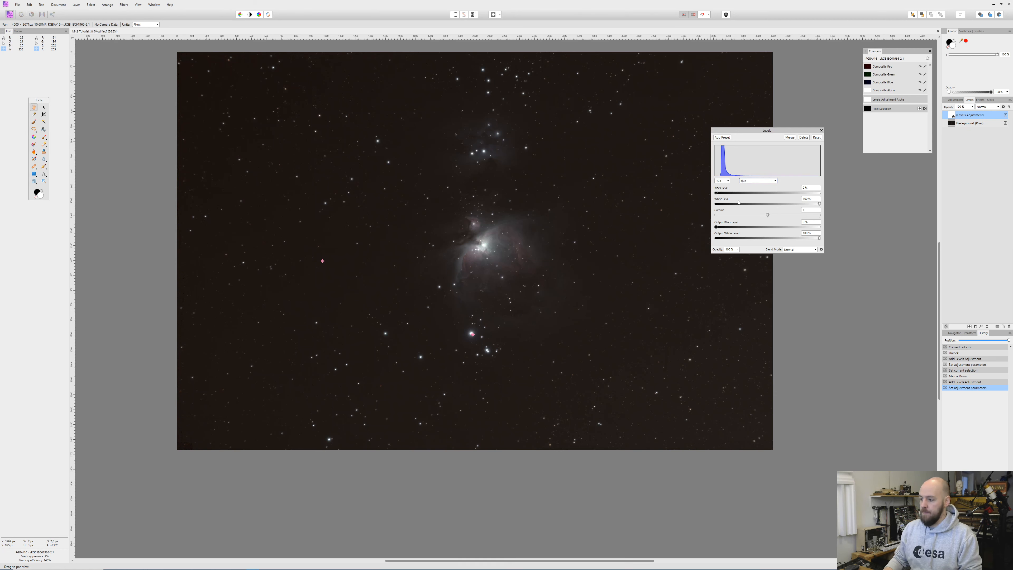
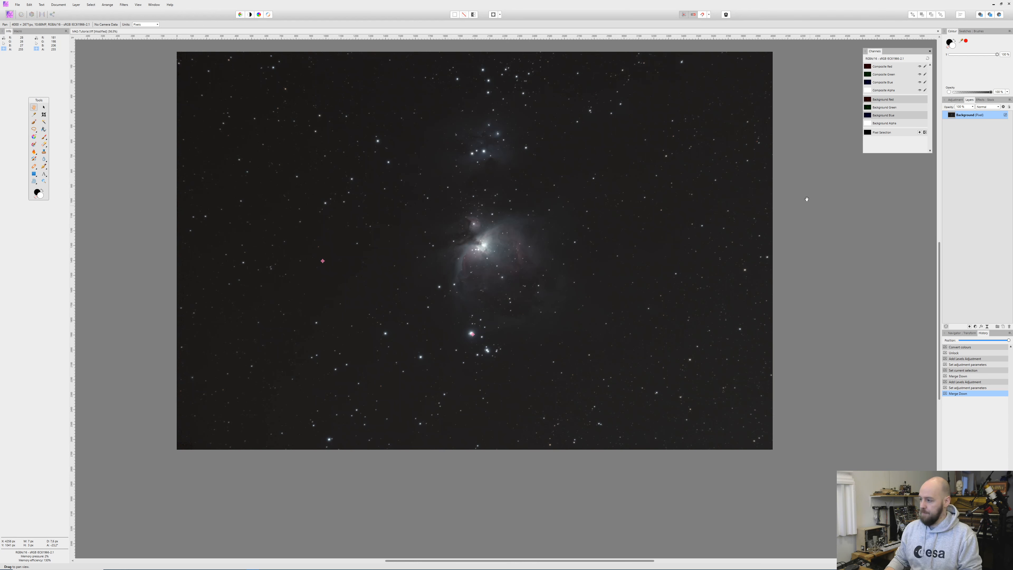
- Add a Curves adjustment that lifts the upper tones while anchoring the shadows near the diagonal, and merge it into the Background layer
click(975, 327)
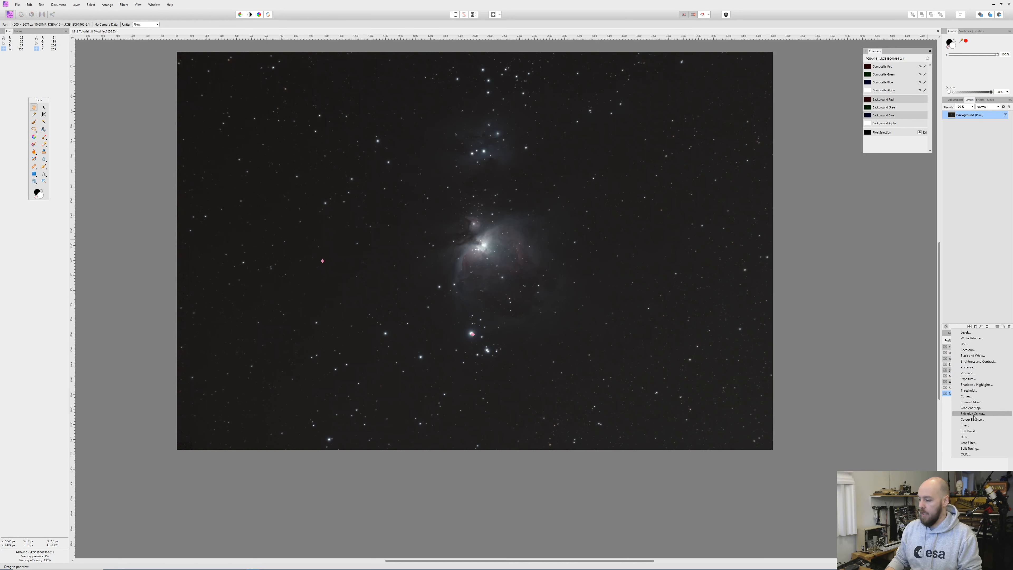
click(967, 396)
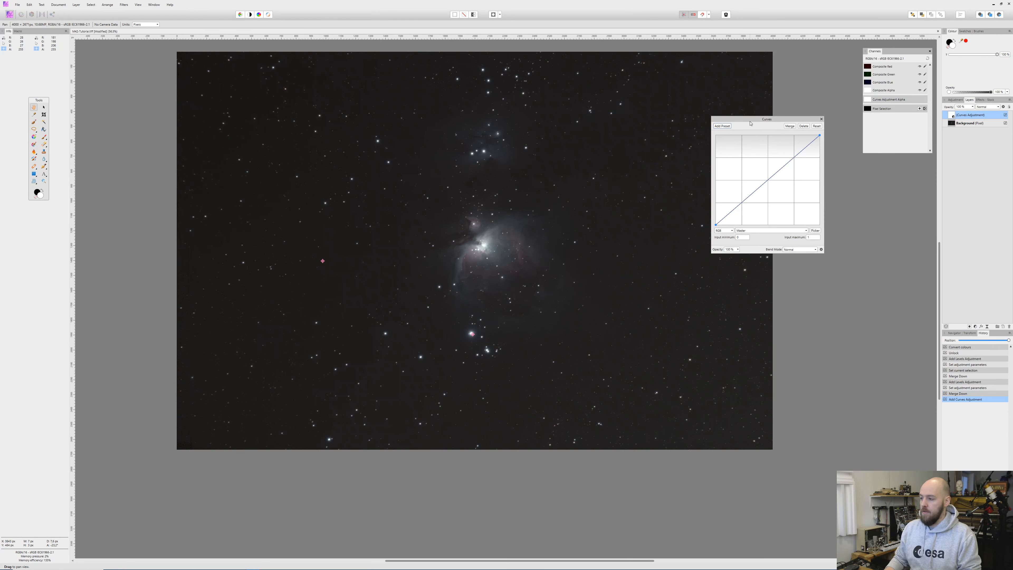
drag(751, 123, 754, 120)
mouse_move(771, 178)
mouse_down()
mouse_move(747, 198)
mouse_move(771, 171)
mouse_move(768, 155)
mouse_move(772, 171)
mouse_up()
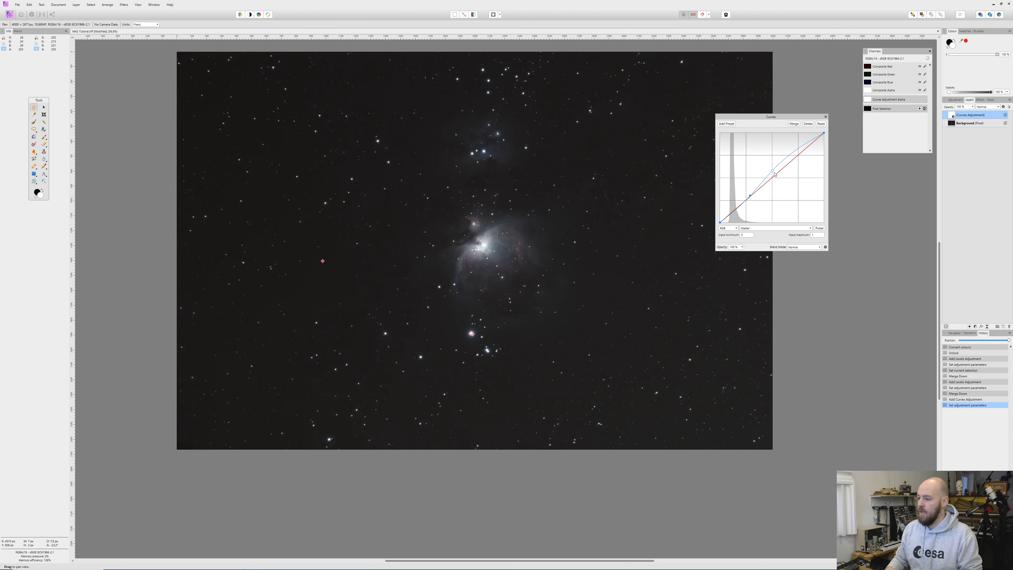
drag(772, 171, 753, 193)
click(794, 123)
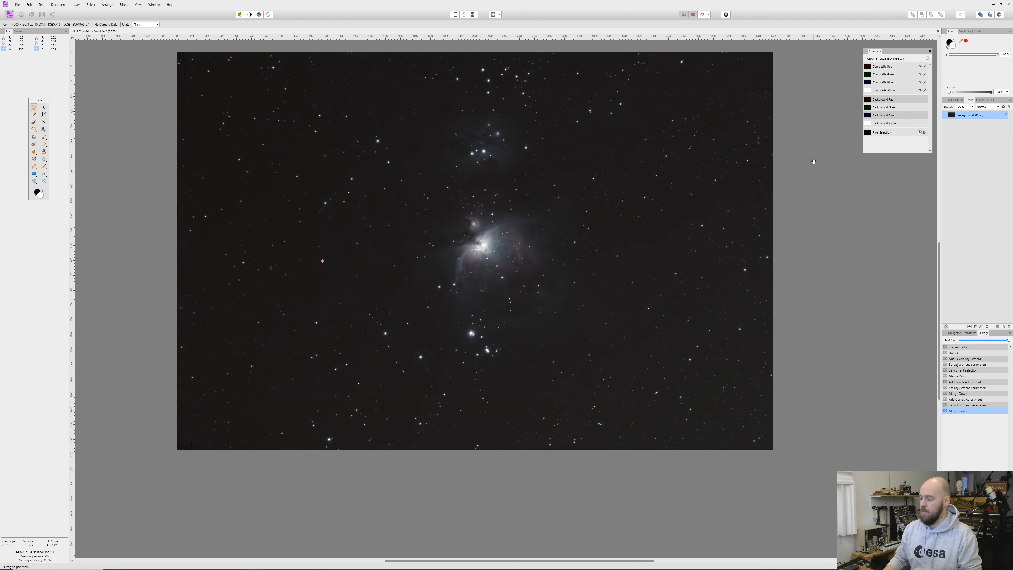
- Stretch the image with another Levels adjustment at about 6% black level and about 0.75 gamma, and merge it down
click(975, 327)
click(972, 332)
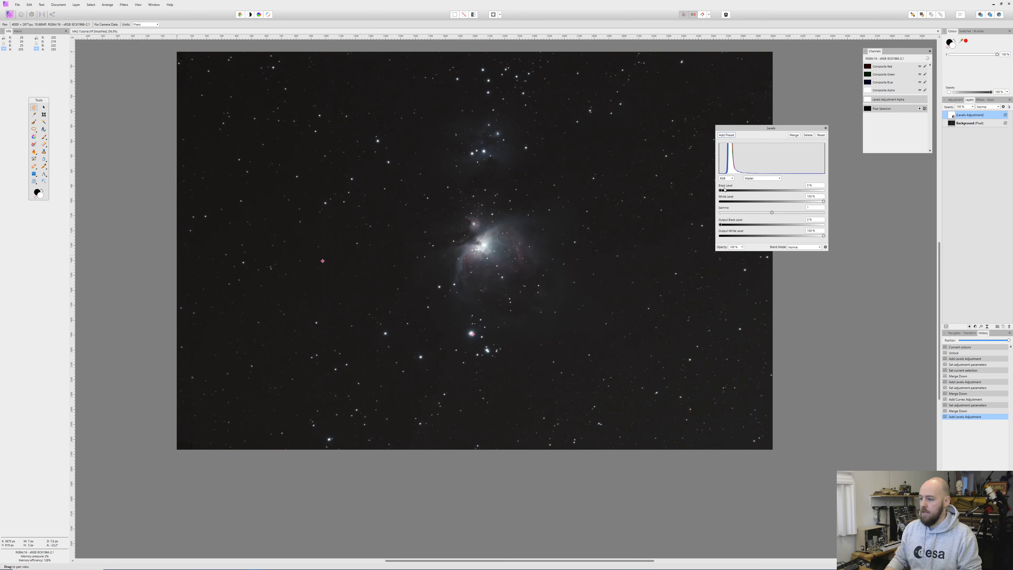
mouse_move(721, 190)
mouse_down()
mouse_move(768, 214)
mouse_move(759, 214)
mouse_up()
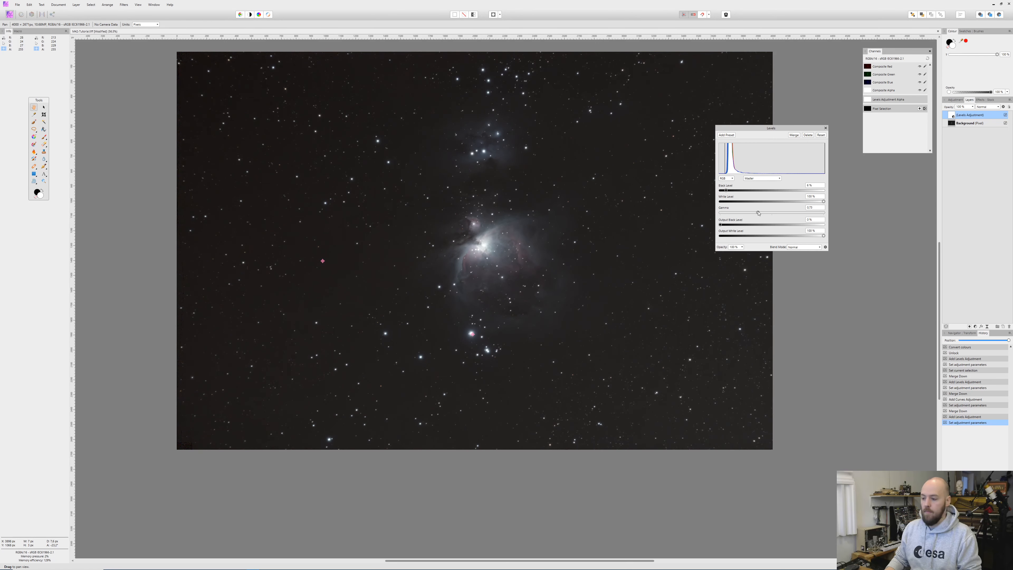
click(794, 135)
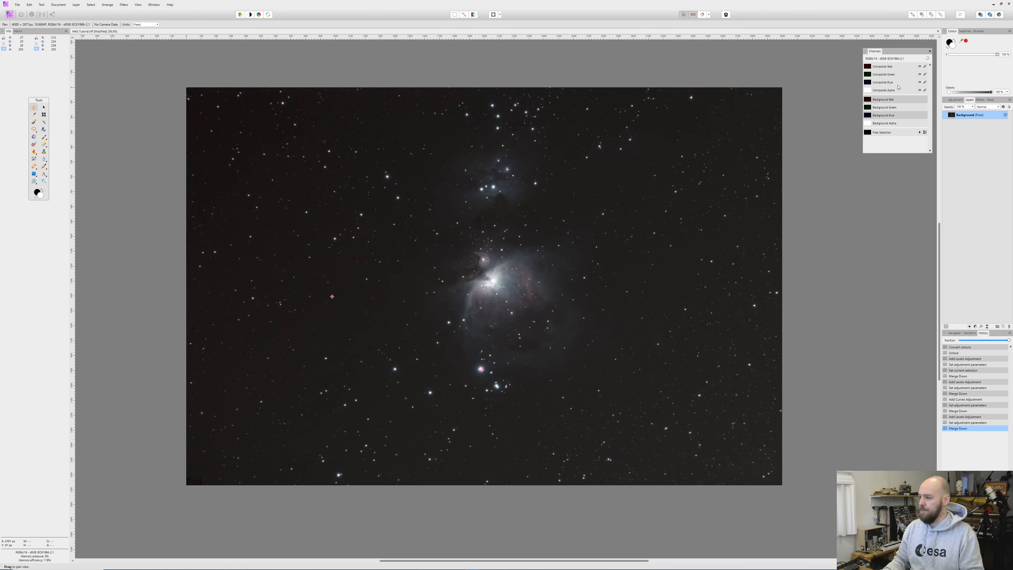
- Move the Channels panel nearer the image and rename the Background layer as stack
drag(898, 52, 879, 68)
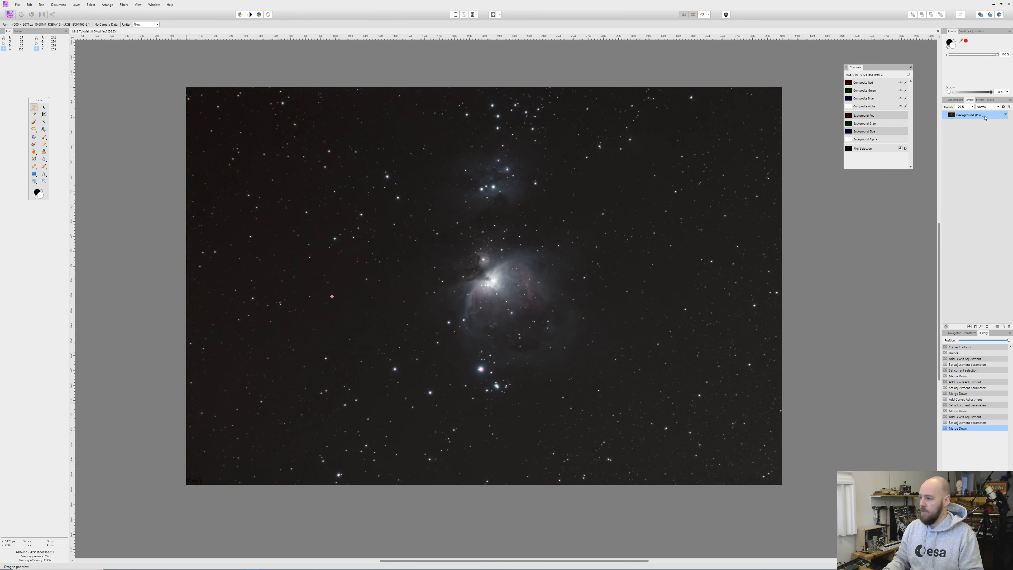
double_click(963, 115)
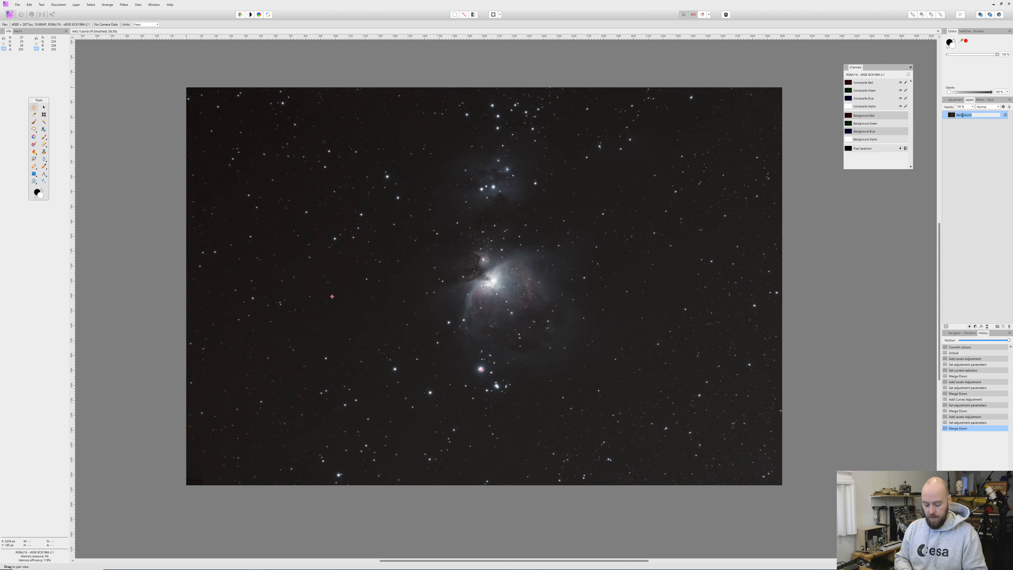
text(Stack)
key(Return)
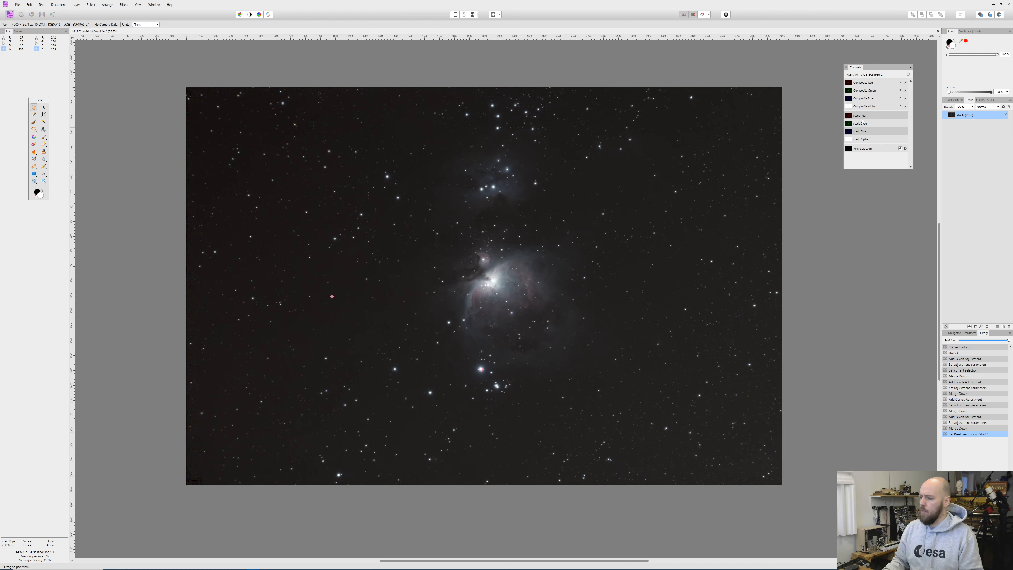
- Isolate the composite red channel and the composite green channel in turn, and examine the noise around the nebula at close range
click(862, 83)
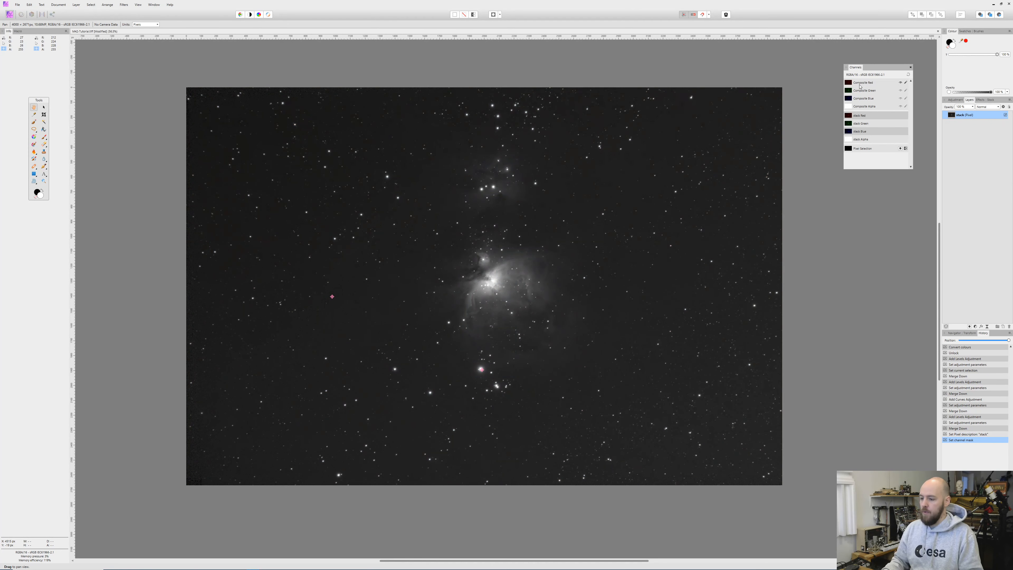
scroll(592, 257, up, 5)
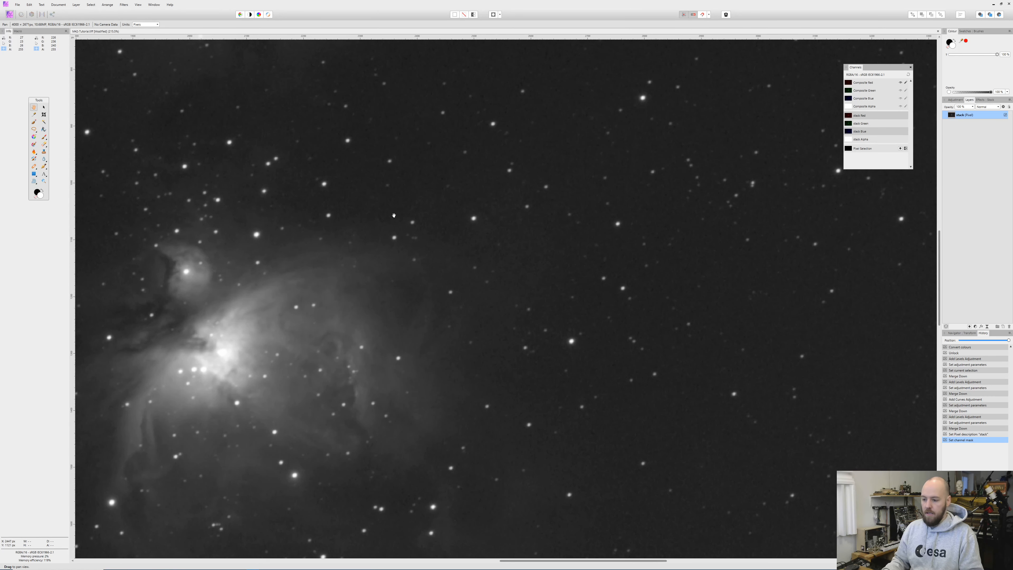
click(876, 91)
scroll(419, 169, down, 3)
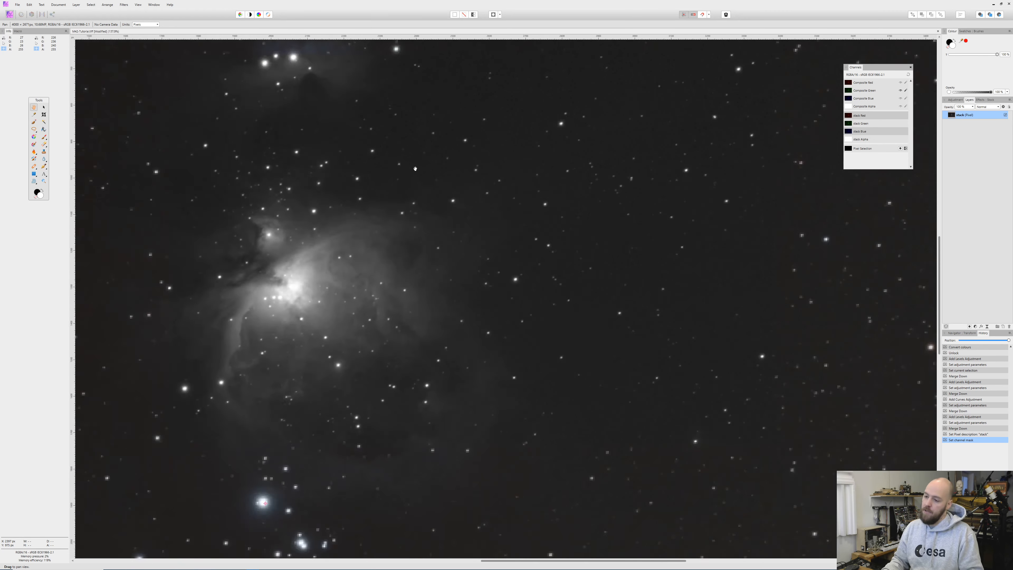
scroll(402, 149, up, 5)
scroll(402, 149, down, 3)
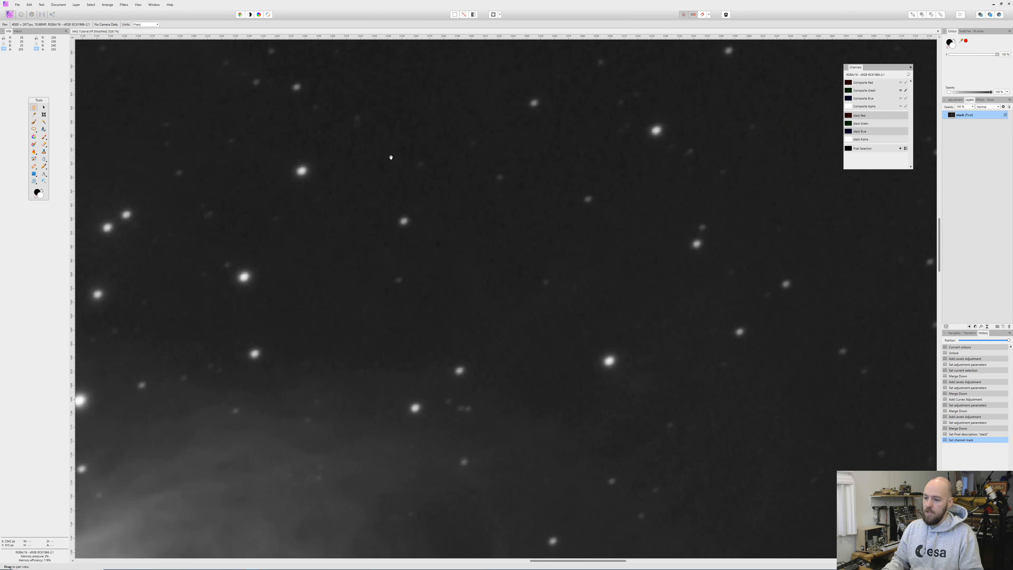
scroll(391, 157, down, 3)
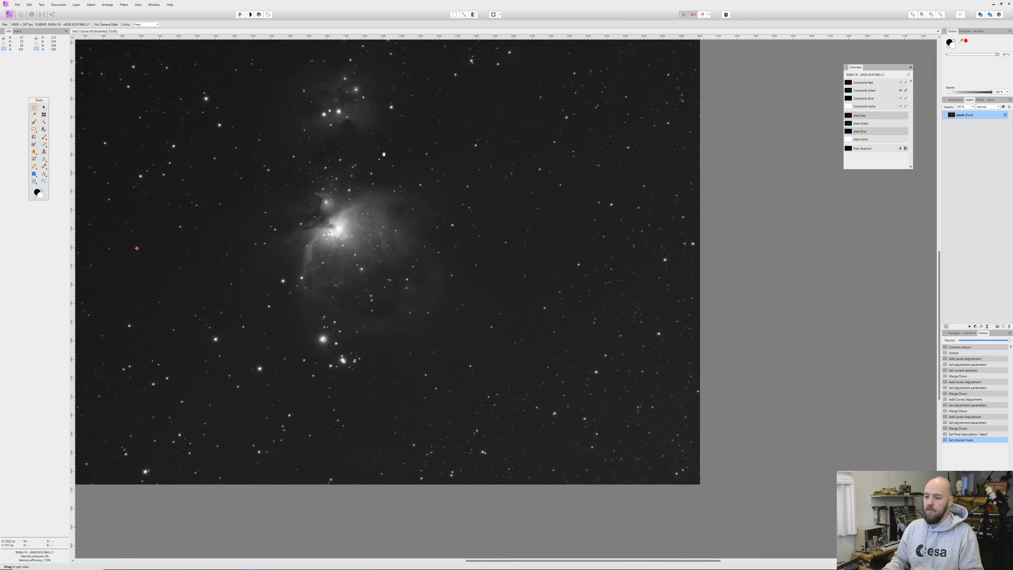
scroll(343, 138, up, 5)
drag(569, 367, 411, 220)
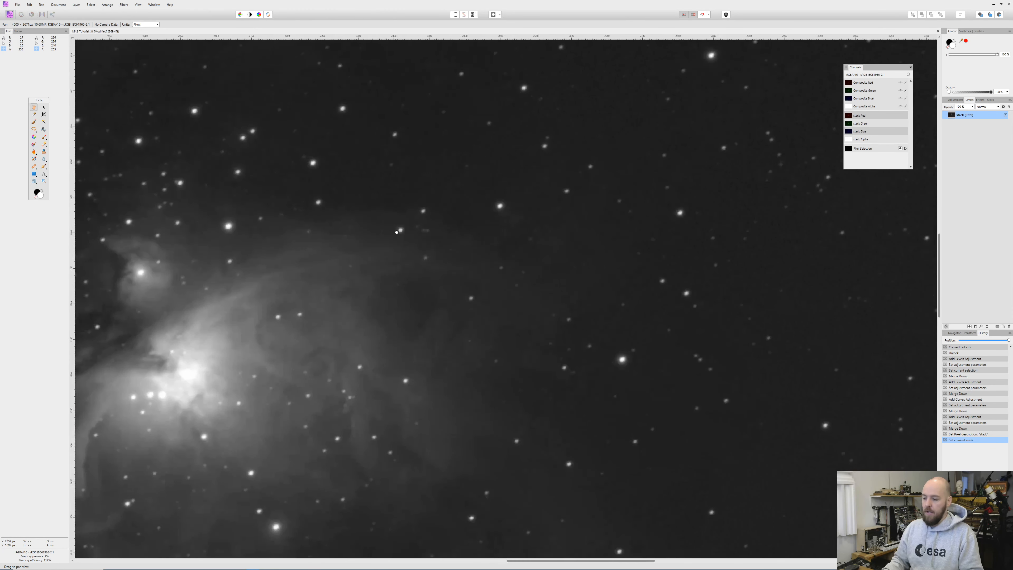
- Inspect the noise of the composite blue channel in the sky around the nebula, and compare it with the green channel
click(865, 98)
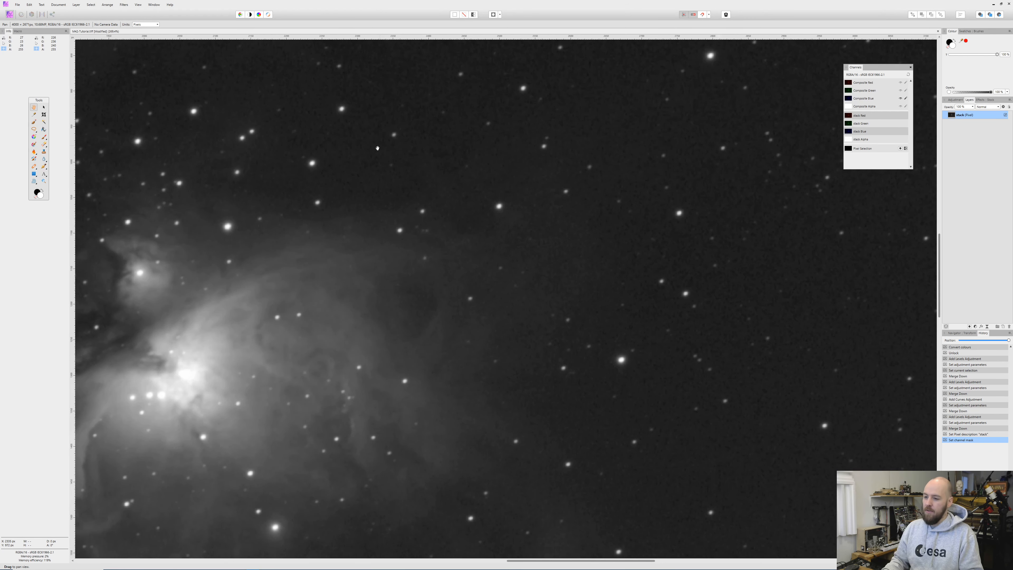
scroll(459, 125, down, 3)
drag(460, 125, 465, 232)
scroll(465, 232, up, 4)
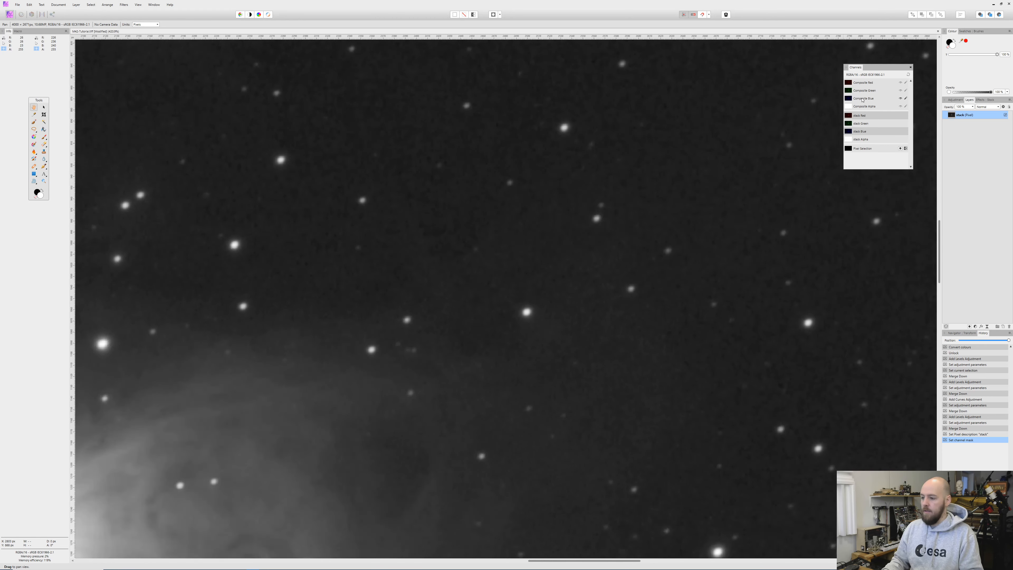
scroll(500, 152, down, 4)
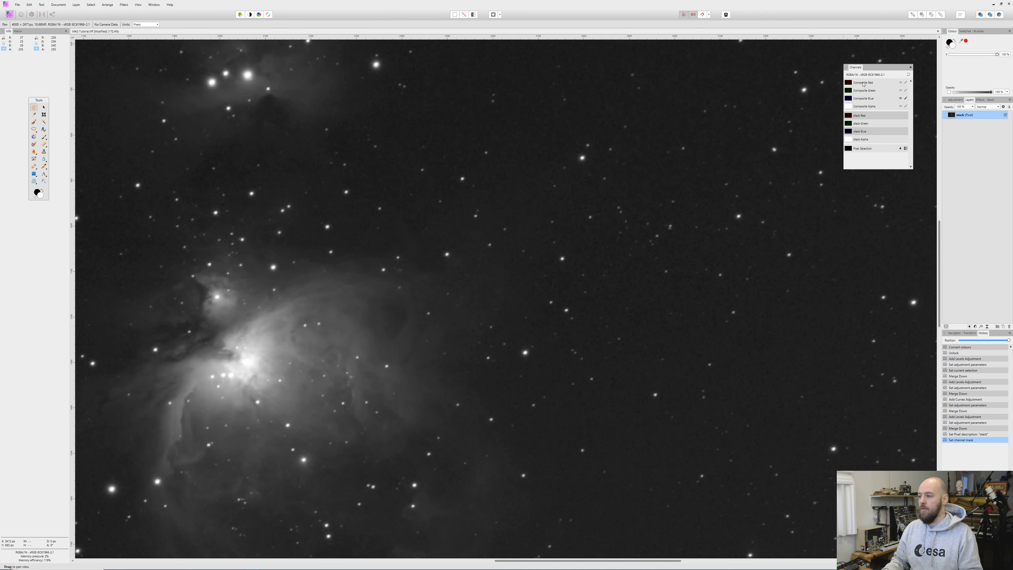
click(863, 91)
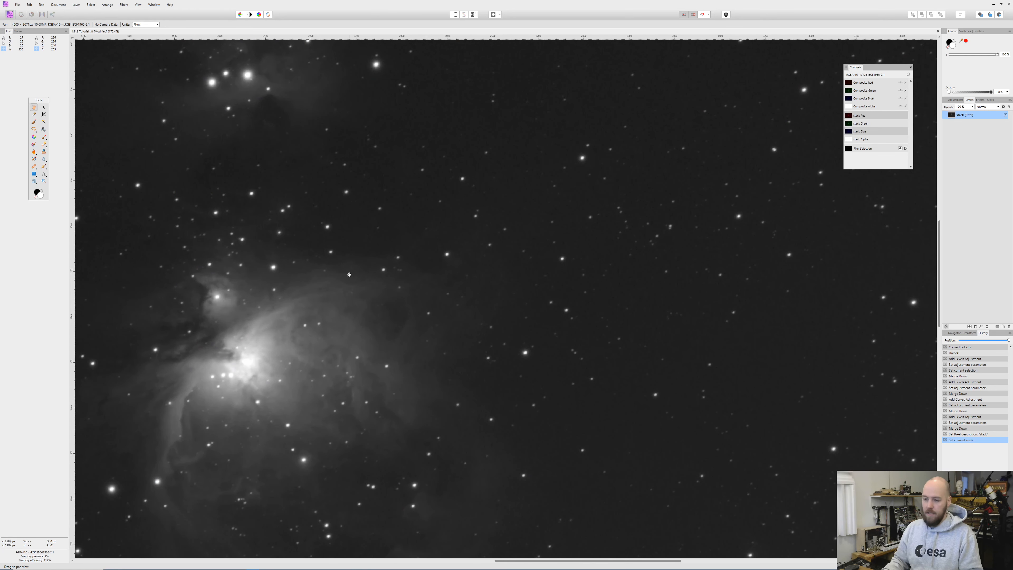
- Isolate the composite red channel for editing and start the Denoise filter on it
click(864, 85)
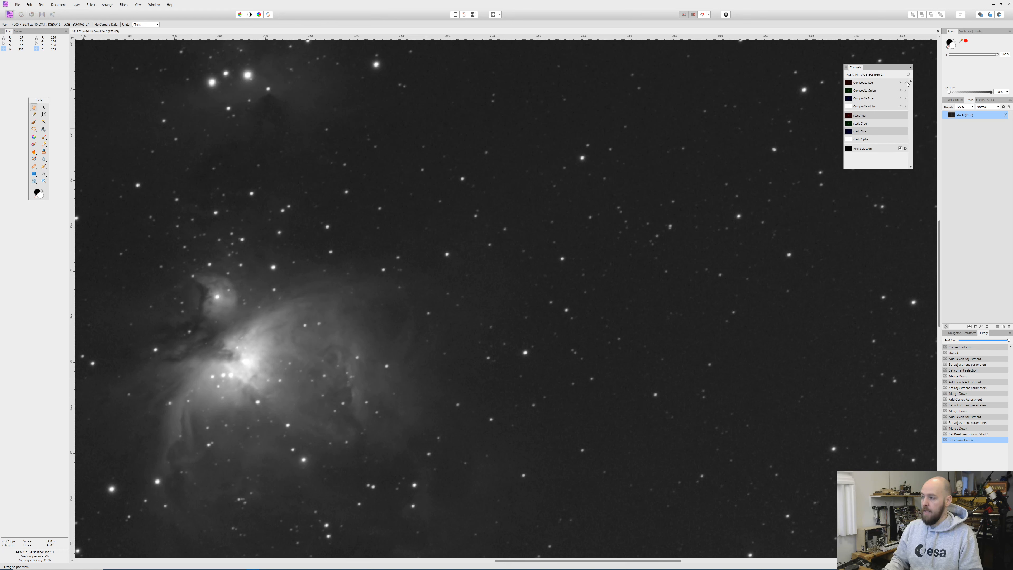
click(906, 83)
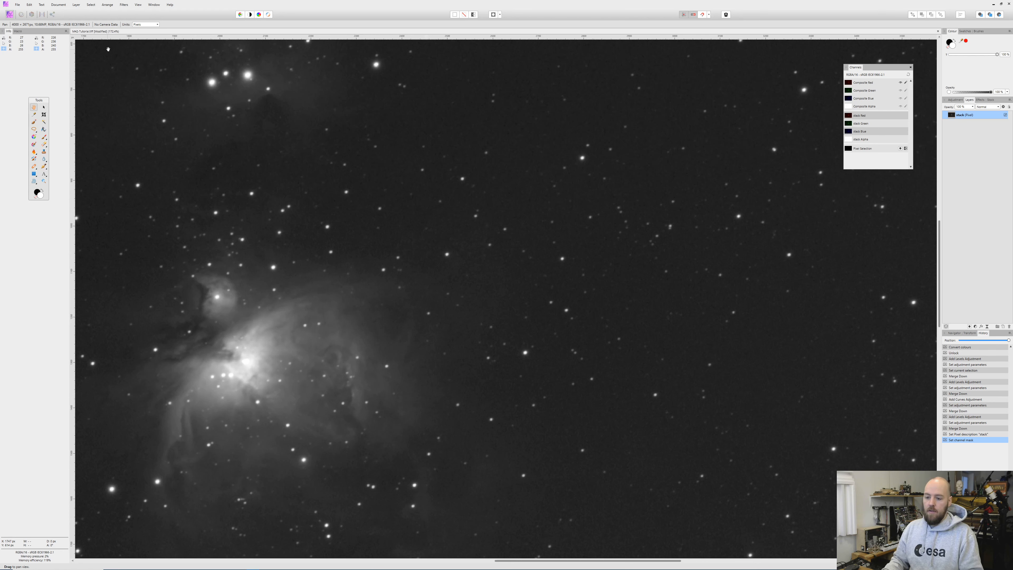
click(124, 5)
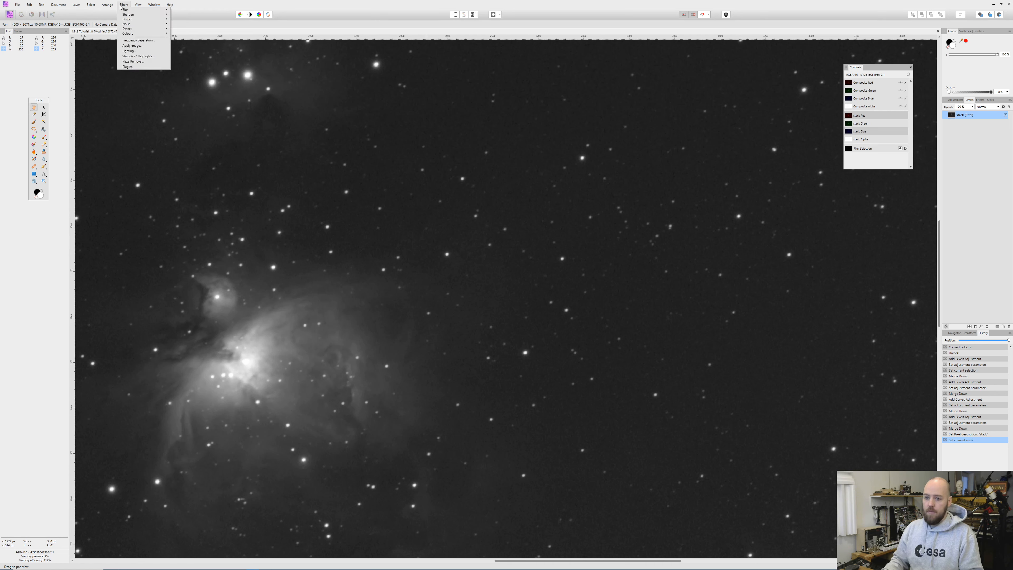
mouse_move(127, 25)
click(186, 24)
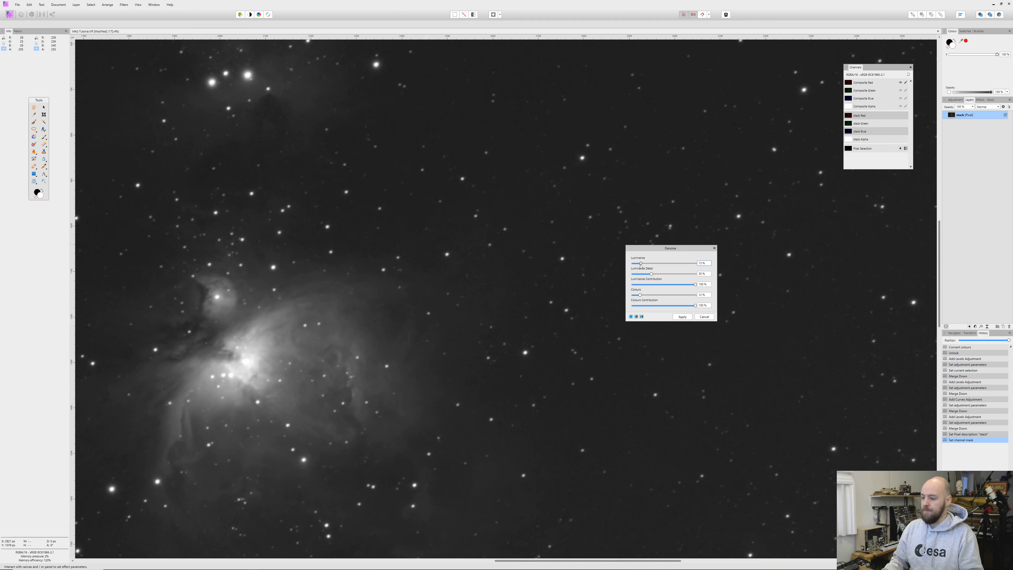
- Try Denoise luminance at about 75% and colours at about 86%, and reduce them to about 11% and 6%, checking the stars at close range
drag(642, 264, 688, 298)
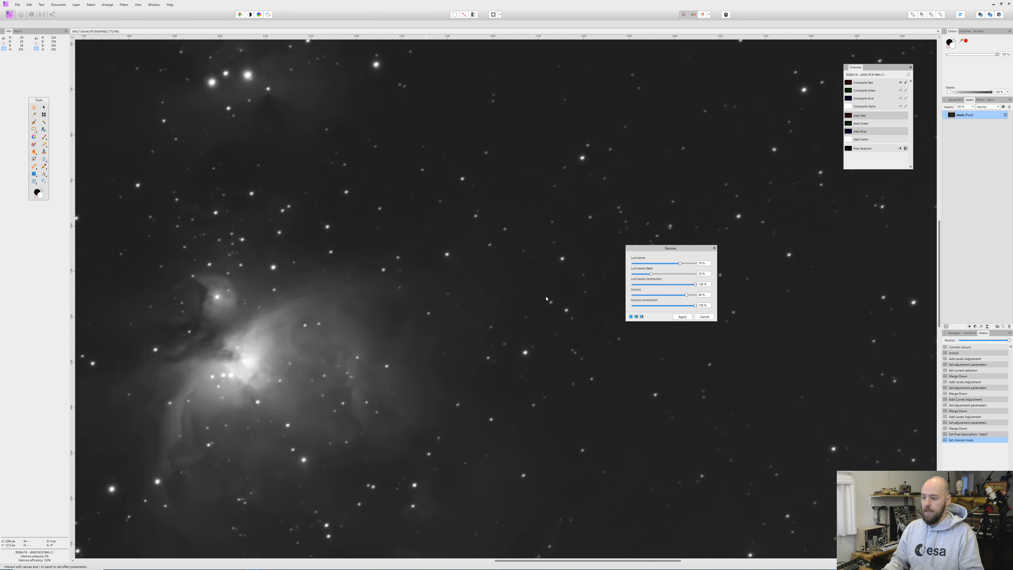
click(639, 263)
click(640, 295)
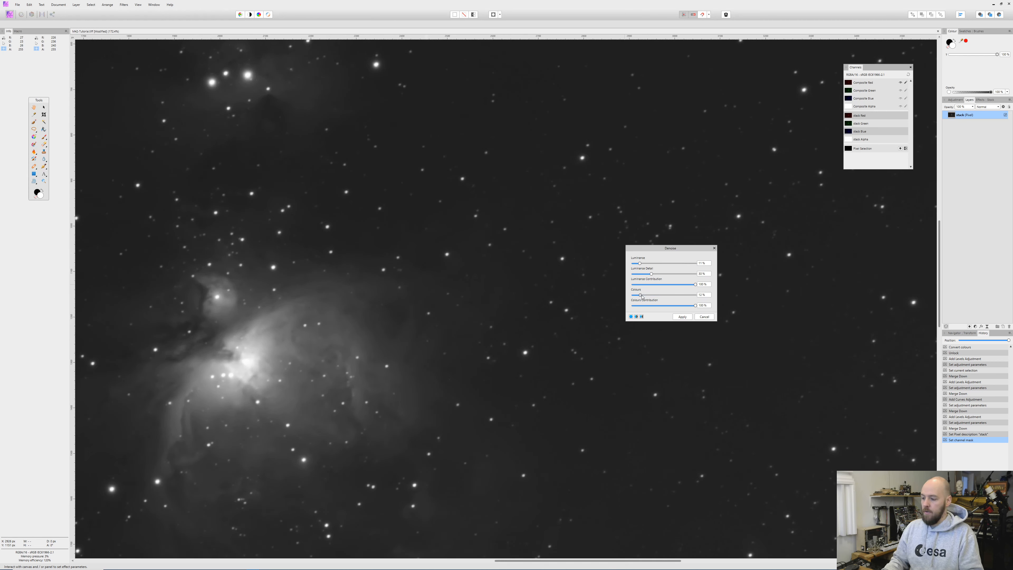
scroll(419, 196, up, 5)
scroll(418, 209, up, 1)
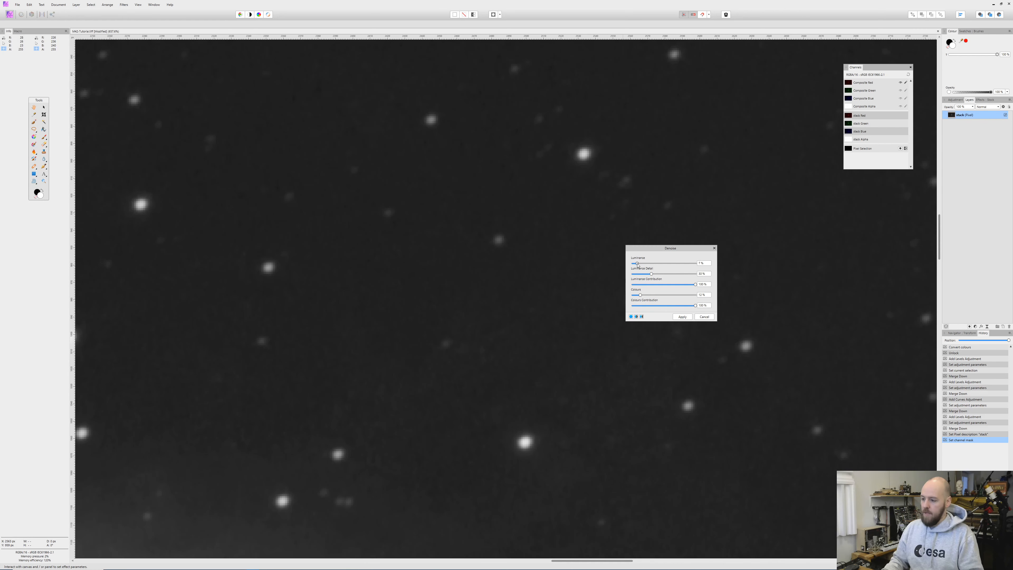
scroll(392, 268, down, 5)
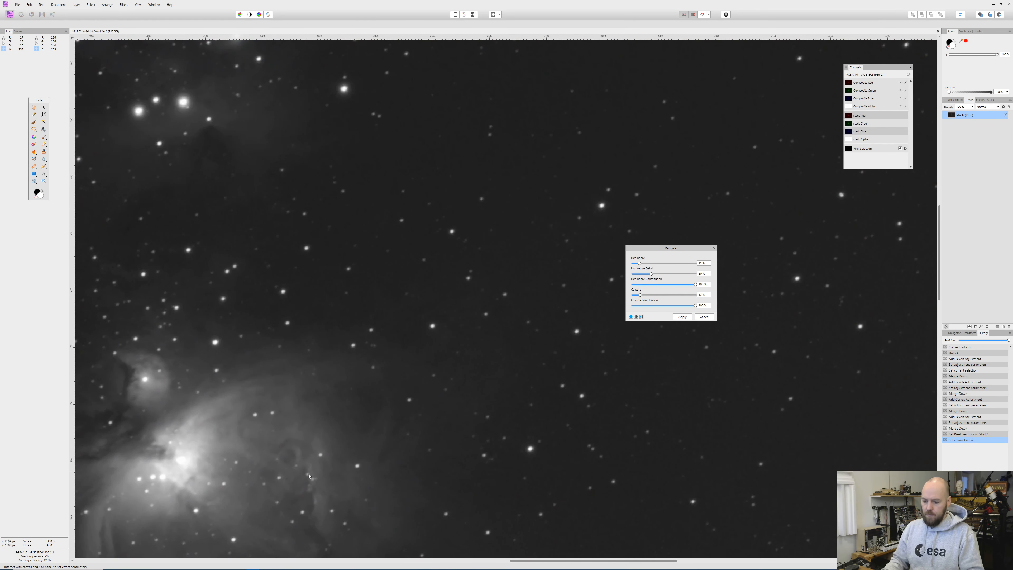
scroll(343, 491, down, 3)
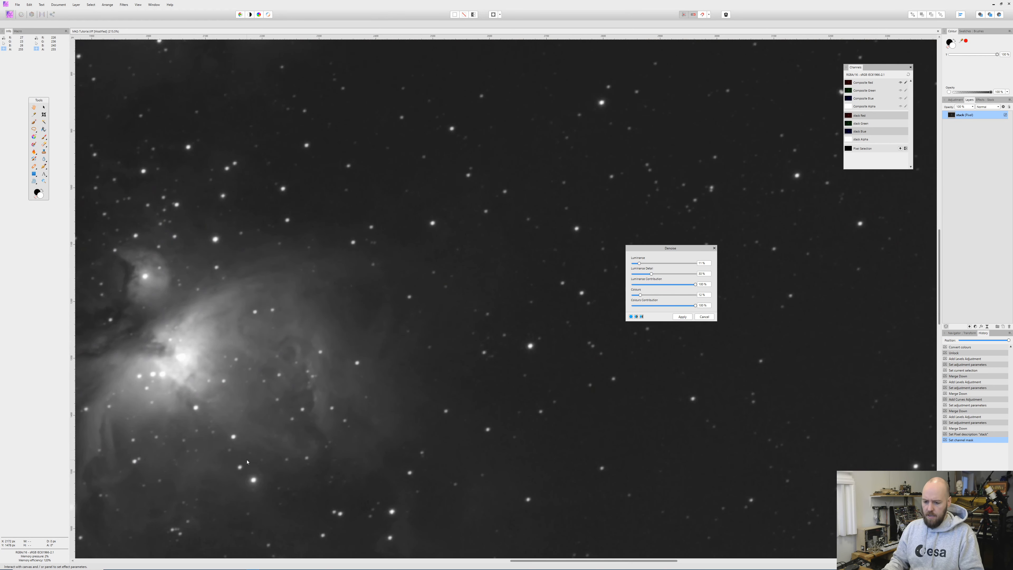
drag(641, 295, 637, 296)
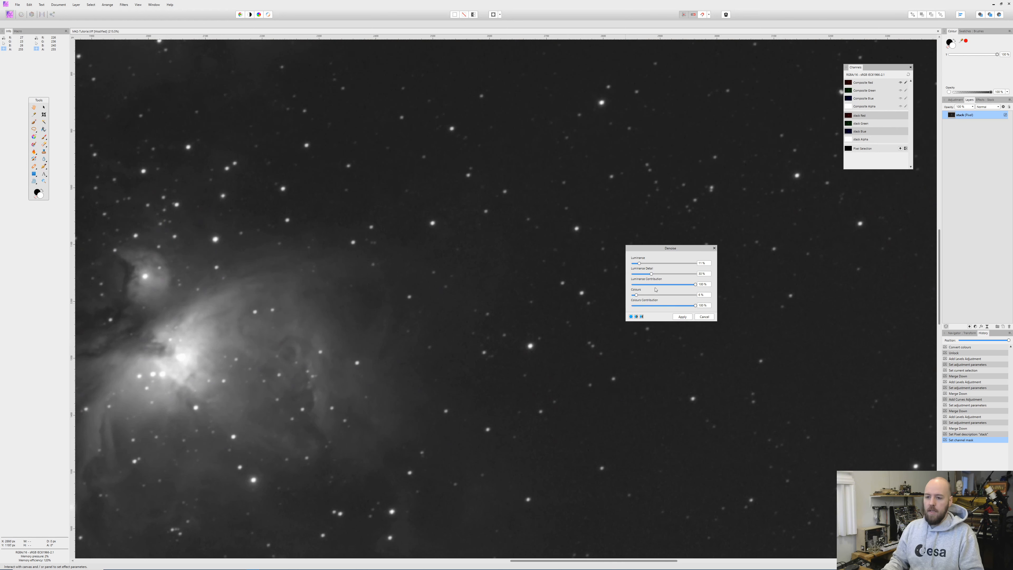
- Show the Denoise preview as a before-and-after split, and move the divider across the nebula and sky to compare the noise
click(636, 317)
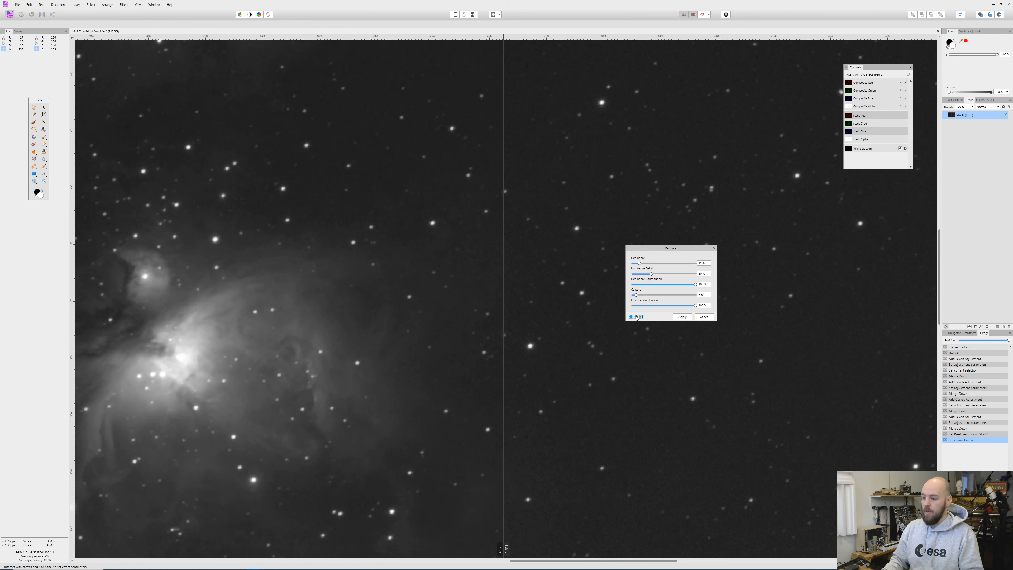
drag(503, 323, 223, 327)
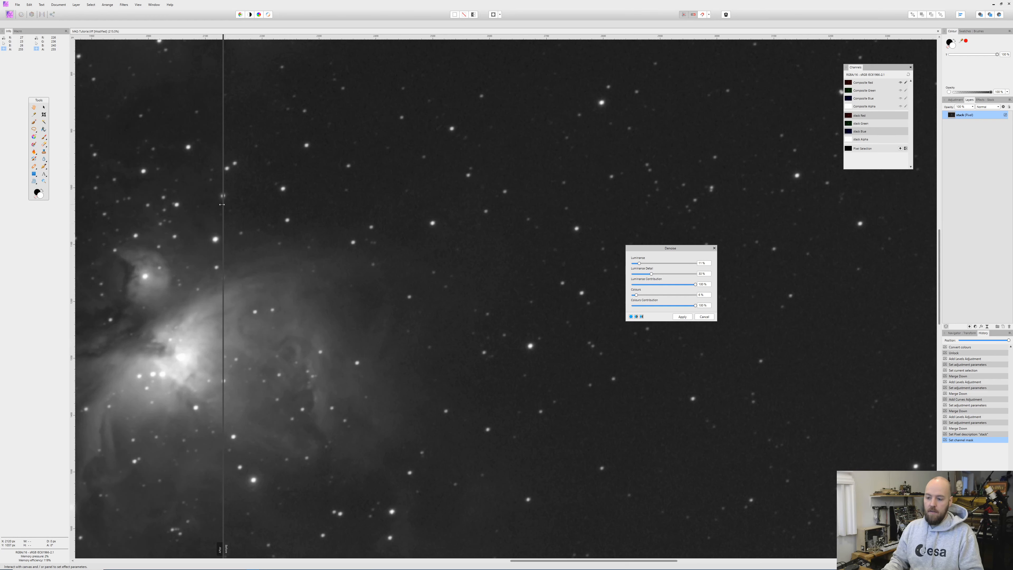
drag(222, 204, 403, 204)
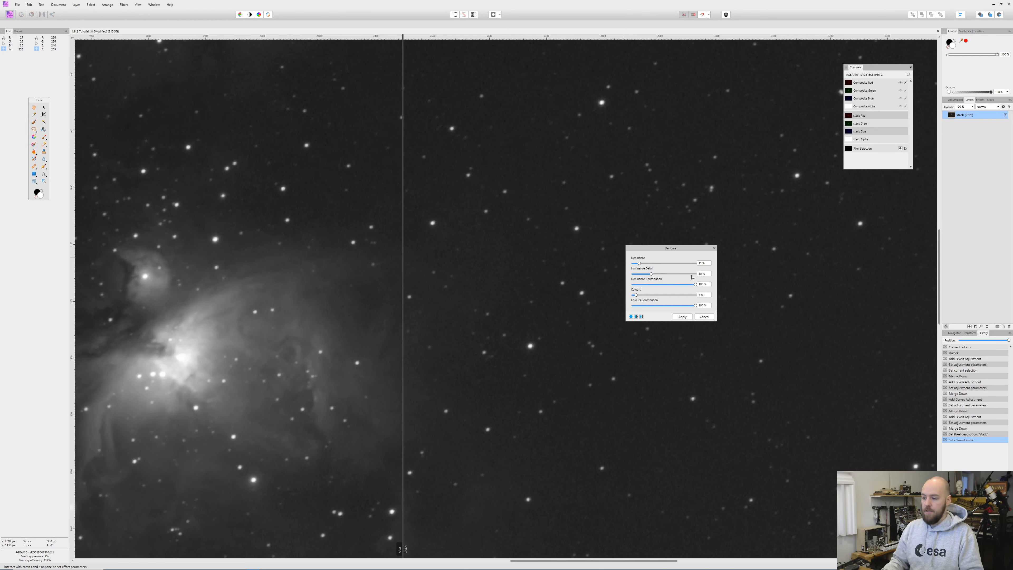
- Try stronger denoising with luminance at about 50% and colours at about 39%, and compare the nebula core side by side with the original
click(664, 264)
click(657, 296)
drag(404, 243, 321, 253)
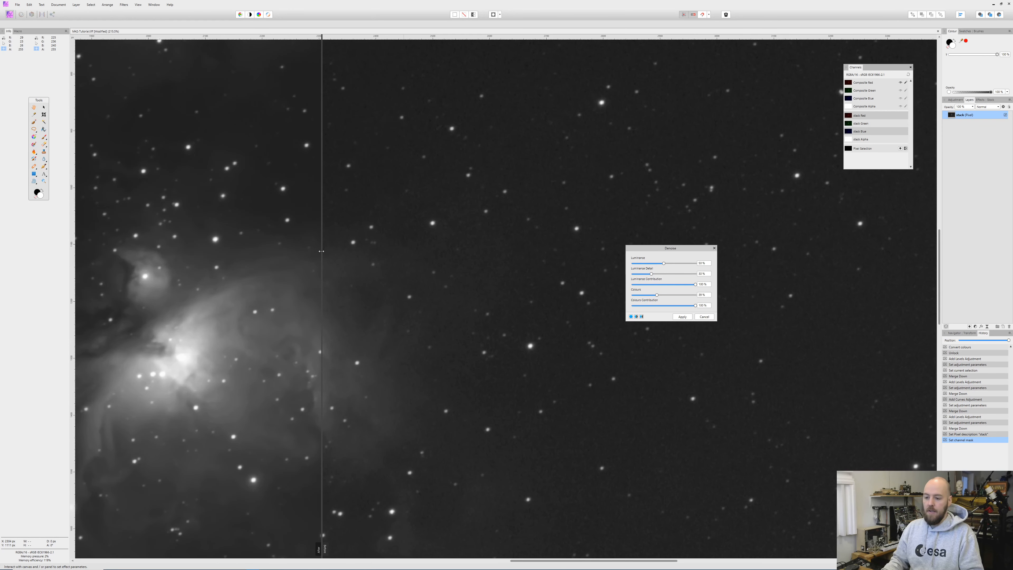
click(641, 318)
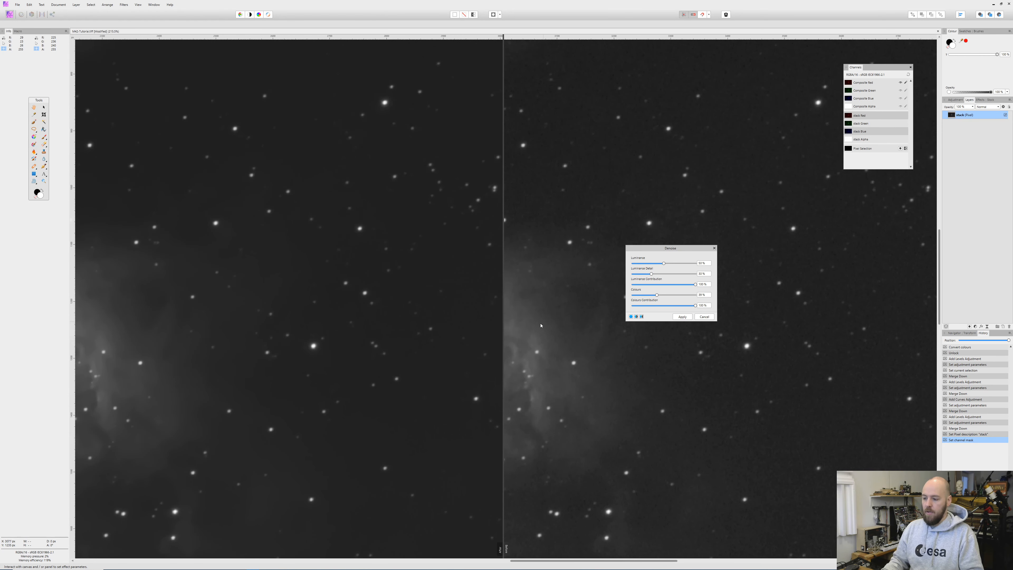
drag(342, 323, 607, 258)
drag(317, 283, 351, 192)
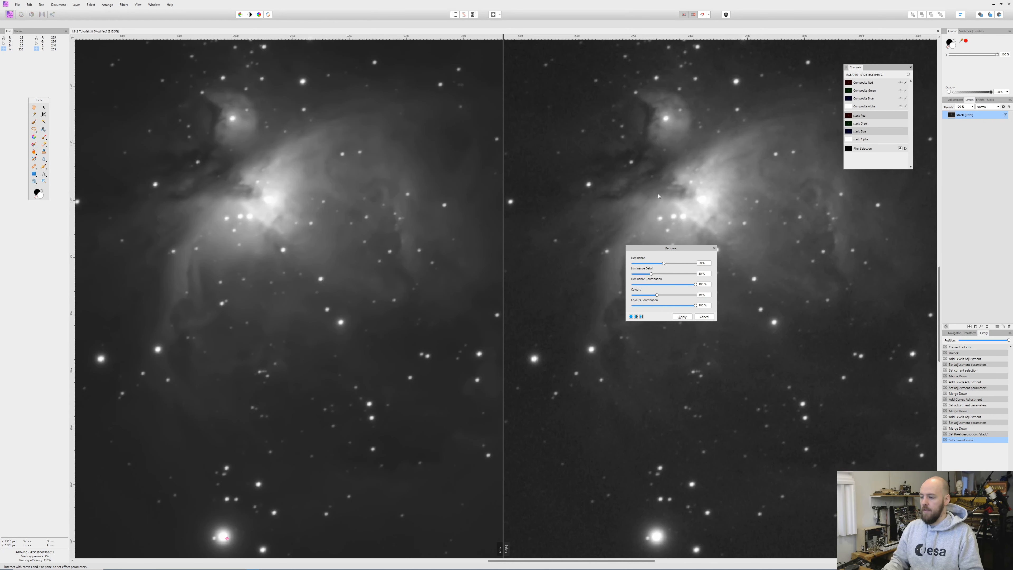
- Return the preview to a split view and reduce Denoise luminance to about 5% and colours to about 7%
drag(662, 248, 639, 291)
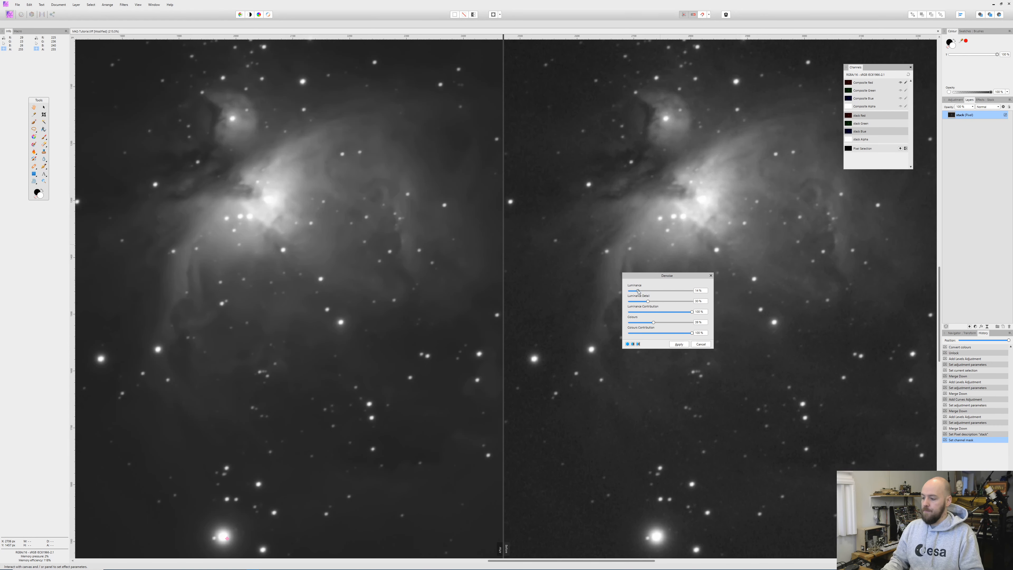
click(634, 344)
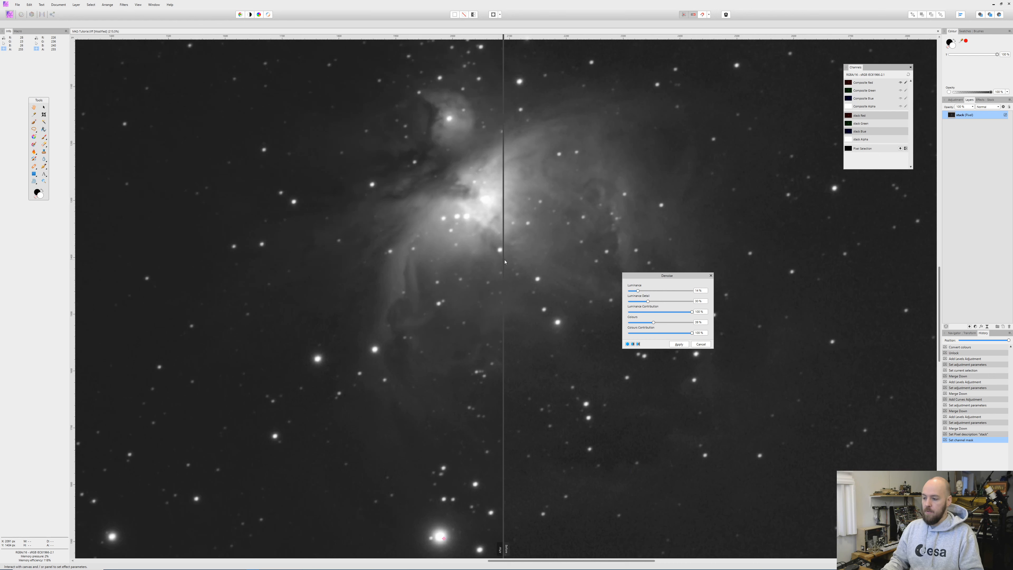
mouse_move(637, 290)
mouse_down()
mouse_move(636, 324)
mouse_move(633, 293)
mouse_up()
drag(436, 264, 356, 268)
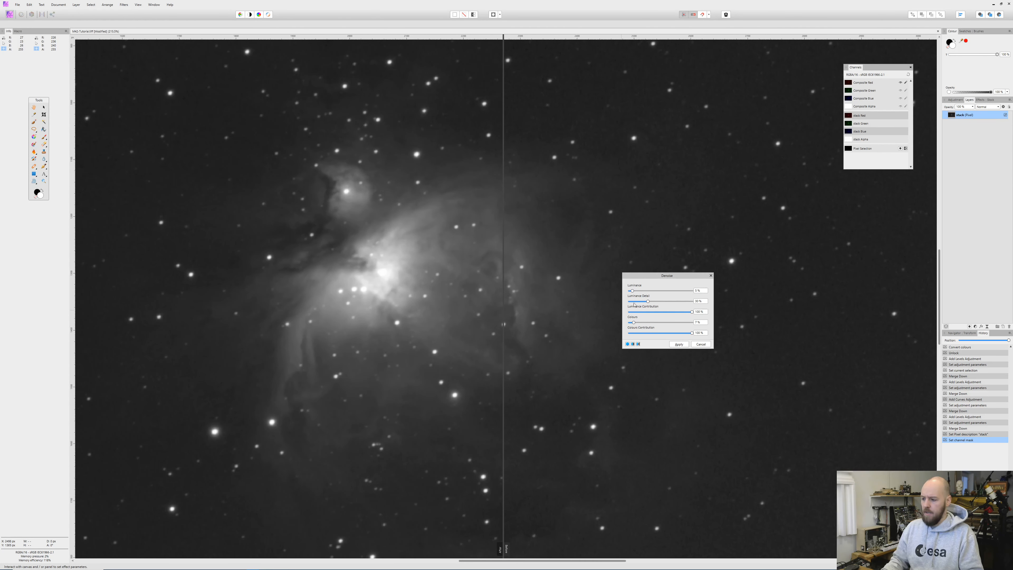
- Settle Denoise at about 10% luminance and 8% colours while checking the nebula and surrounding sky, and apply it to the red channel
drag(632, 291, 637, 294)
drag(342, 115, 423, 304)
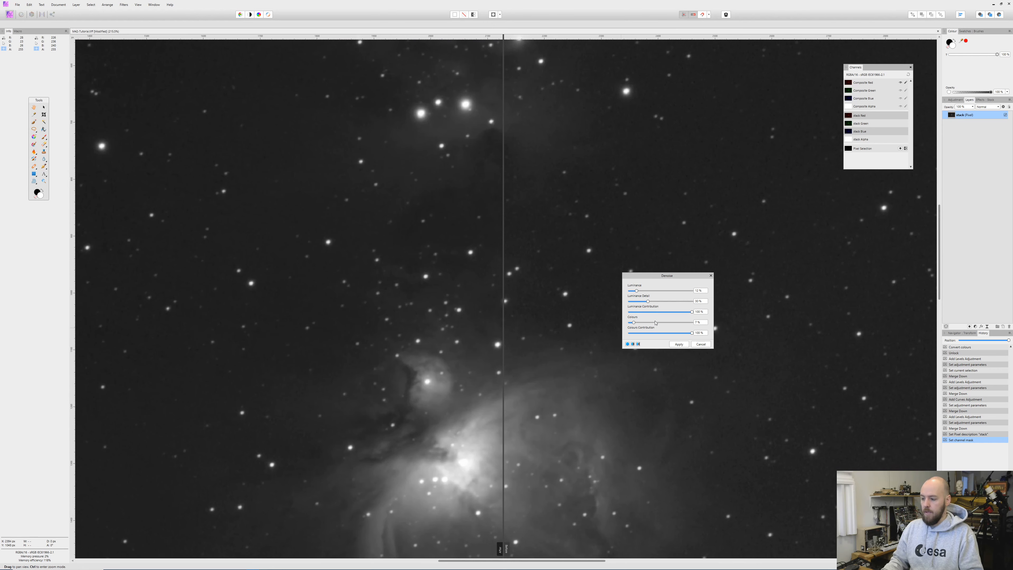
drag(441, 448, 385, 297)
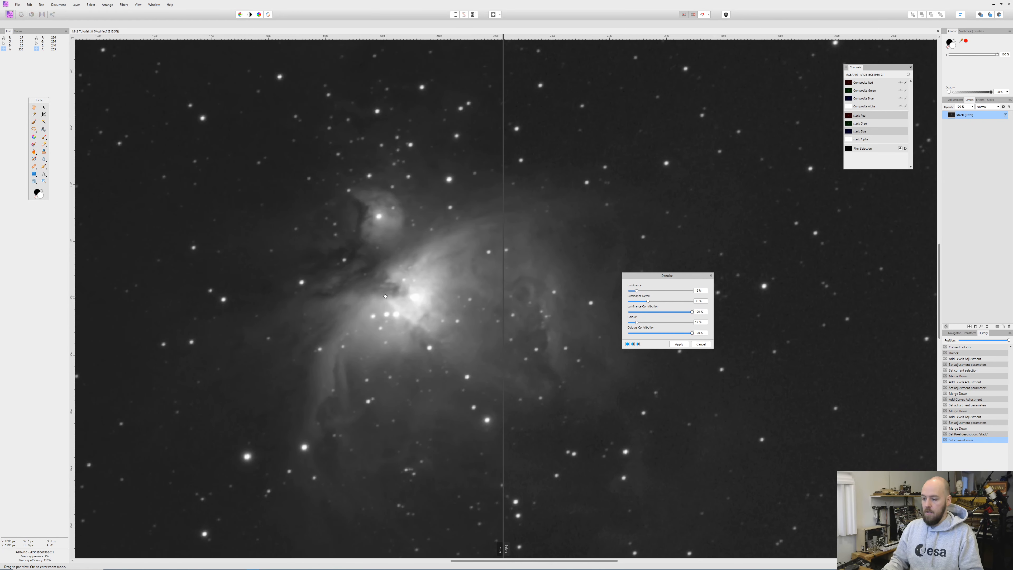
drag(637, 322, 635, 291)
drag(389, 324, 331, 309)
drag(198, 246, 172, 269)
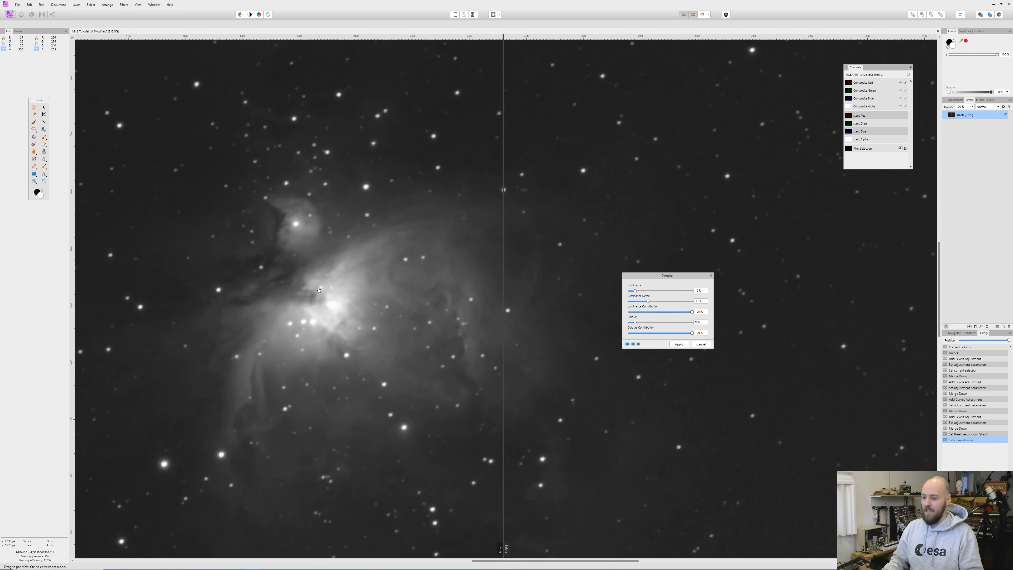
click(679, 344)
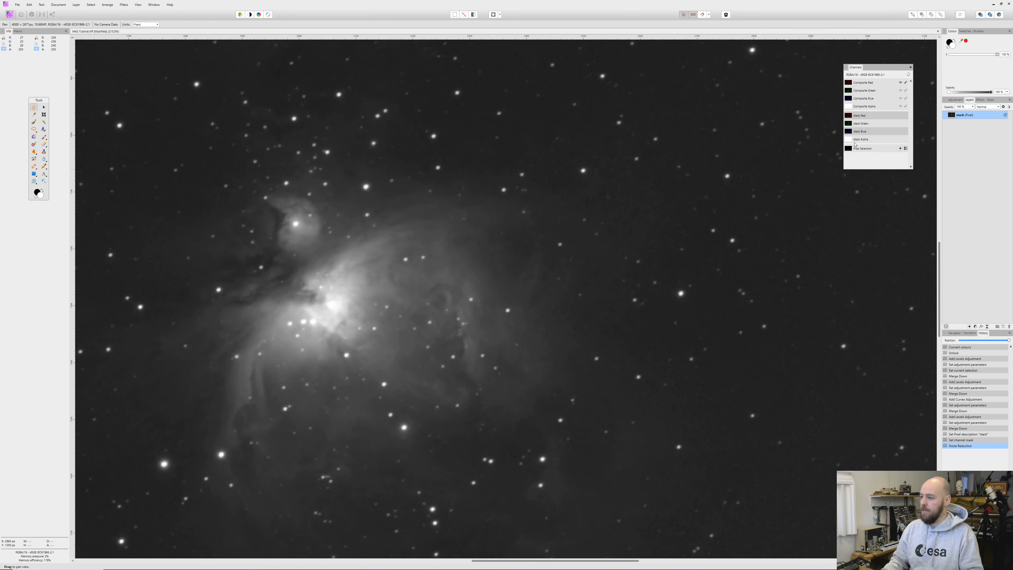
- Isolate the composite blue channel and start Denoise on it with luminance at about 8% and colours at about 7%
click(867, 100)
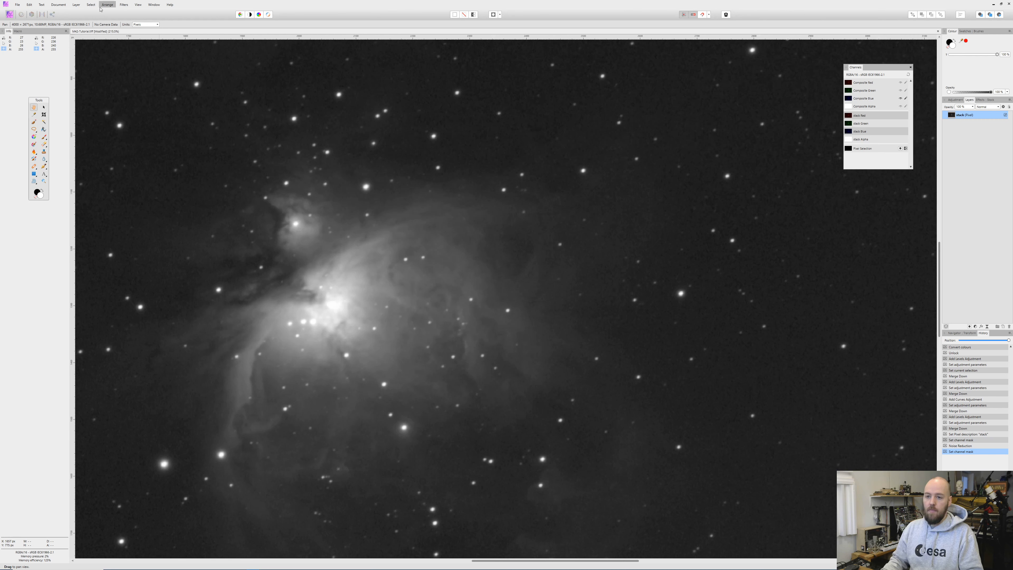
click(123, 5)
mouse_move(167, 31)
click(201, 32)
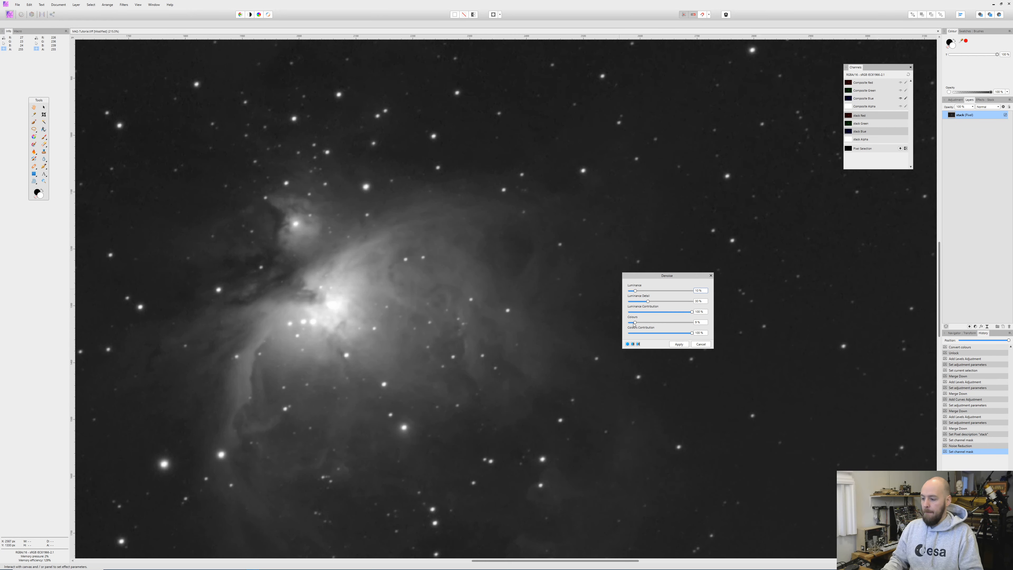
drag(634, 292, 634, 293)
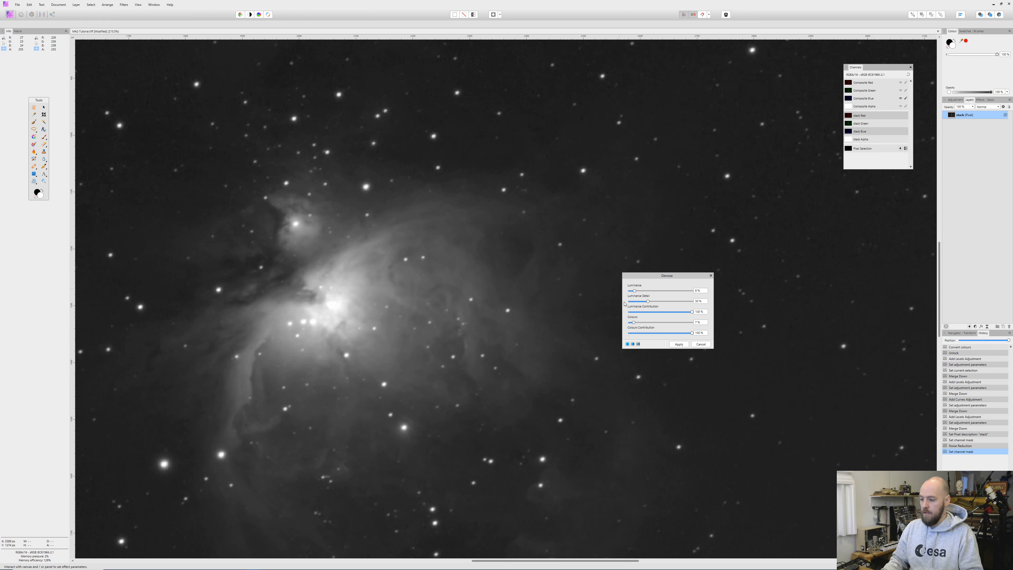
- Compare the blue channel's denoising in split view, lower luminance to about 6%, and apply the filter
click(633, 344)
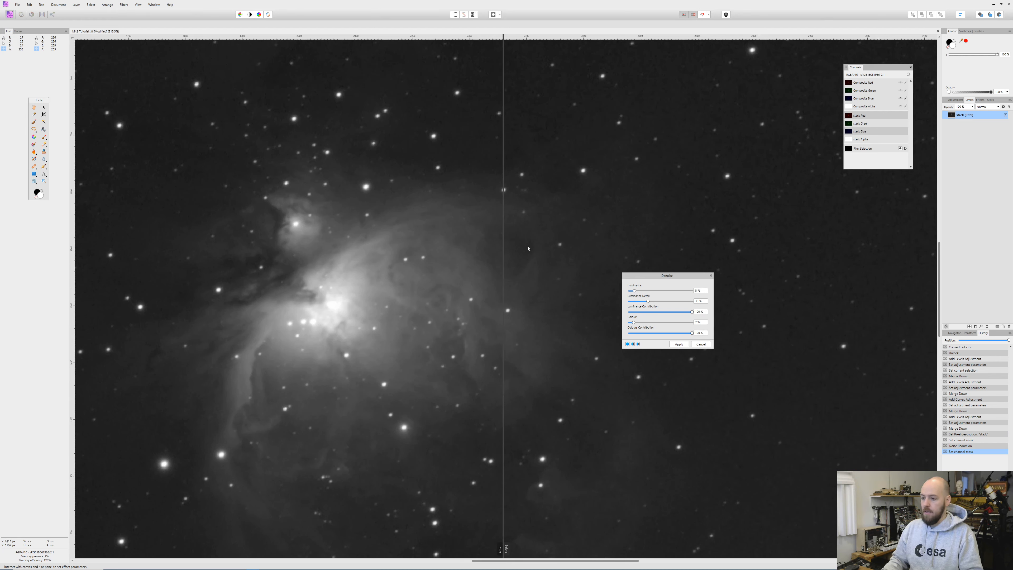
mouse_move(504, 196)
mouse_down()
mouse_move(520, 197)
mouse_move(476, 197)
mouse_move(487, 195)
mouse_up()
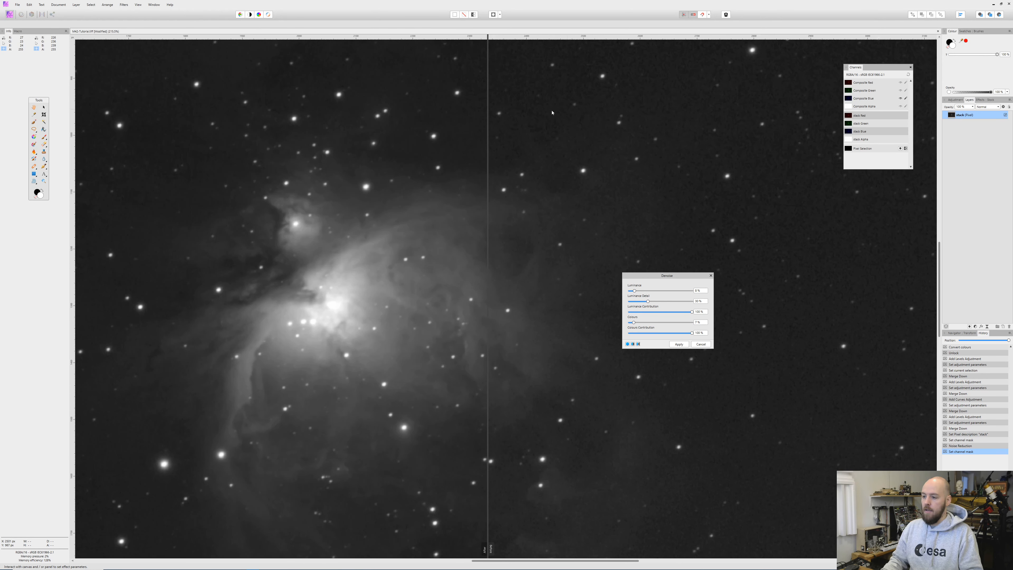
mouse_move(487, 176)
mouse_down()
mouse_move(651, 174)
mouse_move(384, 174)
mouse_move(666, 171)
mouse_move(461, 172)
mouse_move(537, 169)
mouse_move(478, 172)
mouse_up()
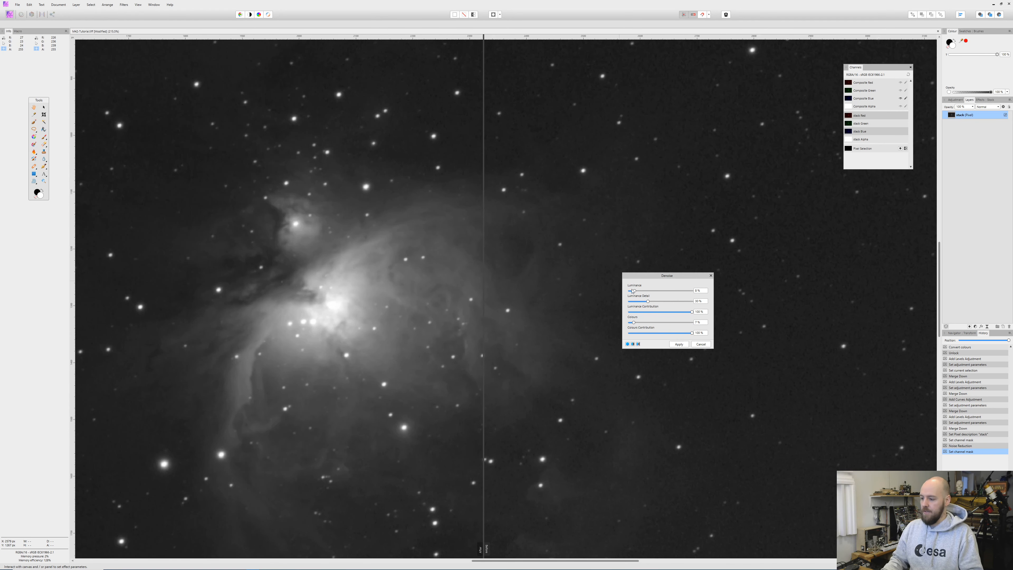
drag(634, 293, 633, 293)
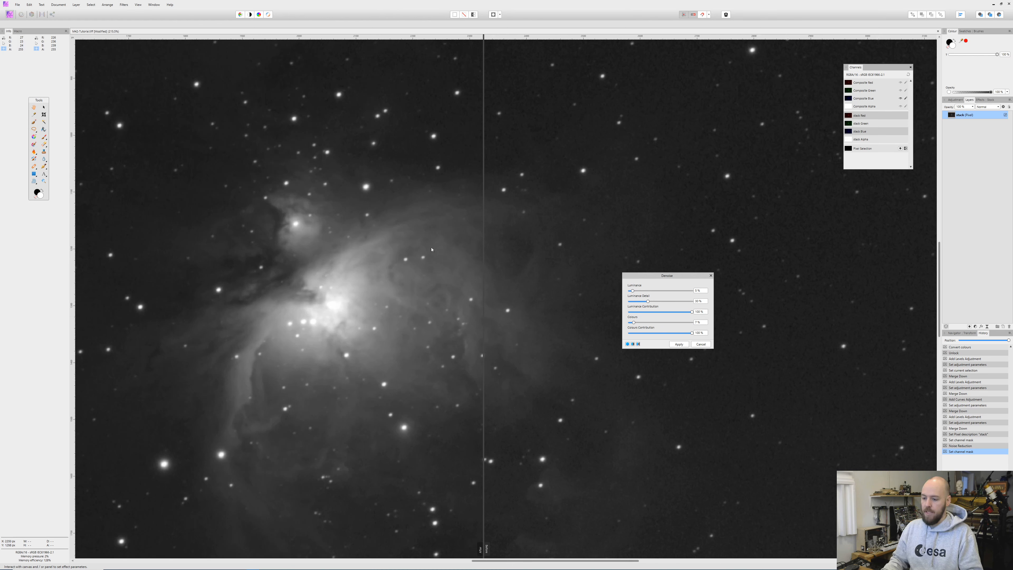
click(677, 344)
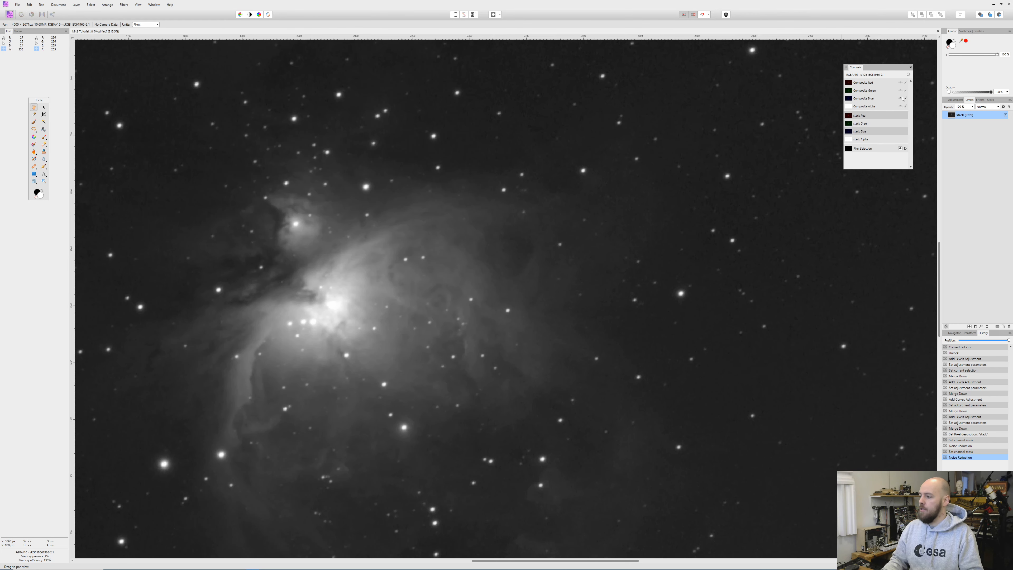
- Restore all composite colour channels and review the full-colour nebula up to the whole frame
click(901, 91)
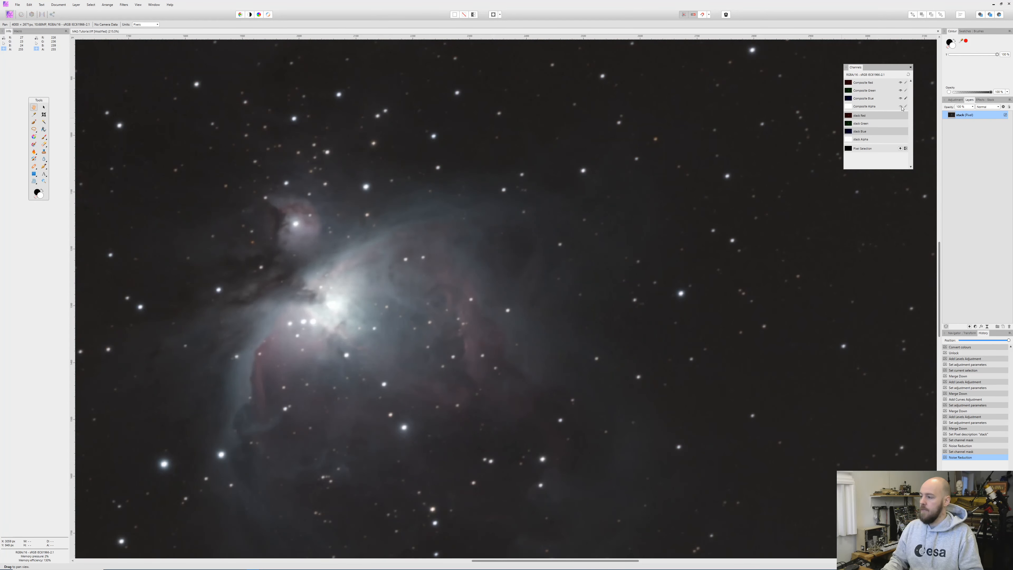
scroll(543, 218, down, 8)
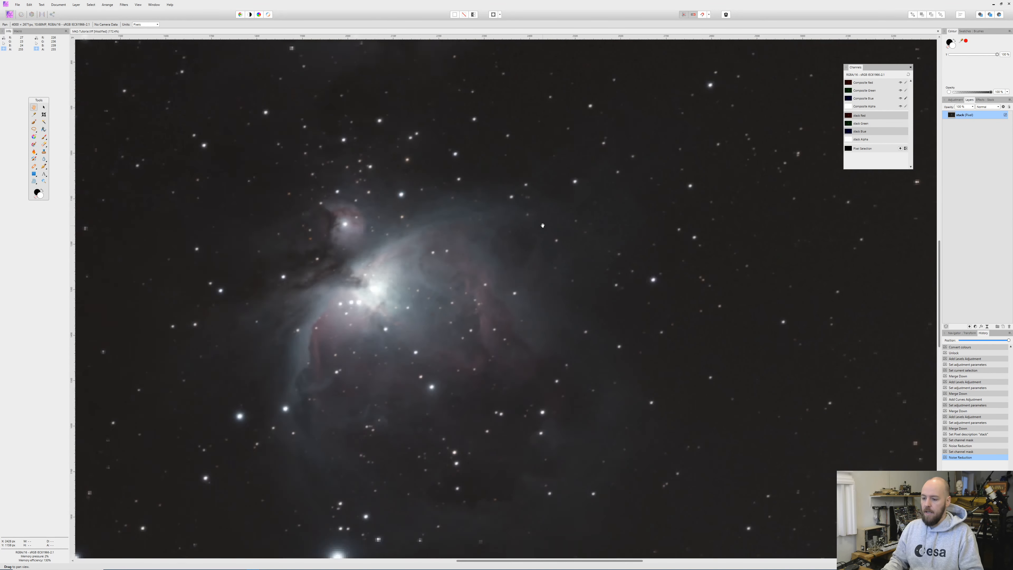
scroll(530, 200, up, 4)
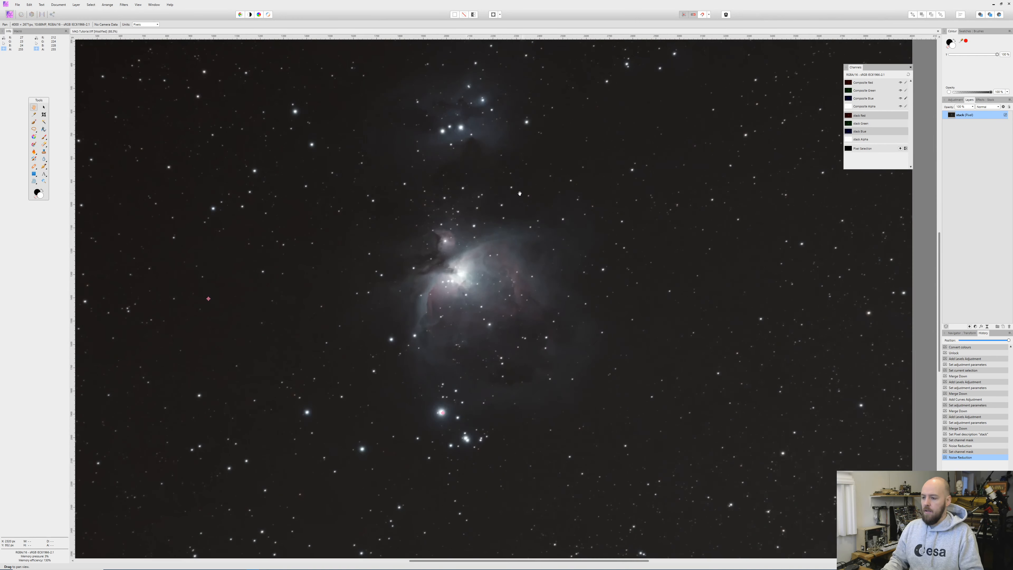
scroll(499, 204, down, 3)
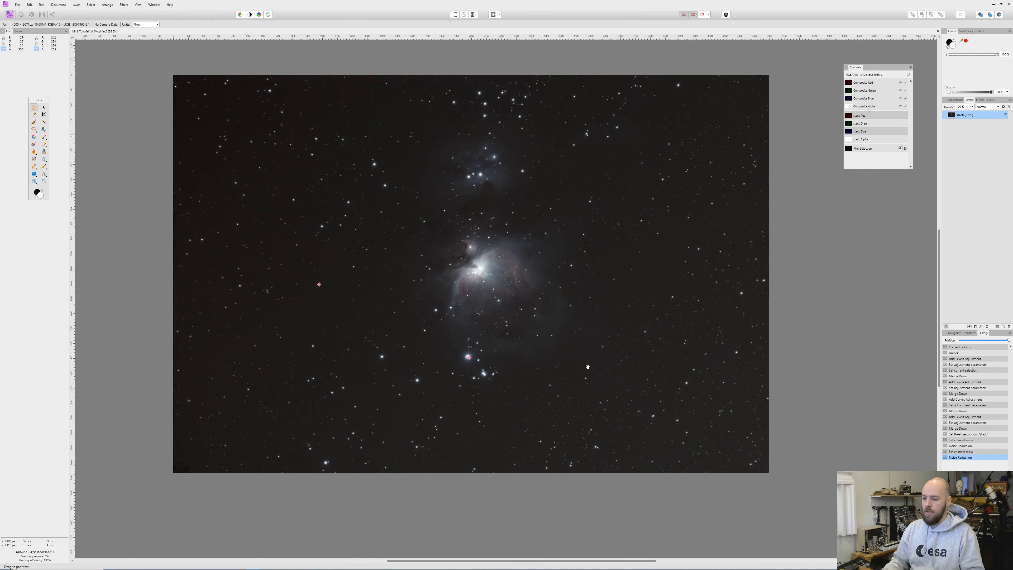
- Try Noise Reduction on the whole image in the Develop persona, with varying luminance and colours amounts
click(32, 14)
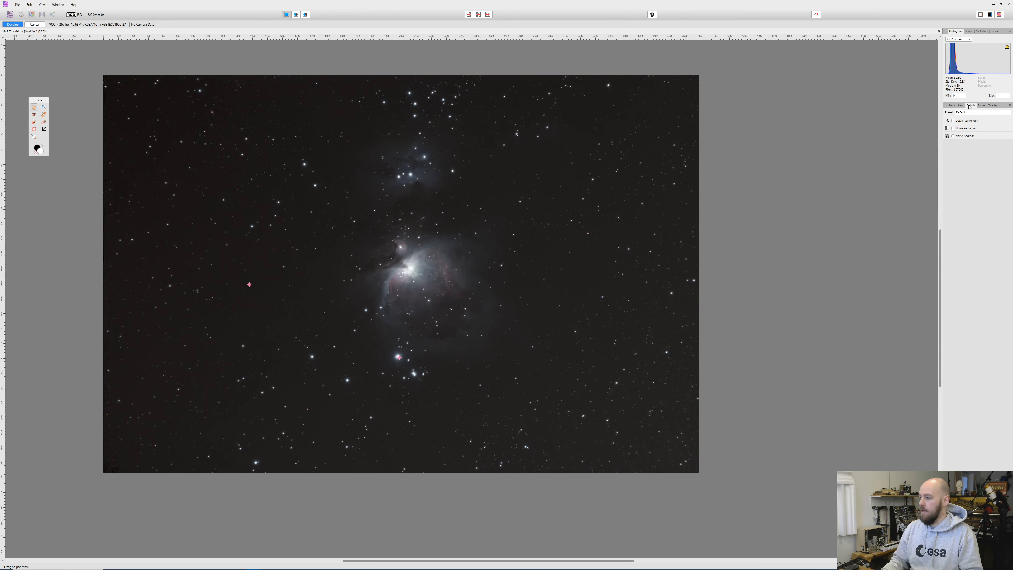
click(969, 128)
drag(948, 143, 950, 144)
drag(947, 180, 950, 181)
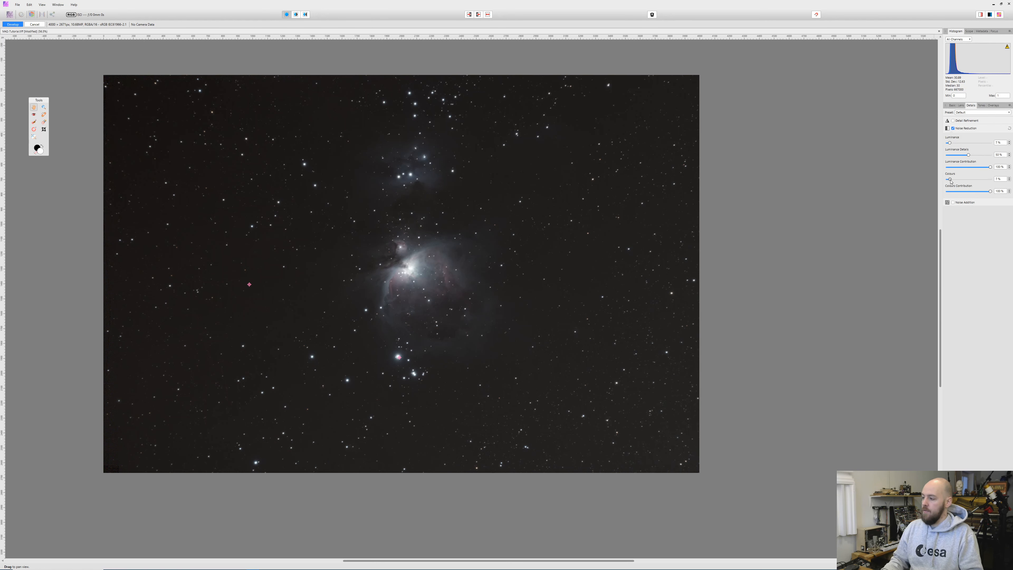
drag(952, 145, 954, 144)
drag(951, 179, 980, 180)
drag(973, 144, 986, 145)
click(953, 128)
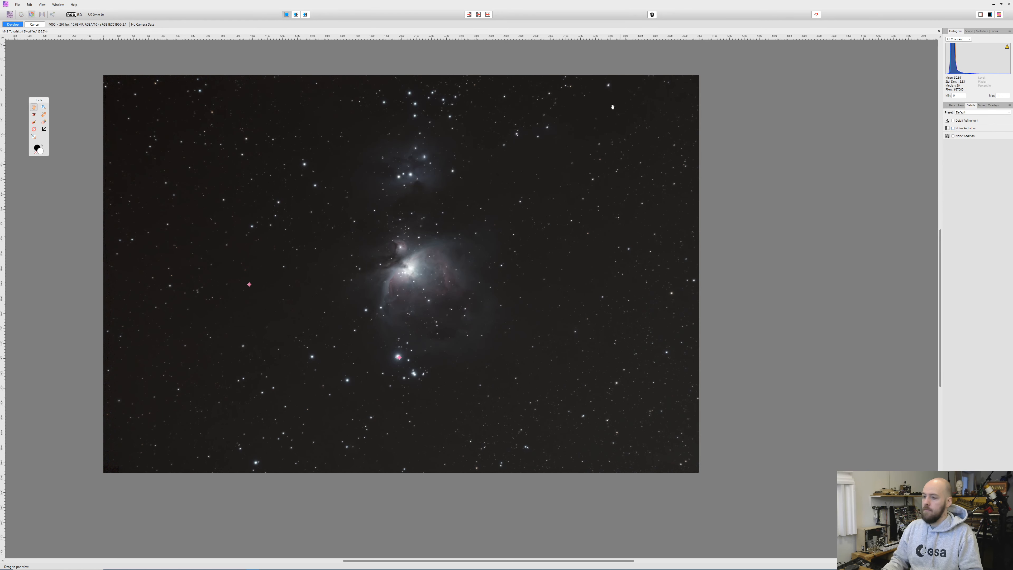
click(11, 15)
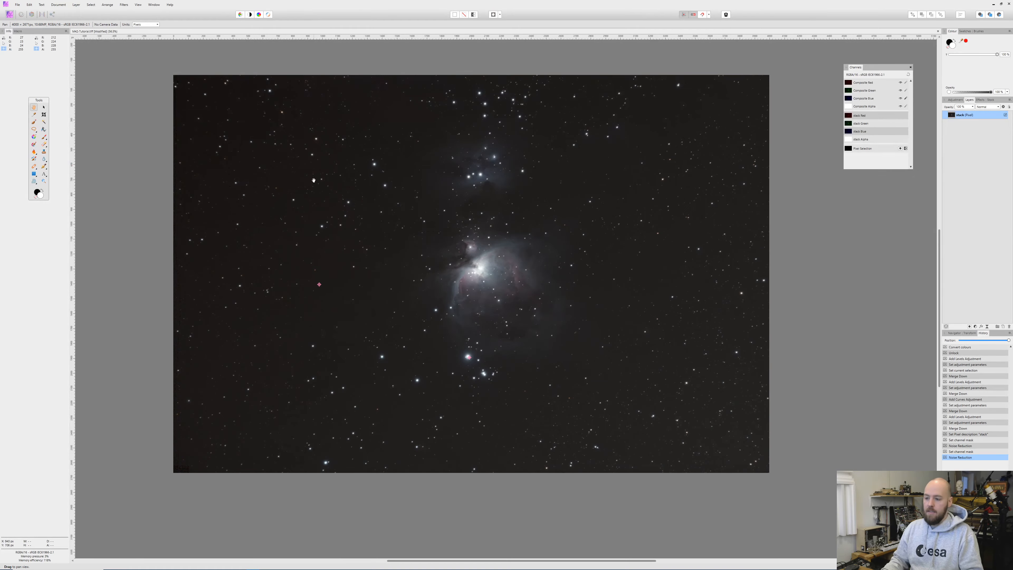
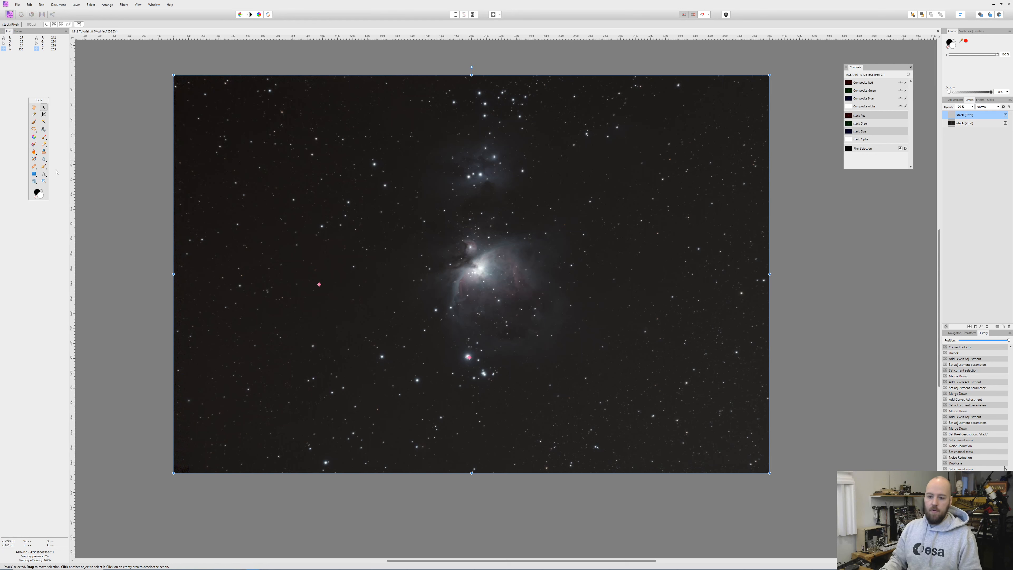
- Paint out the Orion Nebula, the smaller nebula above it and the bright stars below on the duplicate layer with a large Healing Brush
click(34, 166)
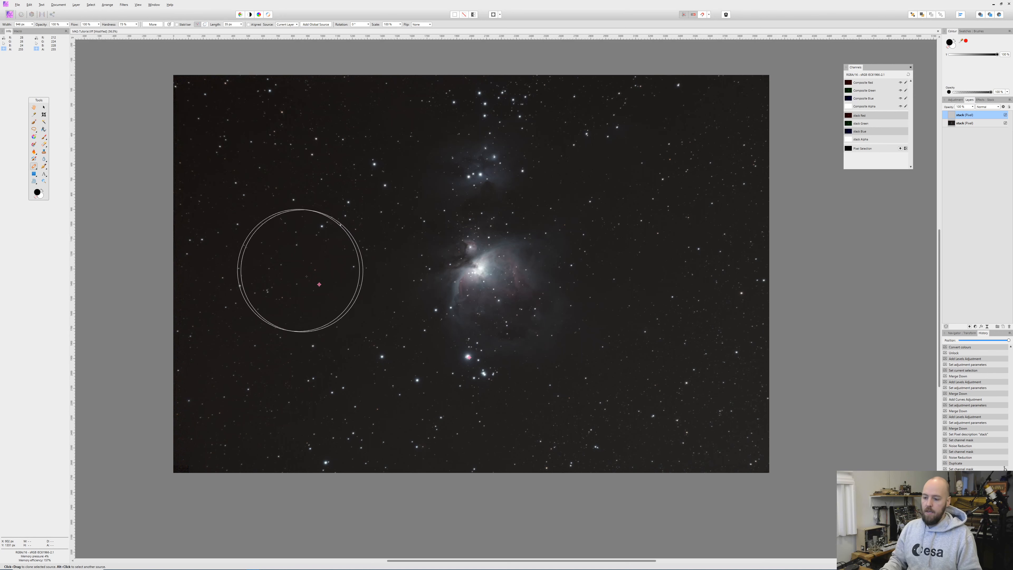
drag(434, 263, 429, 254)
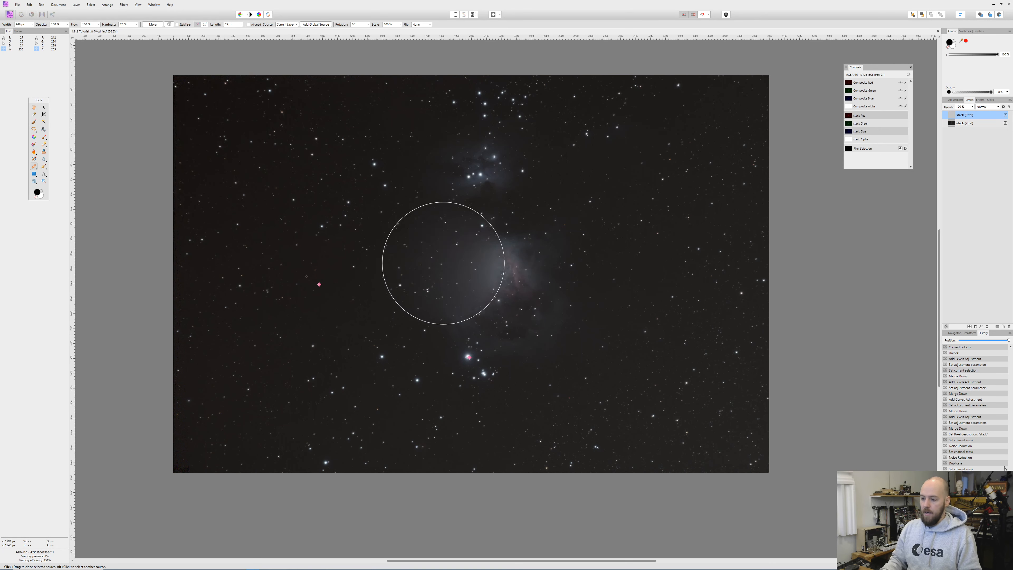
mouse_move(477, 299)
mouse_down()
mouse_move(516, 316)
mouse_move(527, 274)
mouse_move(460, 278)
mouse_up()
drag(579, 201, 566, 194)
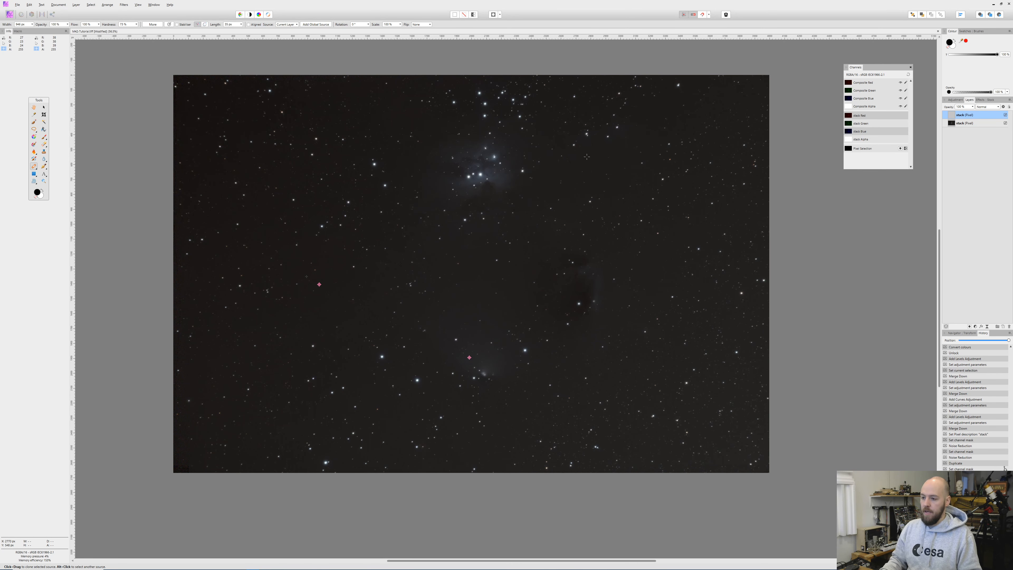
drag(463, 172, 476, 172)
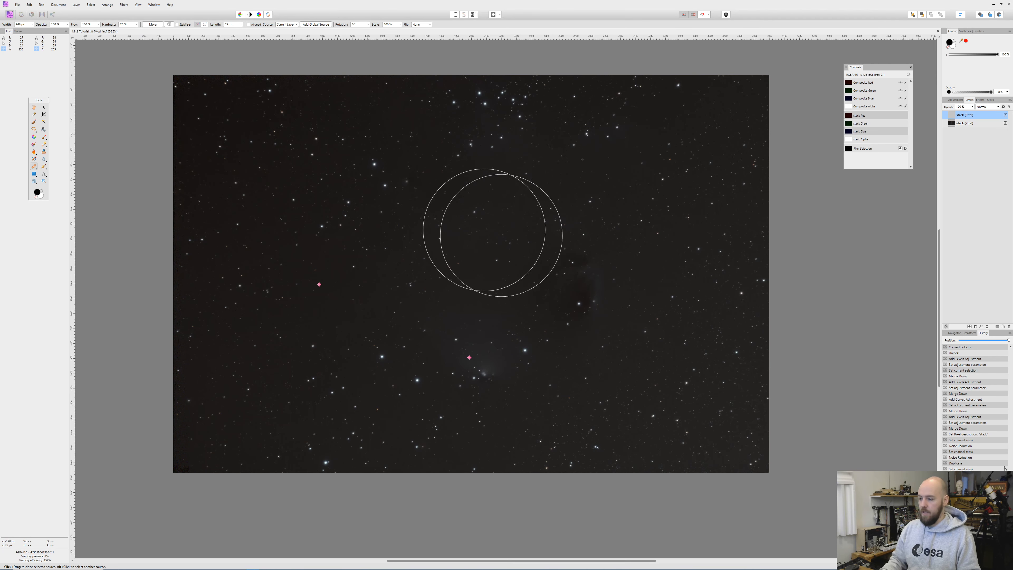
drag(583, 271, 565, 294)
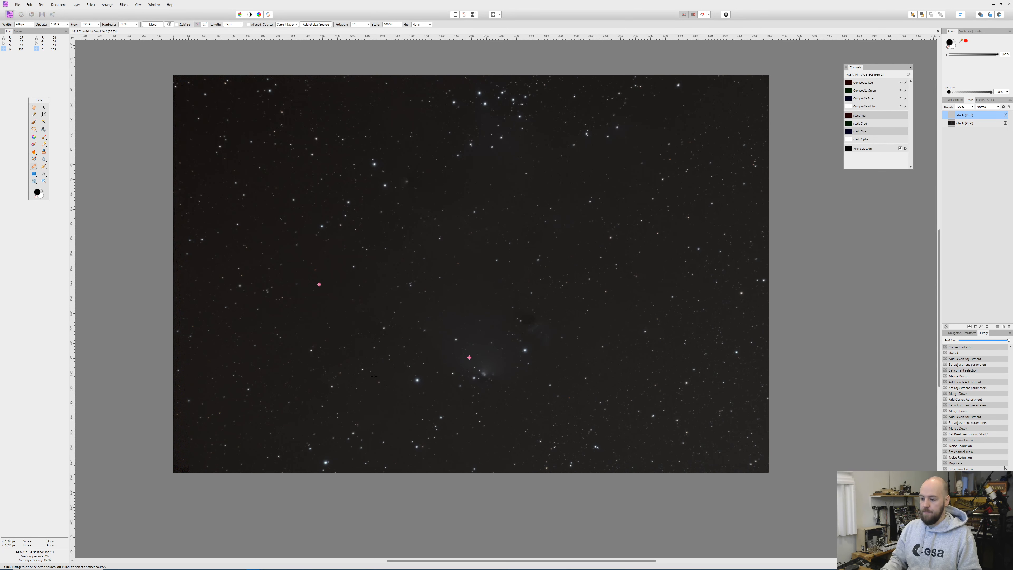
drag(481, 366, 508, 394)
click(631, 153)
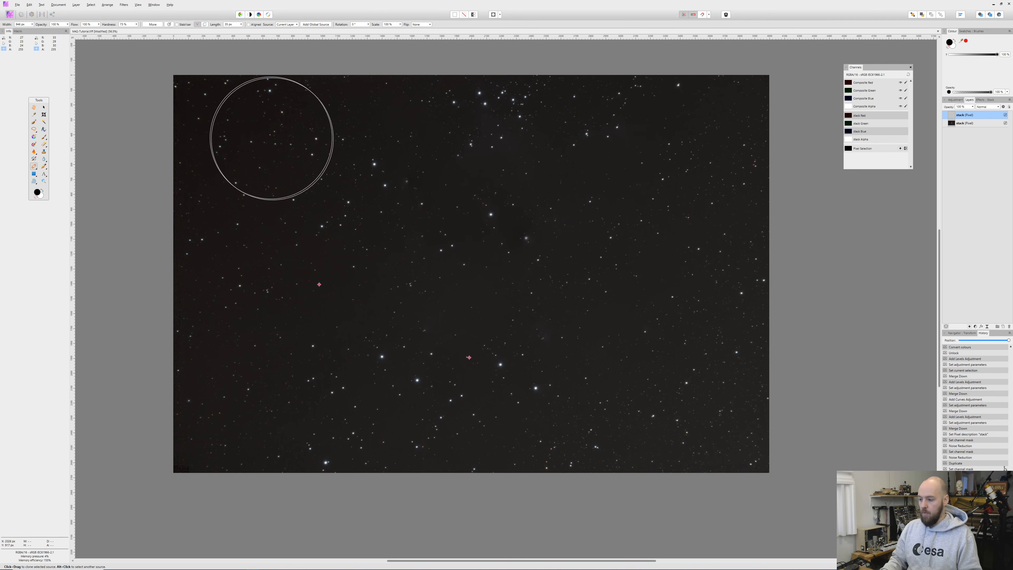
- Apply the Dust & Scratches filter at maximum radius to the duplicate layer, leaving only the smooth background
click(44, 107)
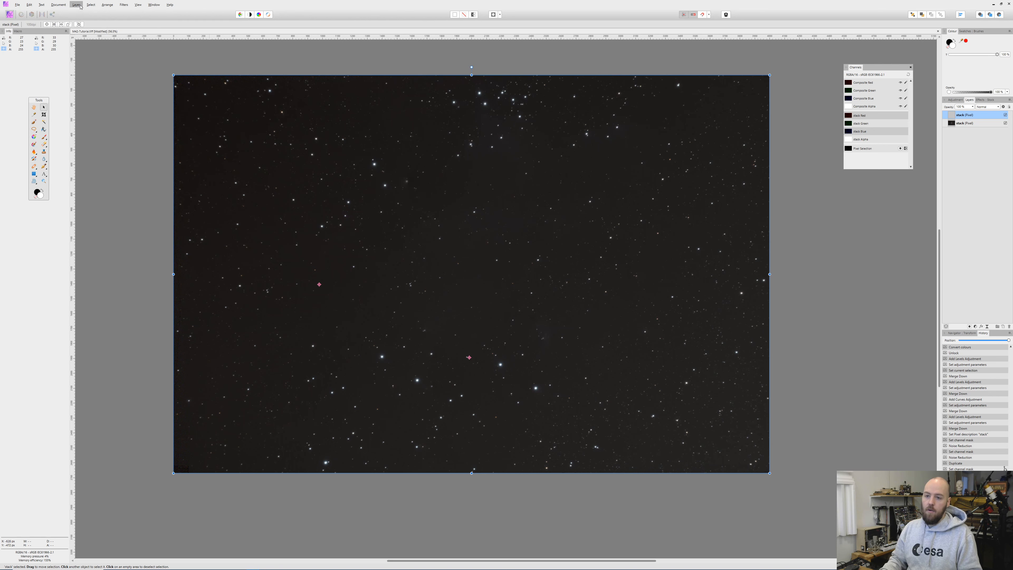
click(124, 5)
mouse_move(130, 33)
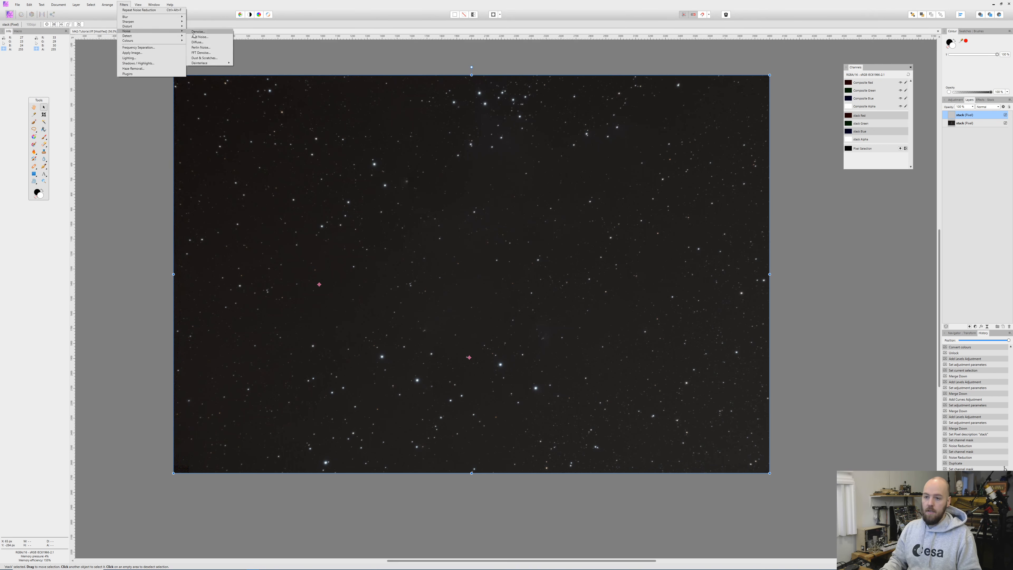
click(204, 58)
drag(692, 322, 631, 323)
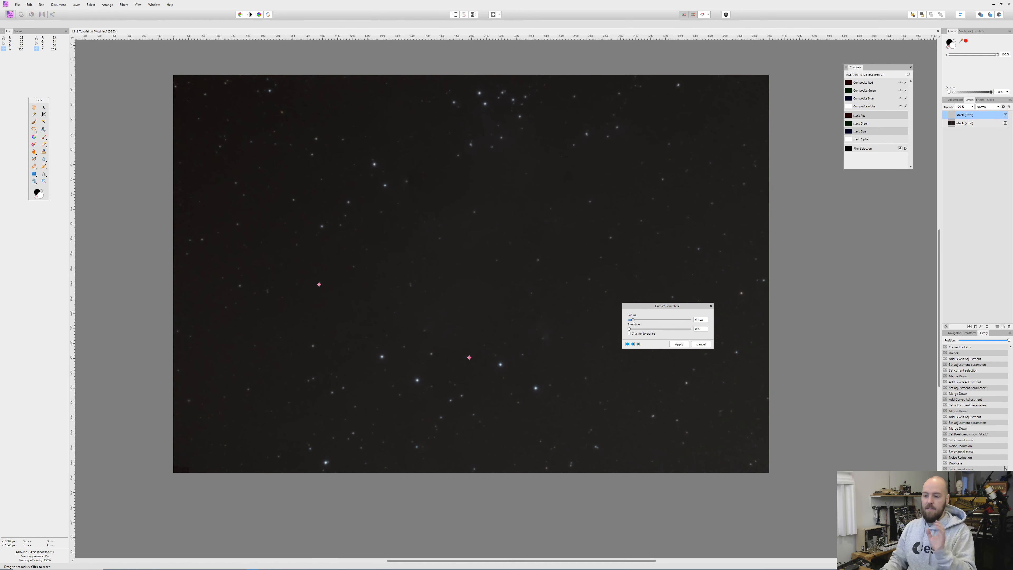
drag(633, 323, 695, 322)
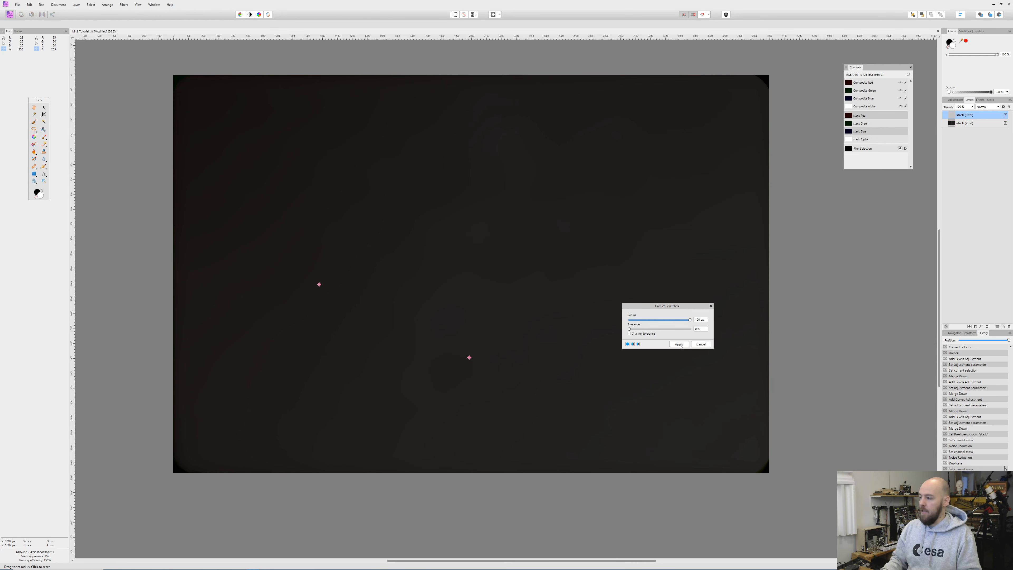
click(680, 344)
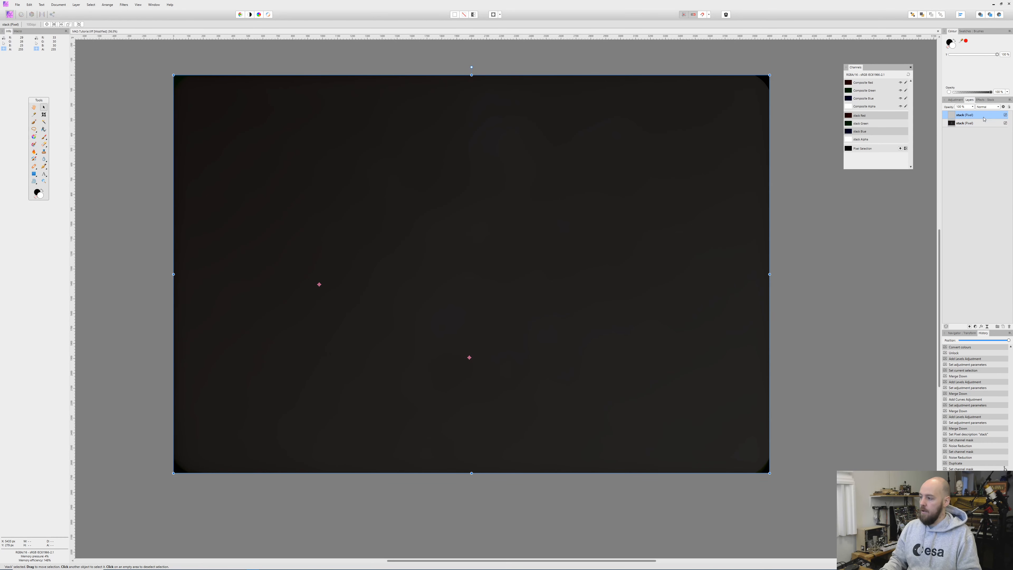
- Set the background layer's blend mode to Subtract and compare the image with and without it
click(1005, 115)
click(1004, 115)
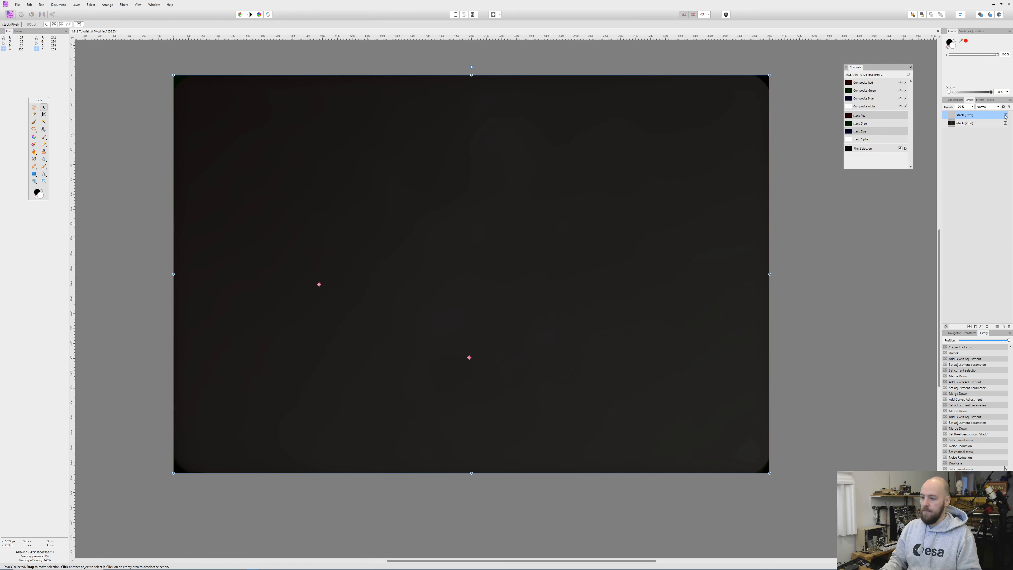
click(998, 107)
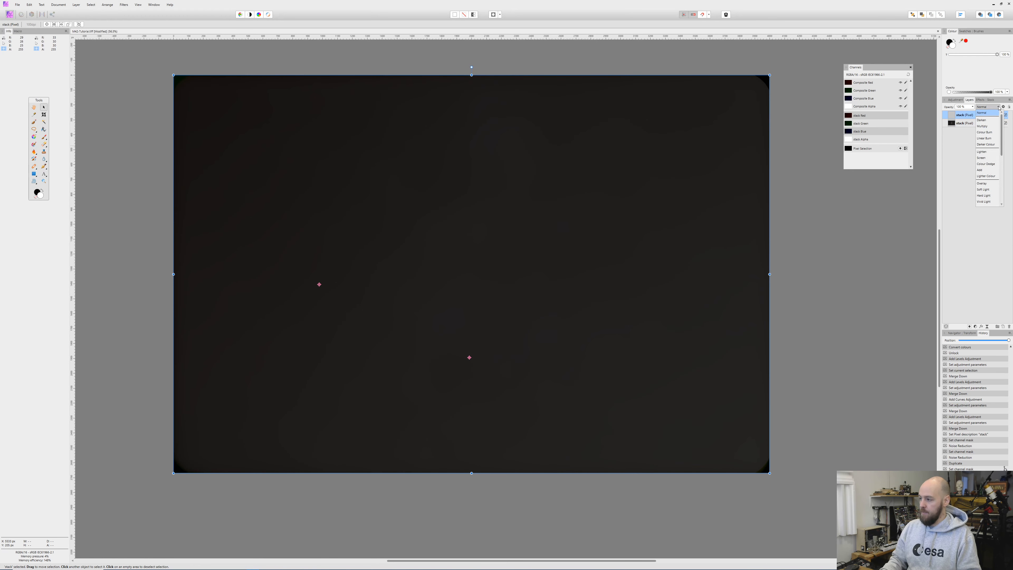
scroll(985, 160, down, 5)
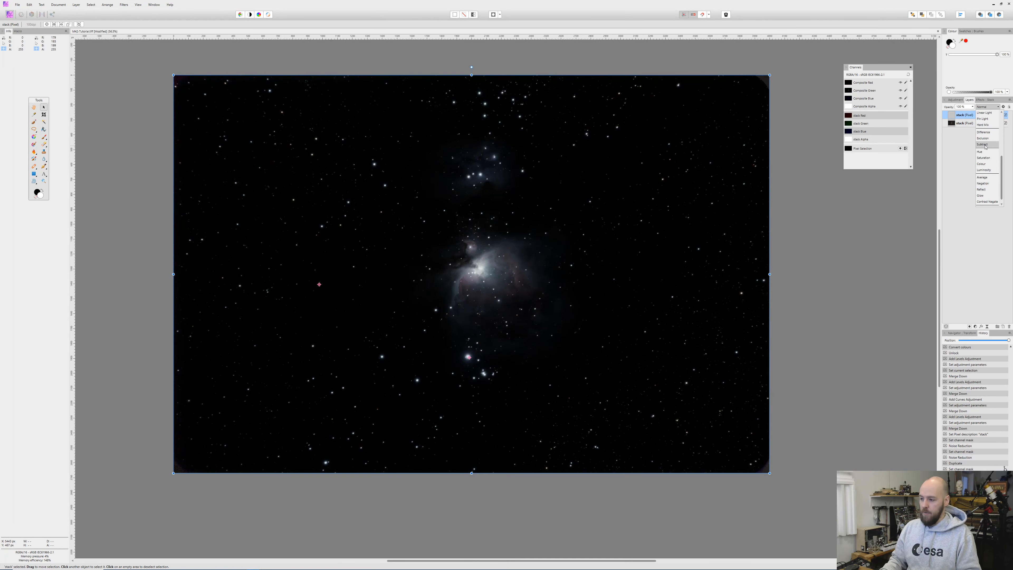
click(986, 145)
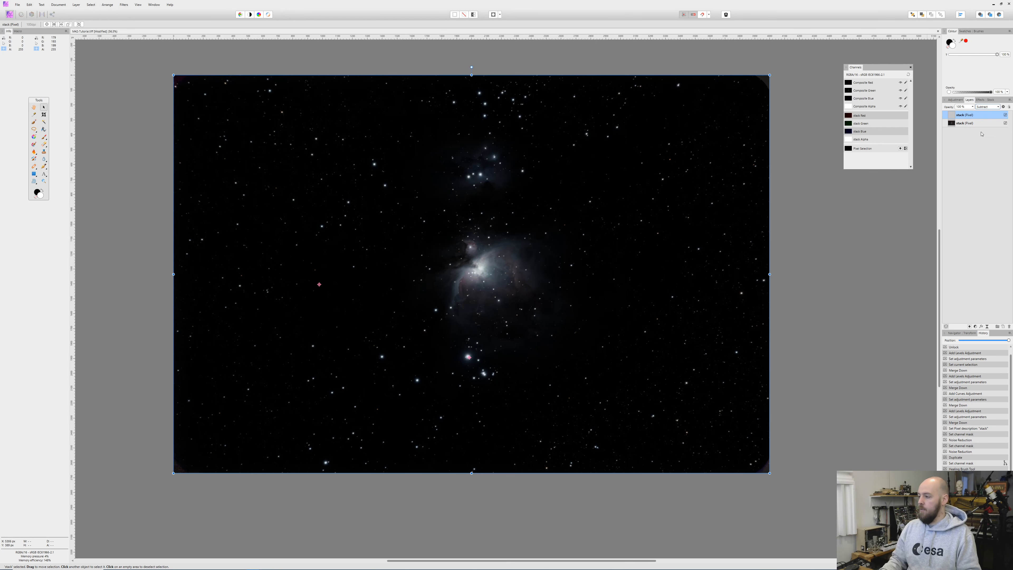
click(1006, 115)
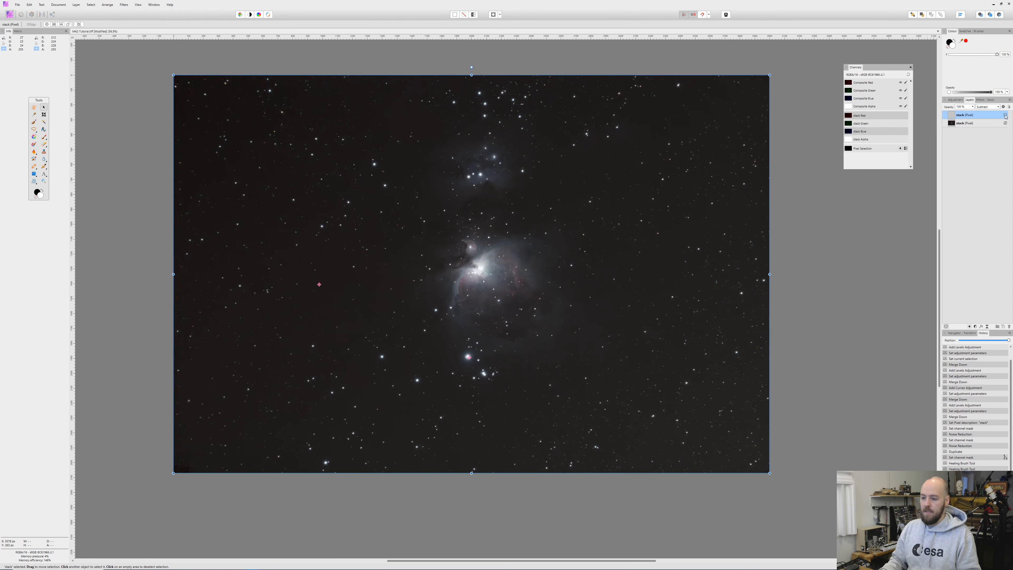
click(1006, 116)
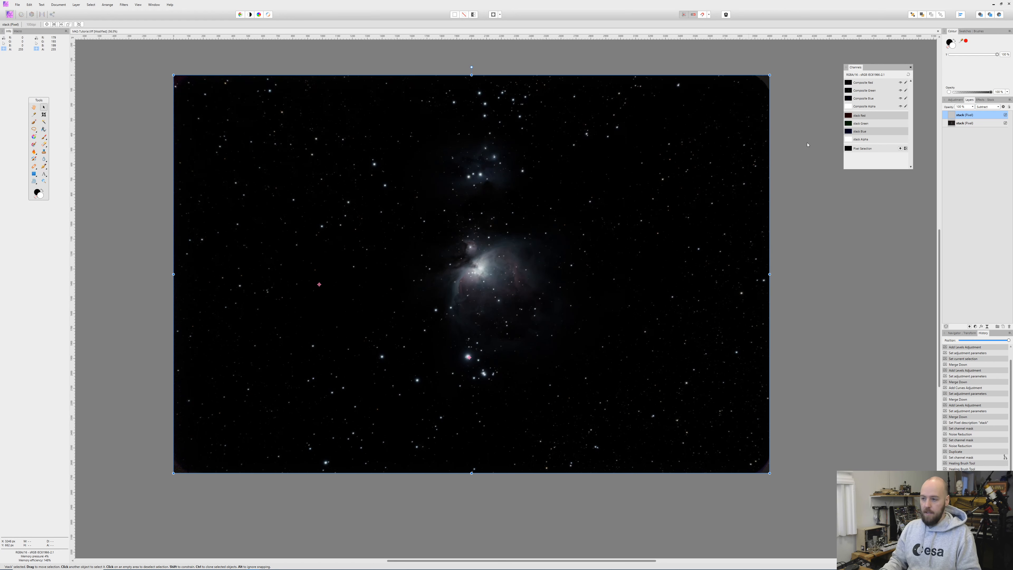
click(1005, 115)
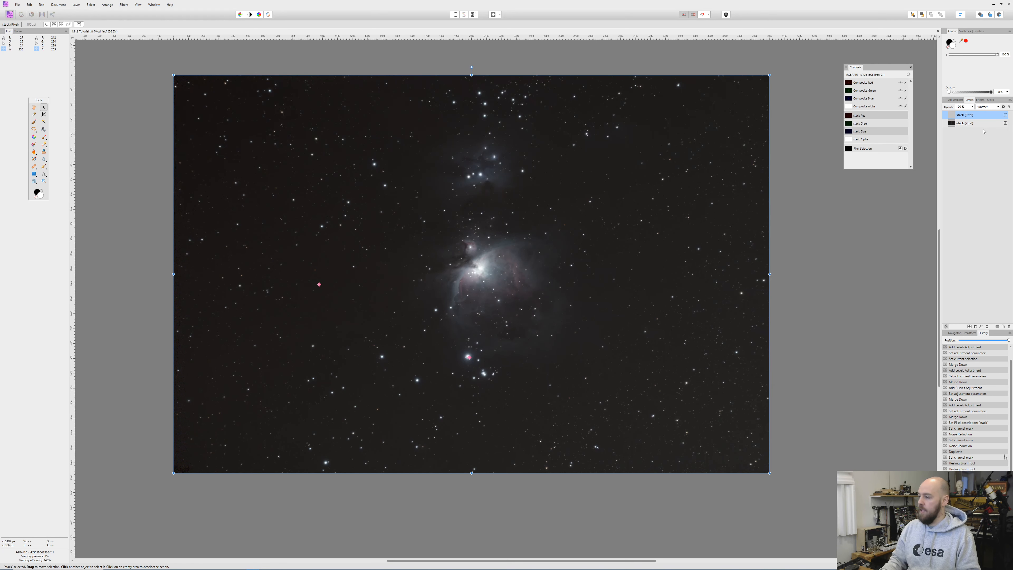
click(1006, 115)
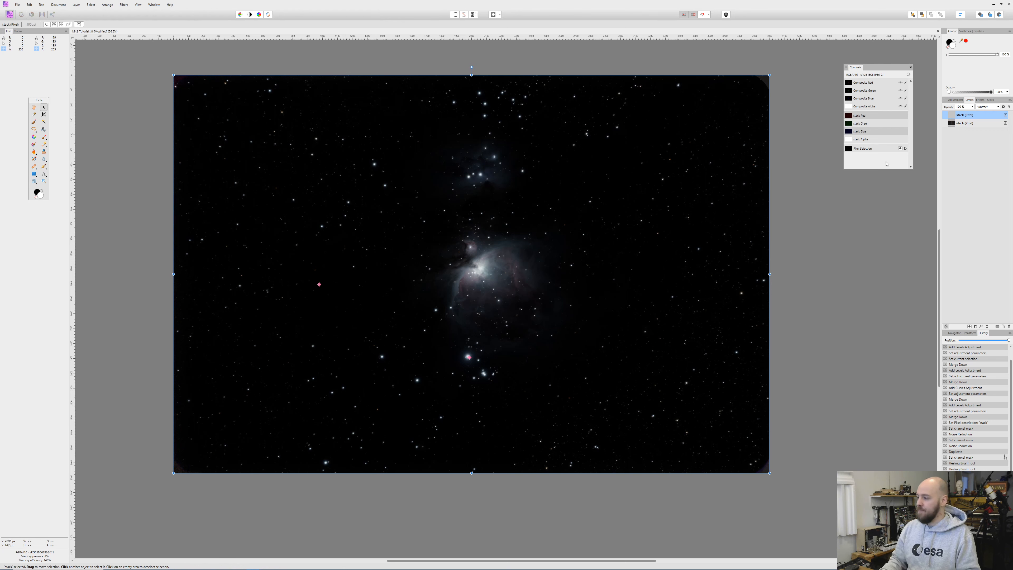
- Lower the subtracting background layer's opacity to about 69%
click(973, 106)
drag(967, 114, 964, 114)
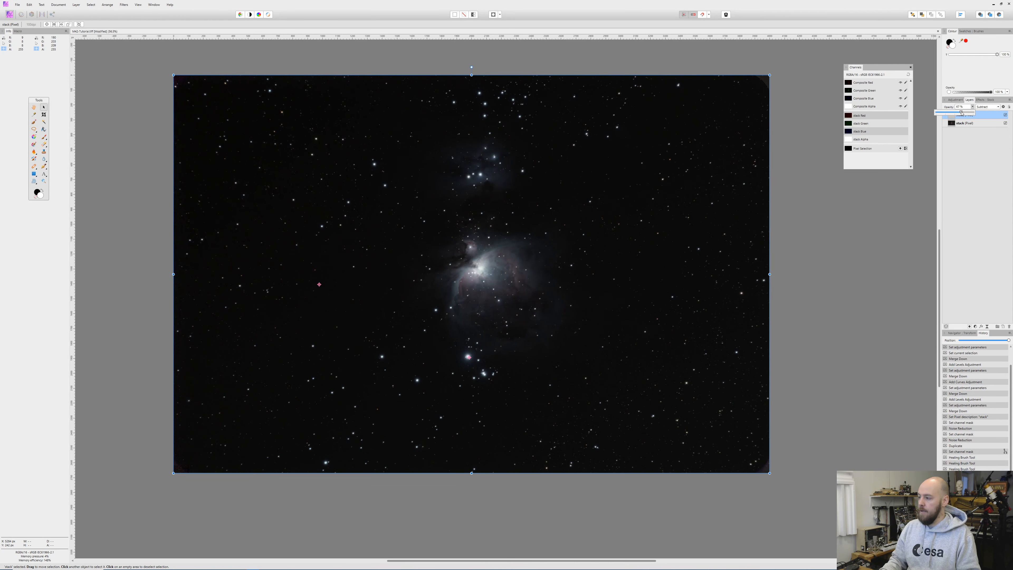
drag(960, 113, 962, 113)
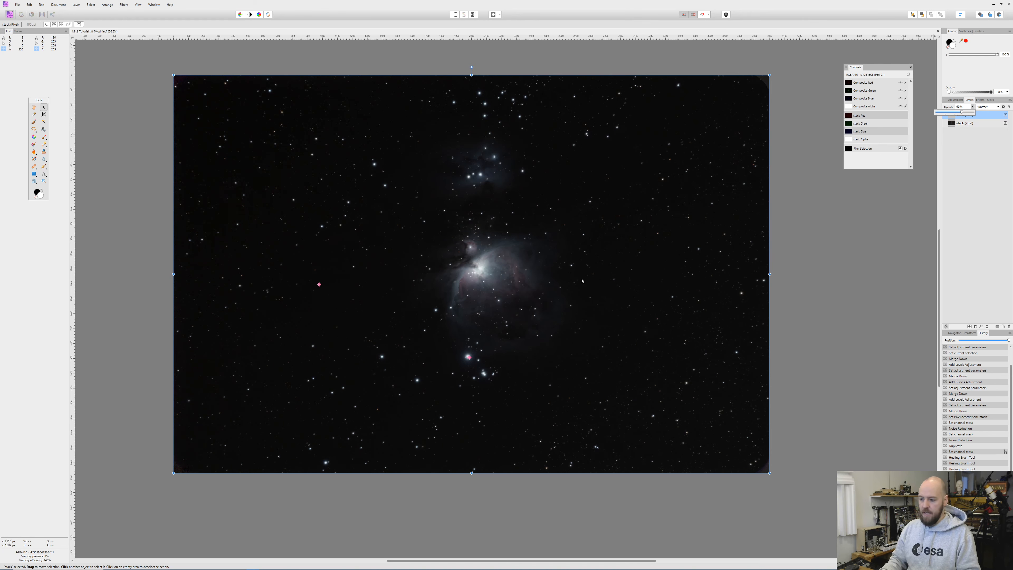
- Merge the visible image into a new pixel layer and delete the two original stack layers
shift+click(986, 126)
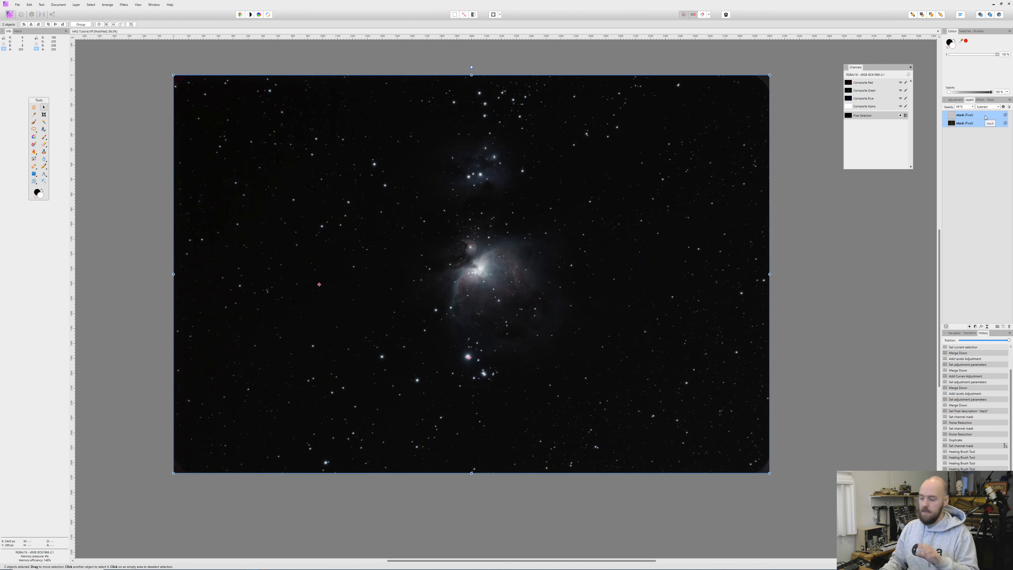
right_click(985, 117)
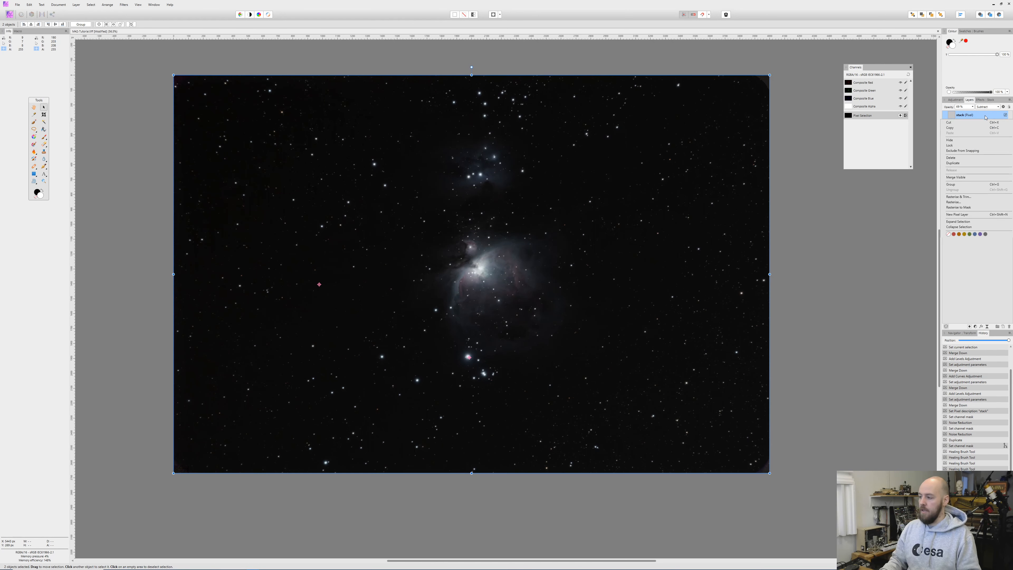
click(960, 180)
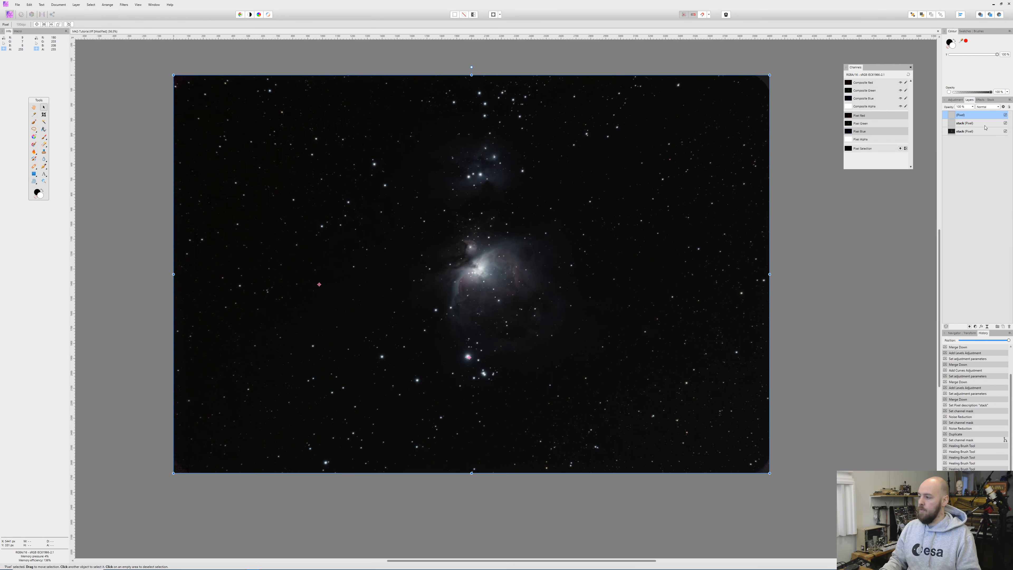
click(985, 125)
shift+click(985, 132)
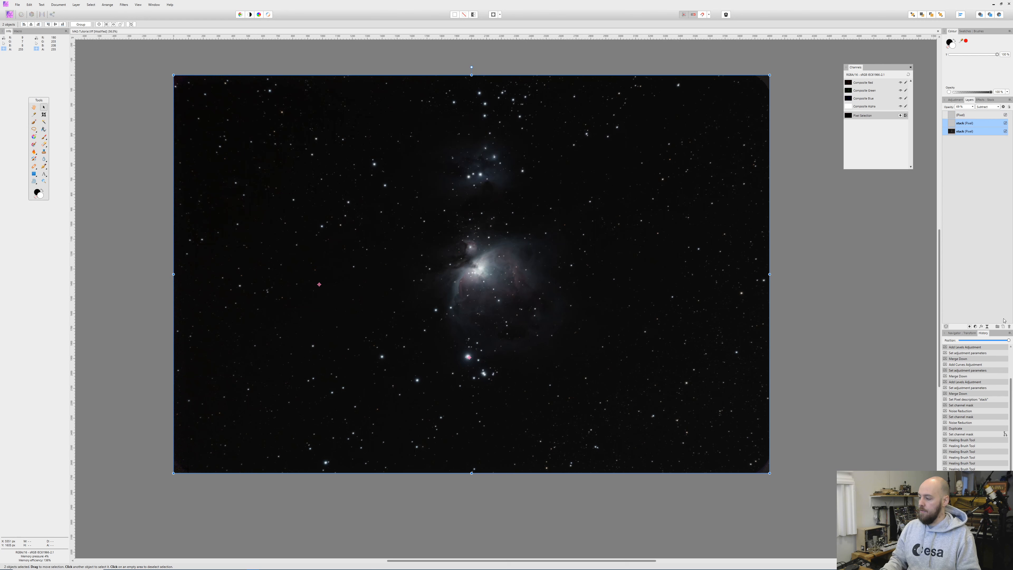
click(1010, 326)
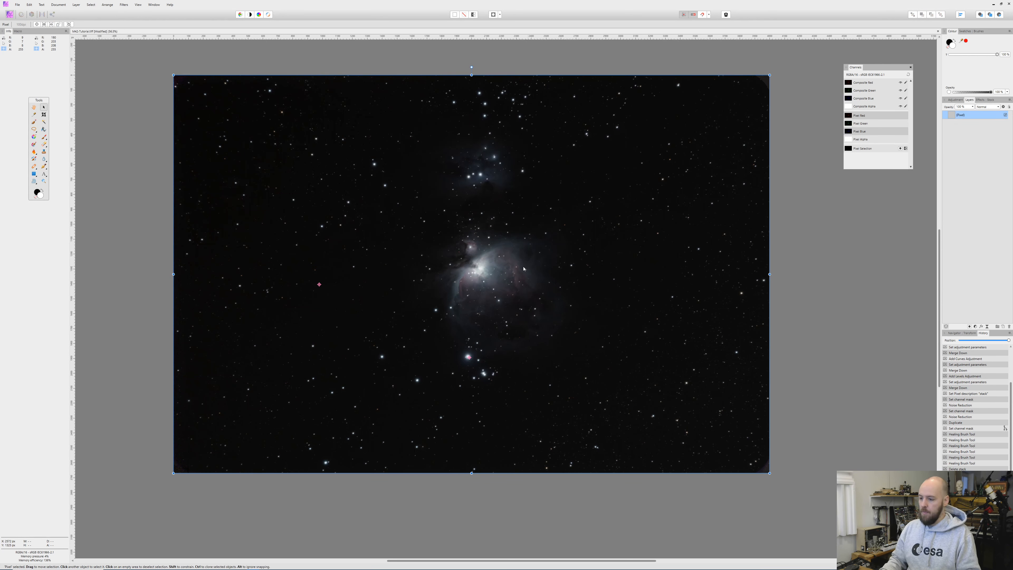
- Add a Levels adjustment to the merged layer with black level at 1% and gamma at about 0.4
key(ctrl+l)
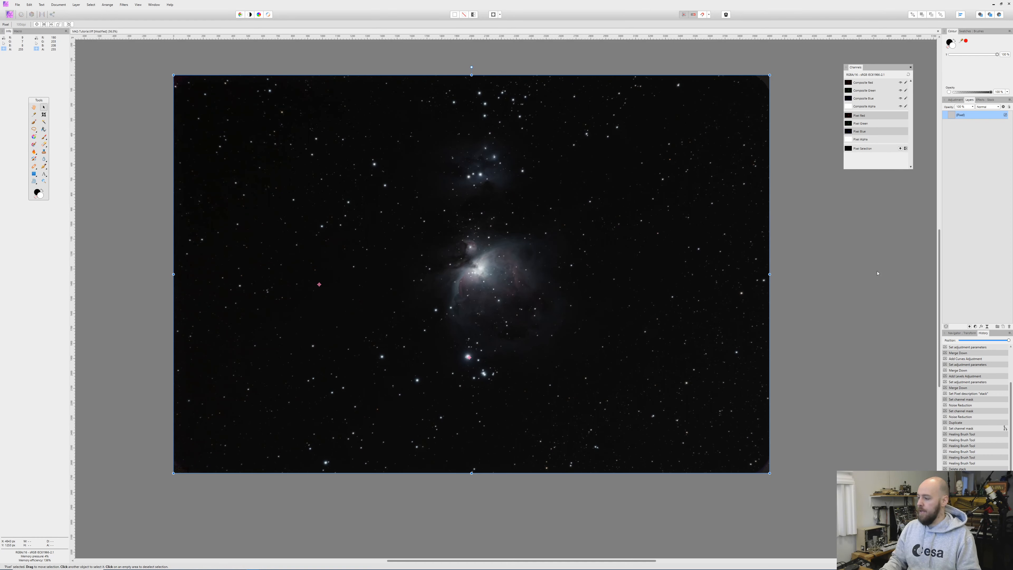
drag(805, 241, 807, 241)
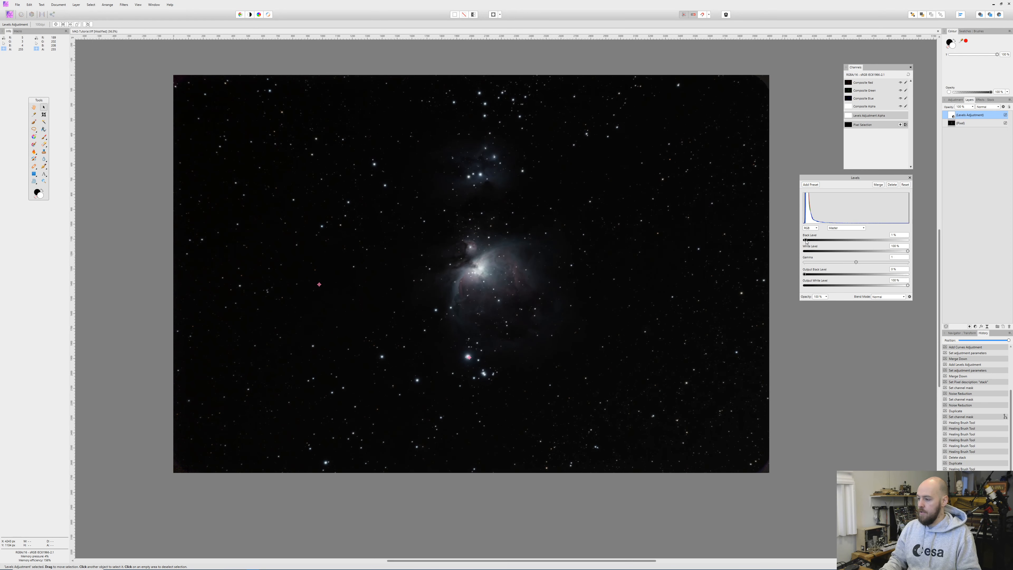
drag(857, 263, 838, 263)
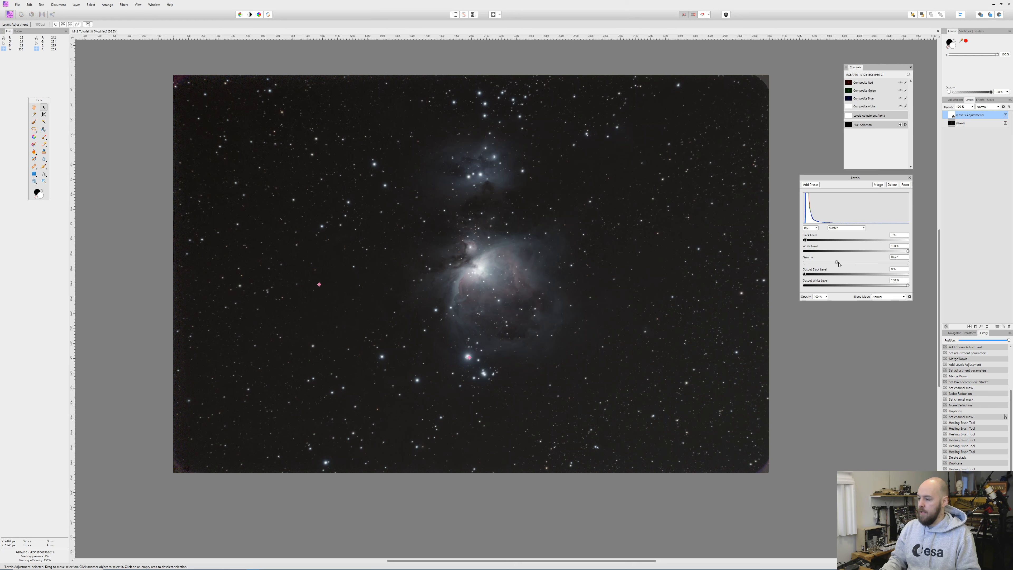
drag(838, 263, 825, 264)
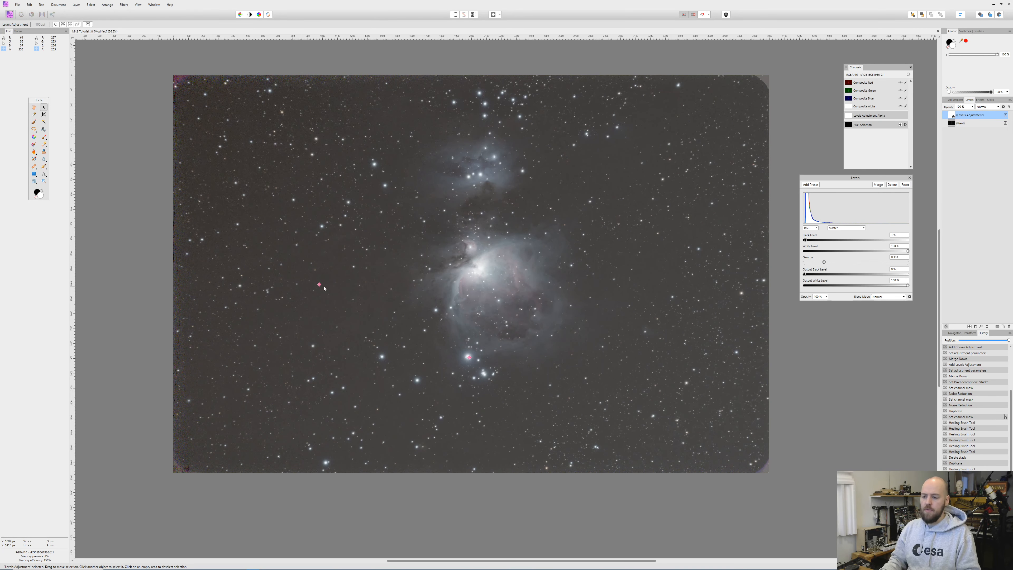
- Darken the sky by adjusting the Levels gamma and merge the adjustment into the image layer
drag(824, 263, 837, 264)
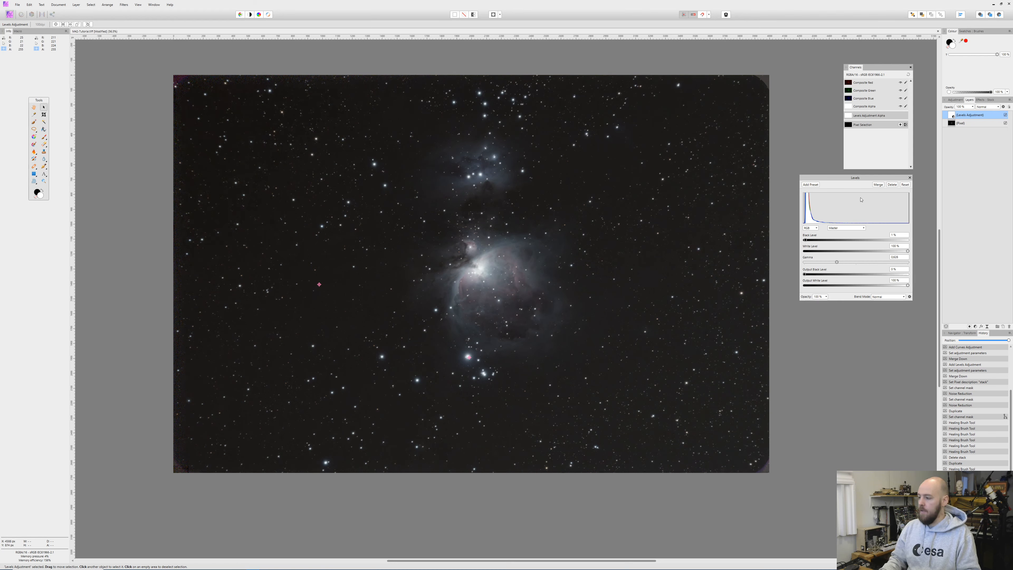
click(878, 185)
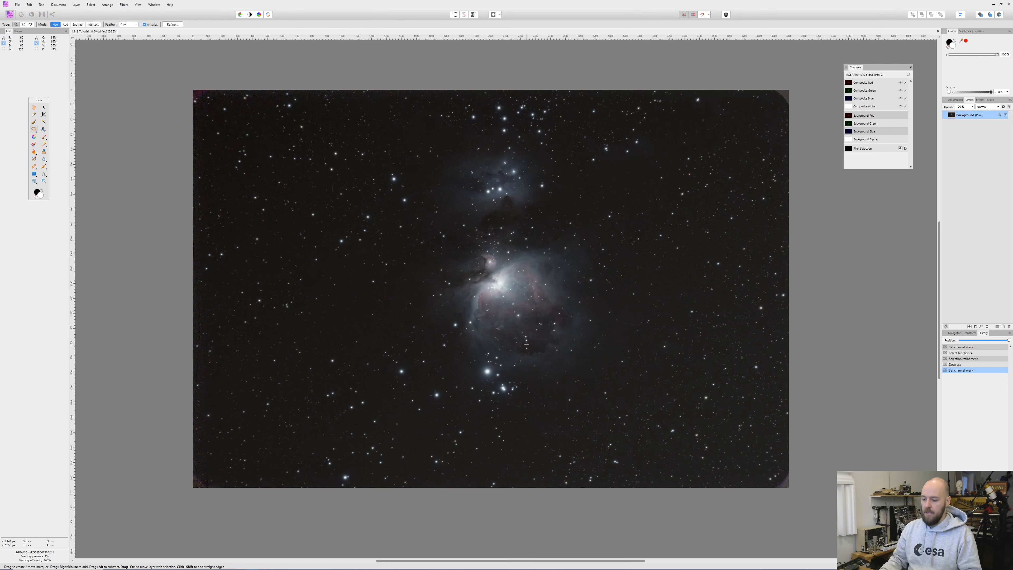
- Compare the composite red, green and blue channels by viewing each one alone in greyscale
alt+click(880, 83)
alt+click(879, 100)
alt+click(880, 92)
alt+click(880, 84)
alt+click(879, 91)
alt+click(879, 99)
click(878, 92)
click(877, 84)
click(877, 92)
click(878, 99)
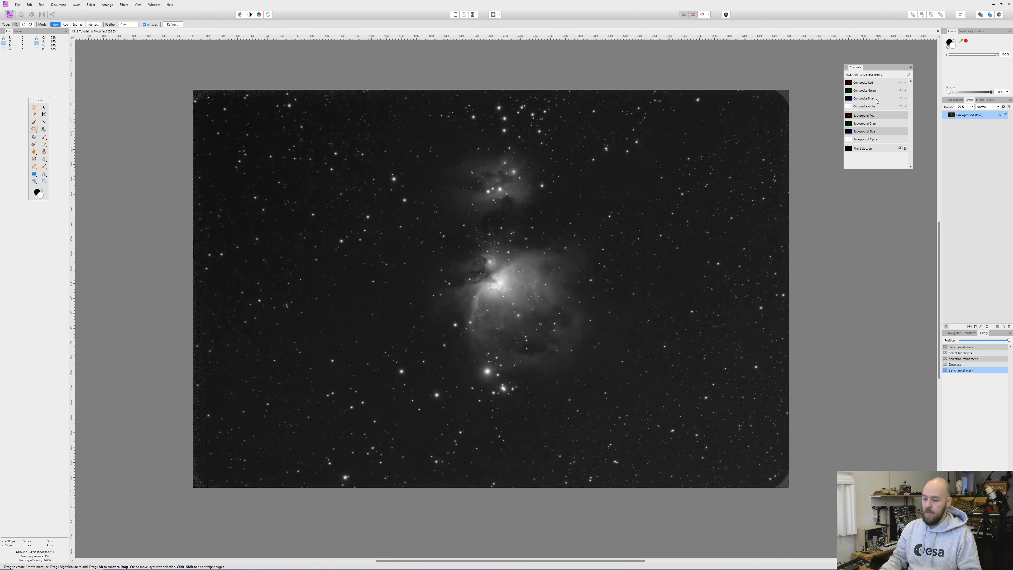
click(877, 92)
click(877, 84)
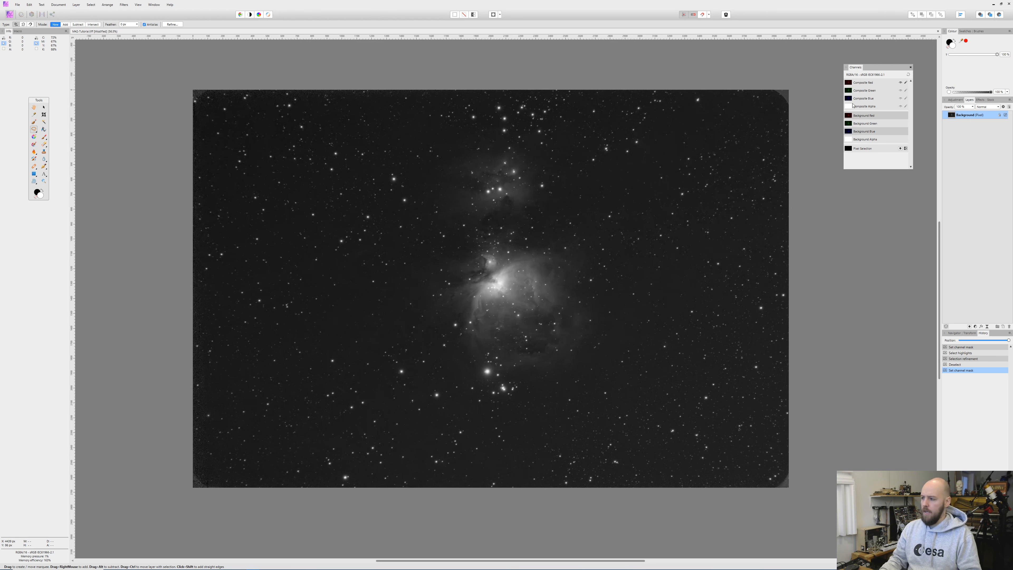
click(873, 92)
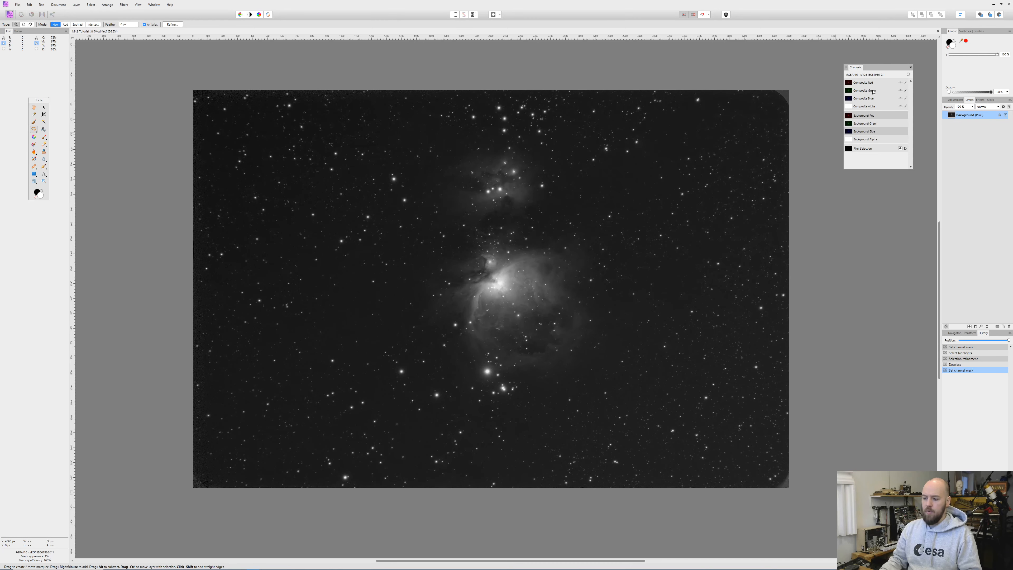
- Compare the star sizes in the three channels up close, leaving only the composite blue channel visible and editable
click(872, 100)
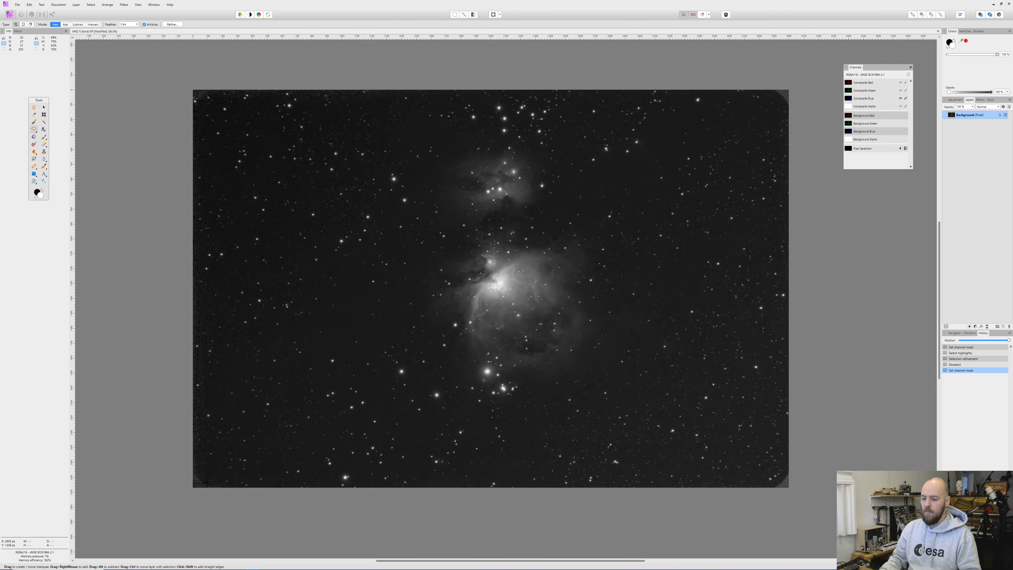
scroll(492, 378, up, 6)
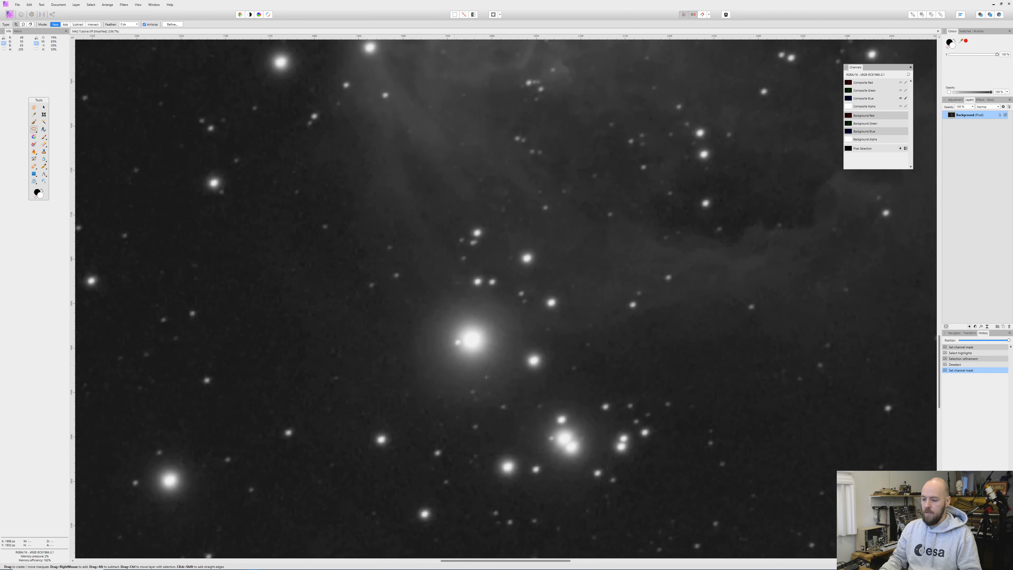
scroll(471, 360, down, 3)
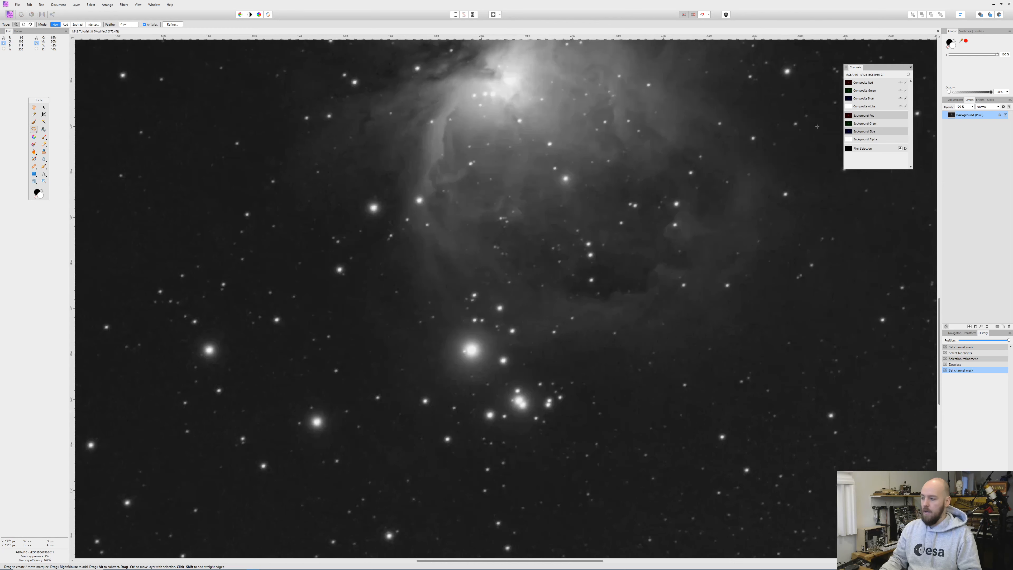
alt+click(877, 92)
alt+click(876, 85)
alt+click(876, 99)
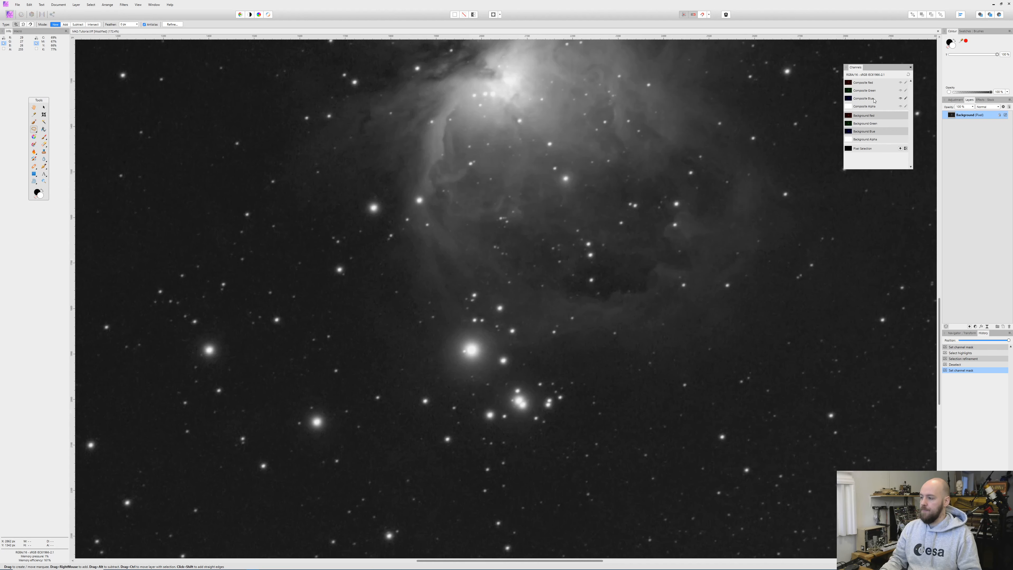
scroll(496, 353, down, 5)
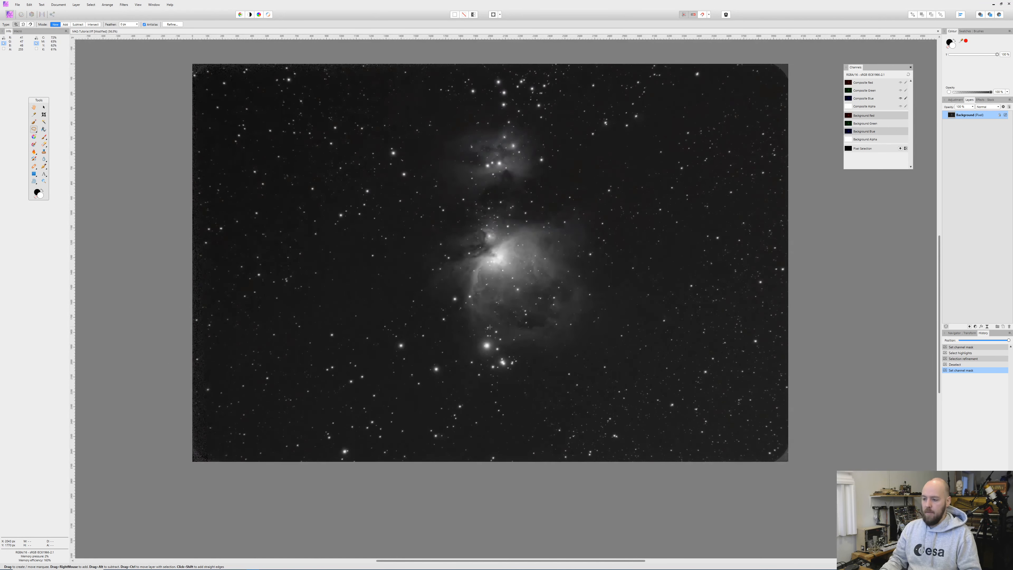
scroll(493, 328, up, 1)
scroll(494, 328, down, 1)
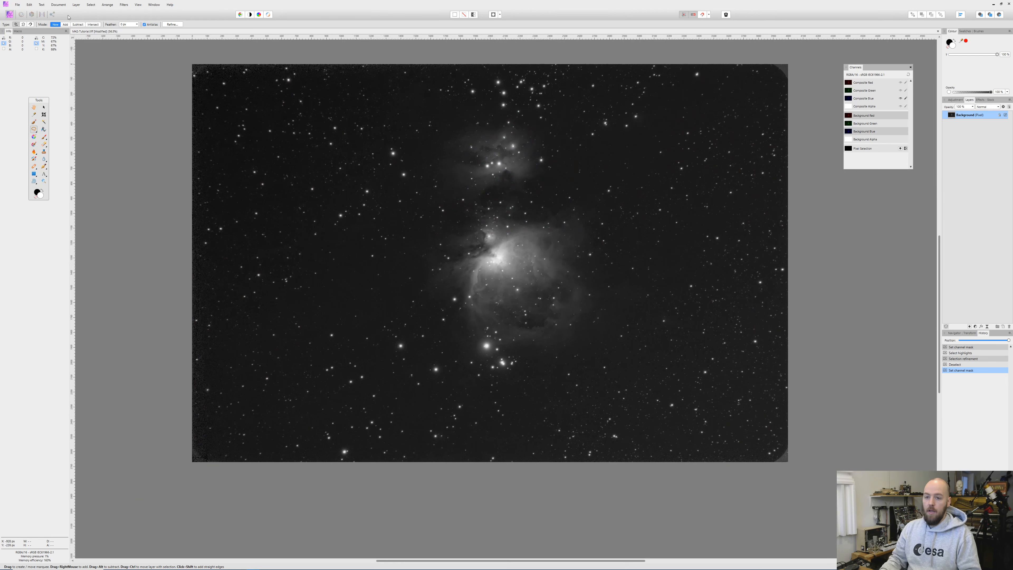
- Select the highlights tonal range in the blue channel and inspect the selection around the bright stars and nebula core
click(123, 4)
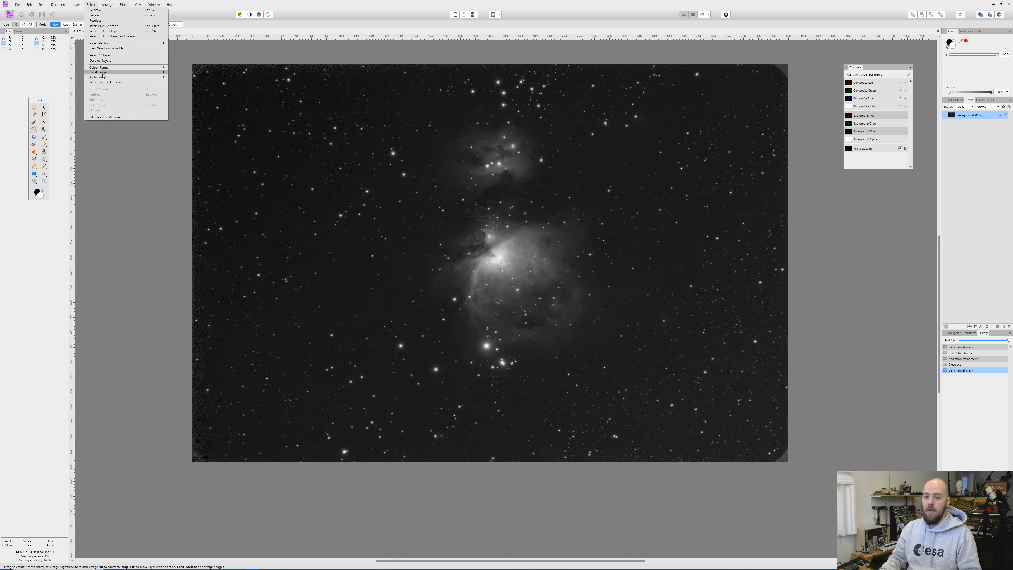
mouse_move(104, 75)
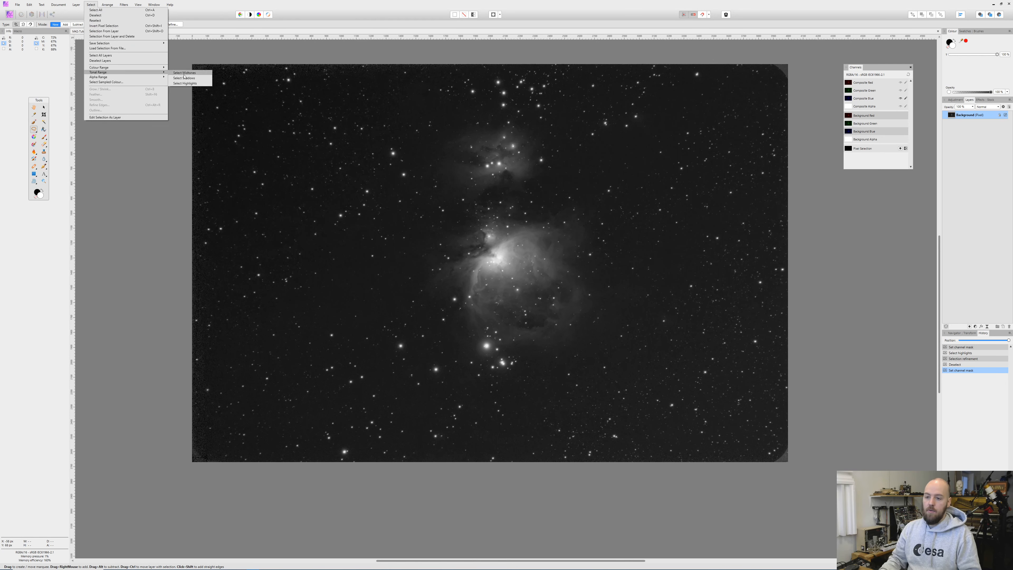
click(184, 83)
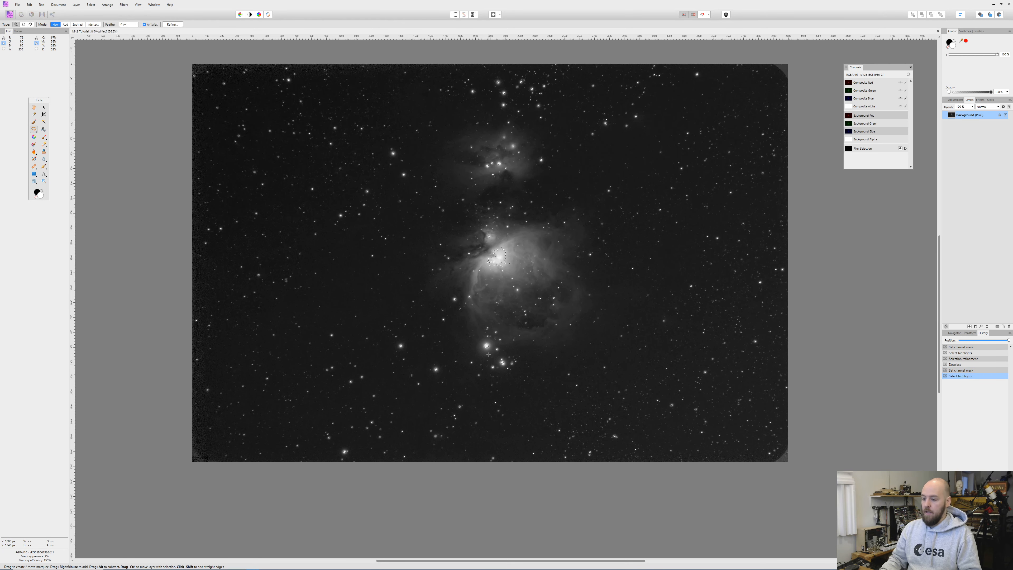
scroll(497, 333, up, 10)
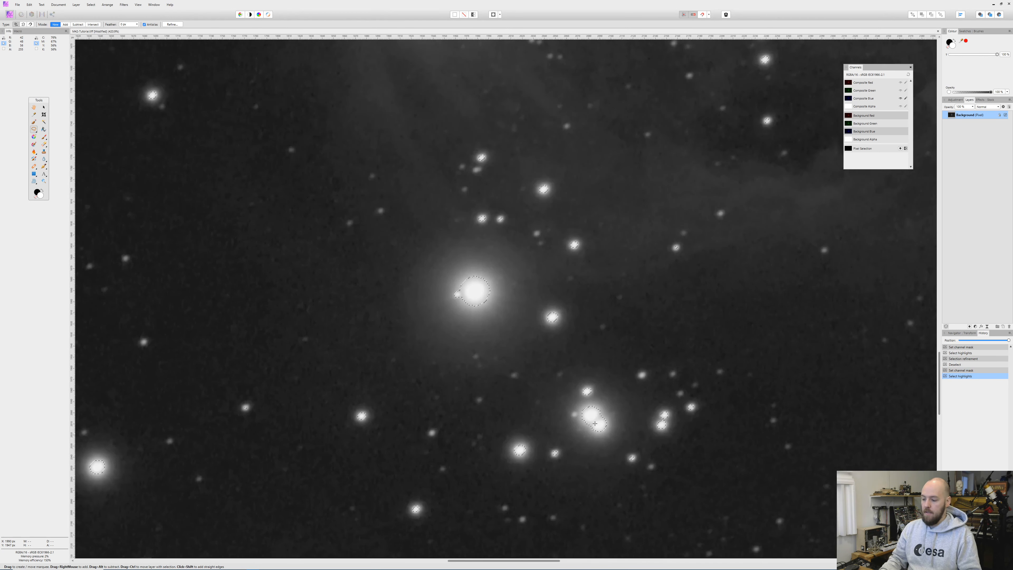
scroll(499, 282, down, 4)
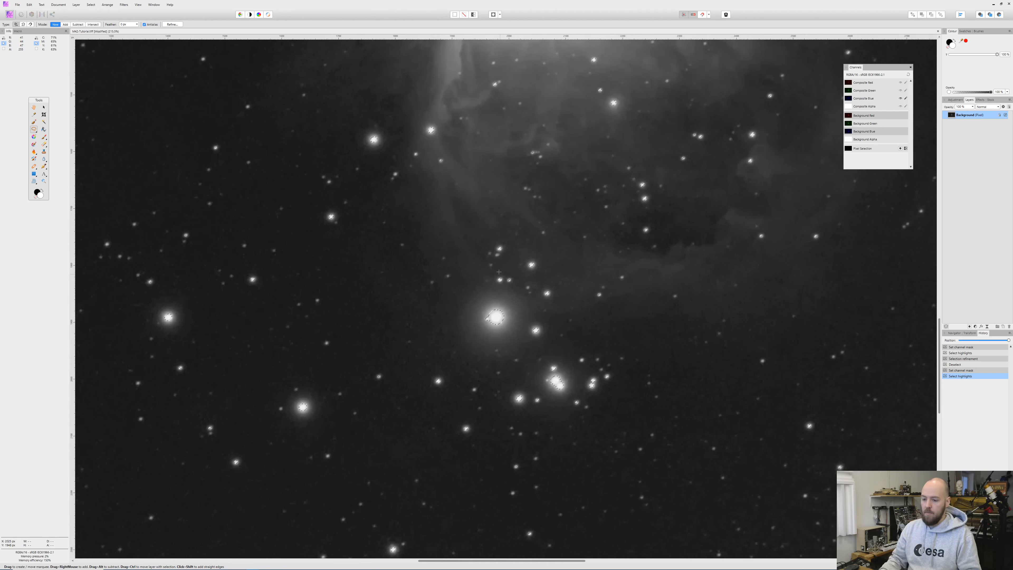
scroll(468, 254, down, 4)
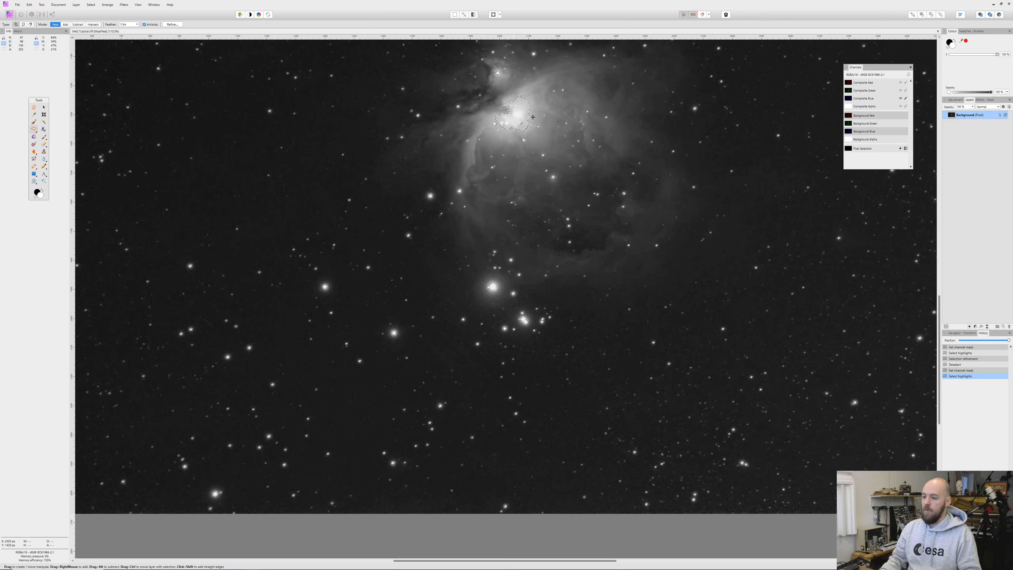
scroll(525, 112, down, 2)
- Remove the bright nebula core from the highlights selection so that only the stars stay selected
drag(526, 141, 482, 269)
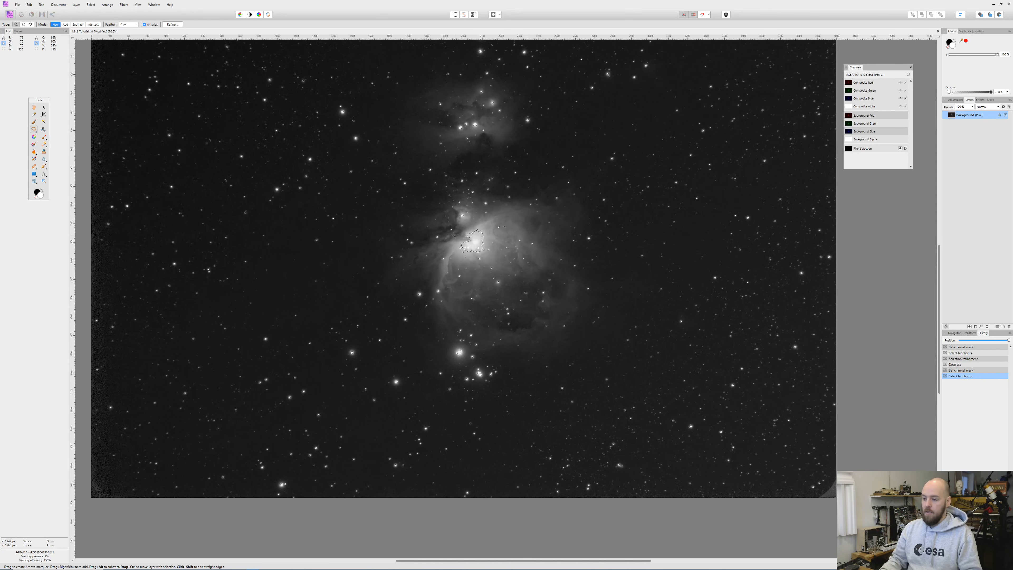
mouse_move(456, 239)
mouse_down()
mouse_move(481, 262)
mouse_move(496, 243)
mouse_move(456, 240)
mouse_up()
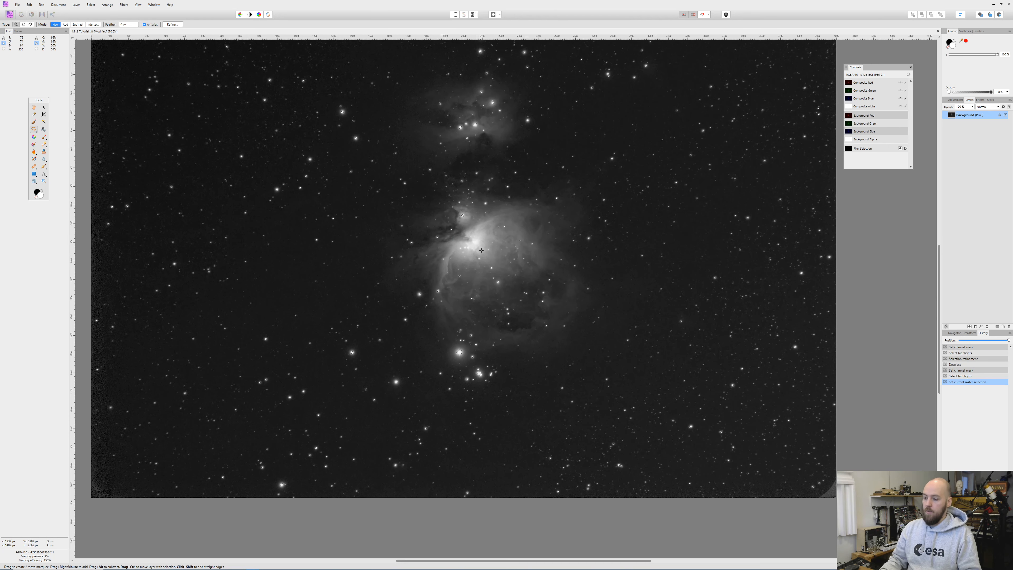
scroll(462, 265, down, 2)
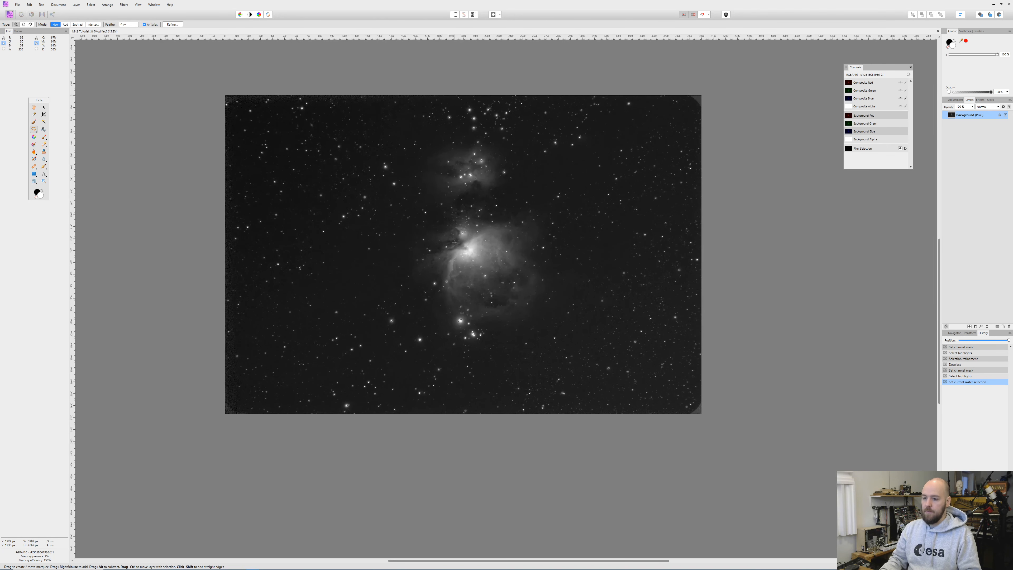
scroll(454, 243, up, 1)
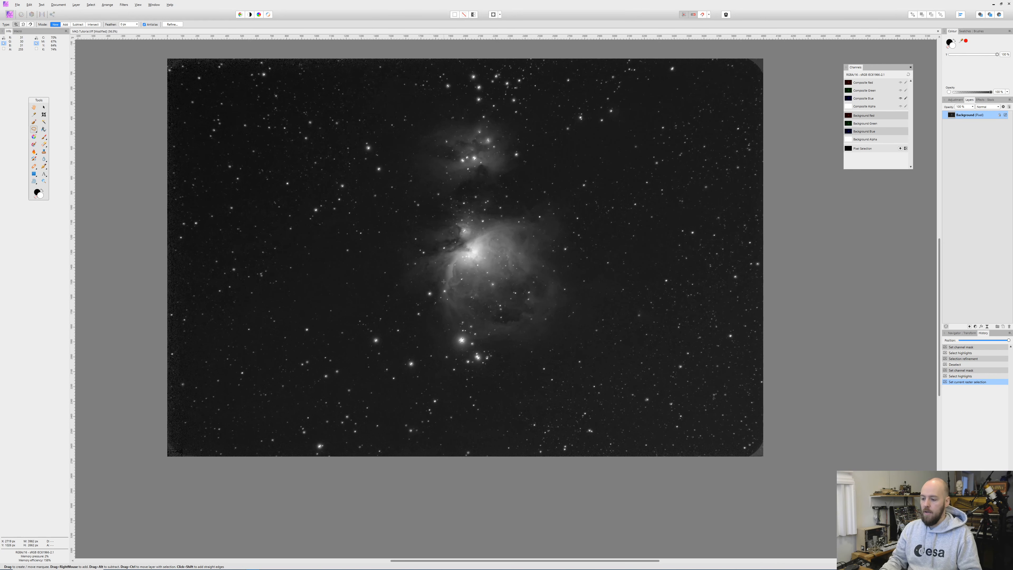
scroll(463, 350, up, 1)
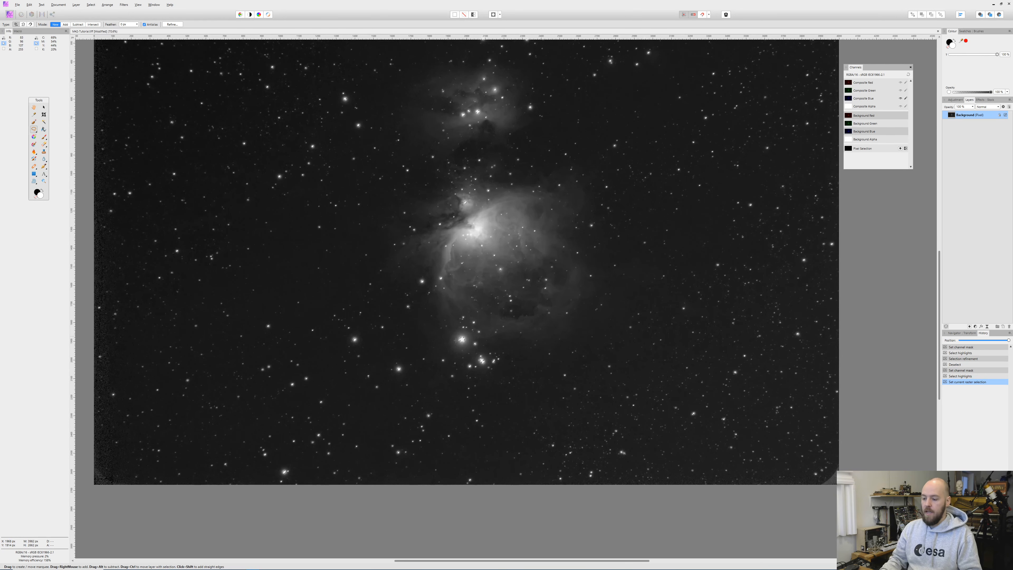
scroll(456, 340, up, 3)
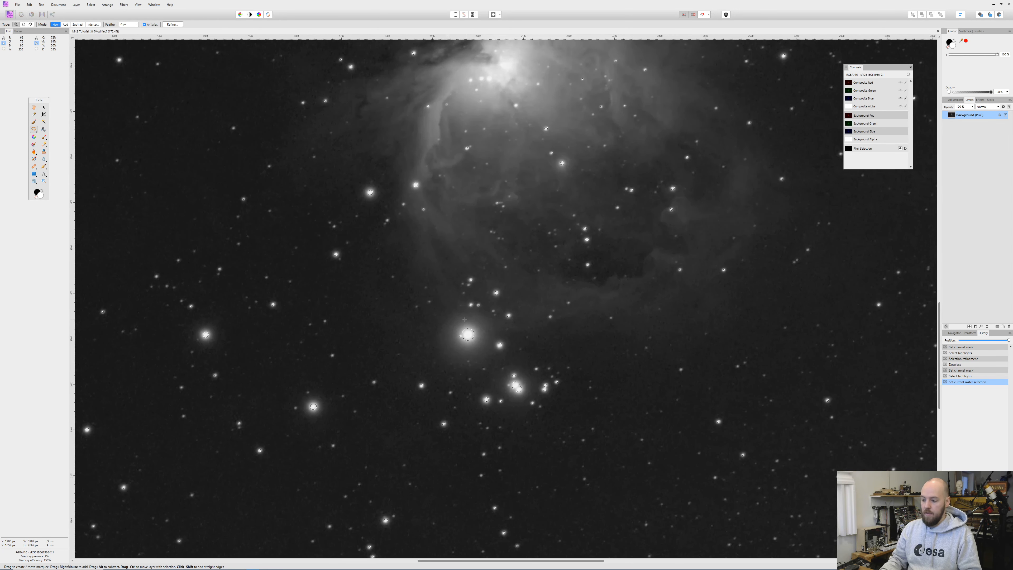
scroll(453, 342, down, 3)
scroll(447, 313, down, 1)
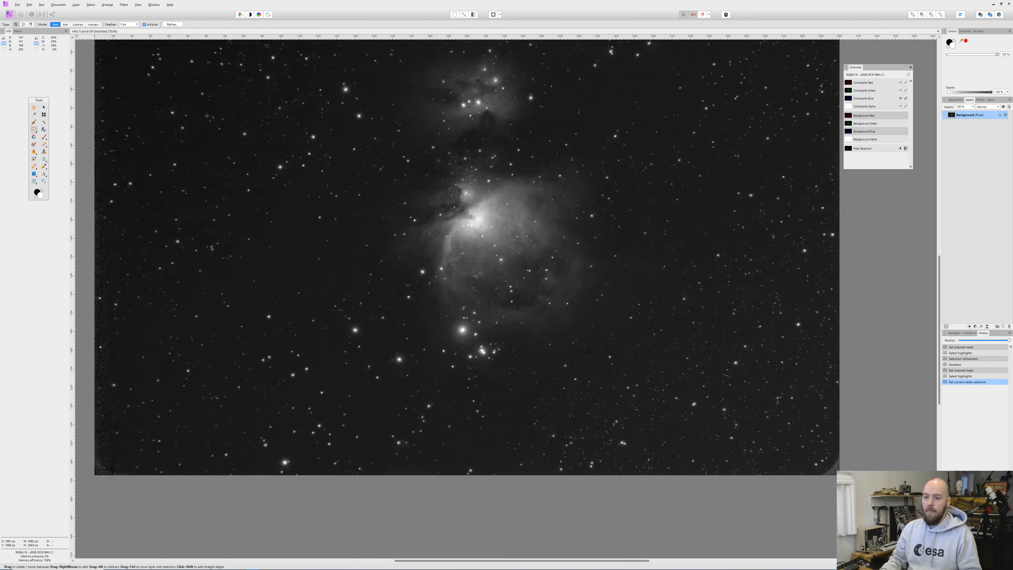
- Refine the star selection with matte edges and a border width of about 15%, output as a selection
click(172, 25)
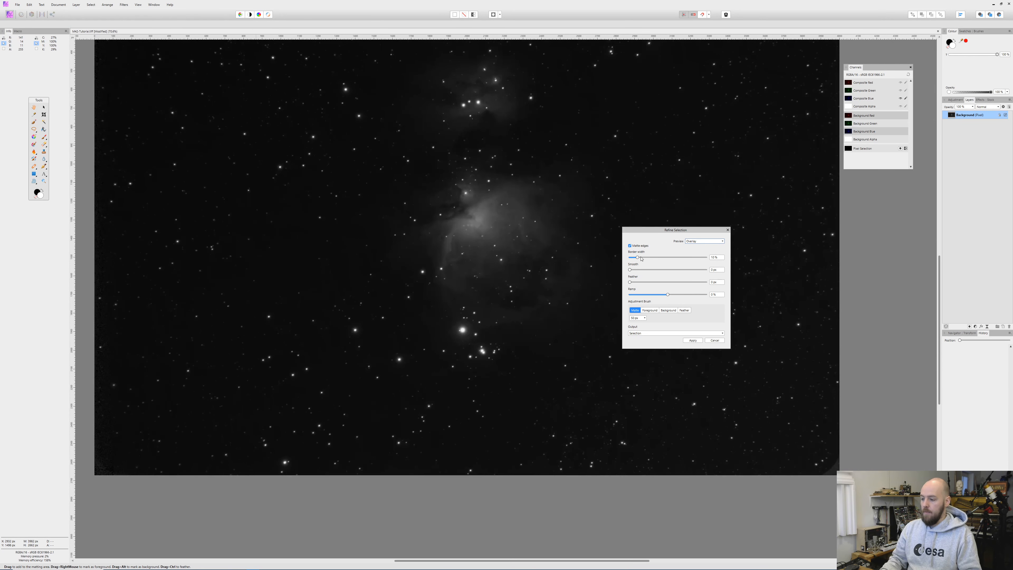
drag(637, 257, 643, 258)
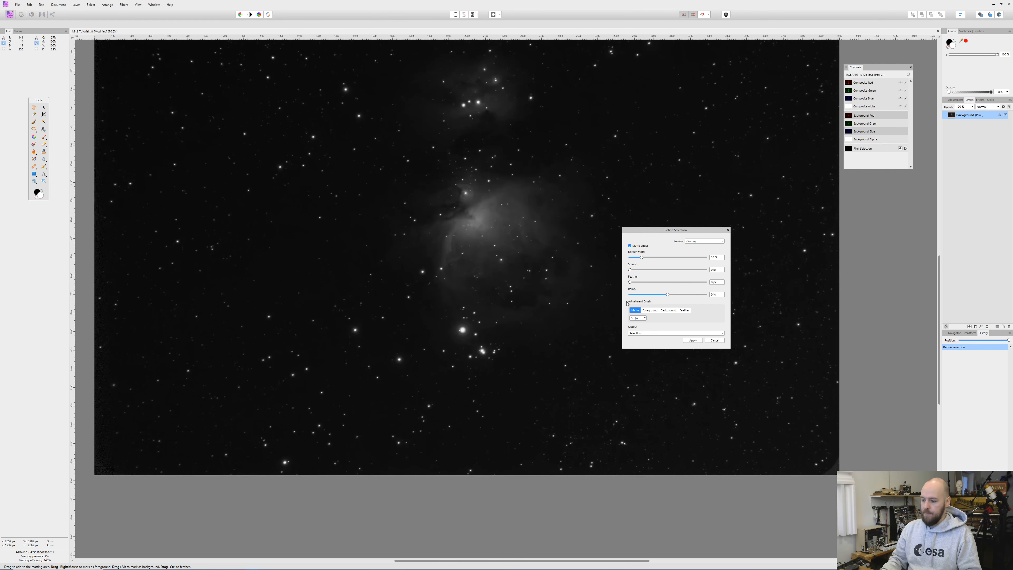
click(692, 341)
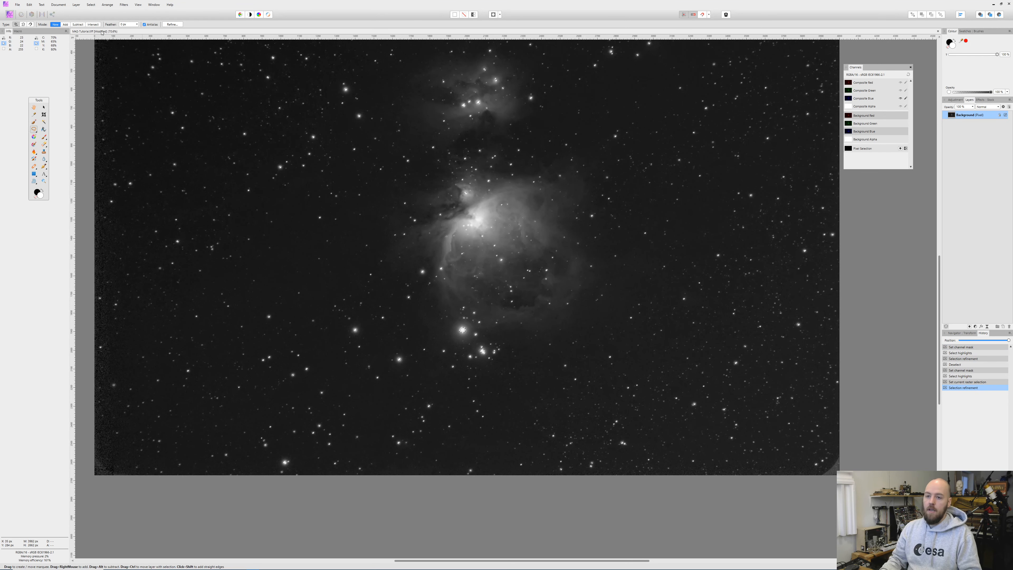
- Start a Minimum Blur on the selected blue-channel stars and tune its radius to about 3 px, checking the effect up close
click(123, 4)
mouse_move(140, 10)
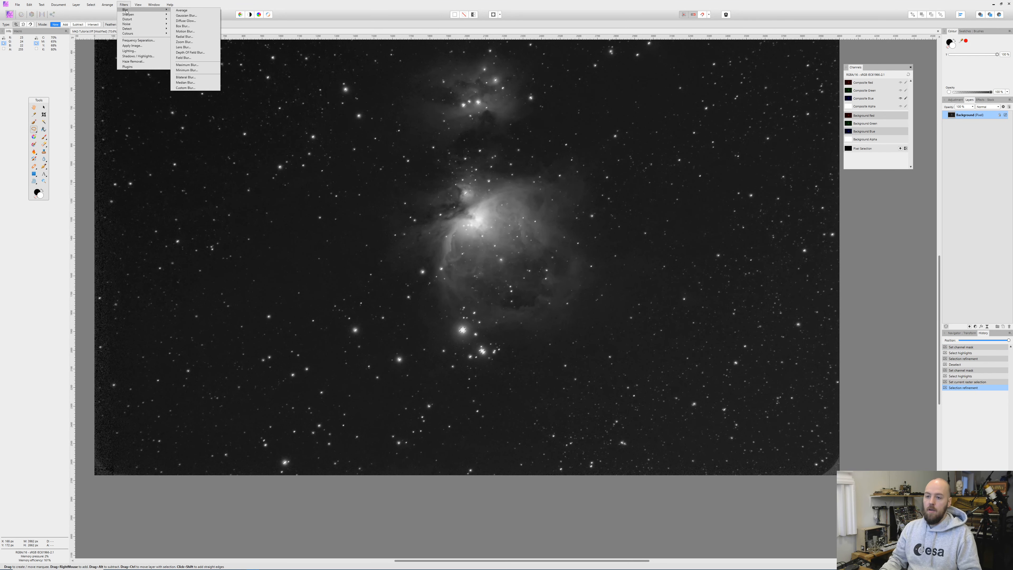
click(191, 71)
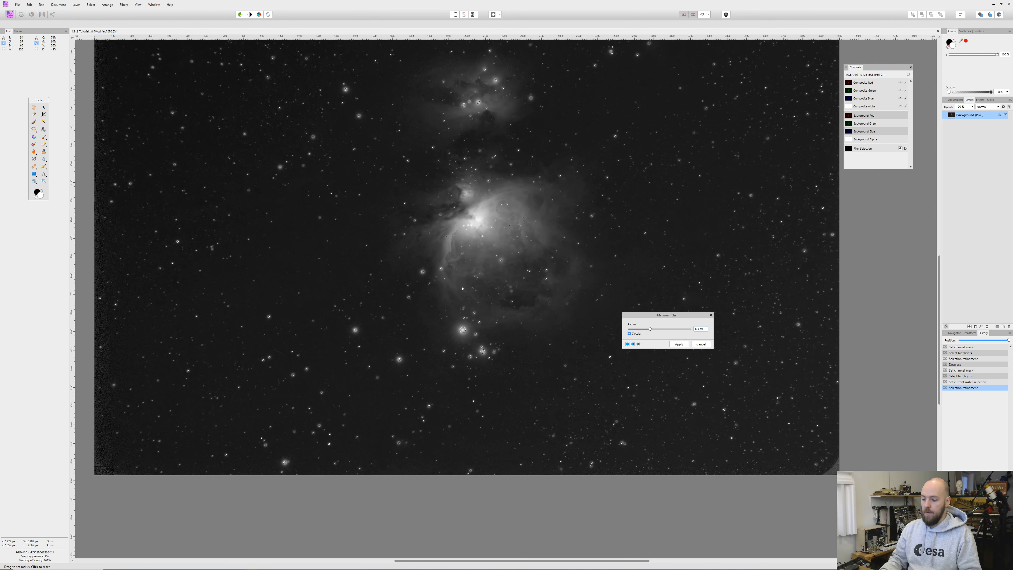
scroll(463, 327, up, 5)
scroll(464, 327, up, 3)
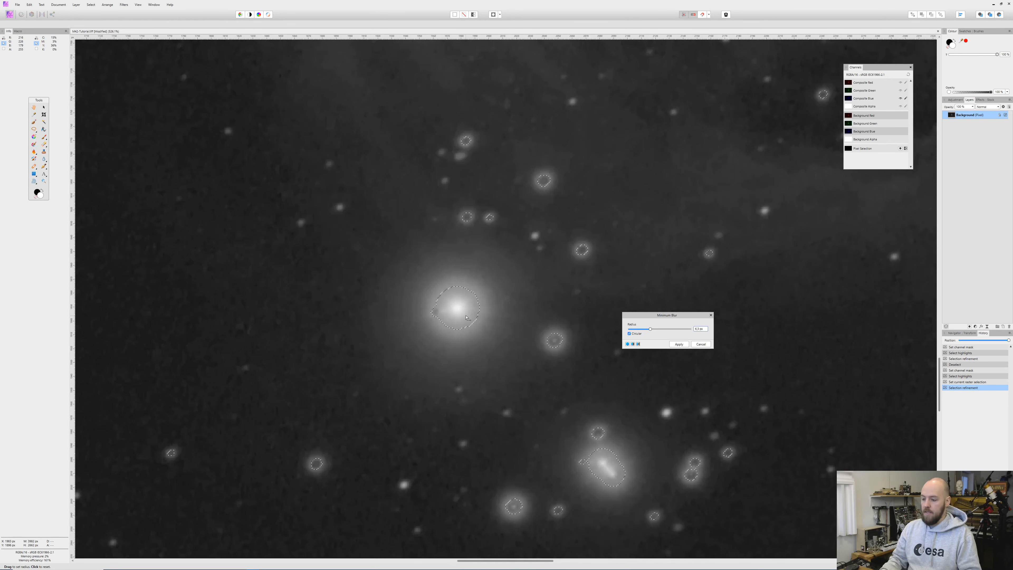
drag(650, 329, 629, 332)
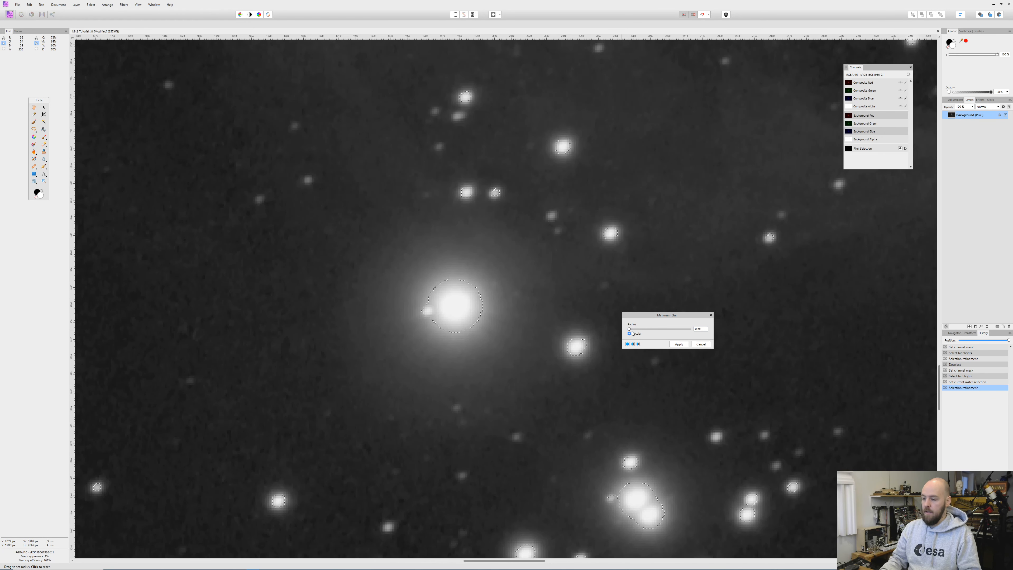
mouse_move(629, 330)
mouse_down()
mouse_move(691, 334)
mouse_move(646, 336)
mouse_up()
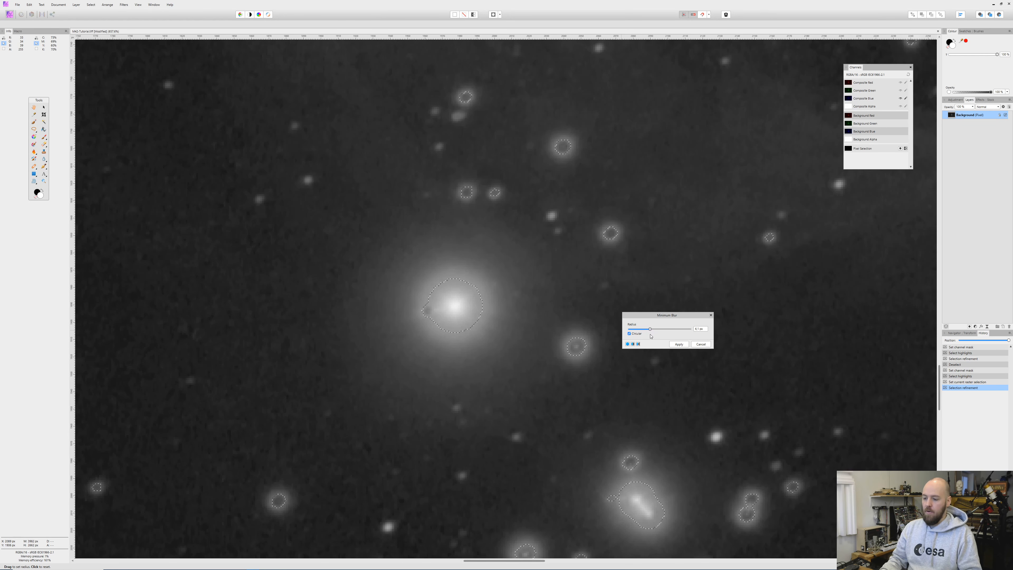
drag(645, 336, 641, 336)
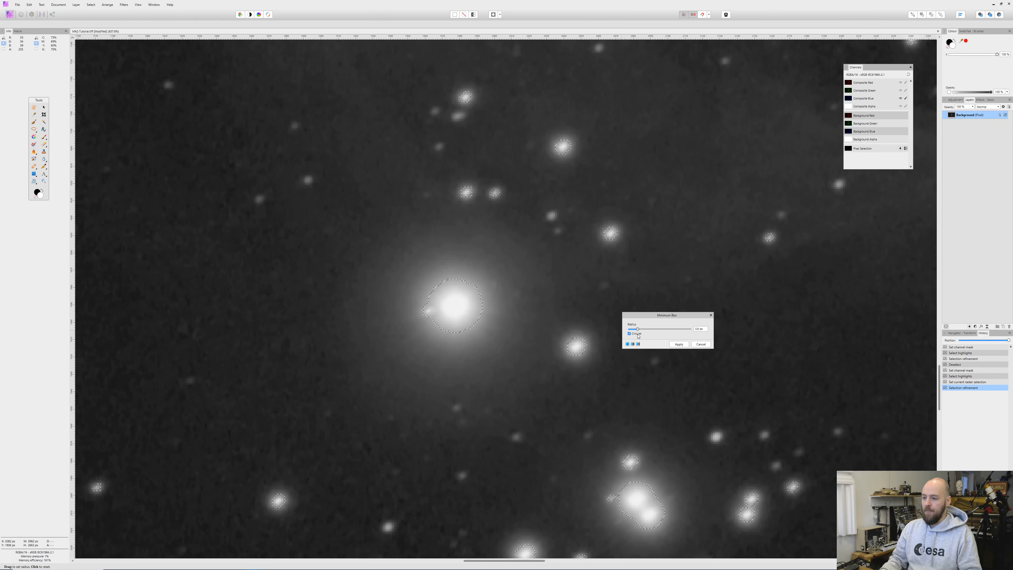
drag(637, 336, 643, 336)
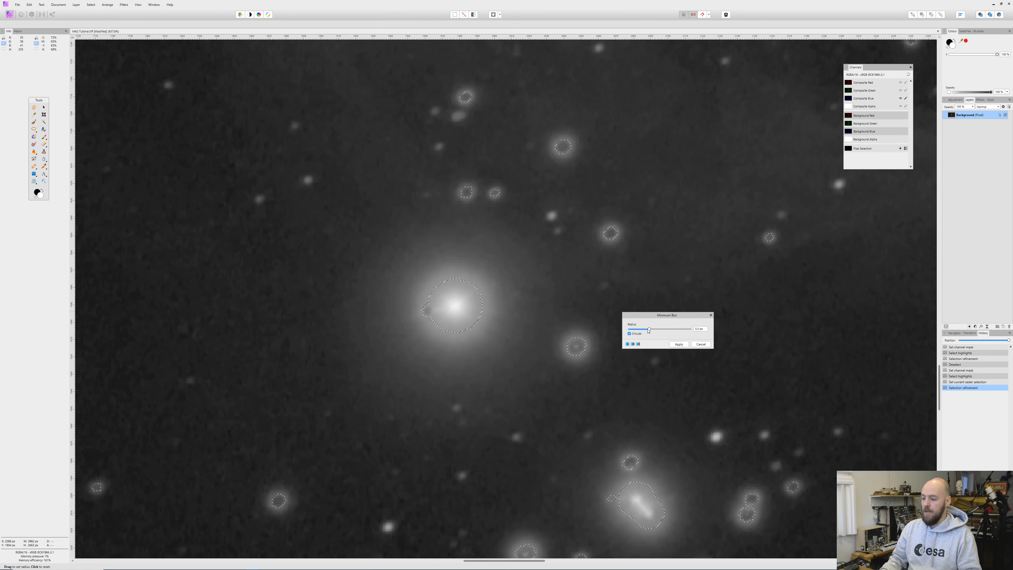
drag(650, 329, 641, 331)
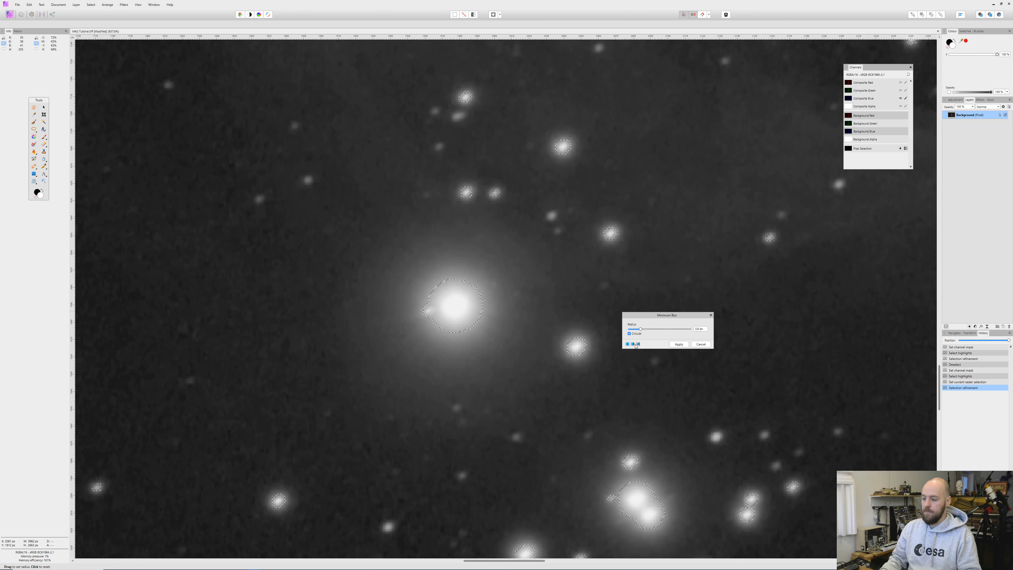
- Compare the blurred stars with the original in a split view, apply the Minimum Blur with Circular enabled, and clear the selection
click(633, 344)
drag(503, 310, 577, 312)
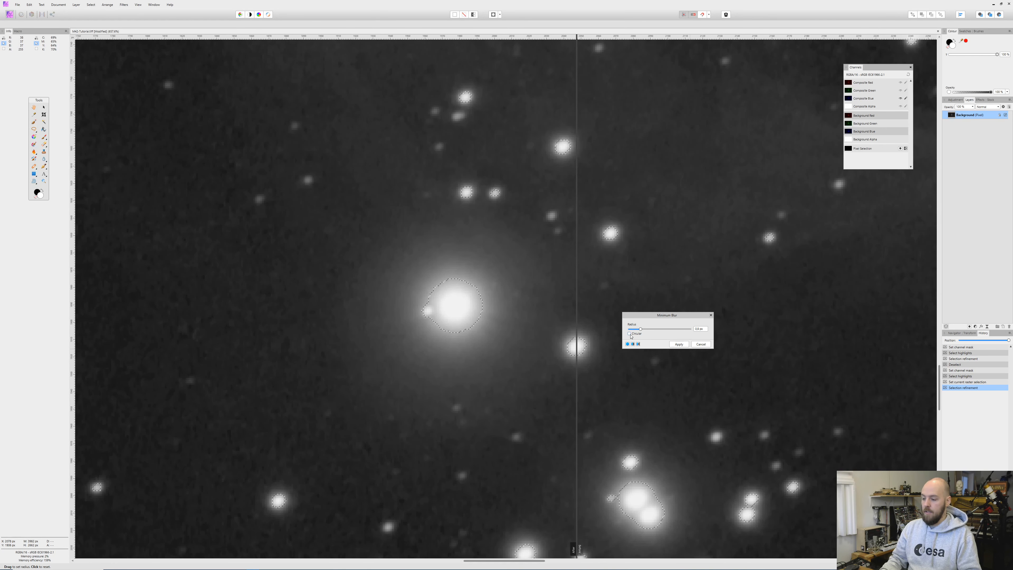
click(630, 334)
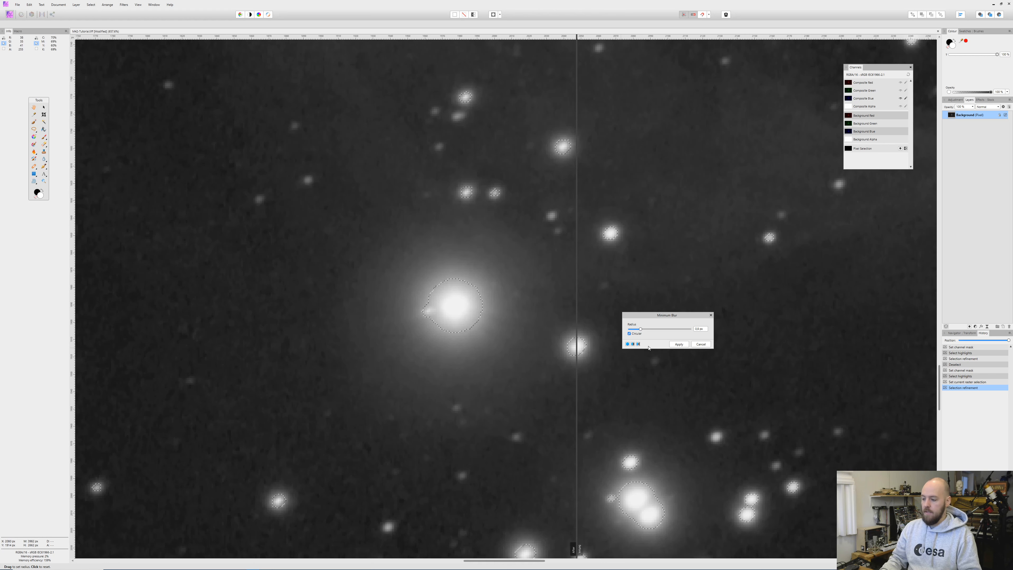
key(Return)
key(ctrl+d)
- Make the composite green and red channels visible again alongside the blue channel, with the whole image in view
scroll(504, 264, down, 10)
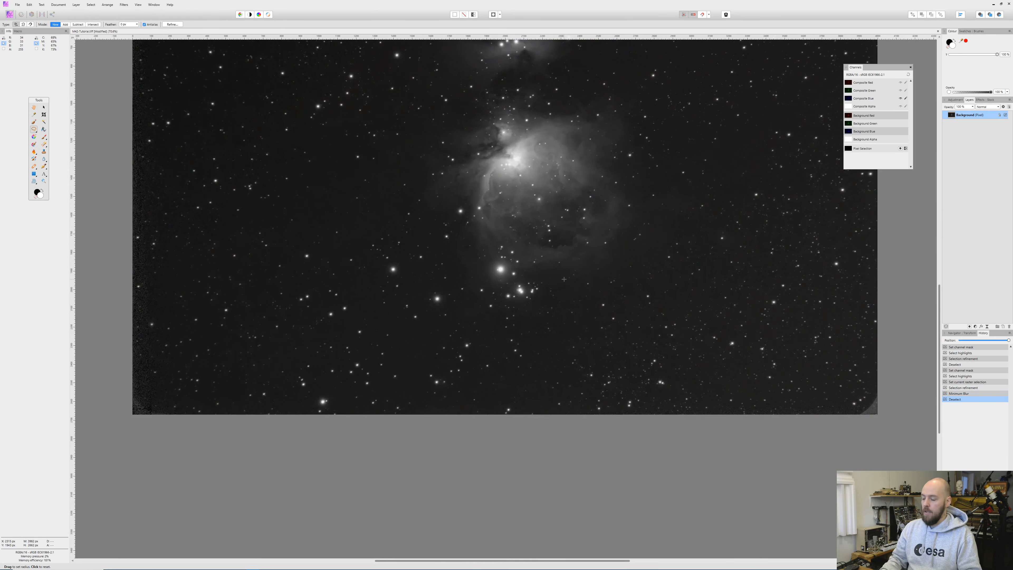
scroll(539, 268, up, 4)
scroll(564, 279, down, 1)
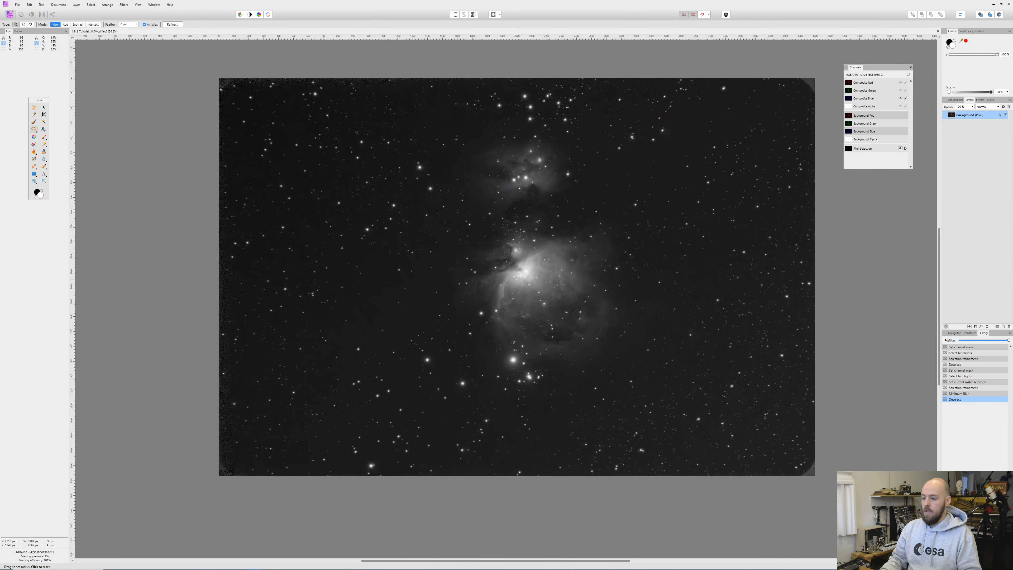
scroll(570, 248, up, 1)
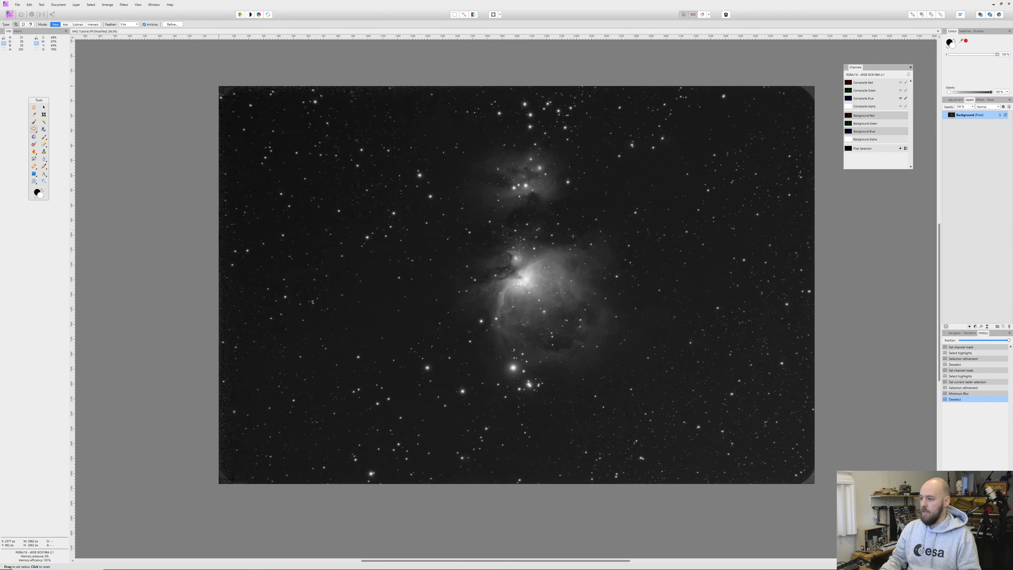
click(900, 90)
click(900, 82)
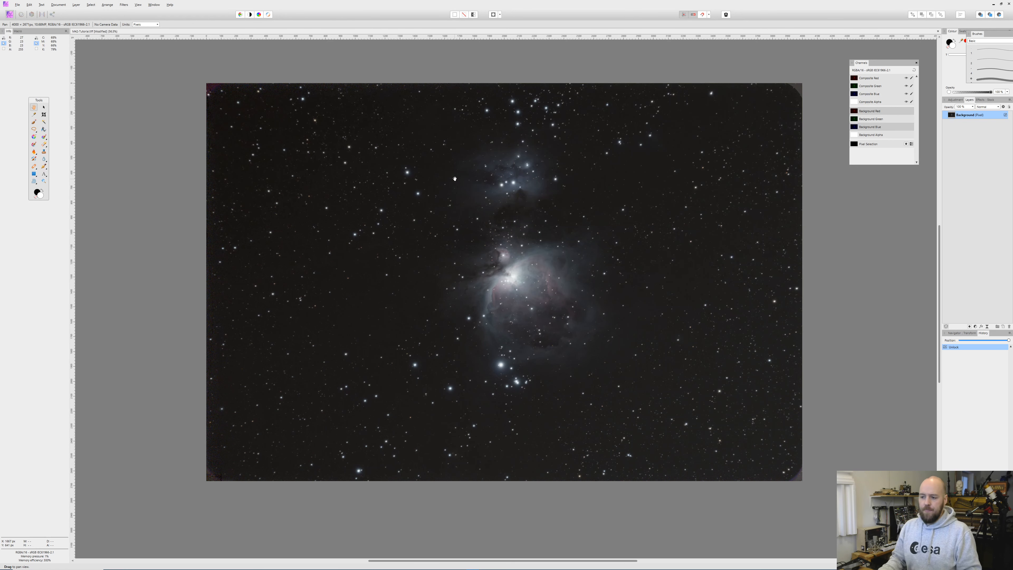
- Examine the nebula's core, dust lanes and surrounding stars at several magnifications in the full-colour image
scroll(543, 299, up, 5)
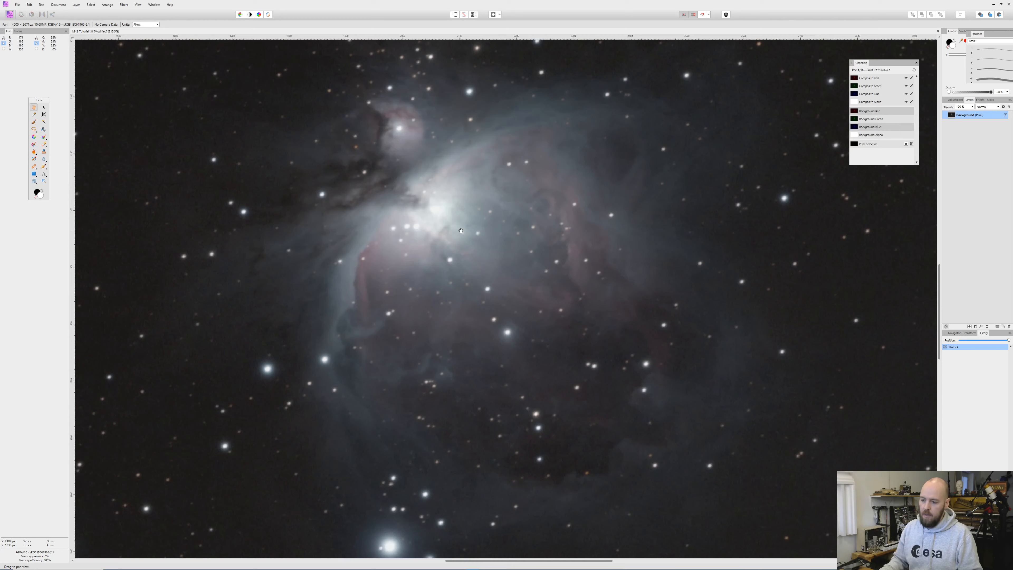
scroll(461, 231, down, 1)
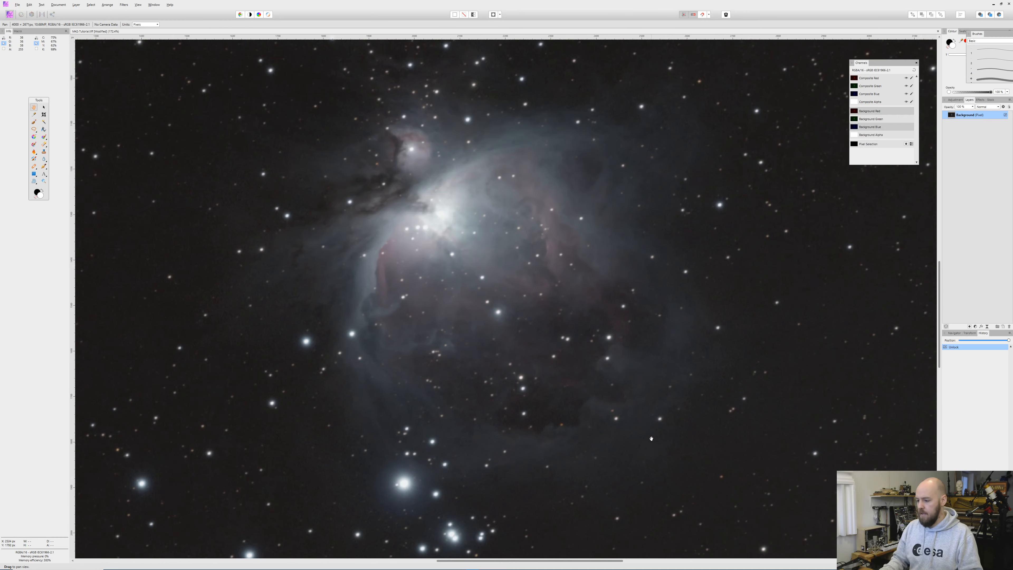
scroll(652, 439, up, 5)
scroll(547, 405, down, 3)
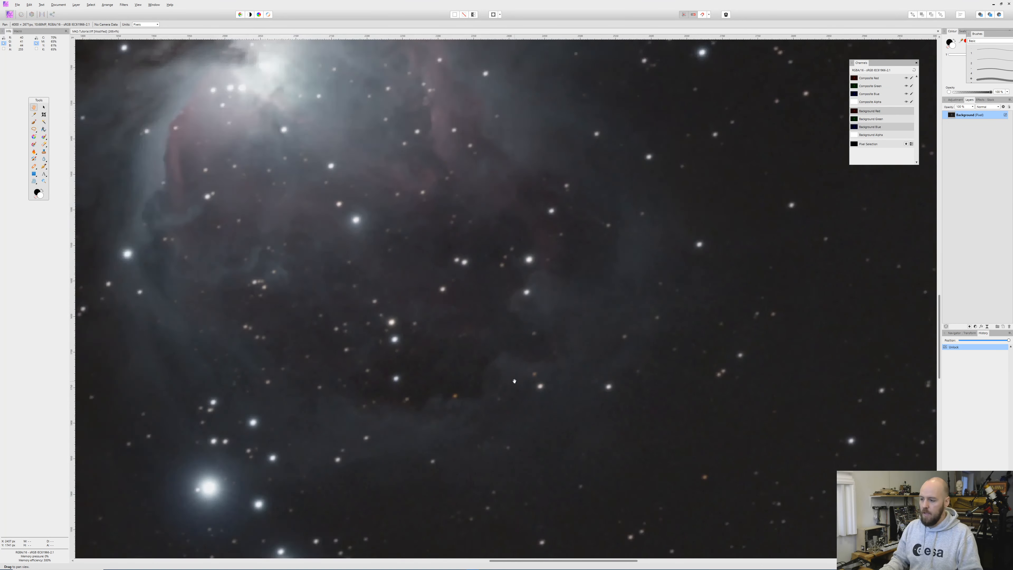
scroll(514, 381, down, 3)
drag(435, 291, 492, 288)
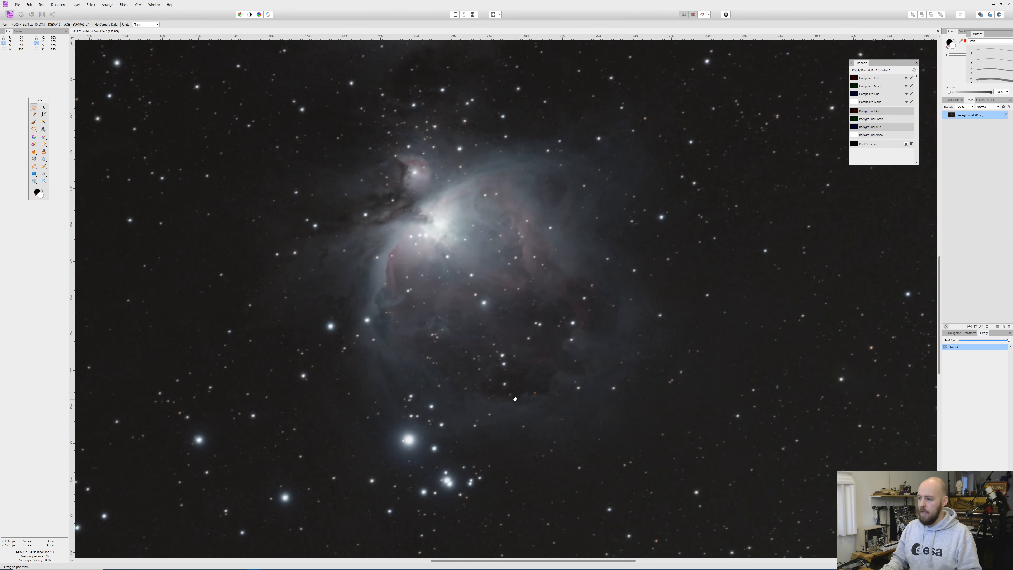
scroll(532, 396, up, 4)
scroll(532, 396, down, 2)
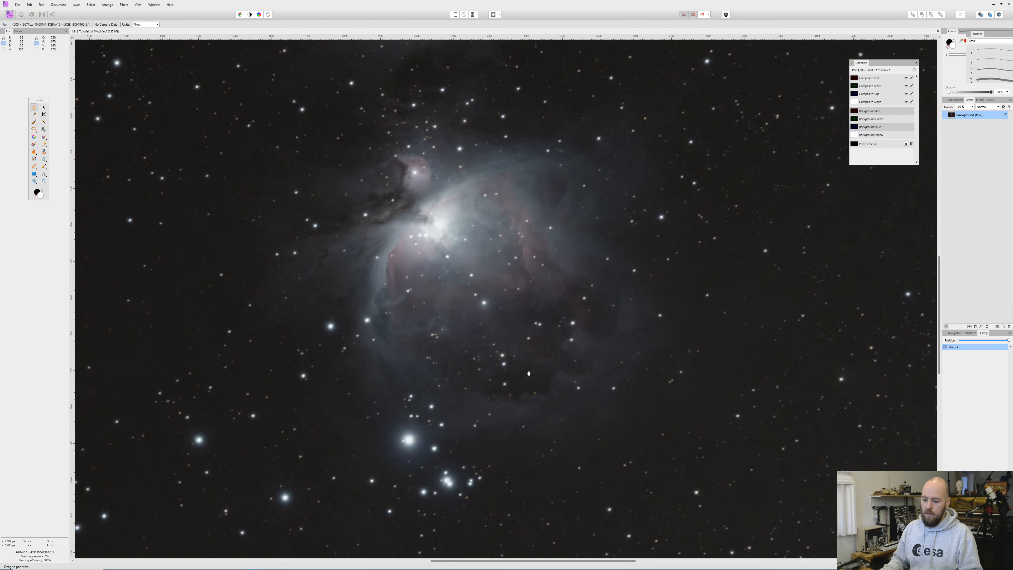
scroll(529, 373, down, 1)
scroll(540, 312, down, 1)
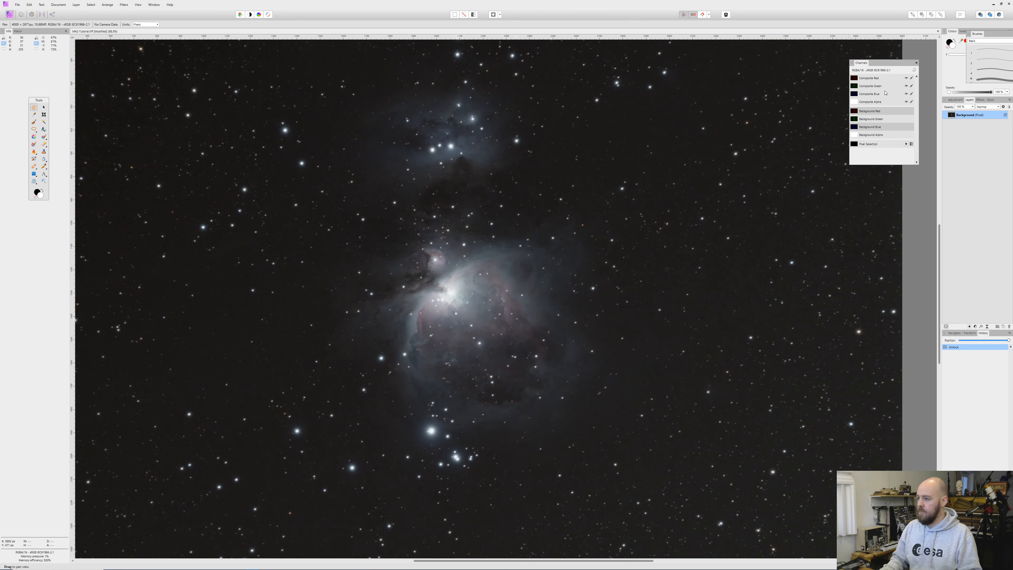
- Compare the nebula detail in the composite red, green and blue channels by viewing each one separately
click(876, 78)
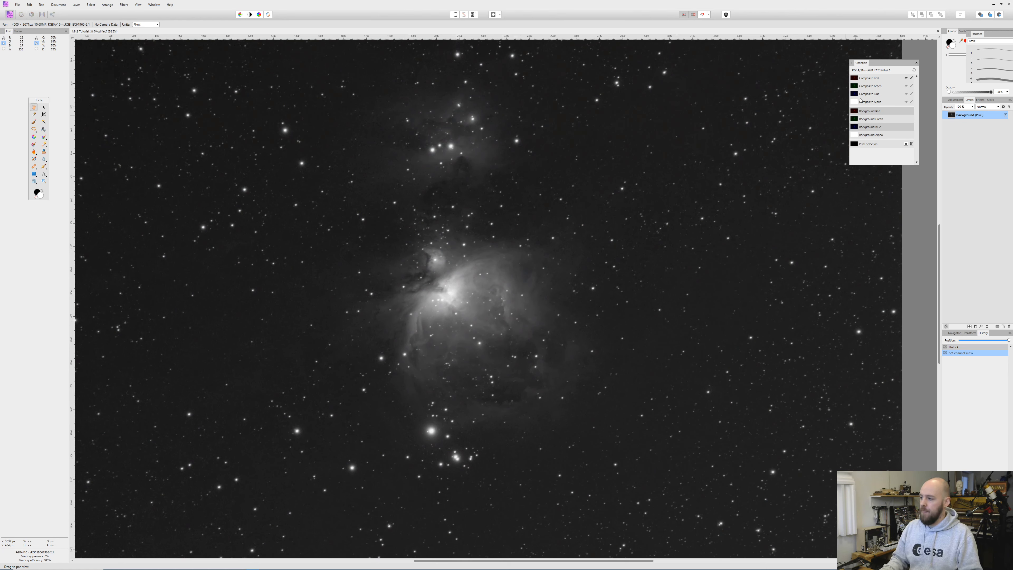
click(878, 87)
click(877, 93)
click(875, 86)
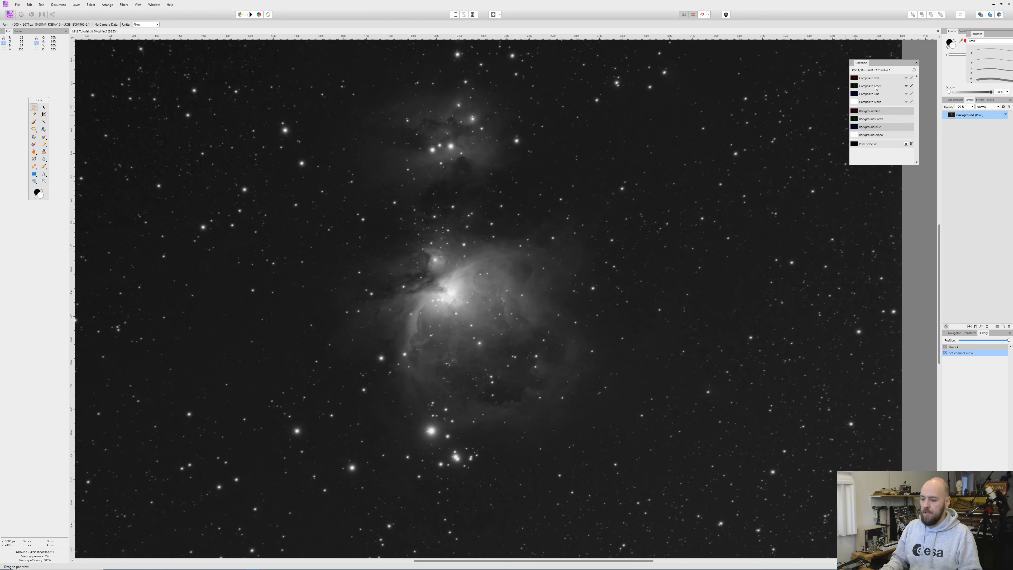
click(874, 79)
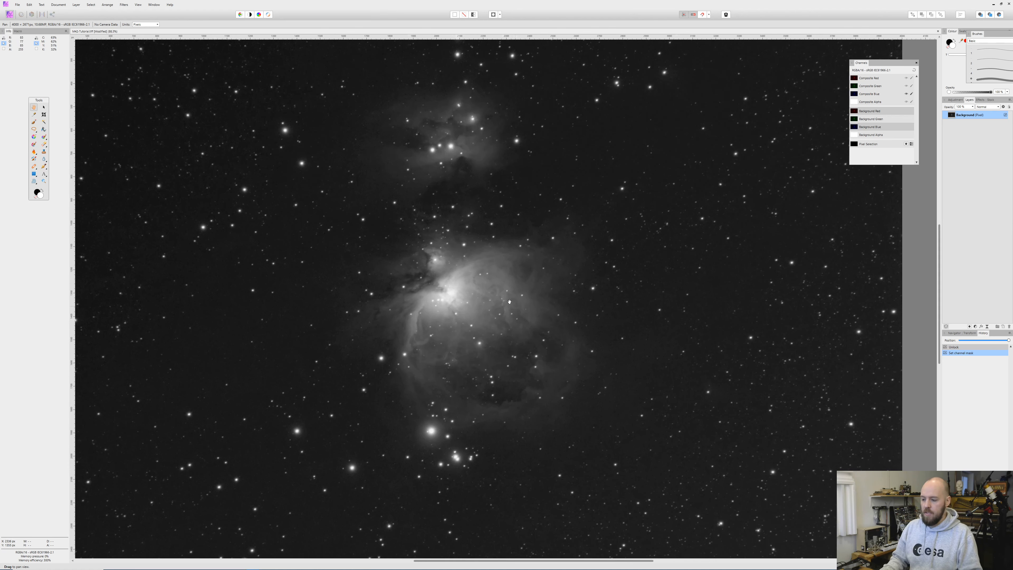
click(873, 87)
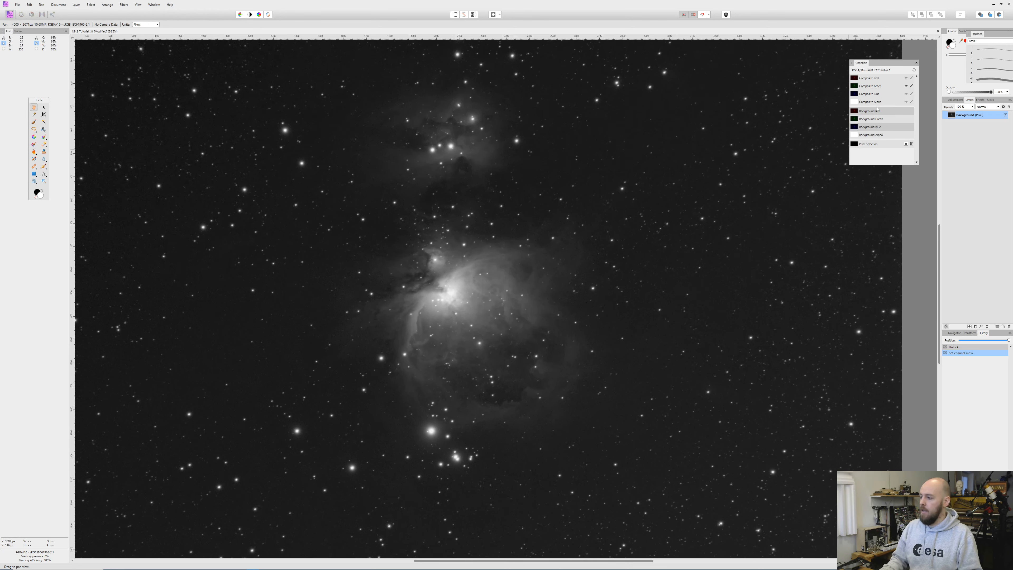
- Create a greyscale layer from the Background Red channel, and make all composite channels visible and editable again
click(876, 79)
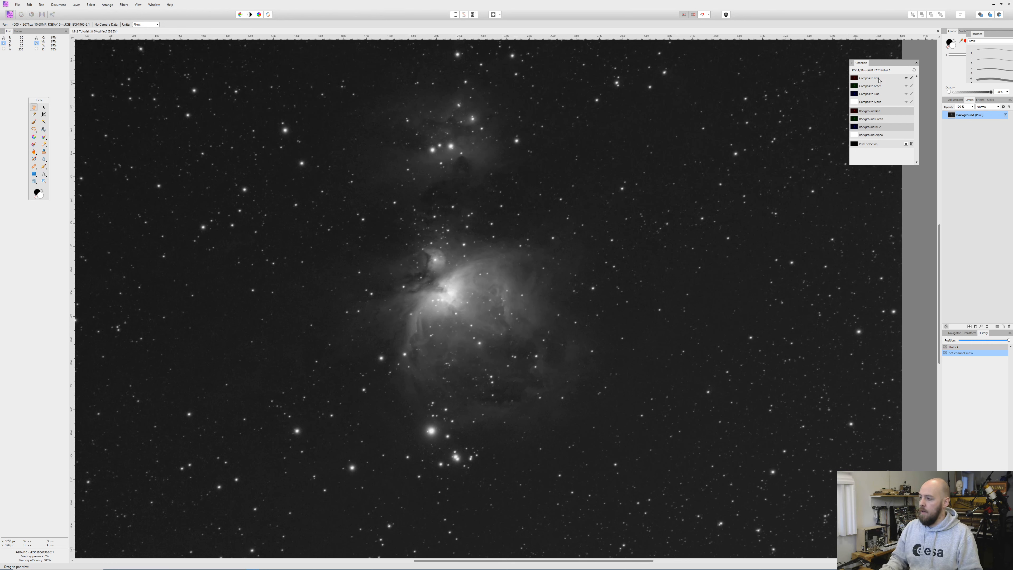
right_click(883, 114)
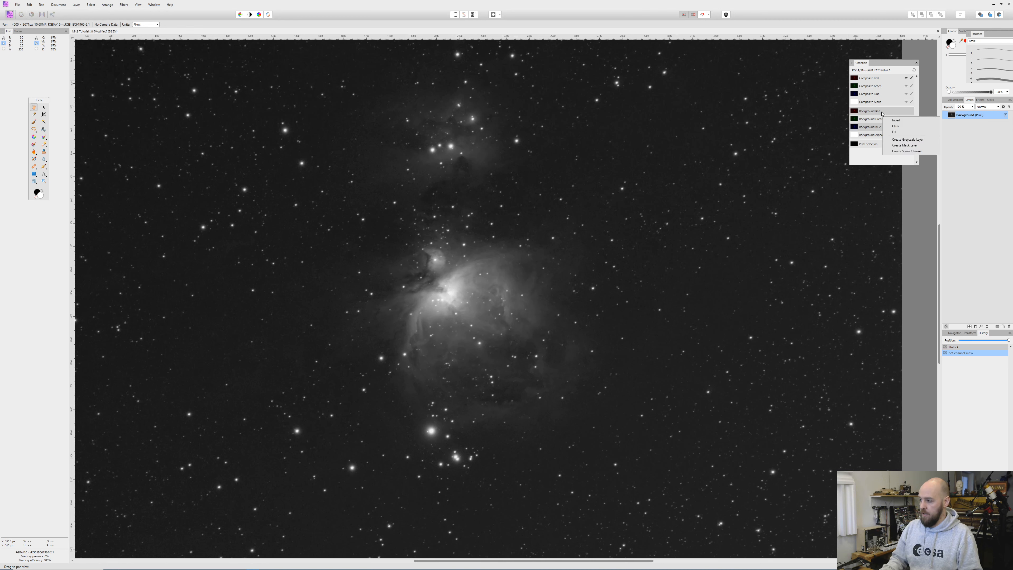
click(903, 140)
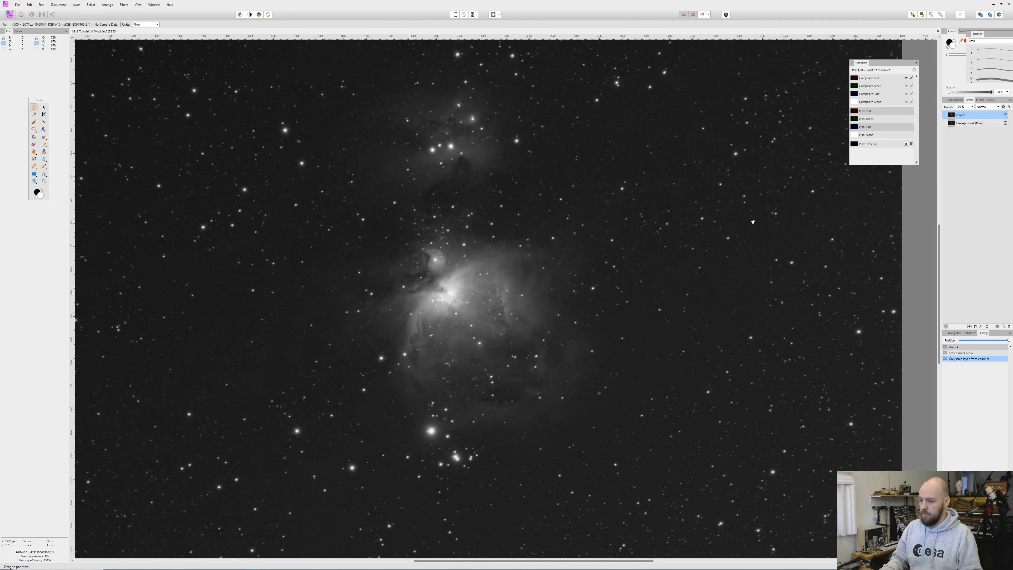
click(906, 86)
click(907, 86)
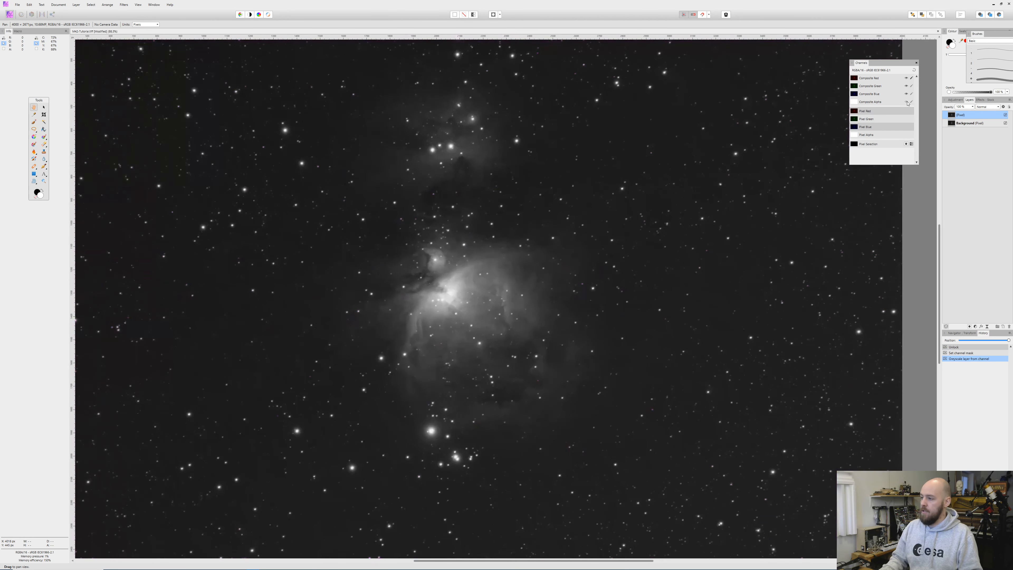
click(911, 87)
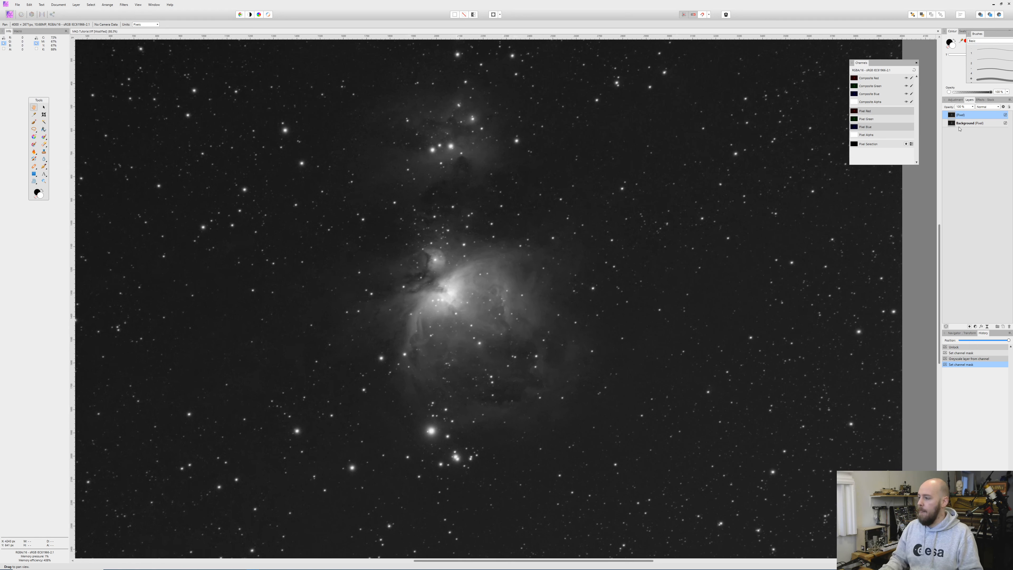
- Add a Brightness / Contrast adjustment with contrast at about 67% above the greyscale layer and merge it down
double_click(976, 116)
key(Escape)
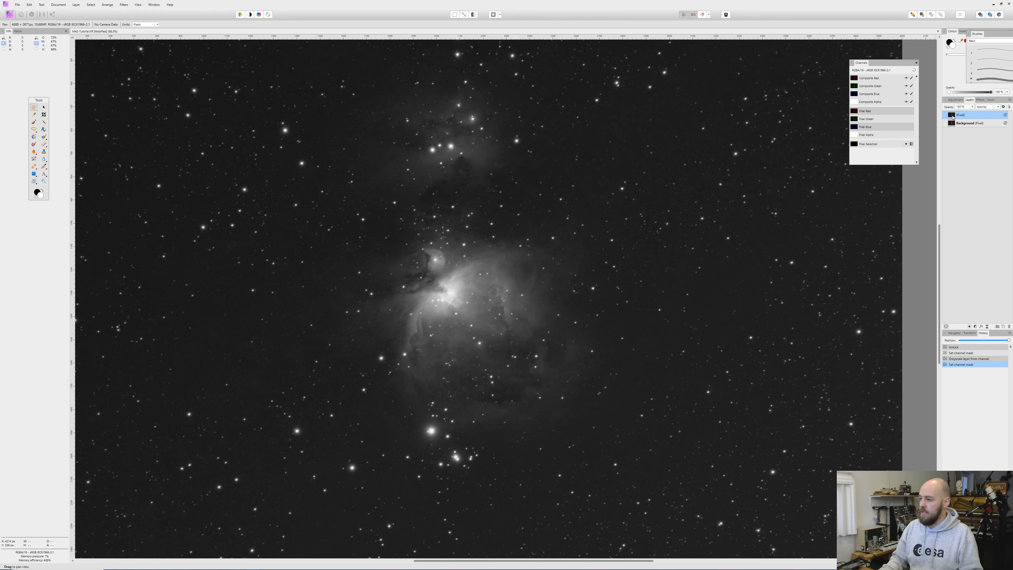
click(976, 327)
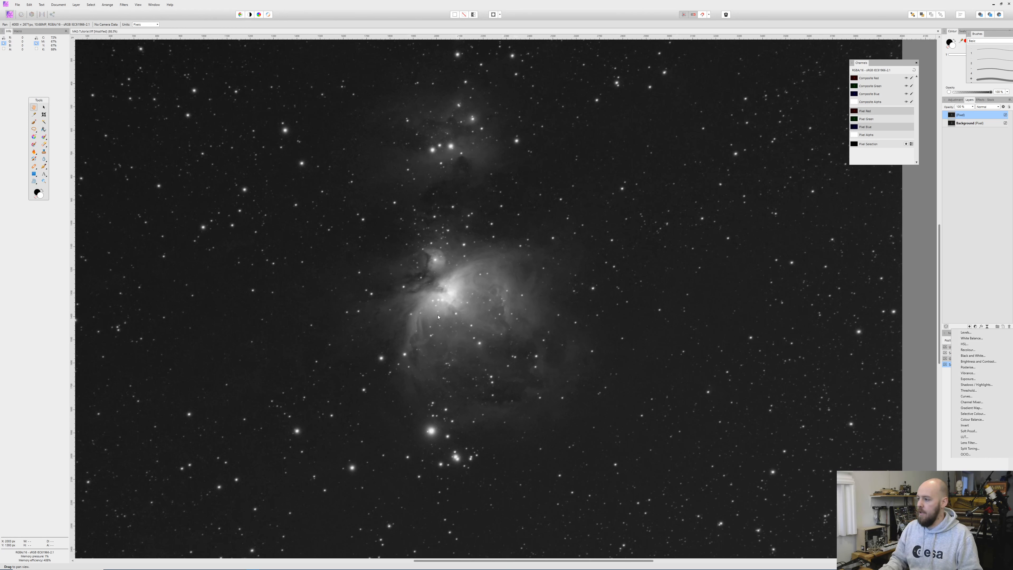
click(971, 361)
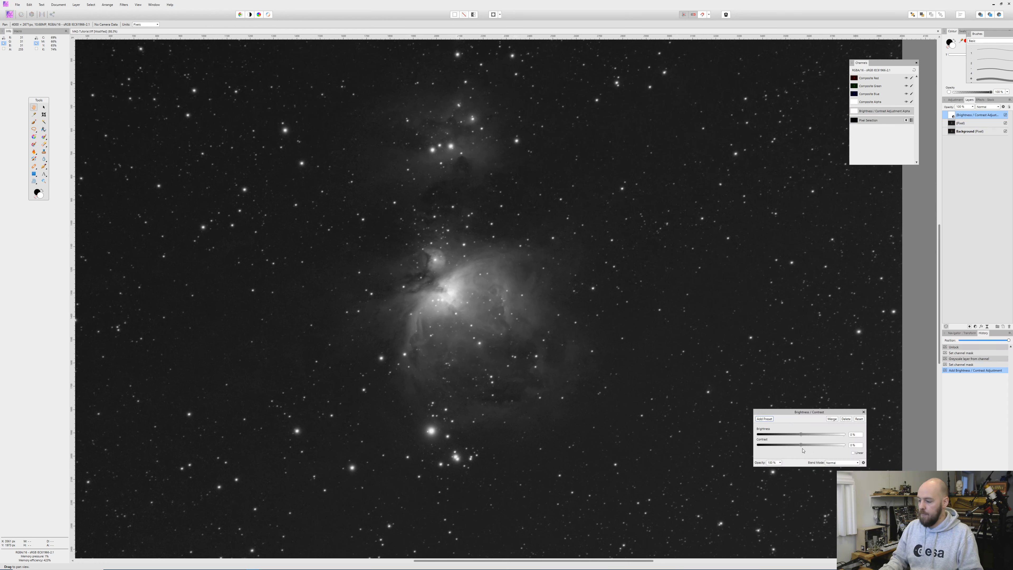
drag(802, 446, 822, 446)
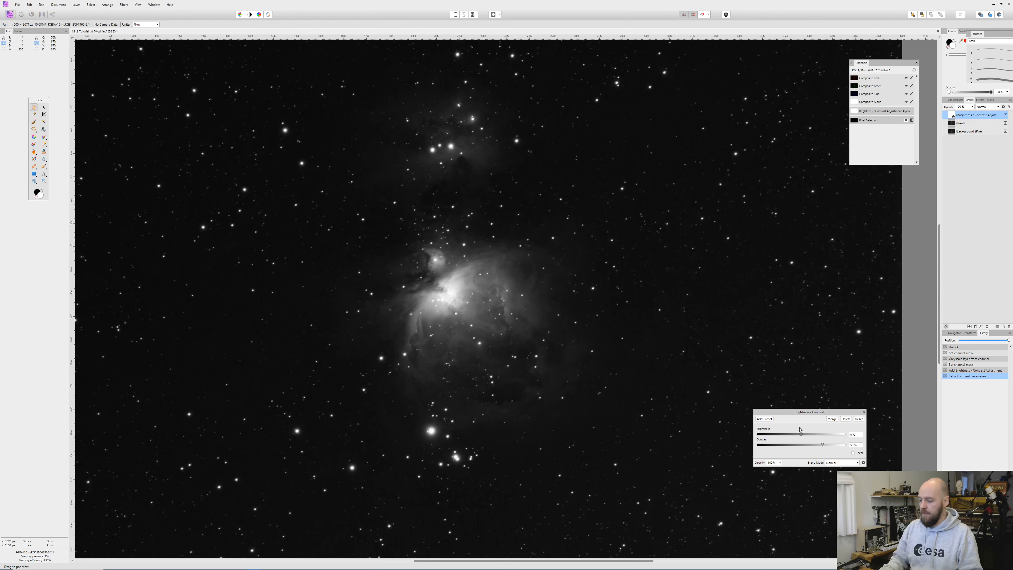
drag(824, 446, 830, 449)
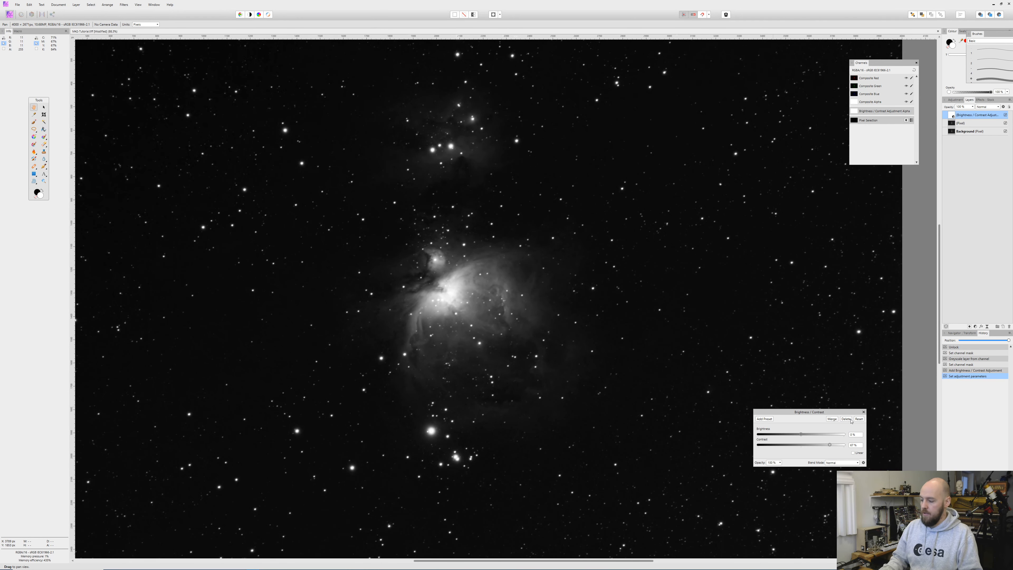
click(833, 419)
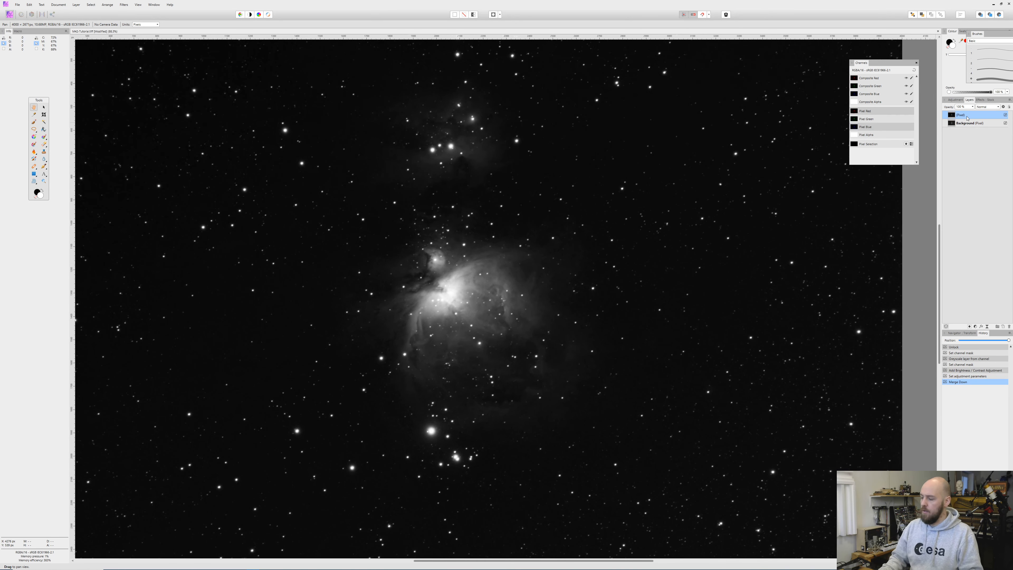
- Paint black with a large hard brush over the star field surrounding the nebula on the greyscale layer
scroll(463, 282, down, 2)
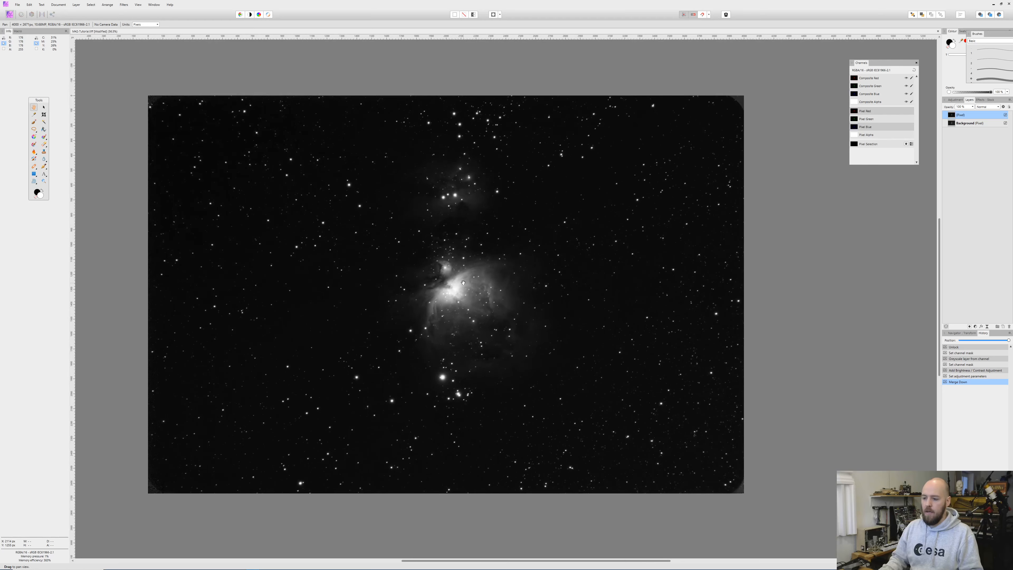
scroll(463, 282, up, 1)
scroll(463, 282, down, 1)
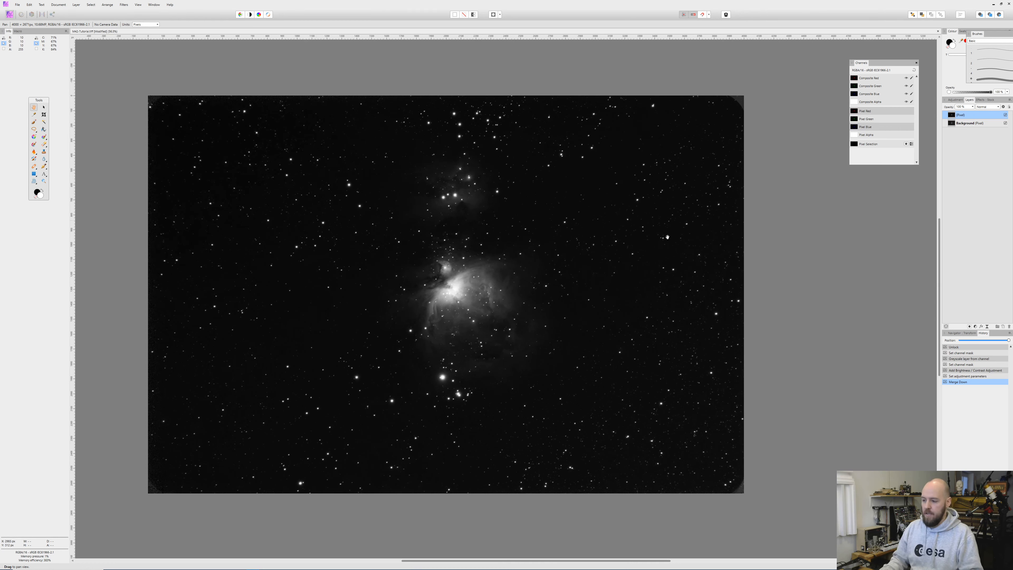
click(44, 138)
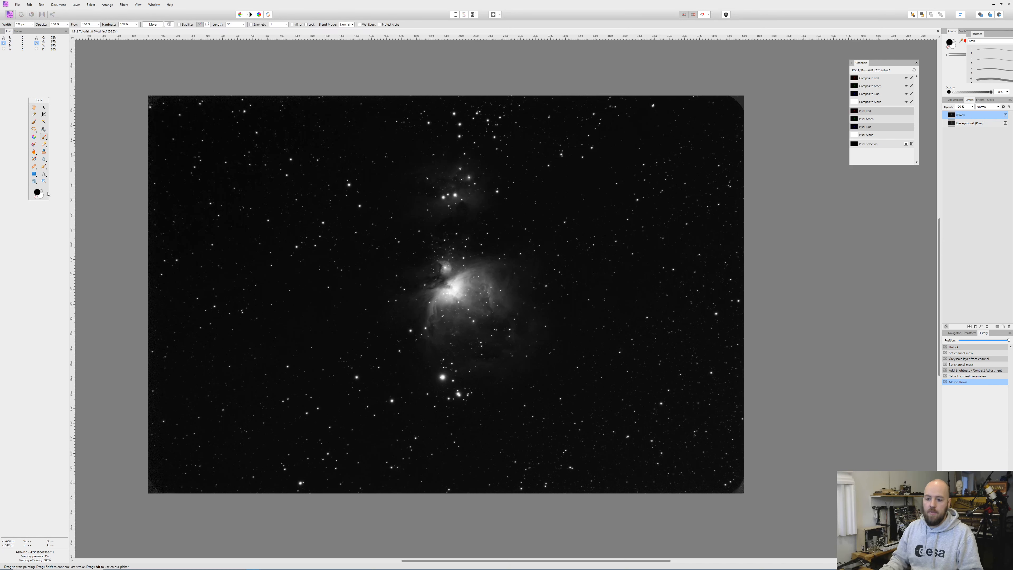
mouse_move(172, 118)
mouse_down()
mouse_move(182, 98)
mouse_move(215, 97)
mouse_move(154, 233)
mouse_move(234, 238)
mouse_move(123, 324)
mouse_move(223, 365)
mouse_move(173, 415)
mouse_move(578, 472)
mouse_move(504, 499)
mouse_move(816, 373)
mouse_move(679, 333)
mouse_move(657, 256)
mouse_move(709, 156)
mouse_move(689, 120)
mouse_move(728, 107)
mouse_move(691, 219)
mouse_move(737, 152)
mouse_up()
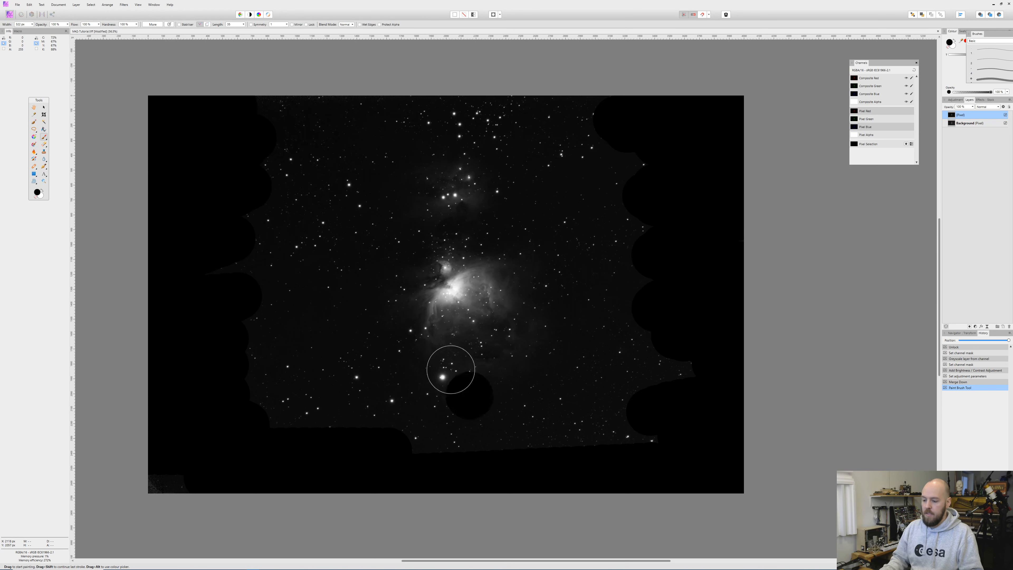
mouse_move(703, 417)
mouse_down()
mouse_move(594, 446)
mouse_move(305, 436)
mouse_move(362, 407)
mouse_move(308, 369)
mouse_move(303, 296)
mouse_move(247, 250)
mouse_move(256, 152)
mouse_move(489, 106)
mouse_move(590, 140)
mouse_move(664, 213)
mouse_move(602, 288)
mouse_move(667, 391)
mouse_move(572, 421)
mouse_move(573, 325)
mouse_move(604, 272)
mouse_up()
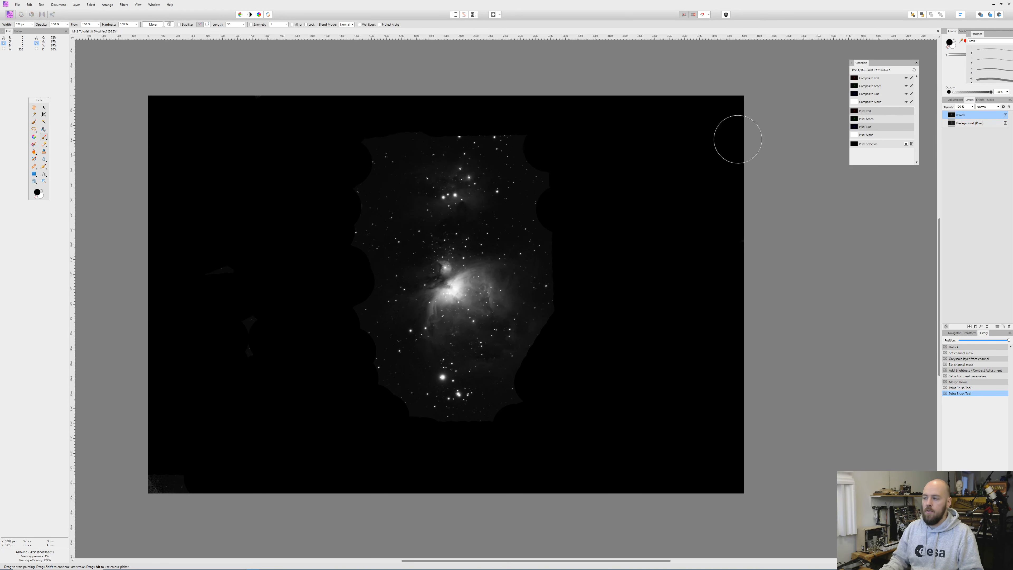
- Paint with a soft black brush around the nebula to feather its edges, and black out the leftover patches in the surroundings
scroll(989, 70, down, 3)
click(989, 77)
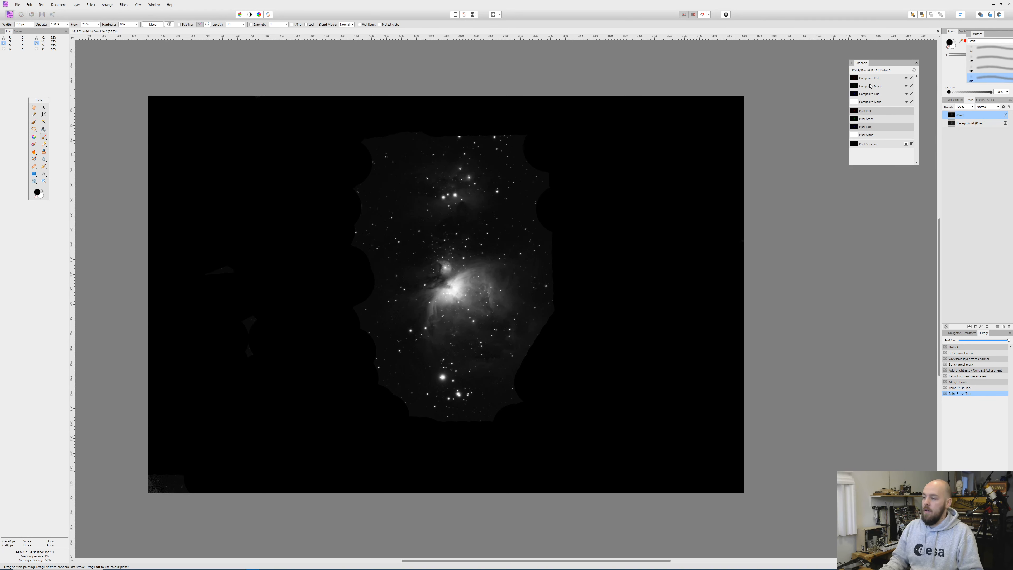
mouse_move(538, 272)
mouse_down()
mouse_move(555, 229)
mouse_move(577, 279)
mouse_up()
mouse_move(557, 236)
mouse_down()
mouse_move(555, 340)
mouse_move(560, 271)
mouse_move(547, 349)
mouse_move(489, 419)
mouse_move(425, 424)
mouse_move(437, 404)
mouse_move(429, 386)
mouse_move(451, 421)
mouse_move(481, 402)
mouse_move(474, 385)
mouse_move(441, 386)
mouse_move(479, 399)
mouse_move(390, 383)
mouse_move(362, 355)
mouse_move(392, 386)
mouse_move(352, 281)
mouse_move(350, 314)
mouse_move(374, 249)
mouse_move(373, 202)
mouse_move(360, 225)
mouse_move(381, 152)
mouse_move(354, 203)
mouse_move(380, 168)
mouse_move(369, 192)
mouse_move(505, 130)
mouse_move(483, 118)
mouse_move(527, 141)
mouse_move(439, 136)
mouse_move(470, 113)
mouse_move(385, 172)
mouse_move(511, 133)
mouse_move(451, 110)
mouse_move(549, 221)
mouse_move(536, 189)
mouse_move(544, 171)
mouse_move(532, 208)
mouse_move(480, 240)
mouse_move(565, 390)
mouse_up()
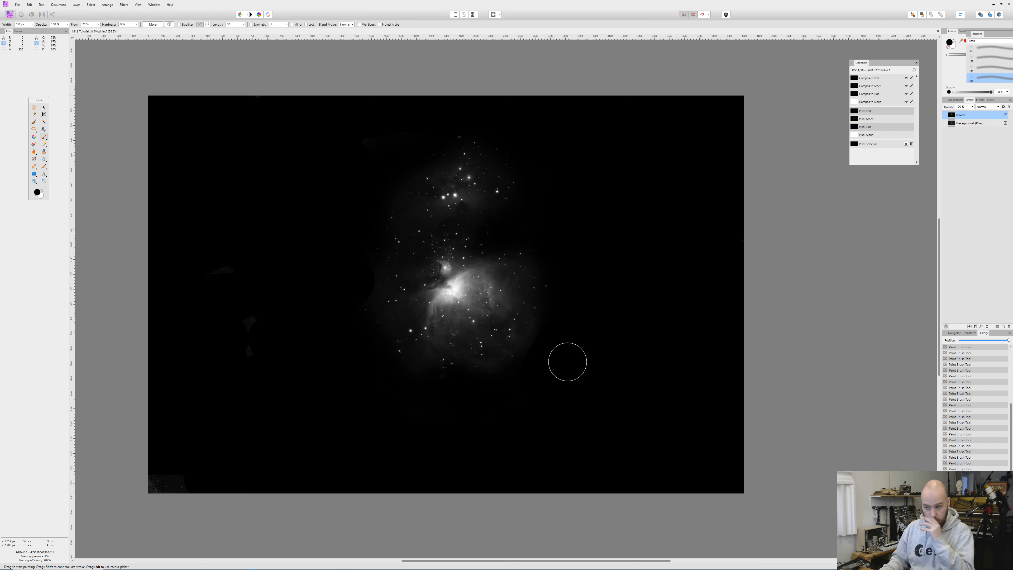
mouse_move(400, 259)
mouse_down()
mouse_move(382, 258)
mouse_move(365, 223)
mouse_move(337, 294)
mouse_move(247, 342)
mouse_move(209, 201)
mouse_move(240, 341)
mouse_move(330, 378)
mouse_up()
drag(279, 338, 187, 389)
mouse_move(174, 474)
mouse_down()
mouse_move(133, 483)
mouse_move(352, 493)
mouse_up()
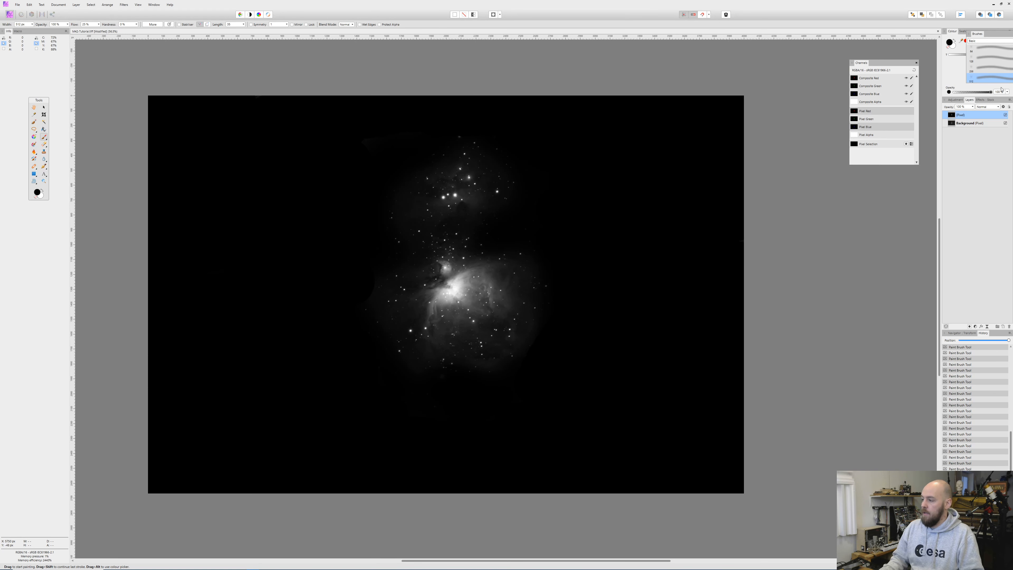
- Hide the greyscale layer and add a Vibrance adjustment above the Background, with saturation at 100% and vibrance strongly raised
click(1005, 115)
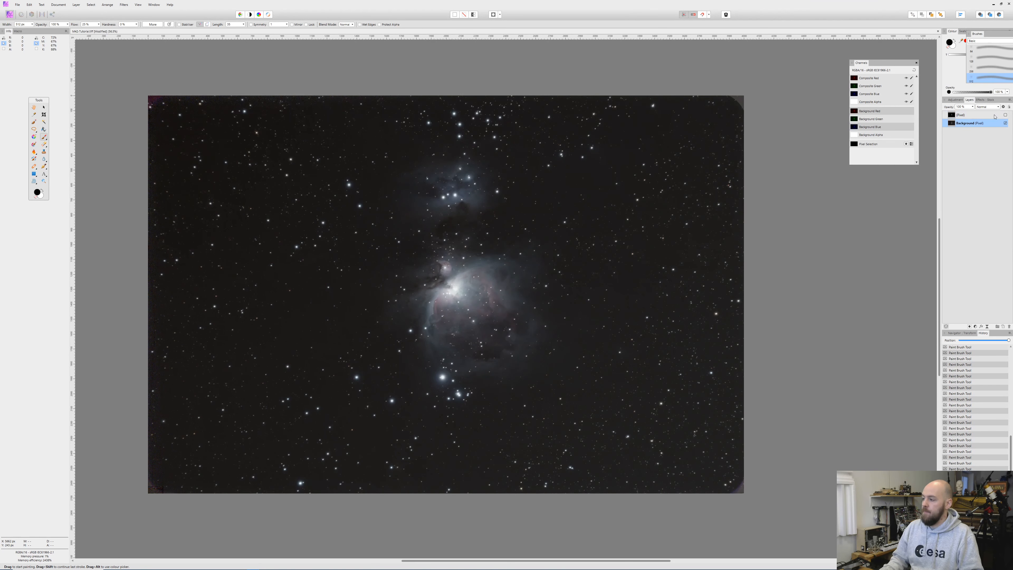
click(976, 327)
click(968, 376)
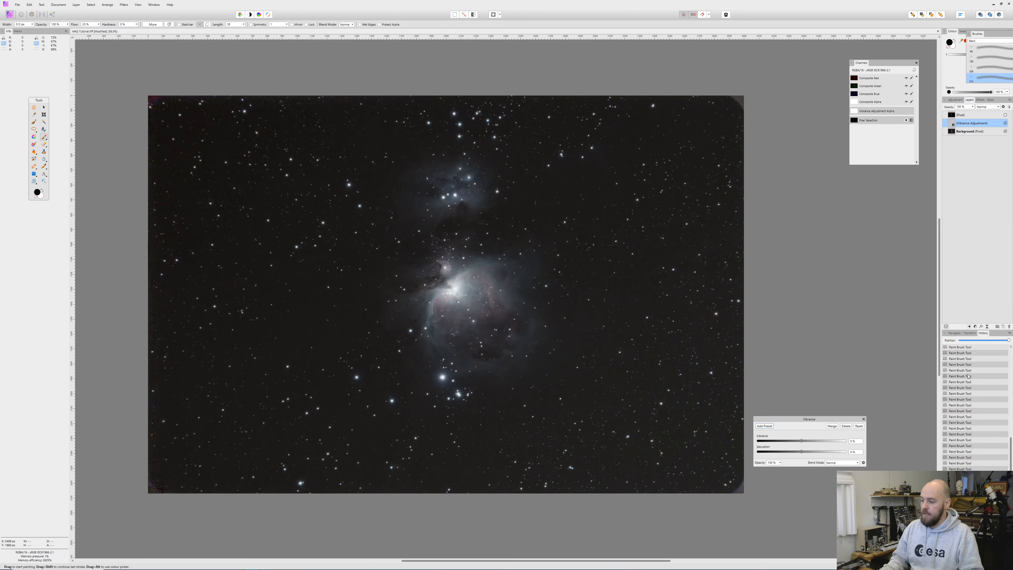
drag(820, 419, 836, 319)
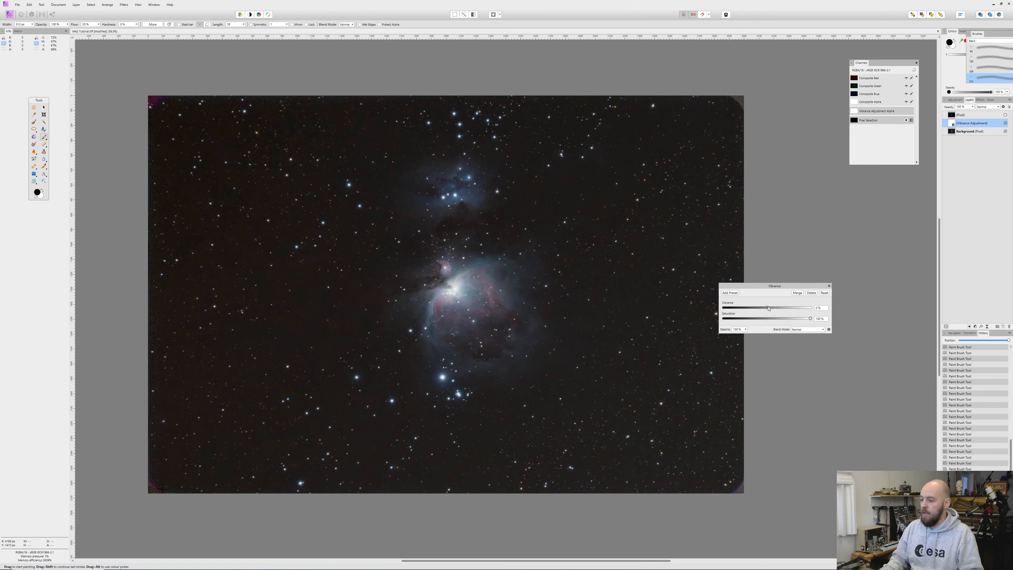
drag(787, 308, 825, 307)
click(829, 286)
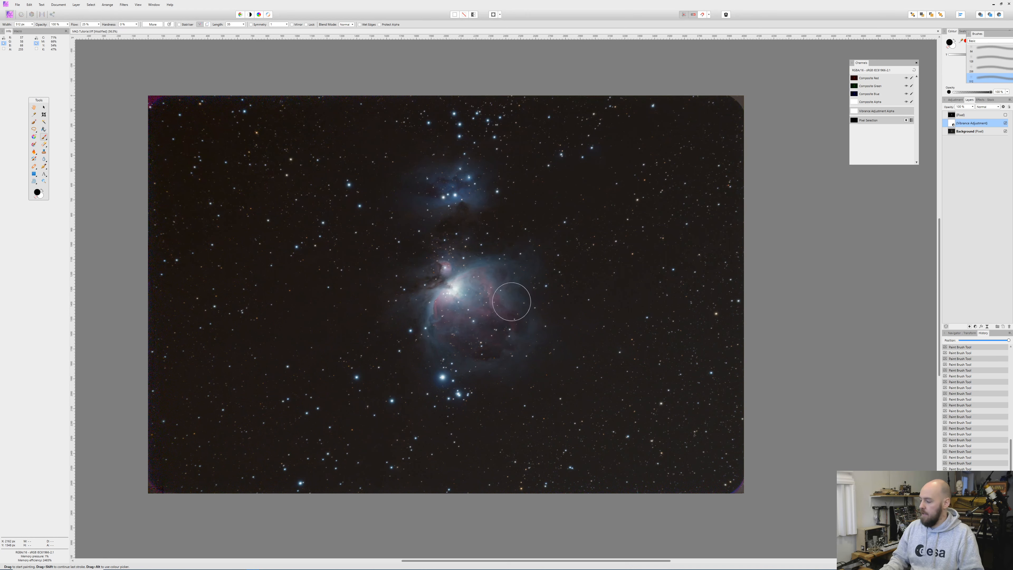
- Examine the effect of the saturation boost on the nebula's colours and the halos of the bright blue stars at several magnifications
scroll(447, 309, up, 6)
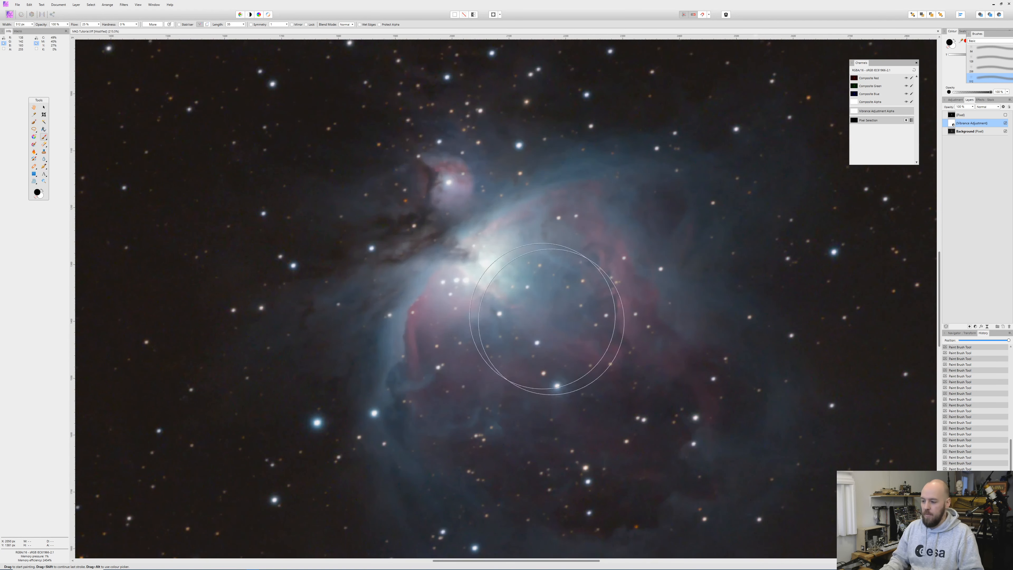
scroll(548, 284, down, 3)
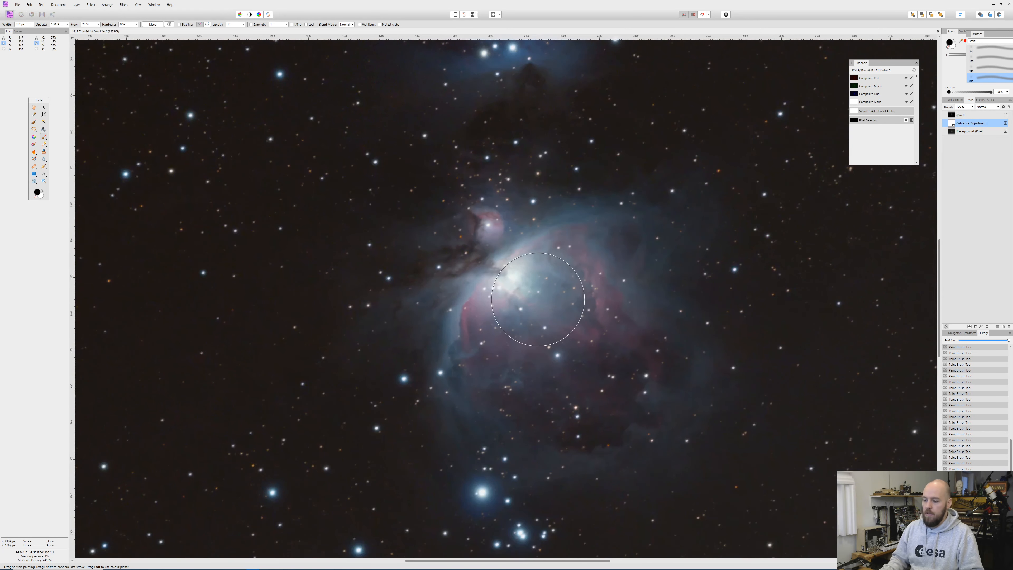
scroll(516, 92, down, 1)
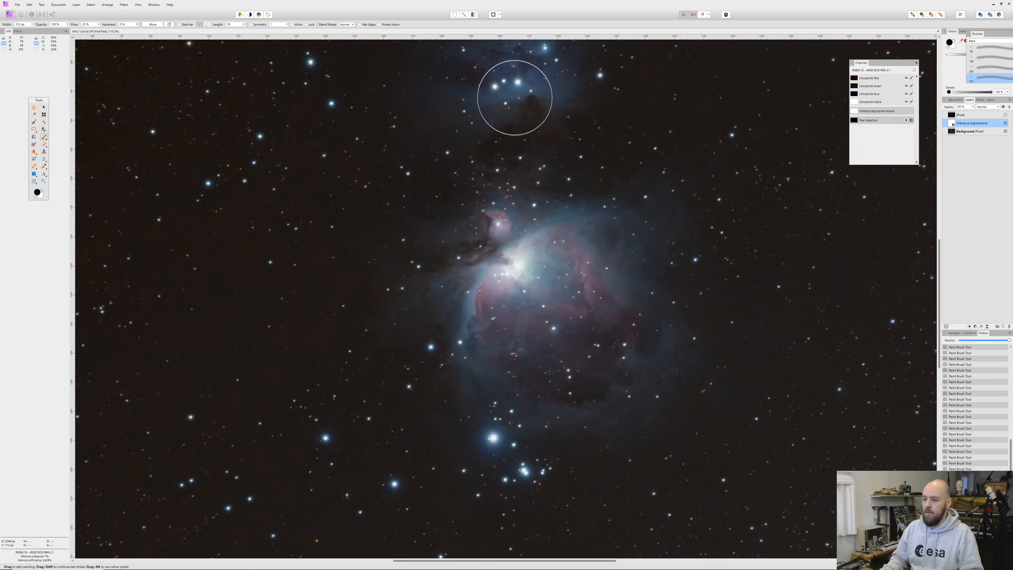
scroll(537, 119, up, 4)
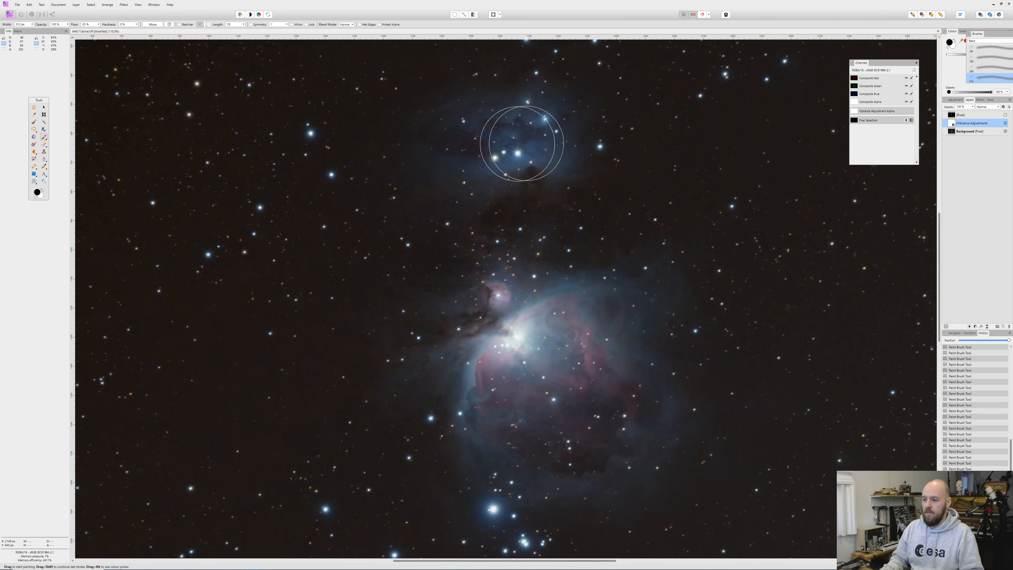
scroll(467, 443, down, 3)
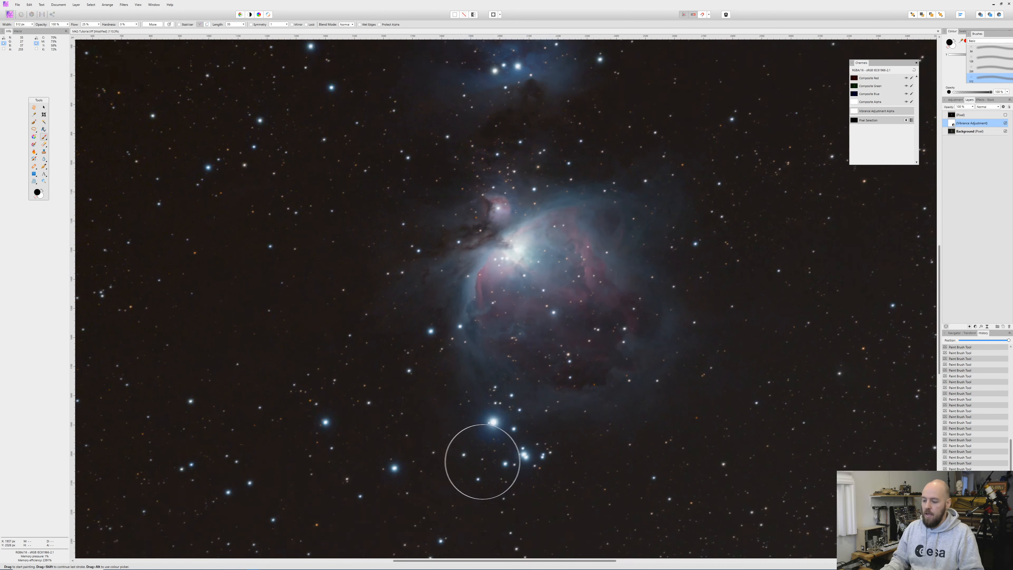
scroll(492, 383, up, 5)
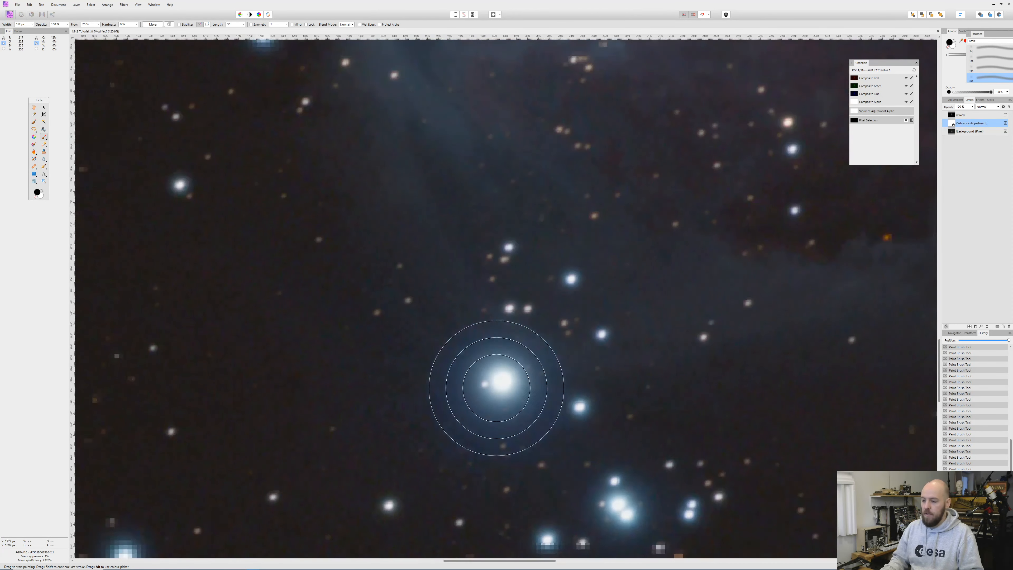
click(44, 107)
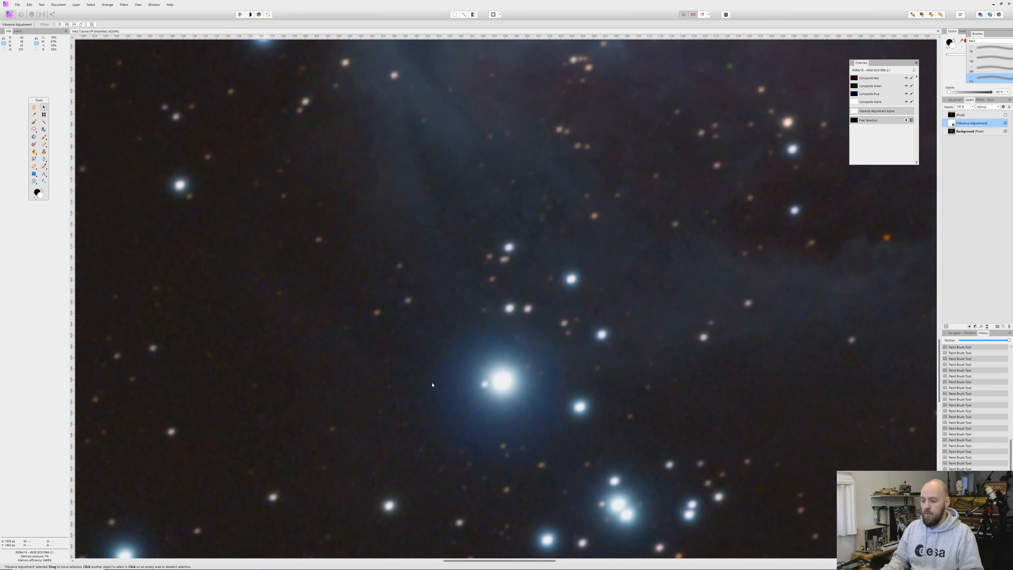
scroll(484, 407, down, 3)
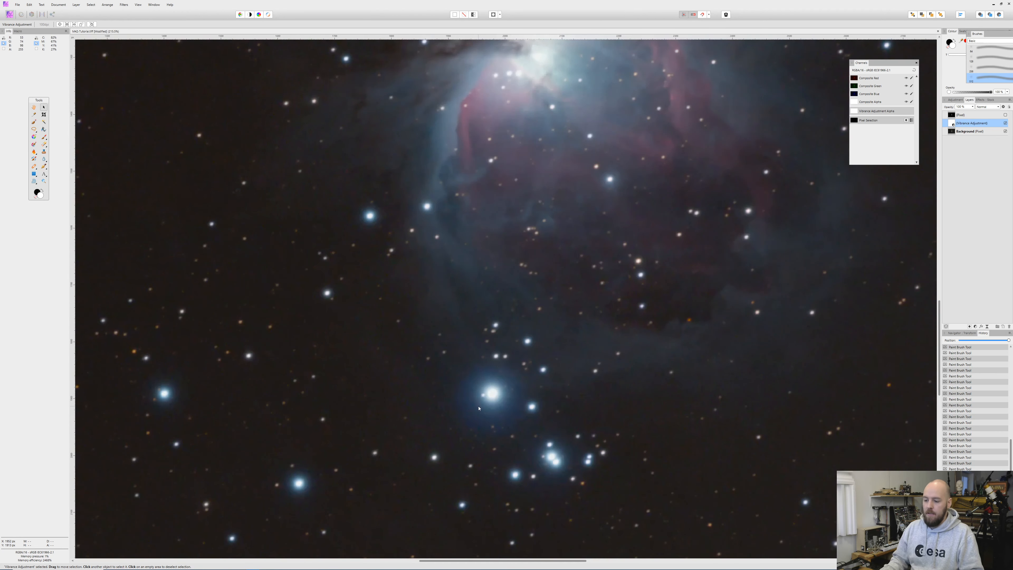
scroll(336, 406, down, 2)
scroll(326, 424, up, 5)
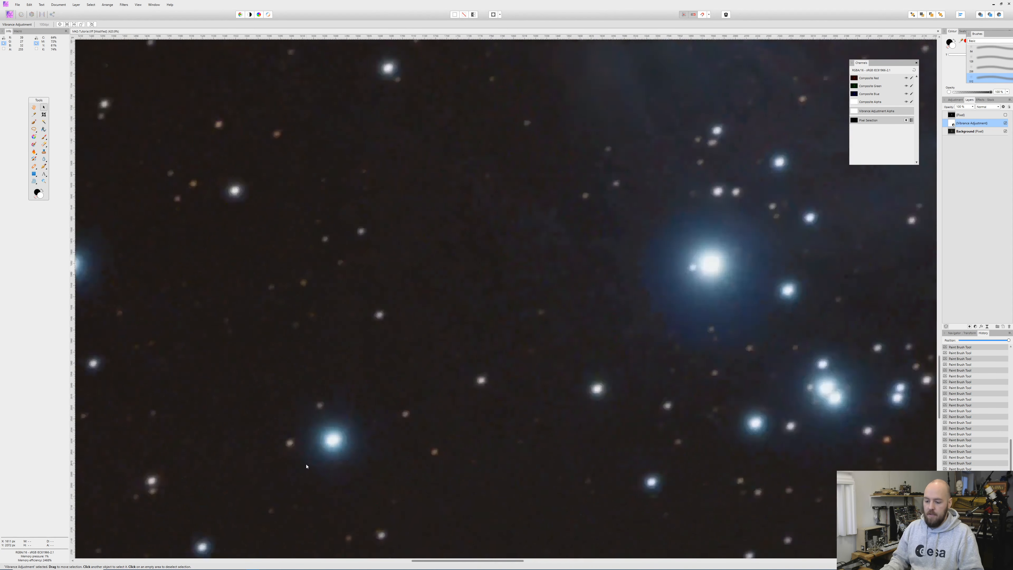
scroll(345, 439, down, 8)
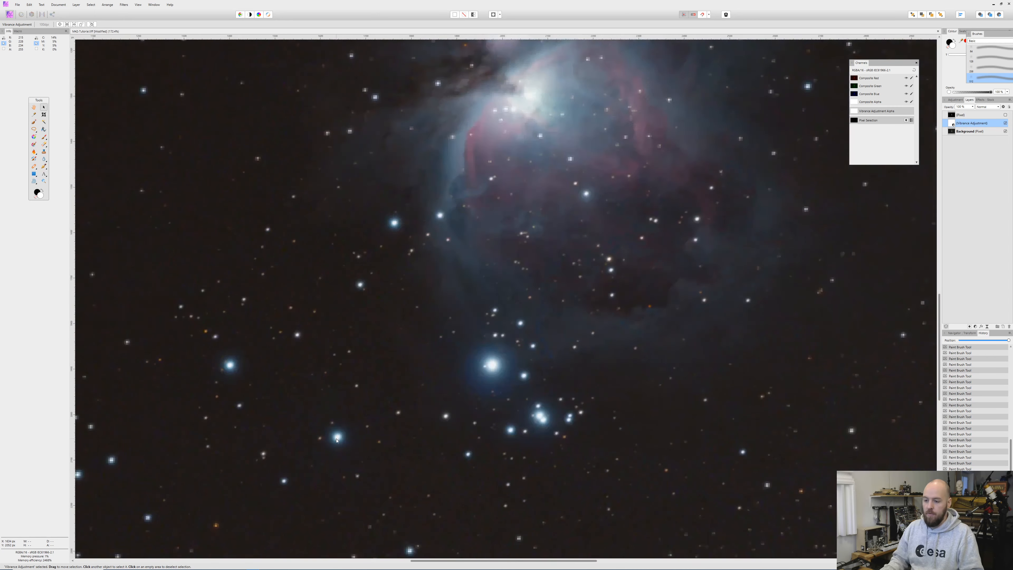
scroll(336, 439, up, 1)
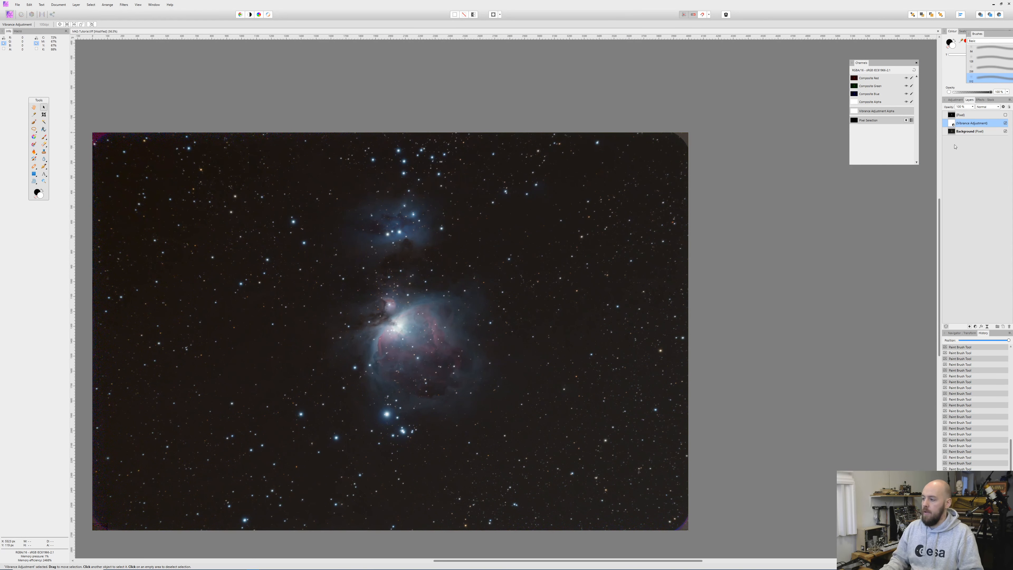
- Show the greyscale layer again, rasterise it to a mask, and apply that mask to the Vibrance adjustment
alt+click(975, 123)
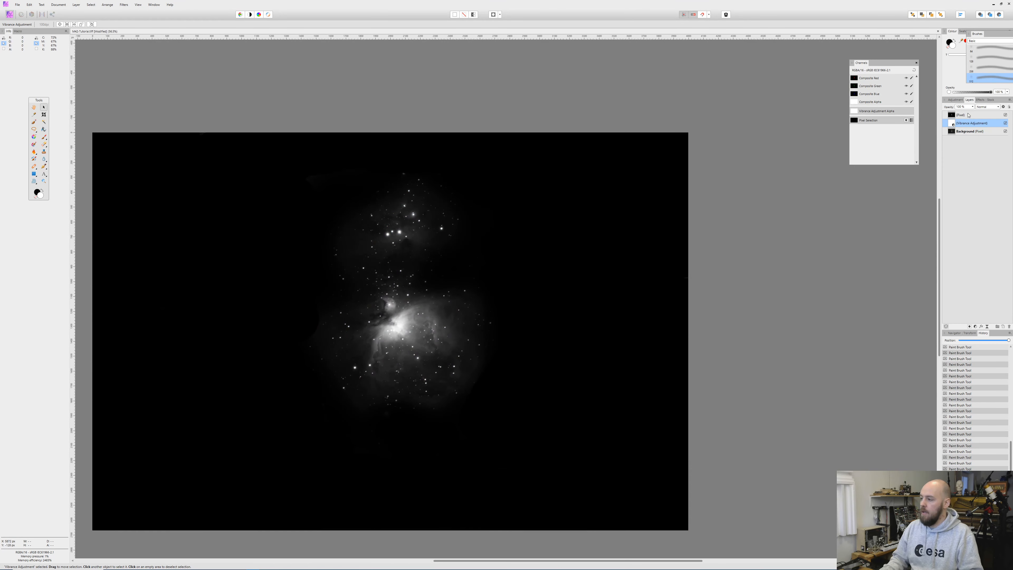
click(960, 116)
right_click(987, 117)
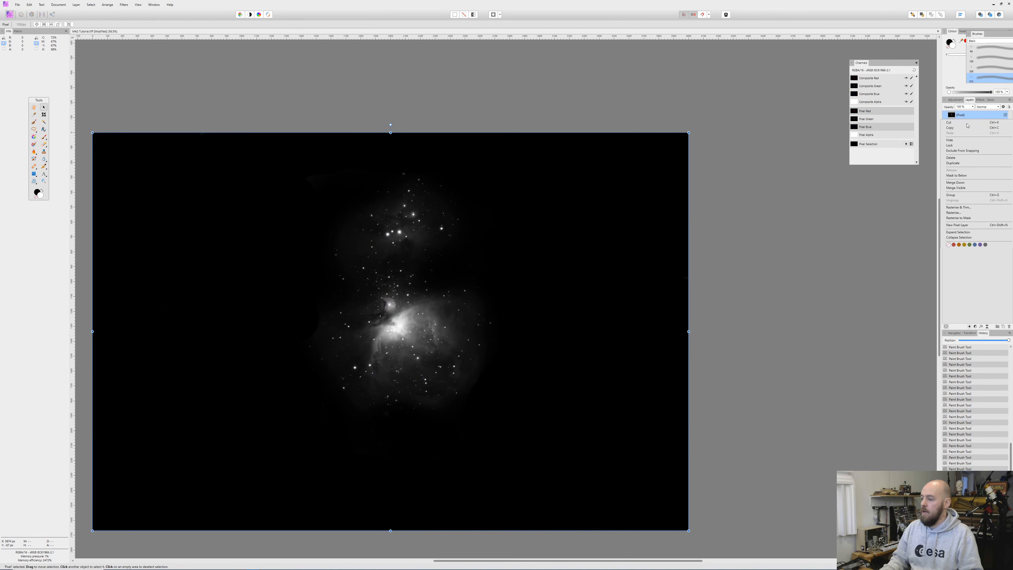
click(961, 218)
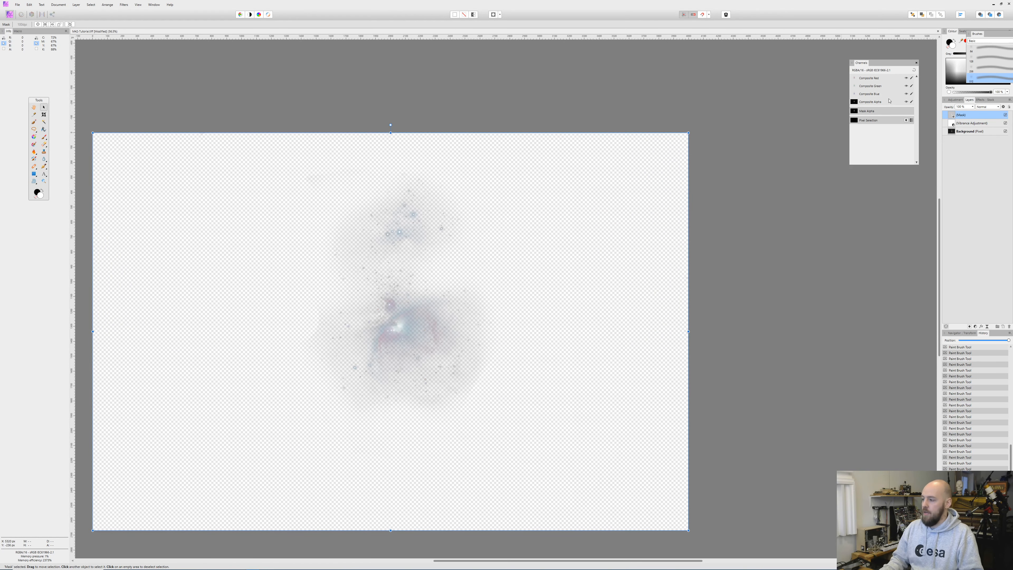
drag(973, 116, 954, 124)
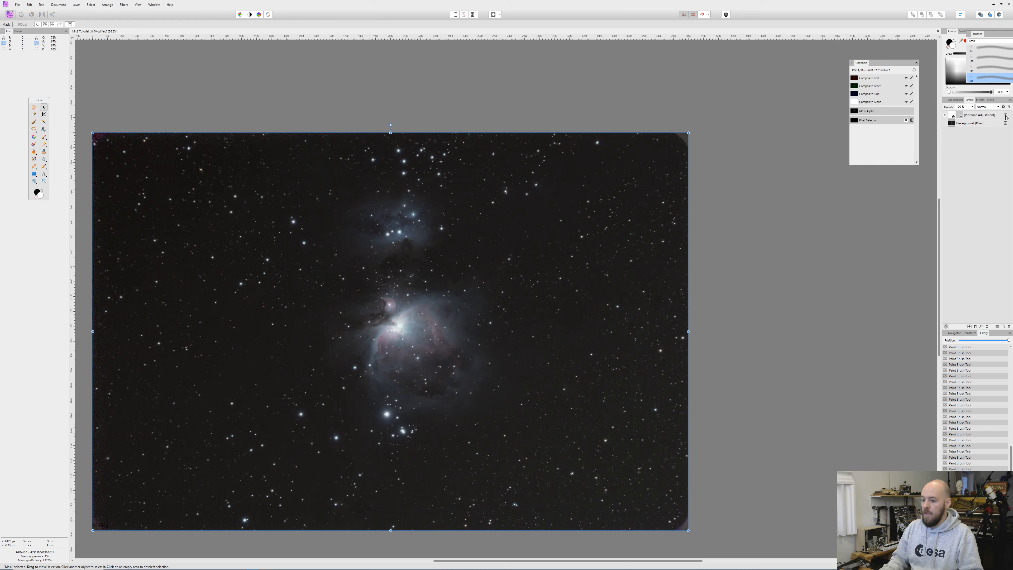
- Compare the nebula and the surrounding stars up close with the masked Vibrance adjustment switched on and off
click(1006, 115)
scroll(372, 418, up, 5)
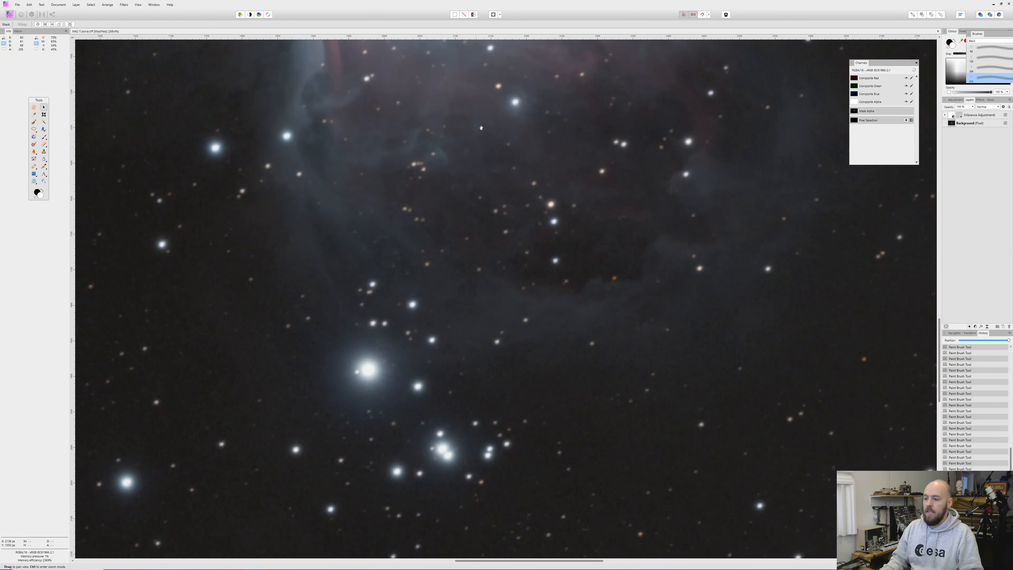
scroll(400, 128, up, 5)
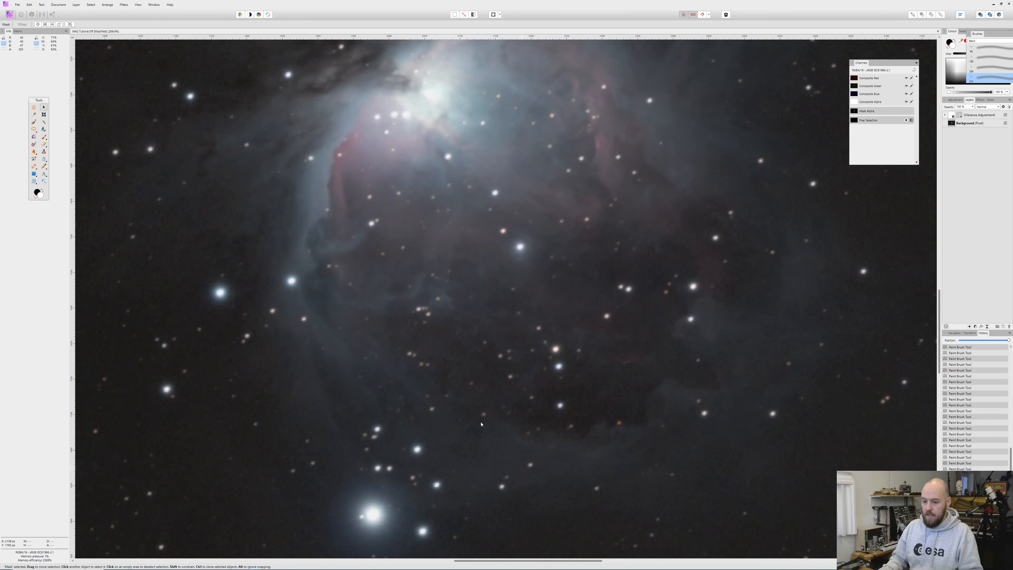
scroll(418, 267, down, 3)
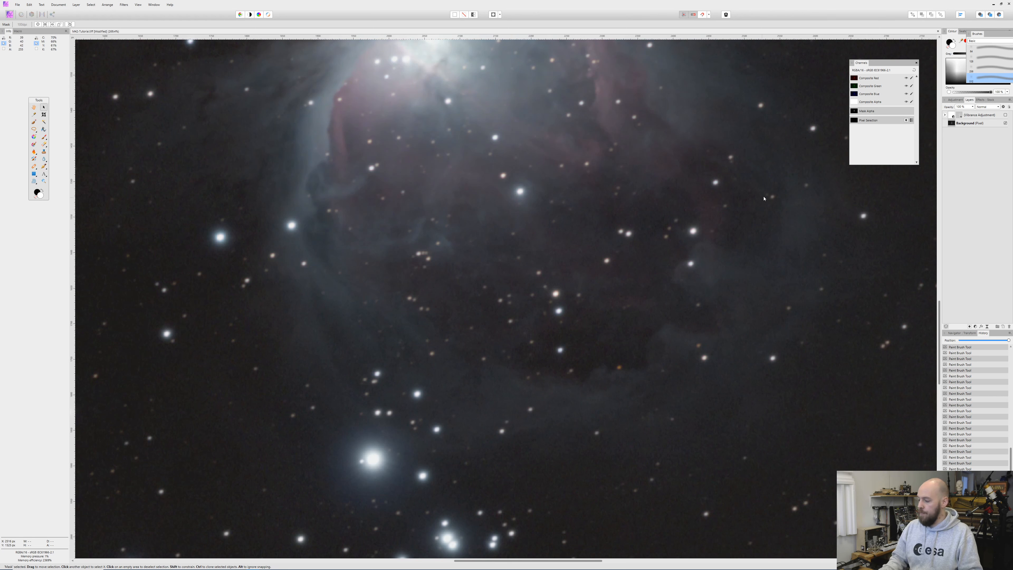
scroll(579, 393, down, 8)
scroll(479, 505, up, 7)
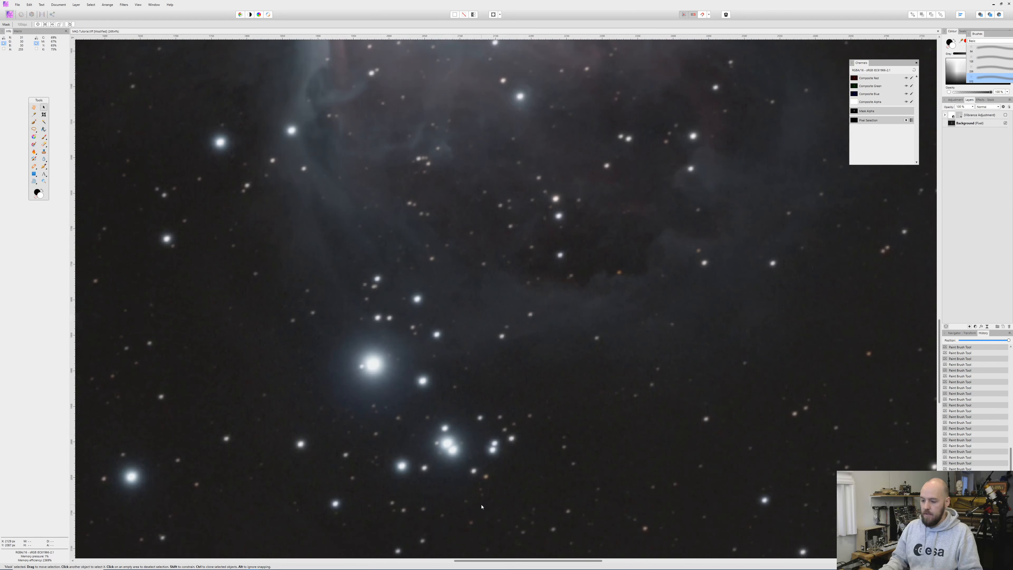
scroll(373, 460, up, 2)
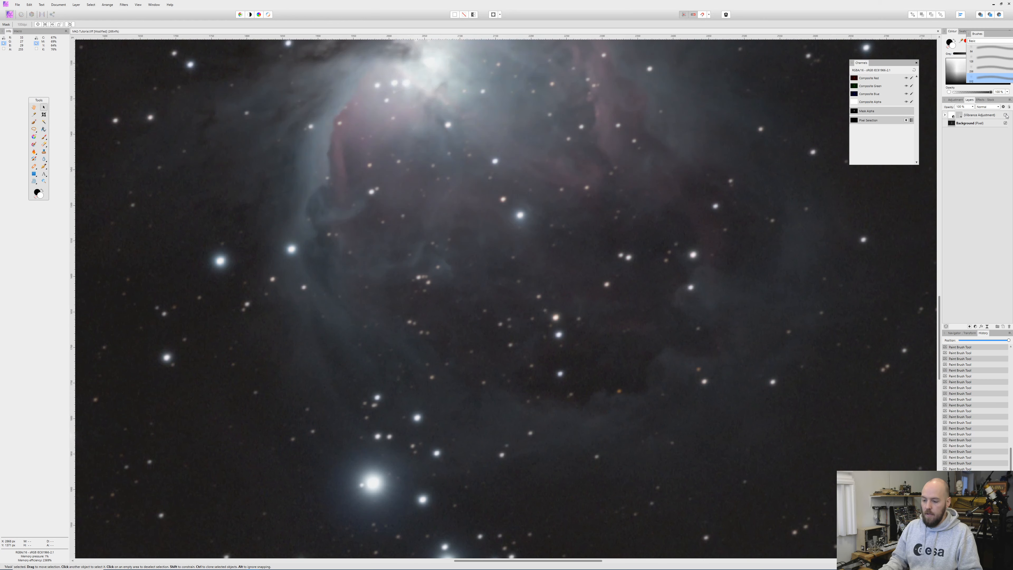
scroll(503, 208, down, 8)
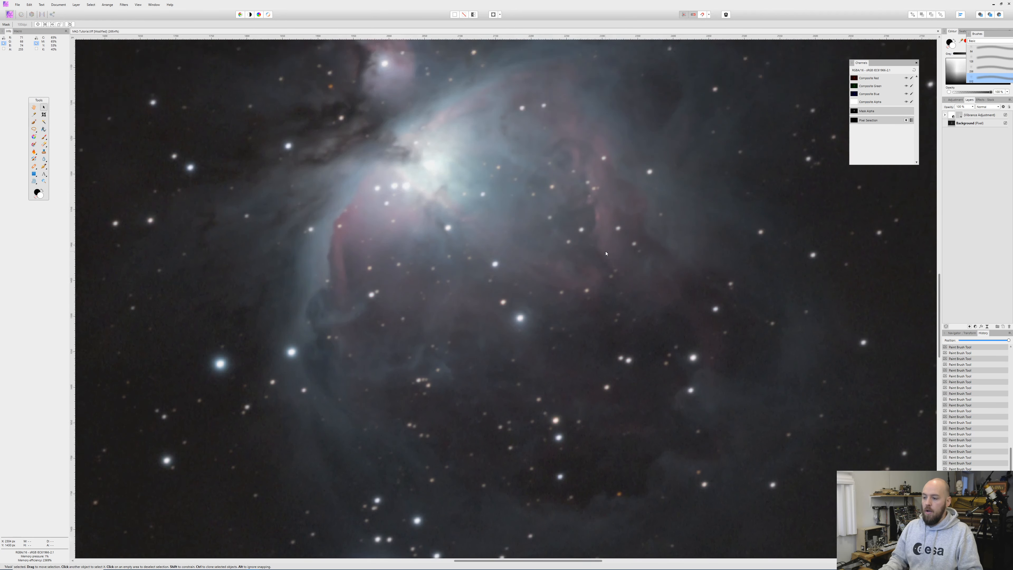
scroll(503, 208, up, 6)
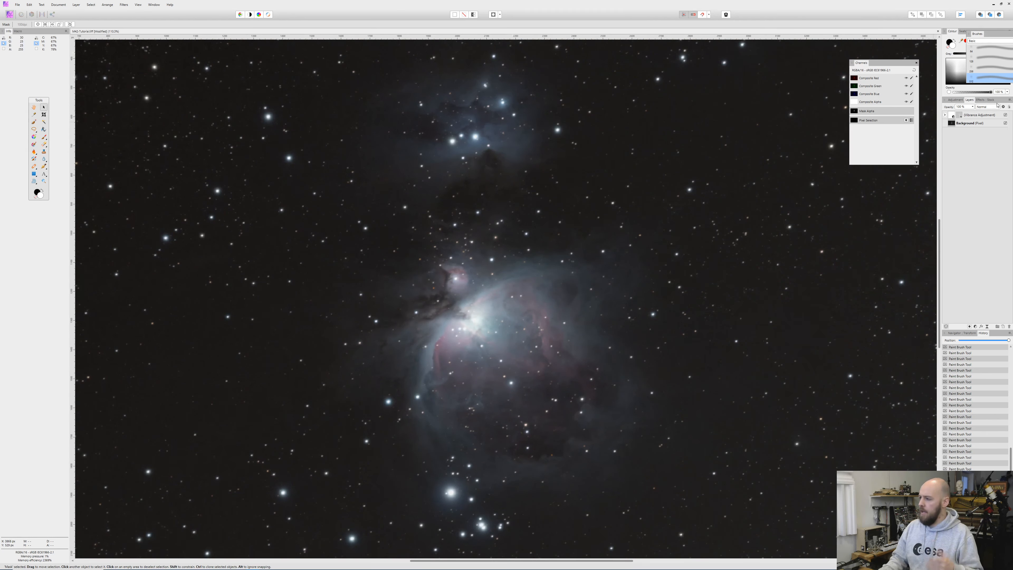
- Duplicate the masked Vibrance adjustment to strengthen the nebula's colour and inspect the core up close
right_click(979, 117)
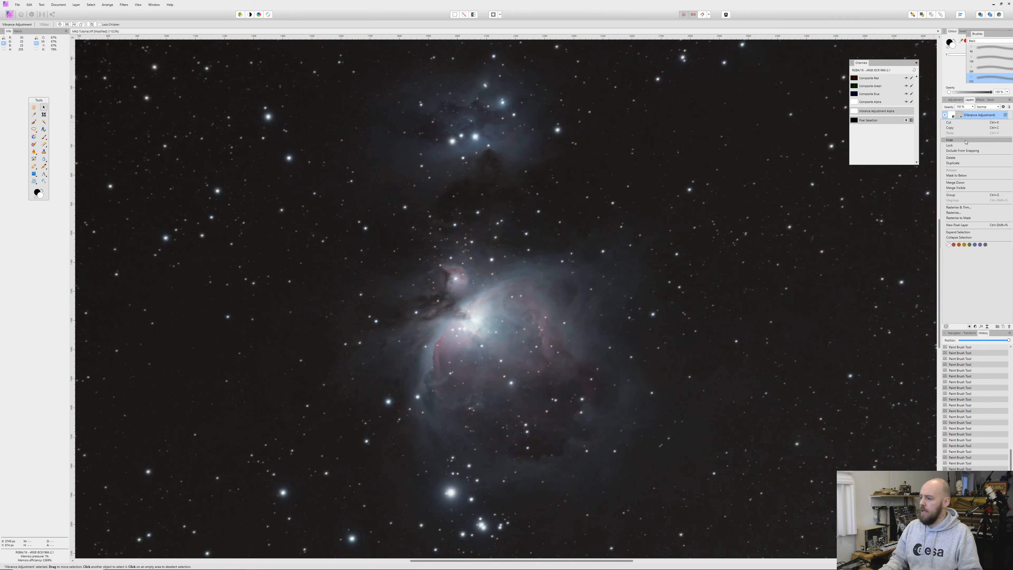
click(955, 162)
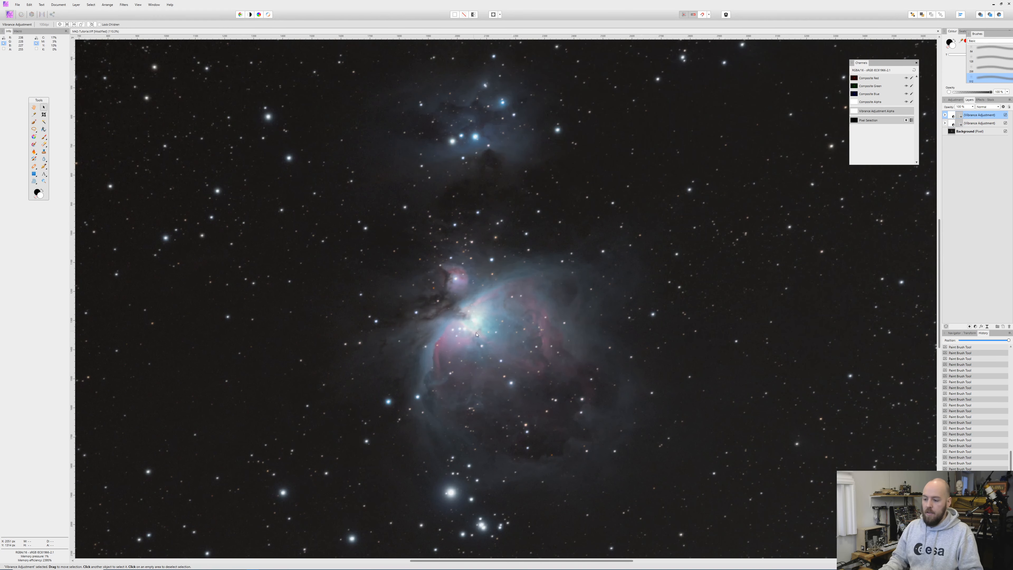
scroll(476, 334, up, 5)
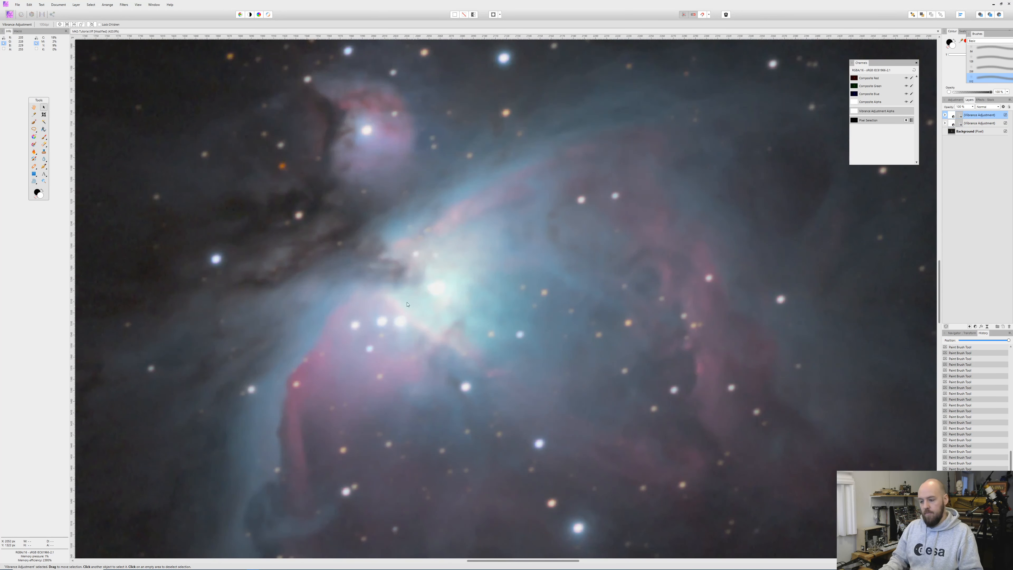
scroll(447, 300, down, 5)
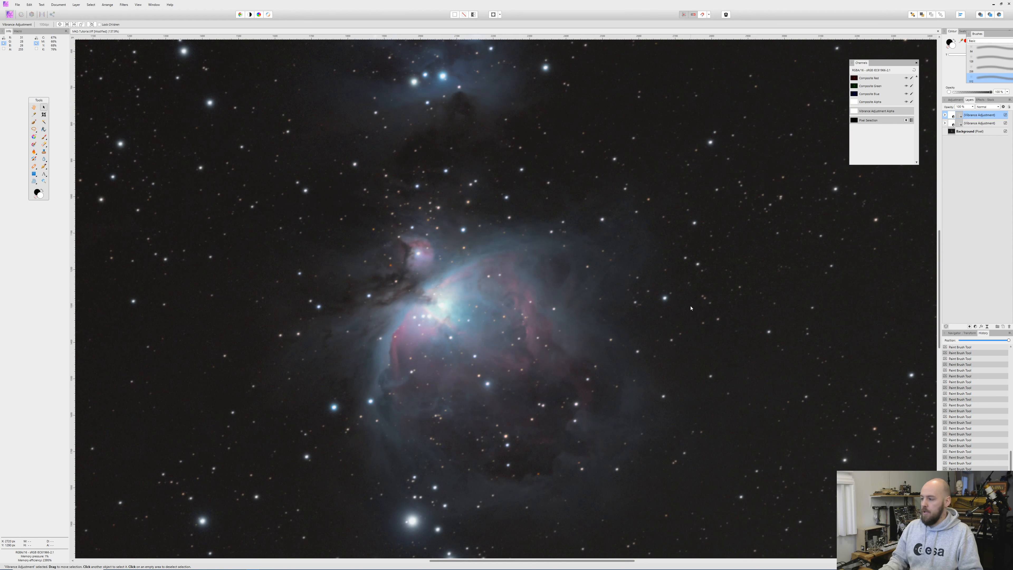
- Select the mask of the upper Vibrance adjustment and set up a small white Paint Brush with reduced opacity
click(961, 116)
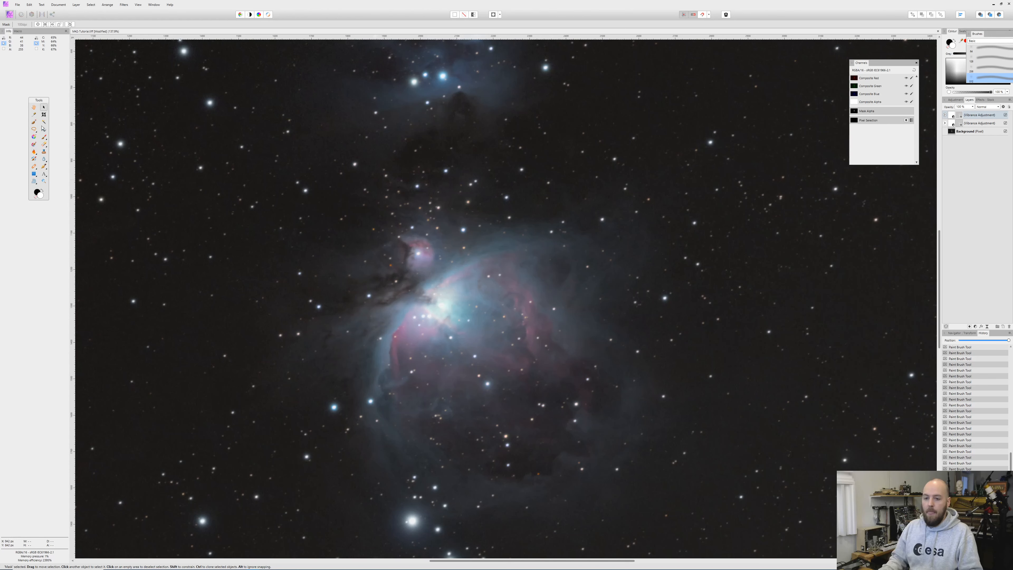
click(42, 190)
click(45, 137)
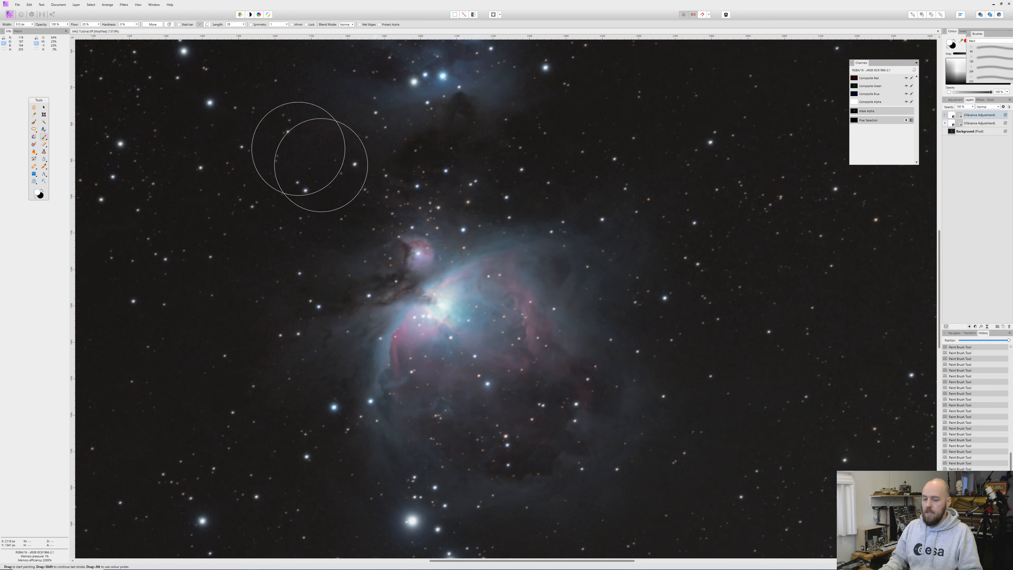
click(32, 24)
drag(31, 32, 29, 32)
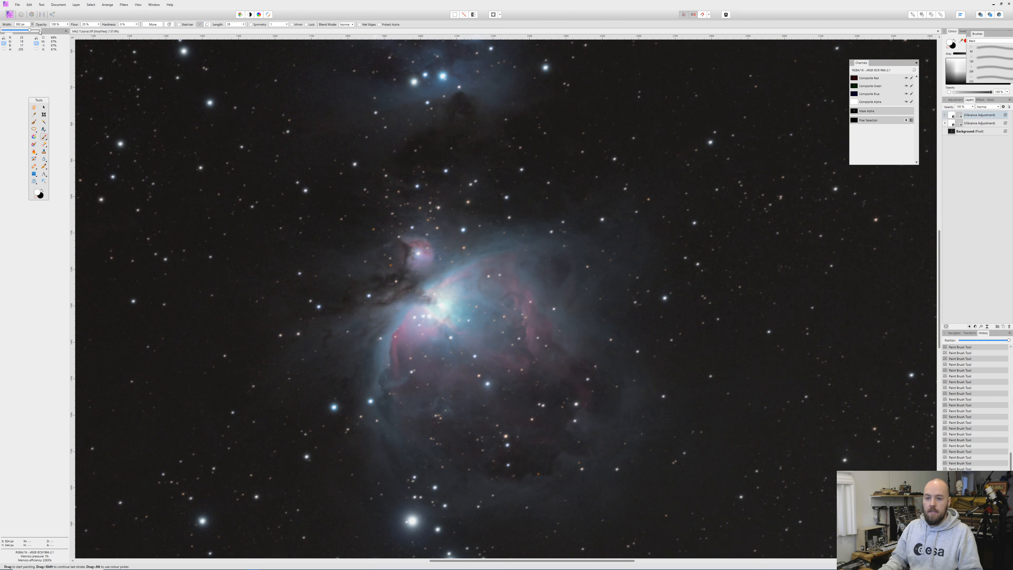
click(67, 25)
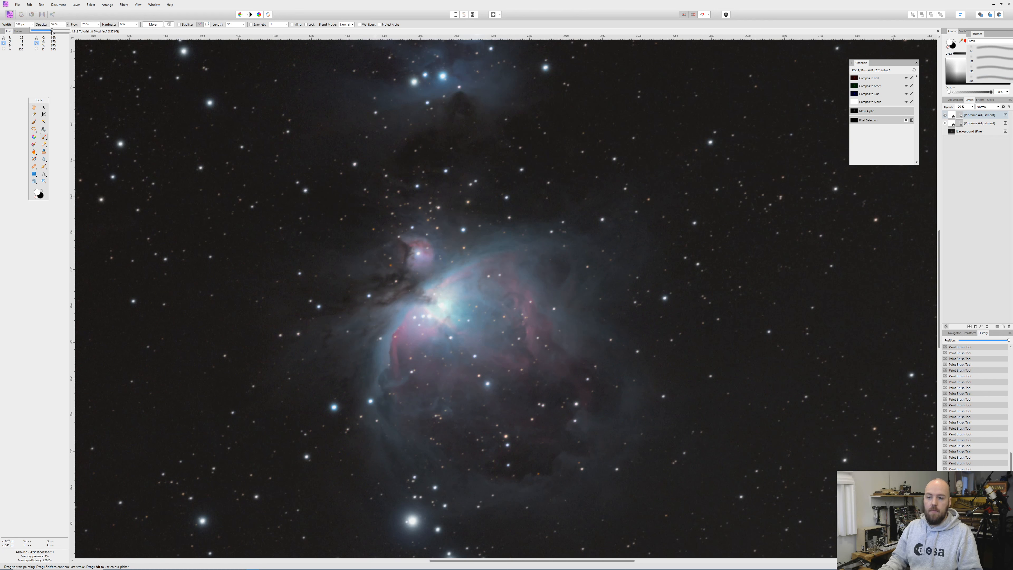
click(460, 325)
click(461, 326)
click(464, 327)
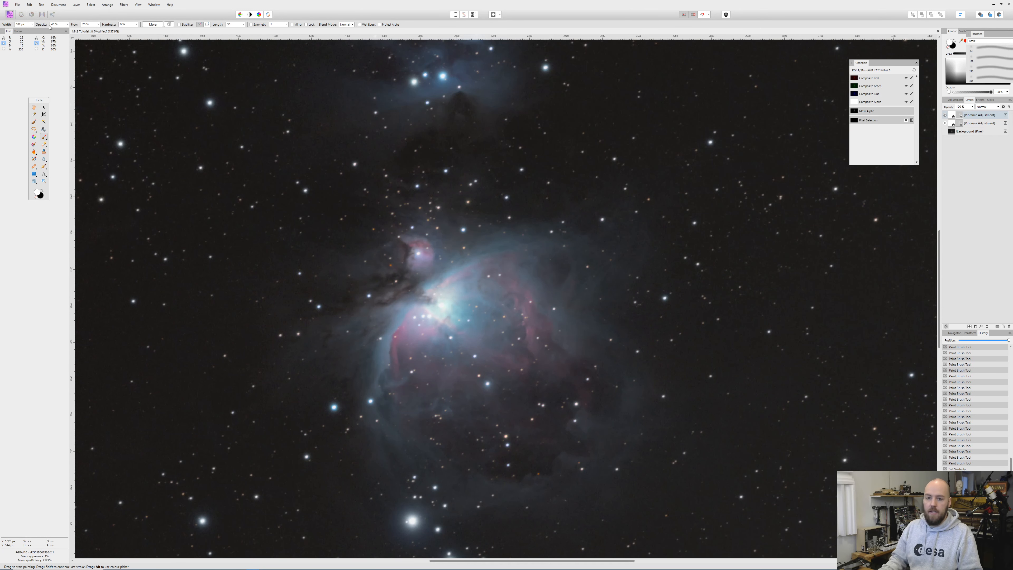
click(33, 25)
drag(29, 32, 8, 32)
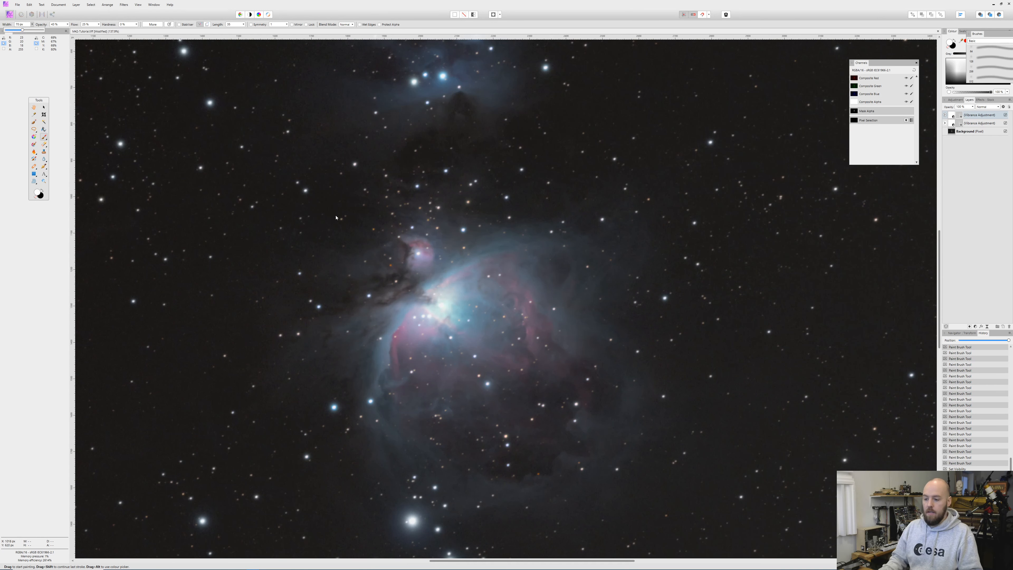
- Dab white over the nebula's bright core and its surroundings on the upper Vibrance mask
click(445, 309)
click(444, 307)
click(451, 309)
click(466, 323)
click(467, 324)
click(479, 326)
click(477, 325)
click(459, 317)
click(445, 307)
click(463, 312)
- Switch the brush to black and paint over the bright core on the upper mask to reduce its saturation
key(x)
click(441, 312)
click(444, 310)
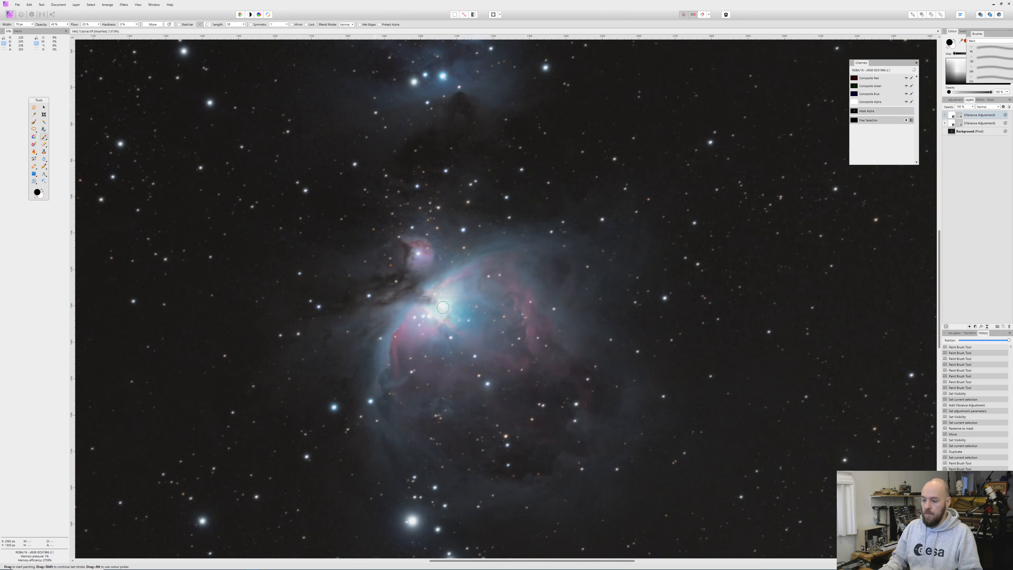
click(463, 319)
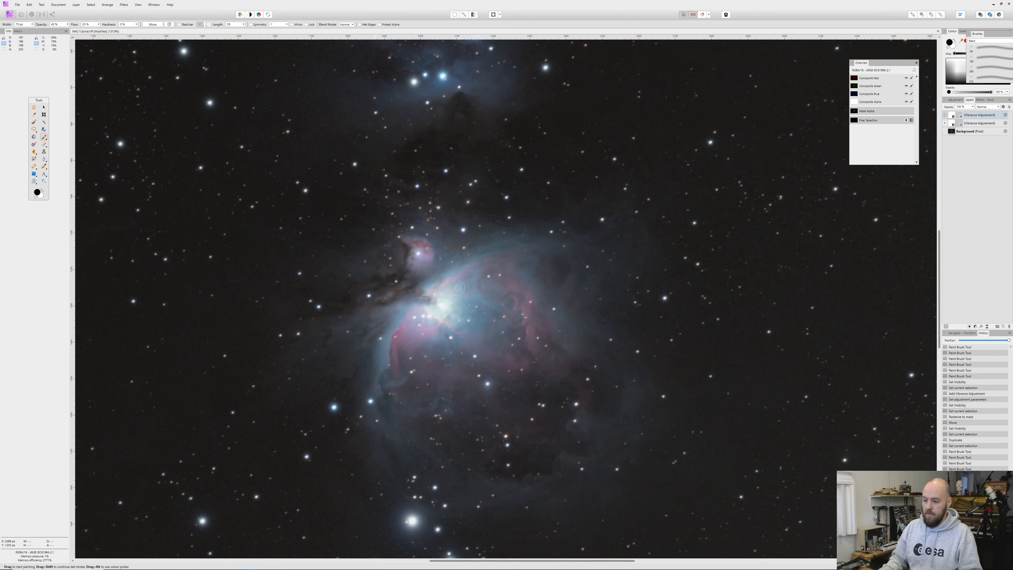
click(448, 338)
click(439, 309)
- Compare the nebula with the upper Vibrance adjustment switched off and on
click(1005, 115)
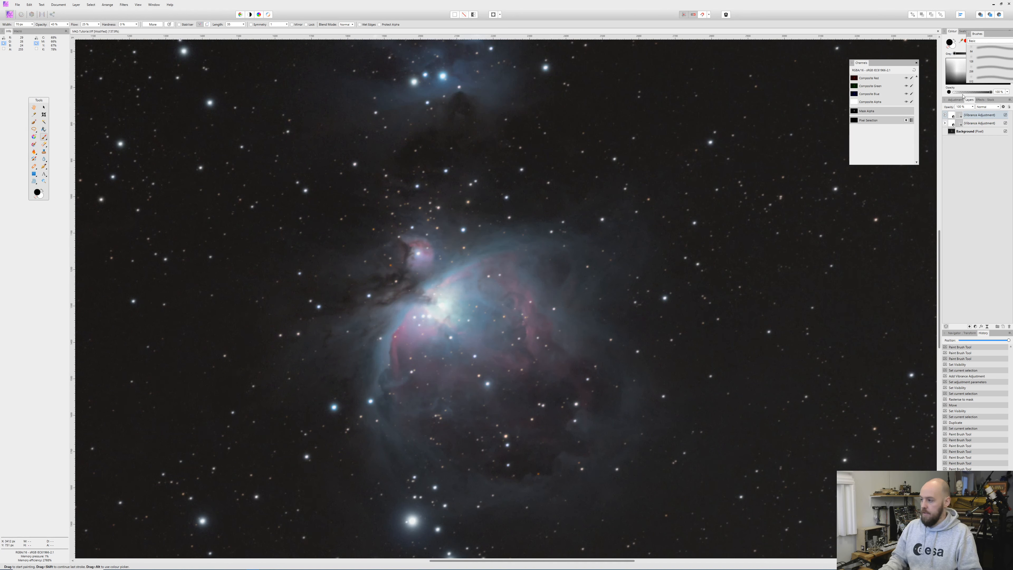
click(1006, 116)
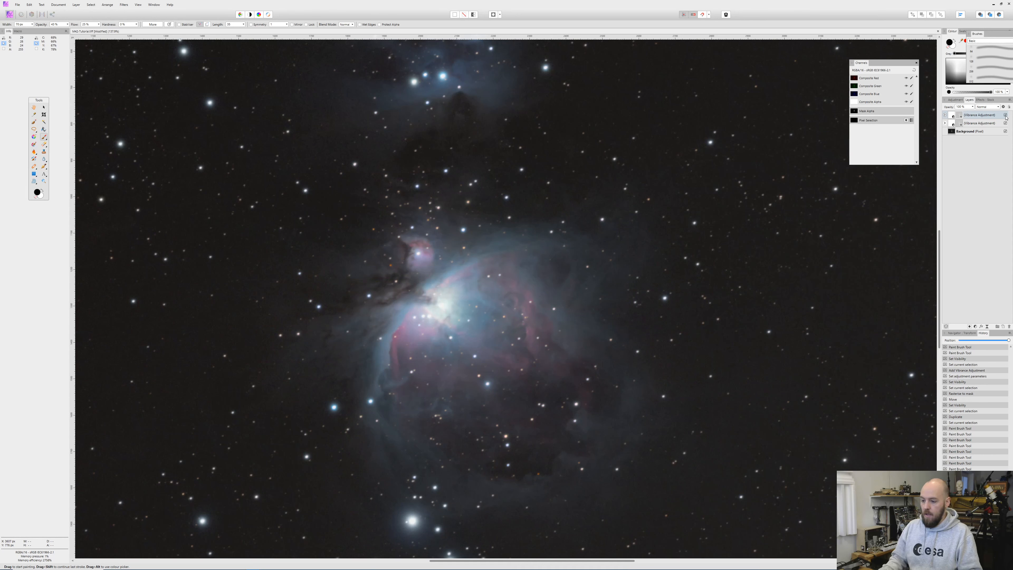
click(1006, 115)
click(1005, 115)
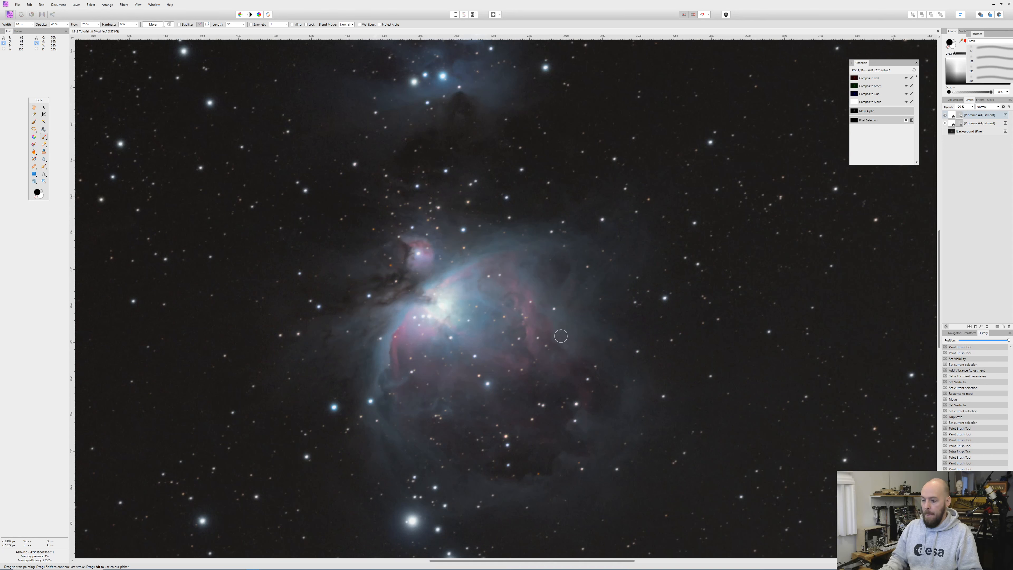
- Raise the brush opacity to about 75%, paint more black around the bright core, and compare with the mask disabled
click(457, 321)
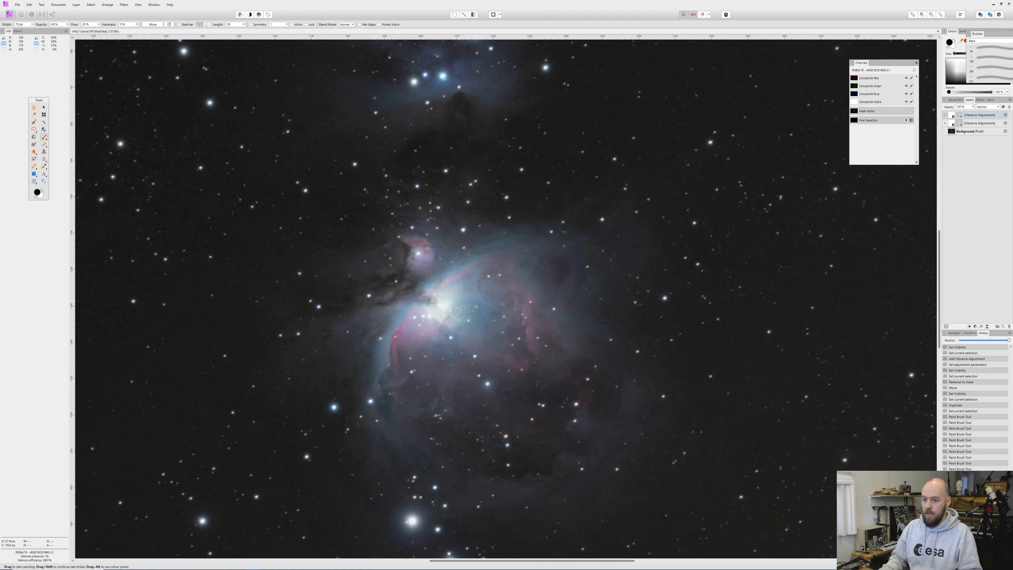
click(66, 24)
drag(68, 31, 81, 32)
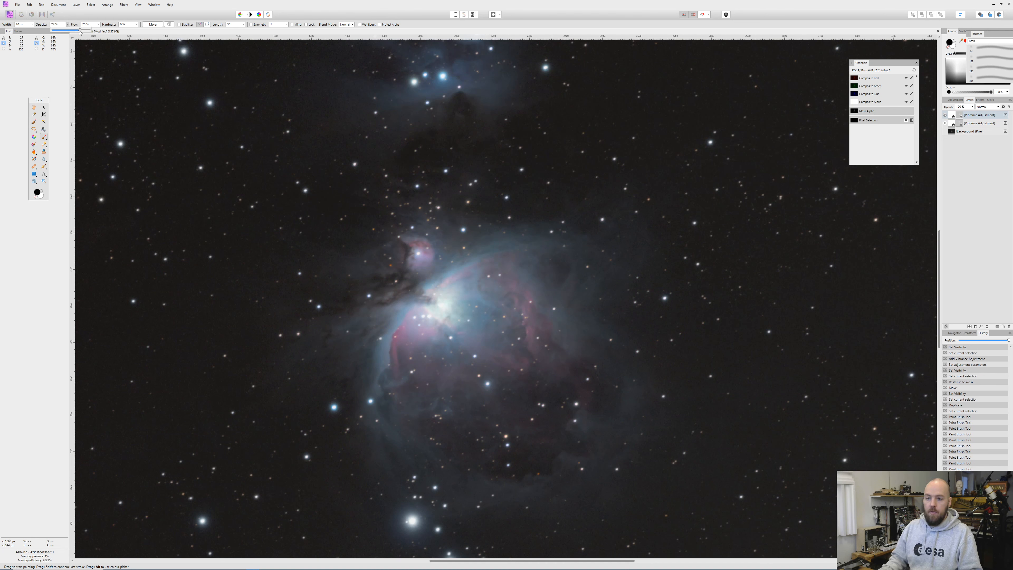
click(443, 312)
click(445, 310)
click(449, 310)
click(451, 309)
click(454, 308)
click(458, 306)
click(457, 306)
click(453, 310)
click(447, 316)
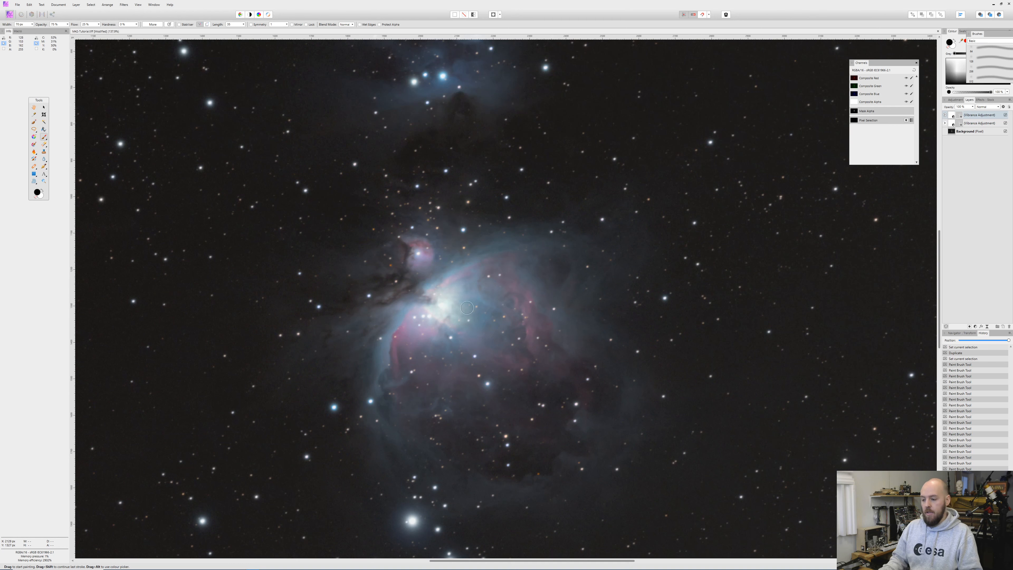
shift+click(960, 115)
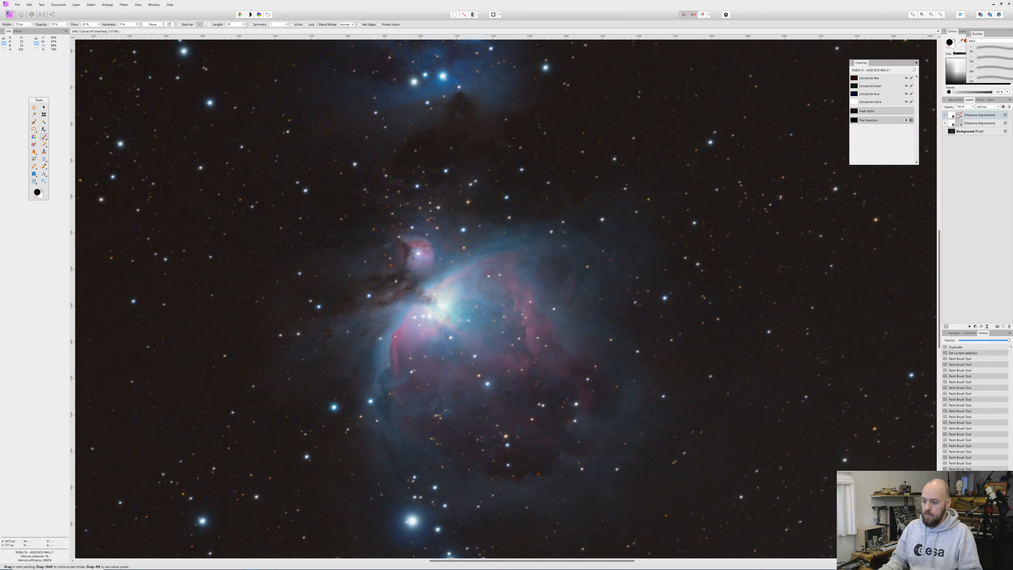
shift+click(960, 115)
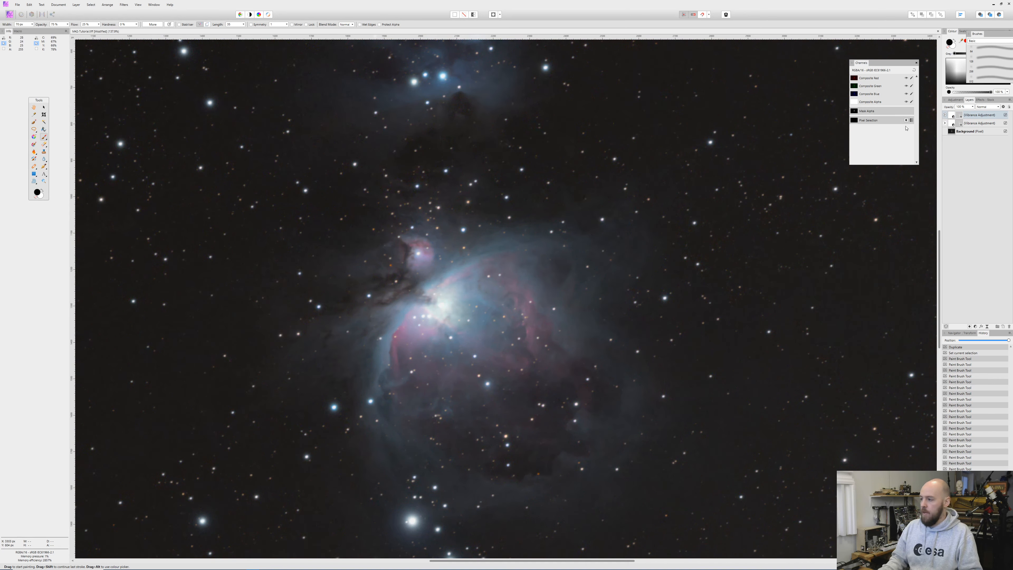
- Switch back to white and paint on the upper mask along the nebula's blue left rim and lower edge
click(42, 191)
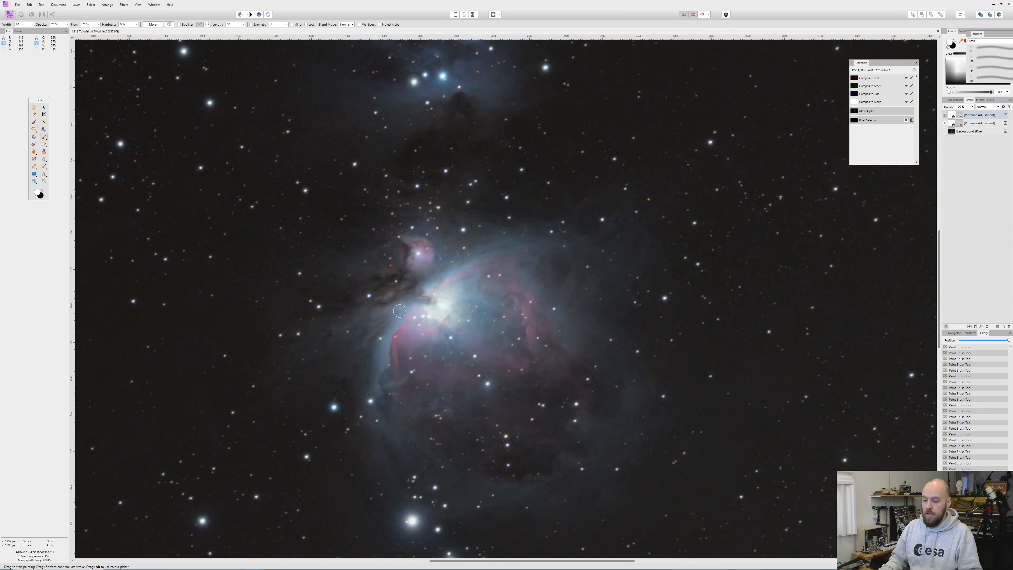
mouse_move(385, 340)
mouse_down()
mouse_move(374, 375)
mouse_move(389, 331)
mouse_move(378, 376)
mouse_up()
drag(380, 432, 396, 449)
mouse_move(430, 281)
mouse_down()
mouse_move(478, 303)
mouse_move(469, 292)
mouse_up()
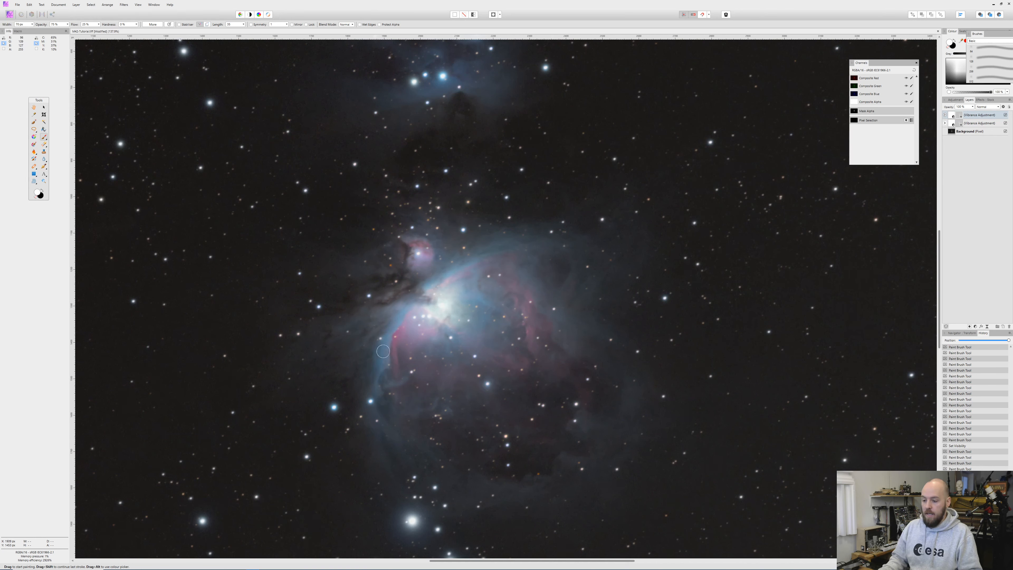
mouse_move(385, 386)
mouse_down()
mouse_move(395, 382)
mouse_move(377, 397)
mouse_move(391, 417)
mouse_up()
drag(391, 423, 409, 468)
mouse_move(403, 479)
mouse_down()
mouse_move(402, 498)
mouse_move(559, 487)
mouse_up()
drag(399, 310, 361, 336)
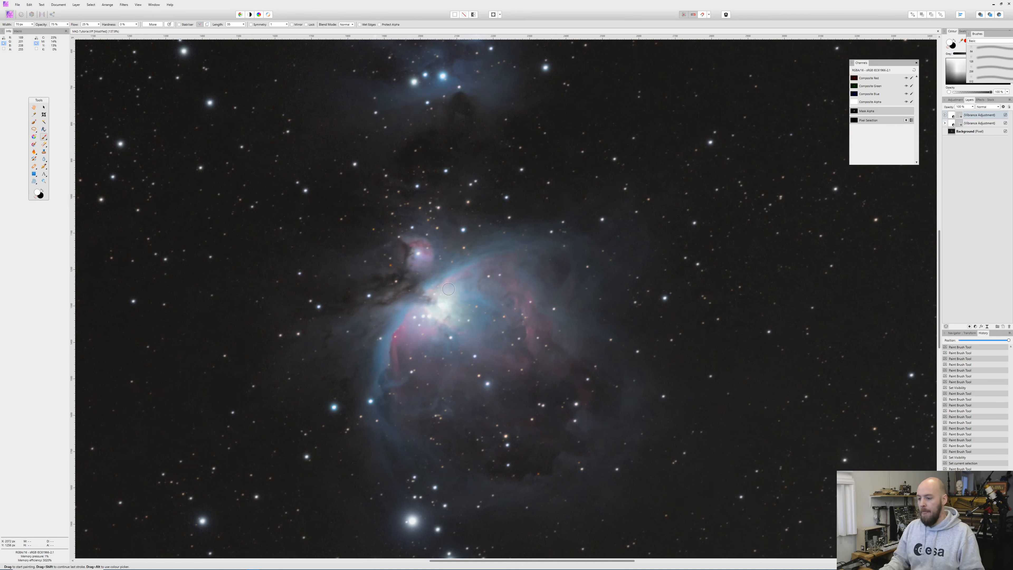
- Paint white on the upper mask over the nebula's upper arc, right side, lower edge and the small round nebula above the core
mouse_move(470, 288)
mouse_down()
mouse_move(494, 298)
mouse_move(476, 305)
mouse_up()
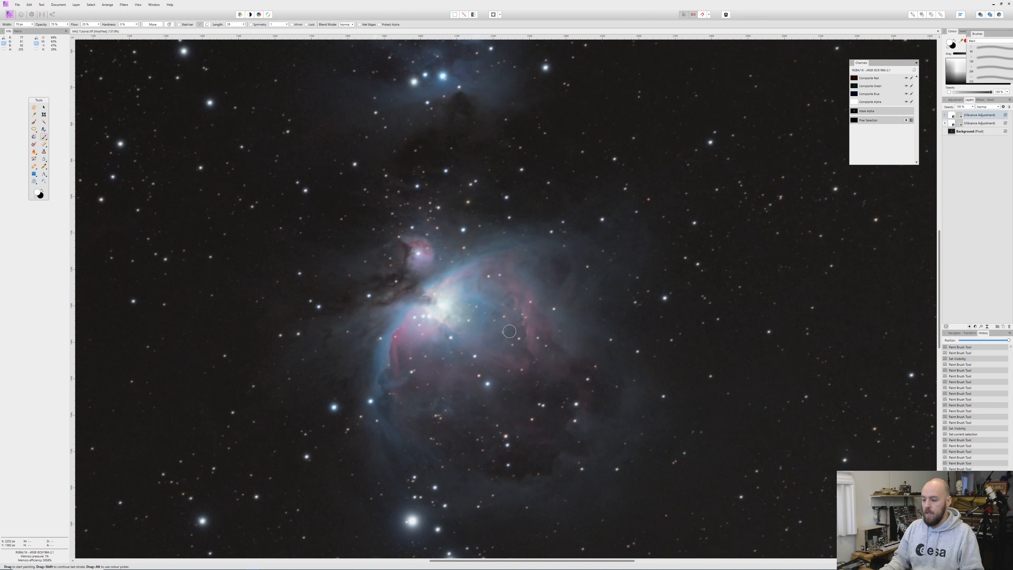
mouse_move(523, 264)
mouse_down()
mouse_move(558, 318)
mouse_move(545, 281)
mouse_move(557, 299)
mouse_move(568, 261)
mouse_move(553, 280)
mouse_up()
drag(559, 275, 568, 247)
mouse_move(568, 246)
mouse_down()
mouse_move(574, 298)
mouse_move(563, 297)
mouse_move(570, 265)
mouse_move(568, 308)
mouse_move(584, 307)
mouse_up()
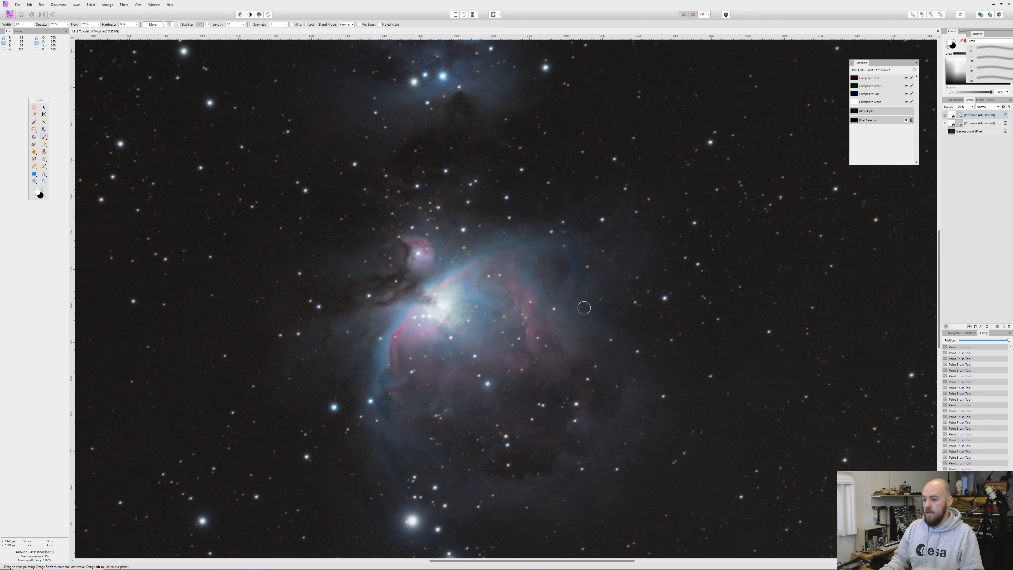
drag(580, 247, 538, 244)
drag(538, 243, 498, 240)
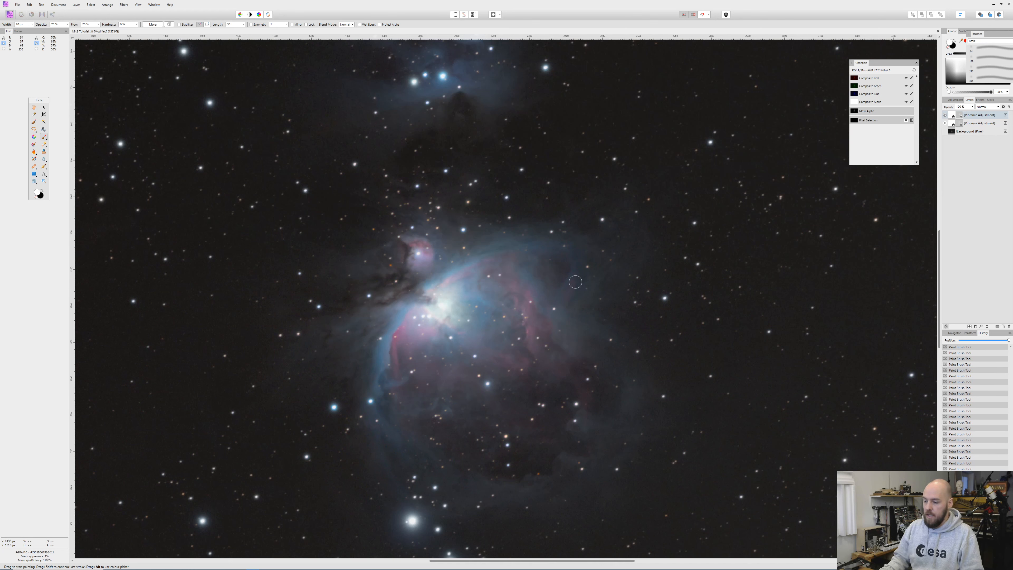
drag(583, 441, 511, 482)
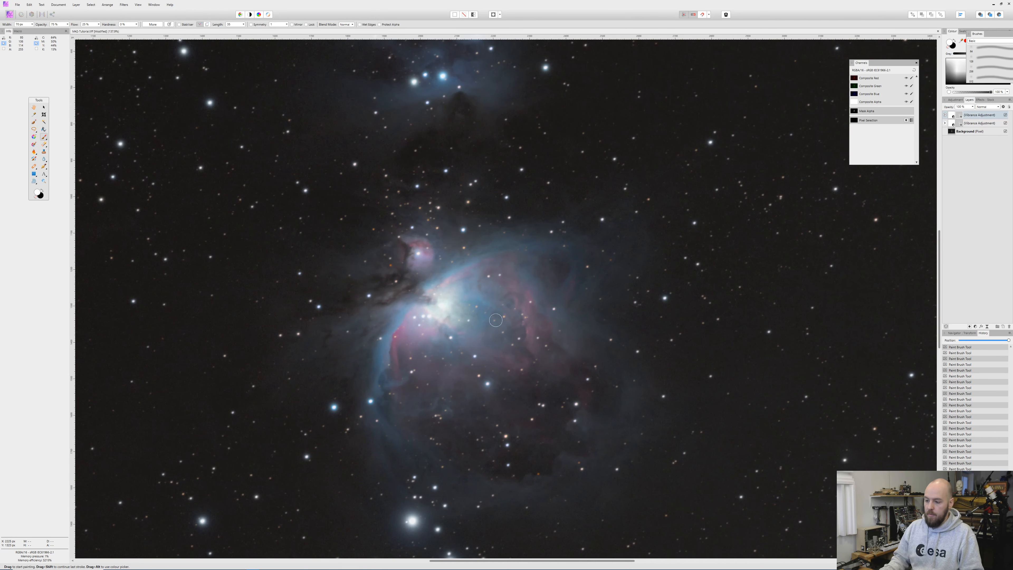
drag(402, 314, 385, 313)
click(411, 262)
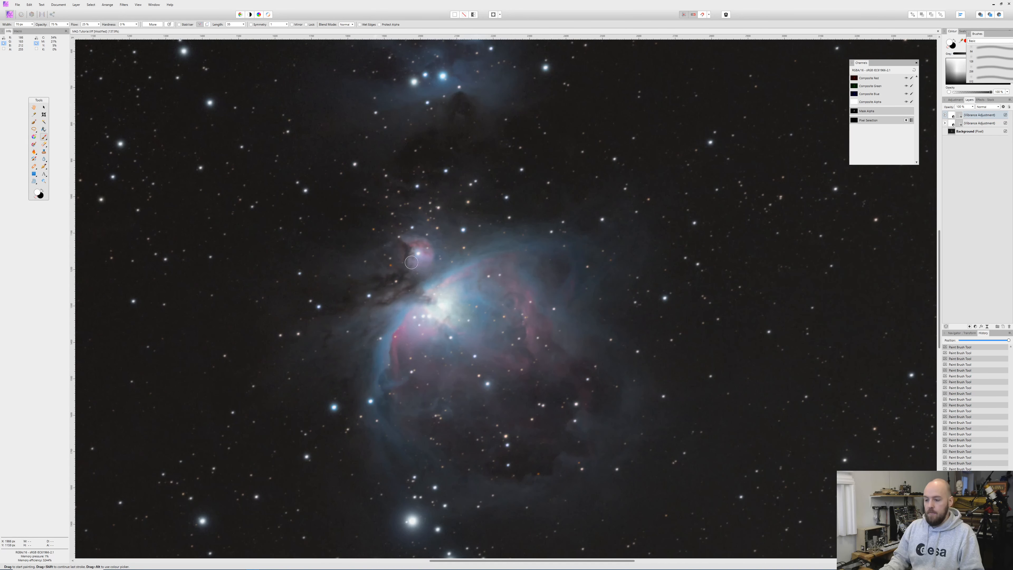
- Examine the colour balance of the nebula and the star field at several magnifications
scroll(451, 212, down, 5)
scroll(439, 260, up, 4)
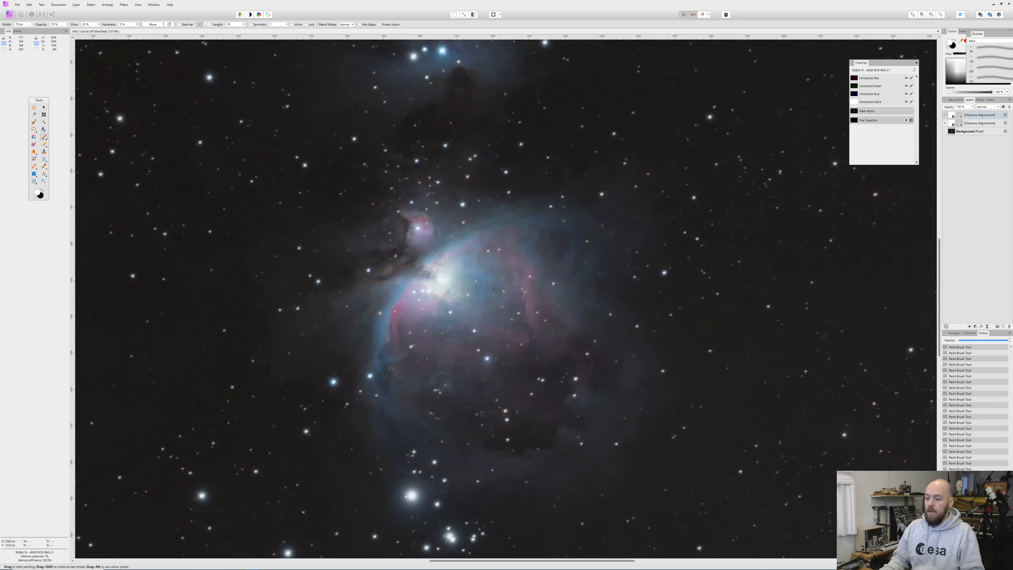
scroll(439, 260, down, 2)
scroll(427, 163, up, 3)
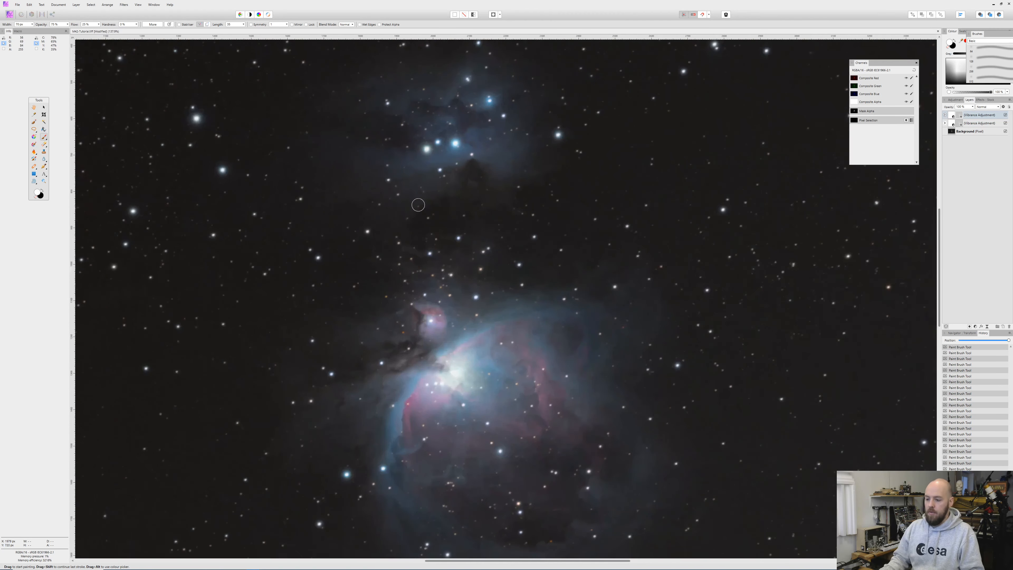
scroll(451, 365, down, 2)
scroll(451, 365, down, 1)
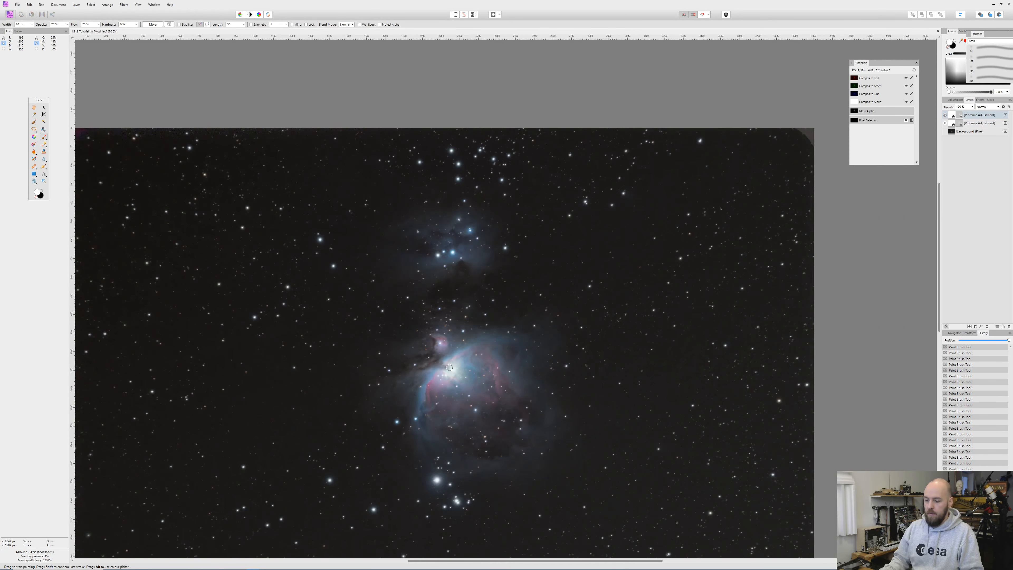
scroll(450, 367, up, 2)
scroll(450, 367, up, 1)
scroll(495, 286, down, 4)
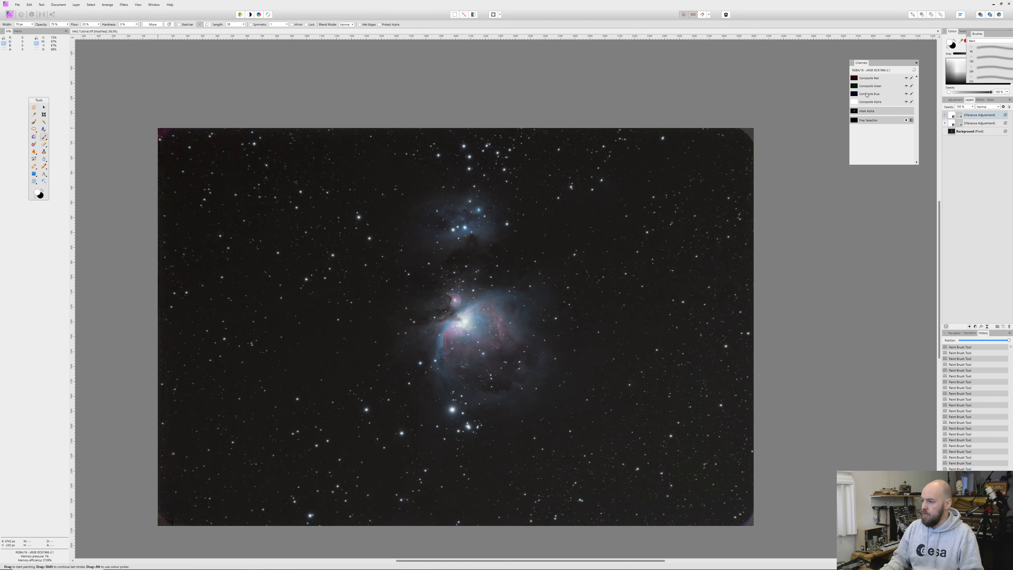
- Select the Background layer and view the composite red, green and blue channels individually in greyscale
click(981, 131)
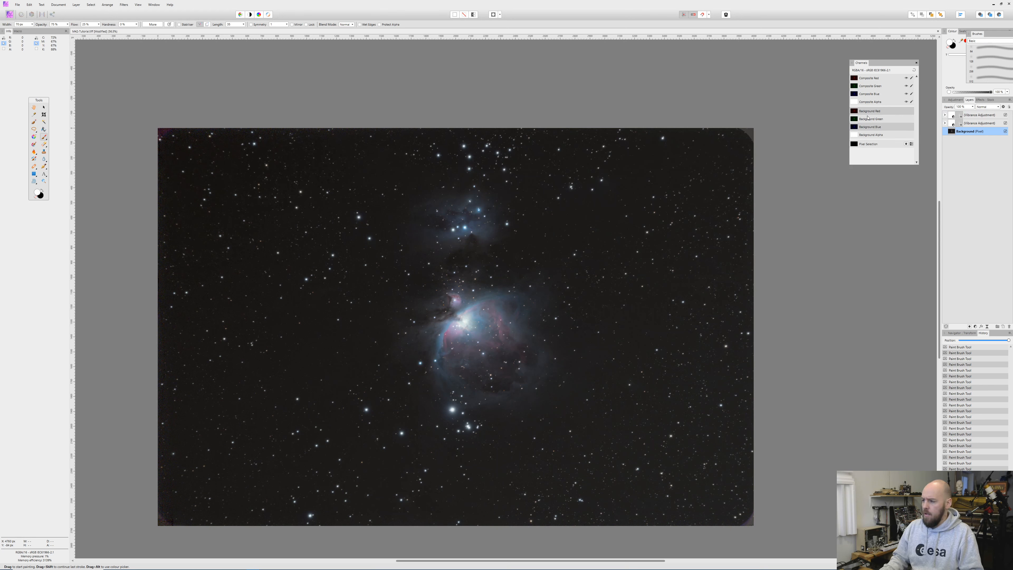
alt+click(868, 78)
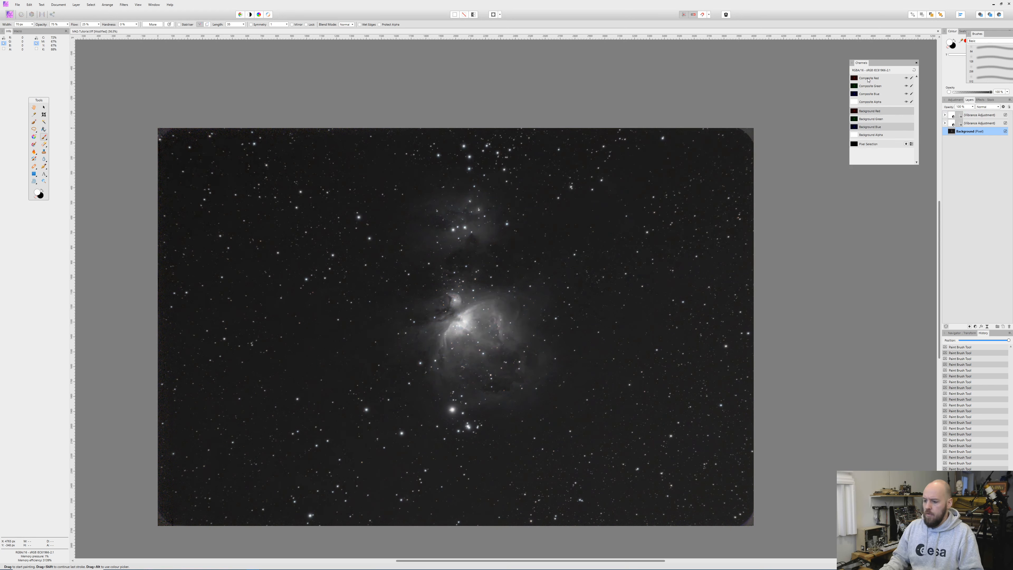
alt+click(868, 86)
alt+click(869, 95)
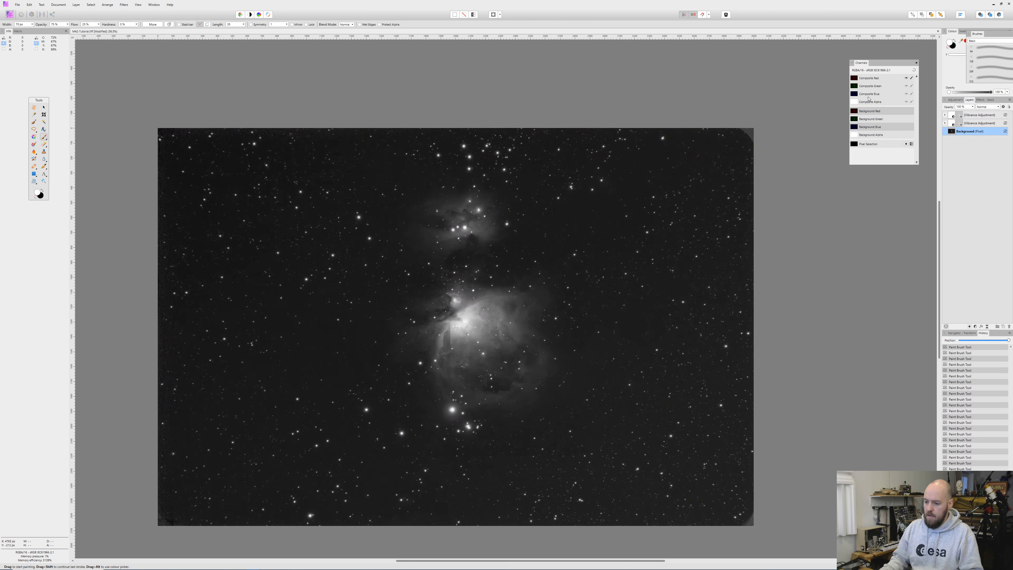
- Show only the composite red channel, create a greyscale layer from the Background Red channel and move it above the Vibrance adjustments
alt+click(868, 78)
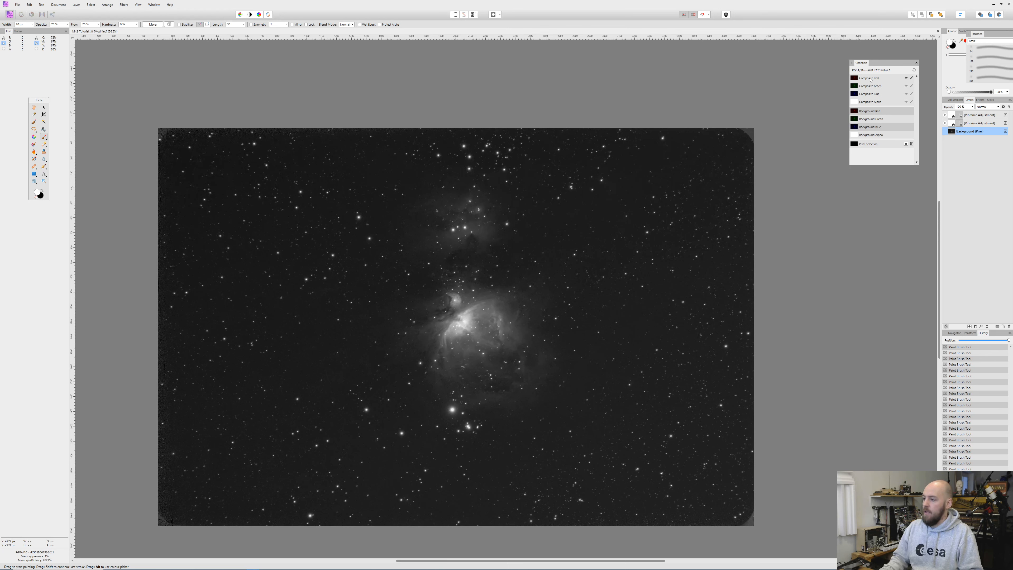
right_click(872, 113)
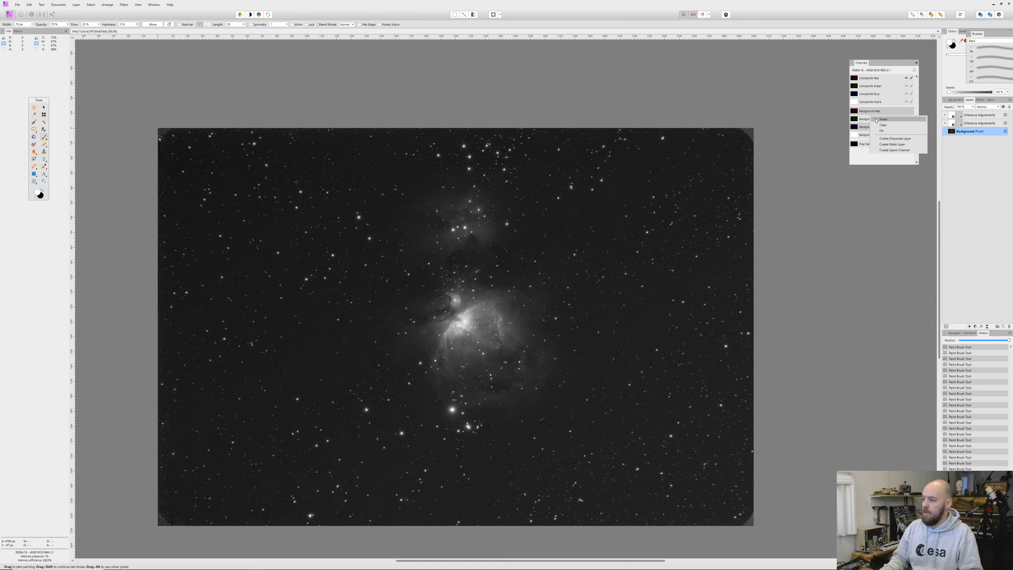
click(894, 138)
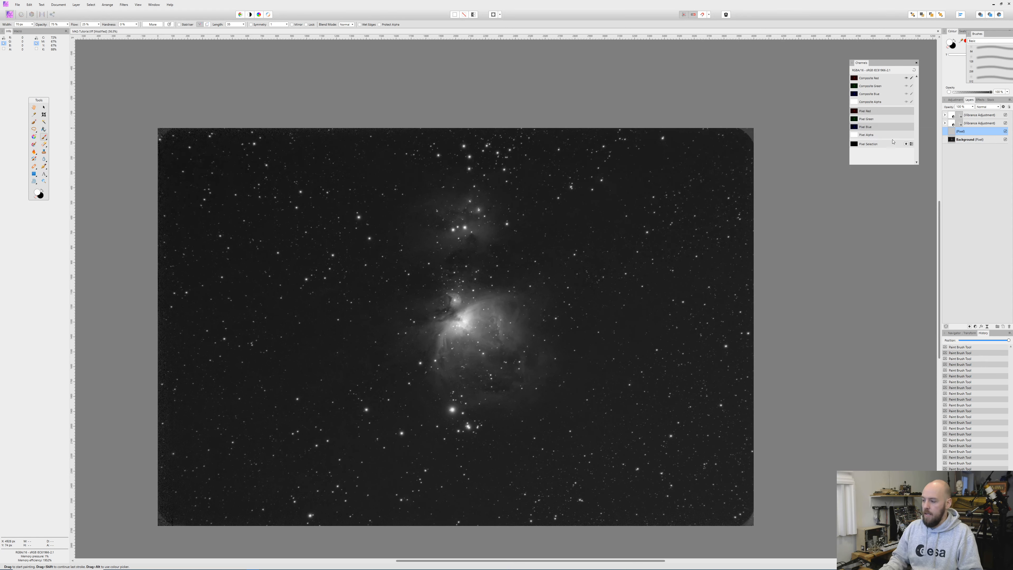
key(ctrl+shift+bracketright)
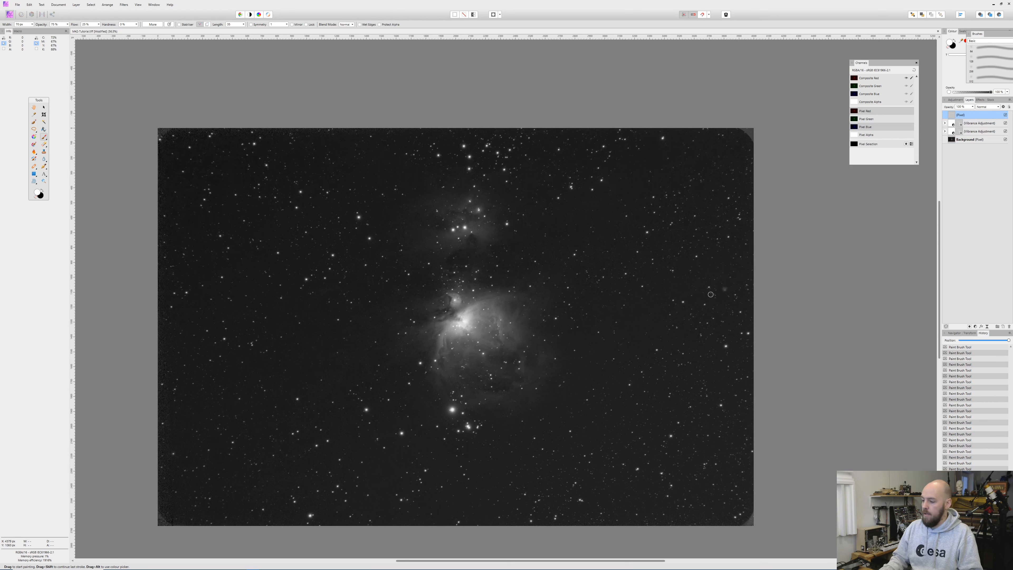
- Add a Curves adjustment above the greyscale layer and pull down its lower midtones to increase the nebula's contrast
click(976, 326)
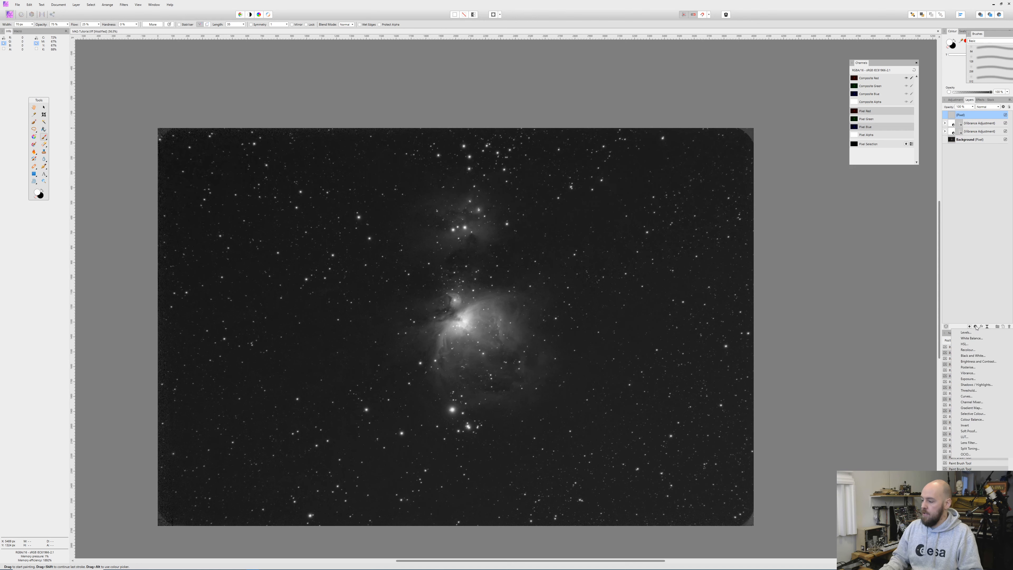
click(970, 397)
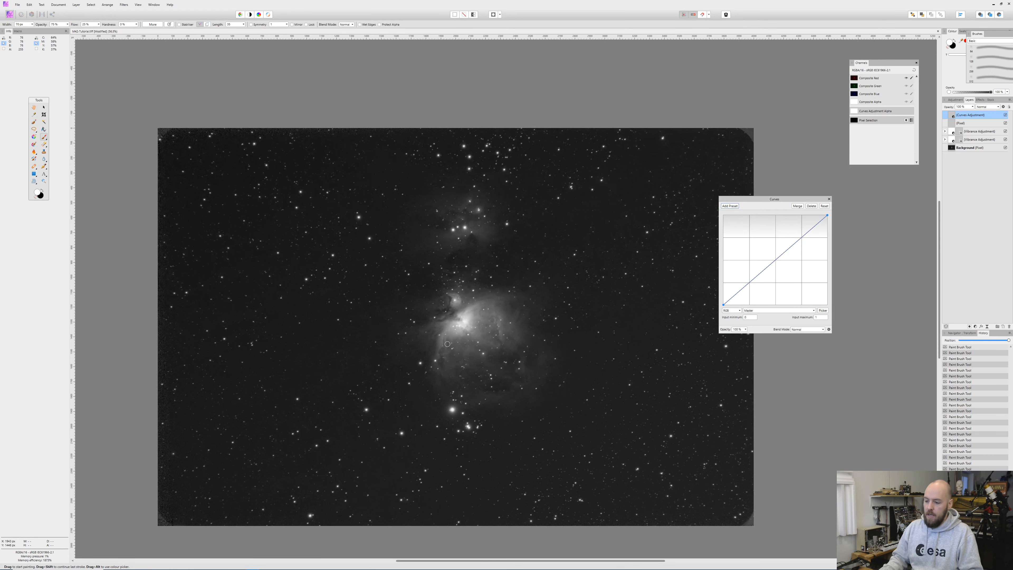
scroll(447, 344, up, 4)
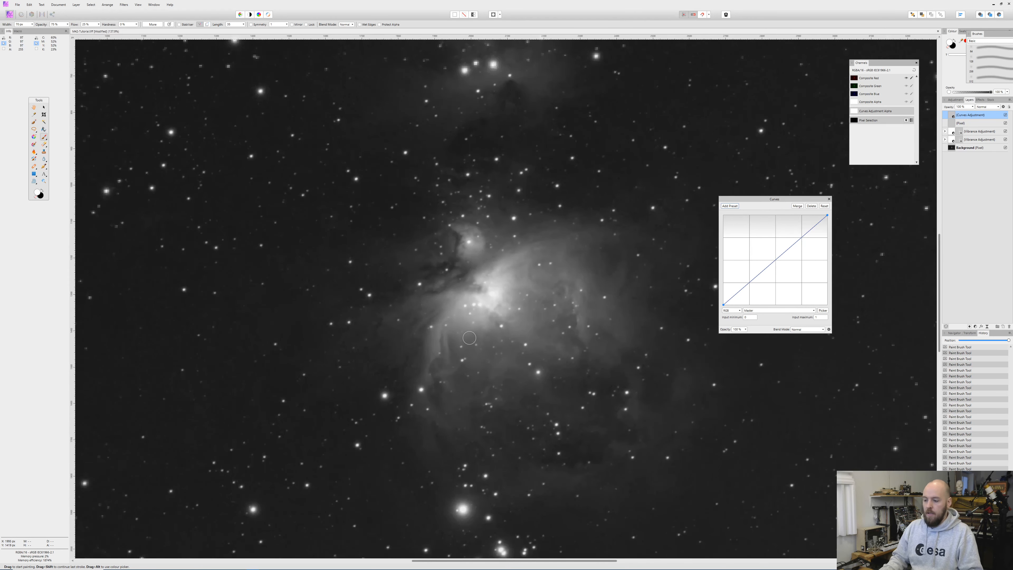
scroll(469, 338, up, 1)
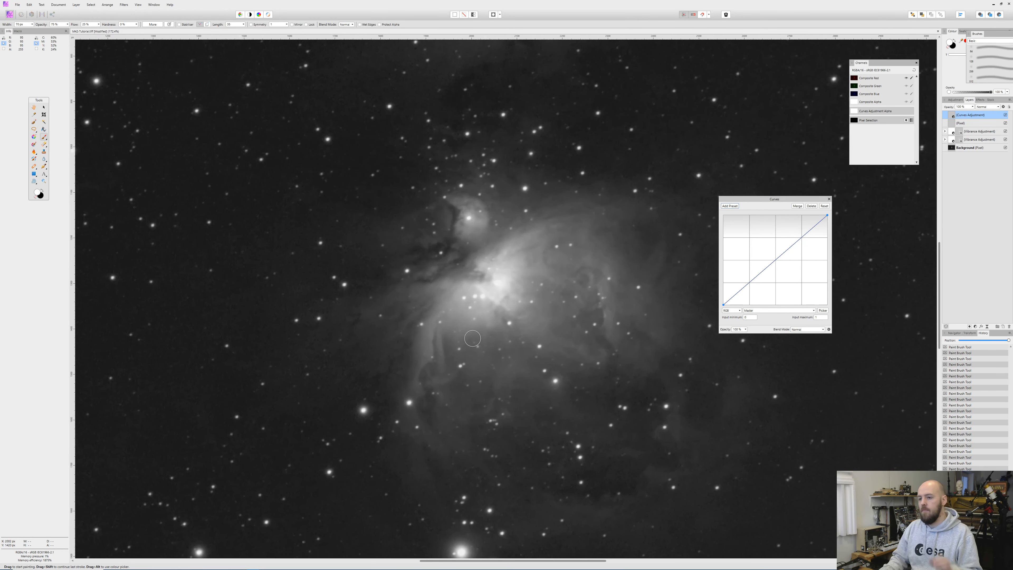
mouse_move(447, 344)
mouse_down()
mouse_move(450, 328)
mouse_move(426, 392)
mouse_move(436, 421)
mouse_up()
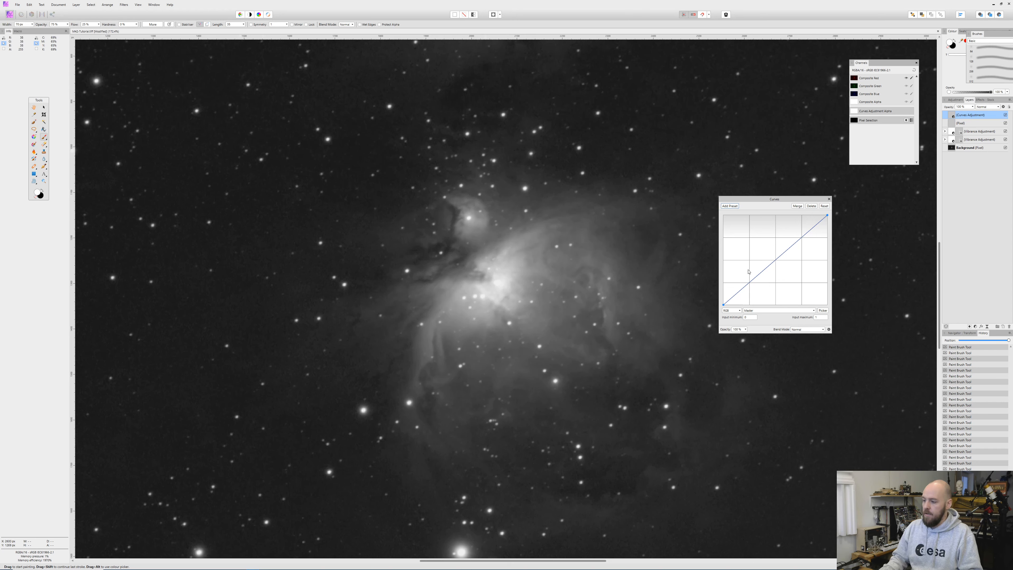
click(745, 287)
click(780, 256)
drag(758, 275, 763, 283)
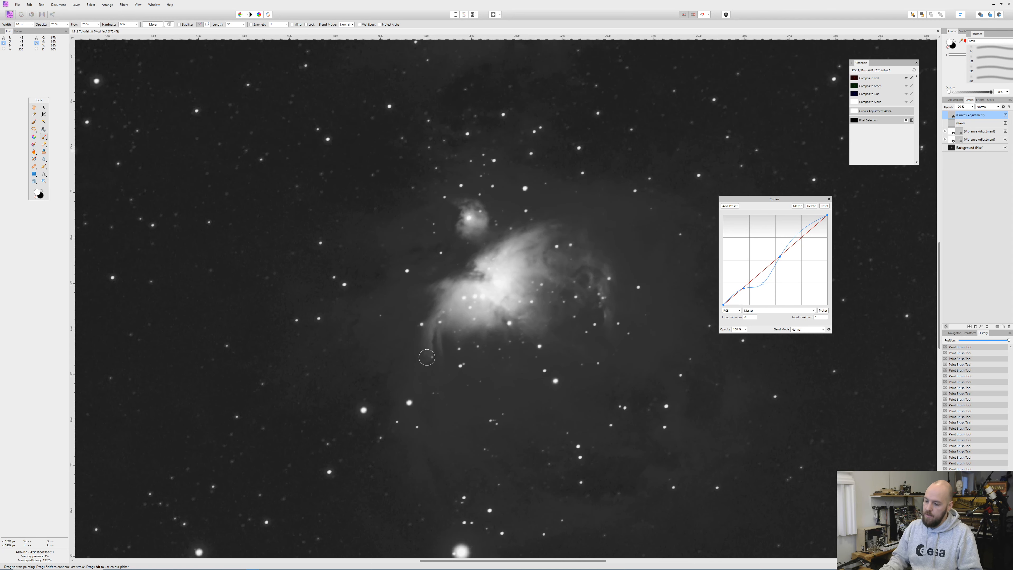
- Refine the curve into a stronger S-shape that darkens the shadows and lifts the midtones, and merge it into the greyscale layer
mouse_move(744, 288)
mouse_down()
mouse_move(733, 294)
mouse_move(748, 293)
mouse_up()
mouse_move(780, 258)
mouse_down()
mouse_move(788, 248)
mouse_move(782, 269)
mouse_move(773, 254)
mouse_move(802, 229)
mouse_move(807, 237)
mouse_up()
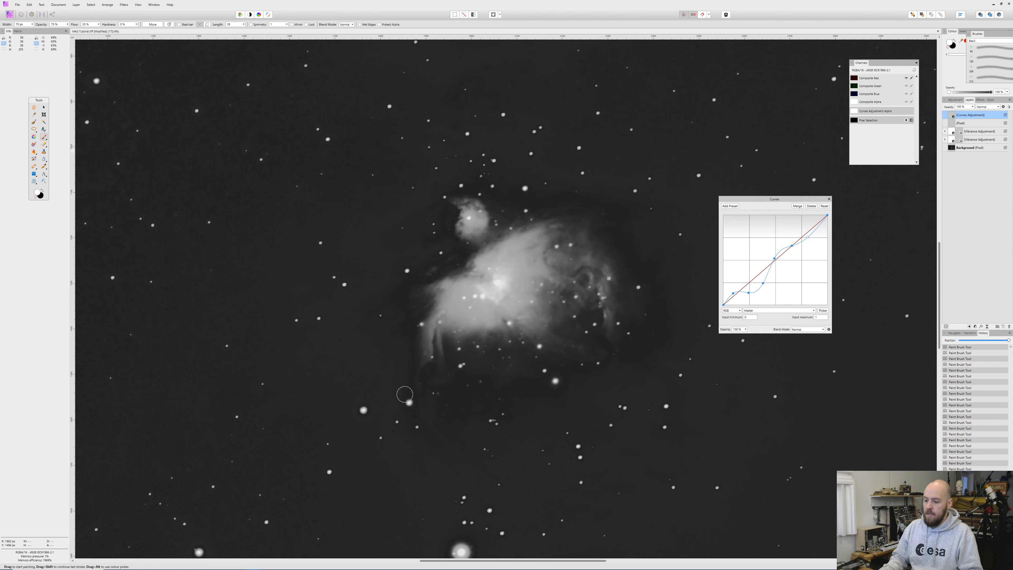
drag(763, 283, 733, 297)
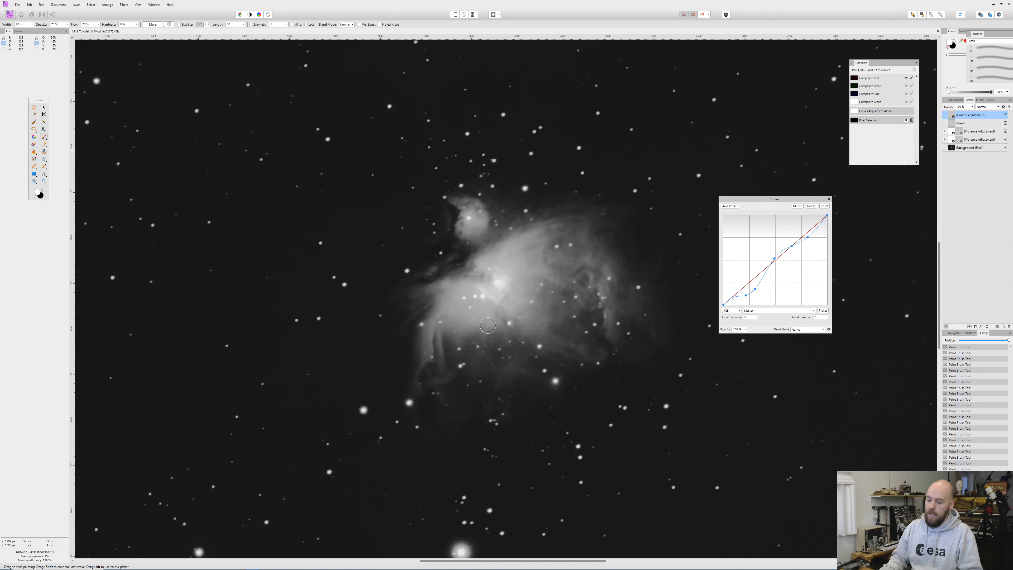
click(798, 206)
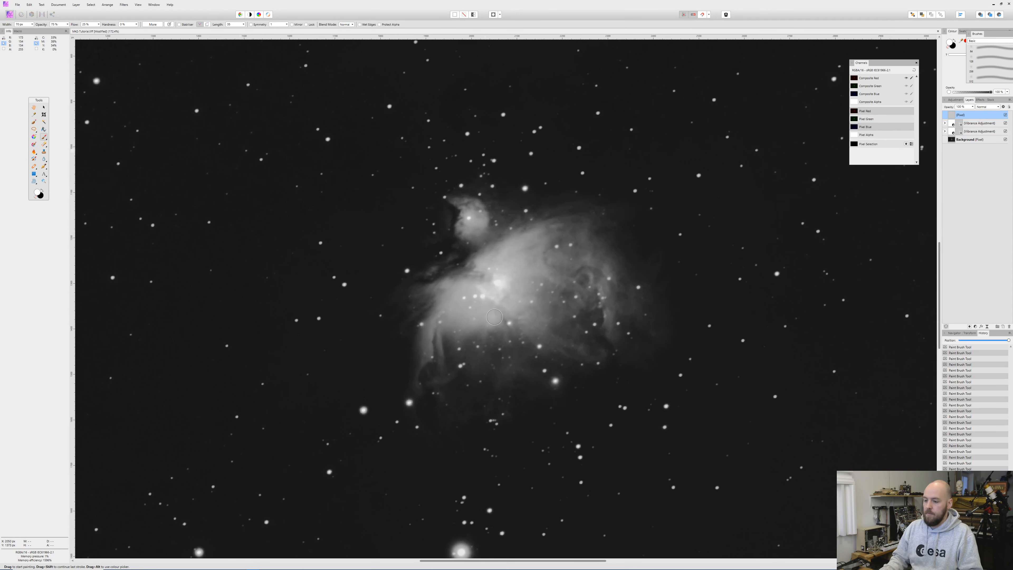
- Using the Burn Brush with Midtones tonal range, darken the nebula's bright core and the area just below it
click(34, 153)
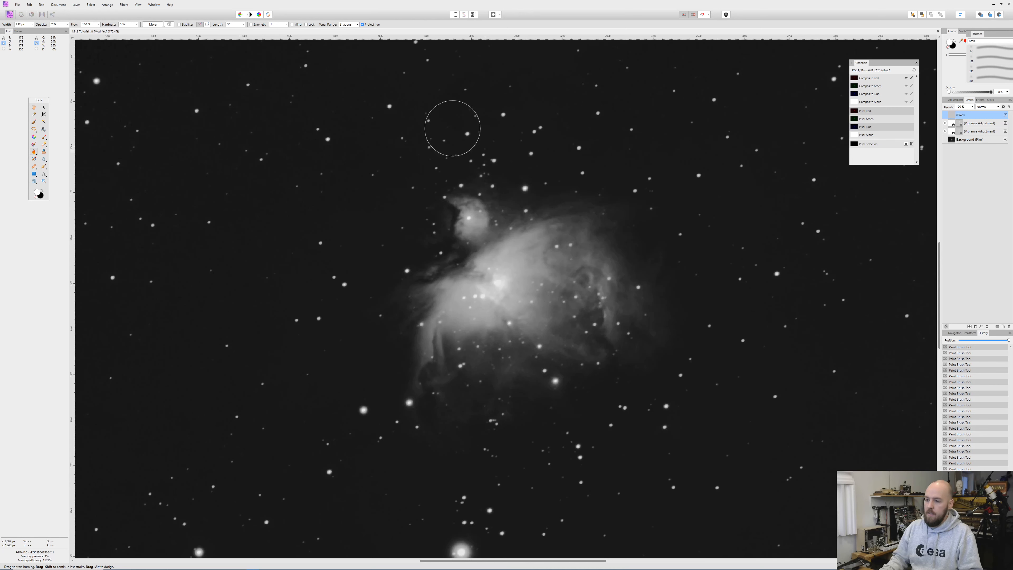
click(358, 25)
click(347, 36)
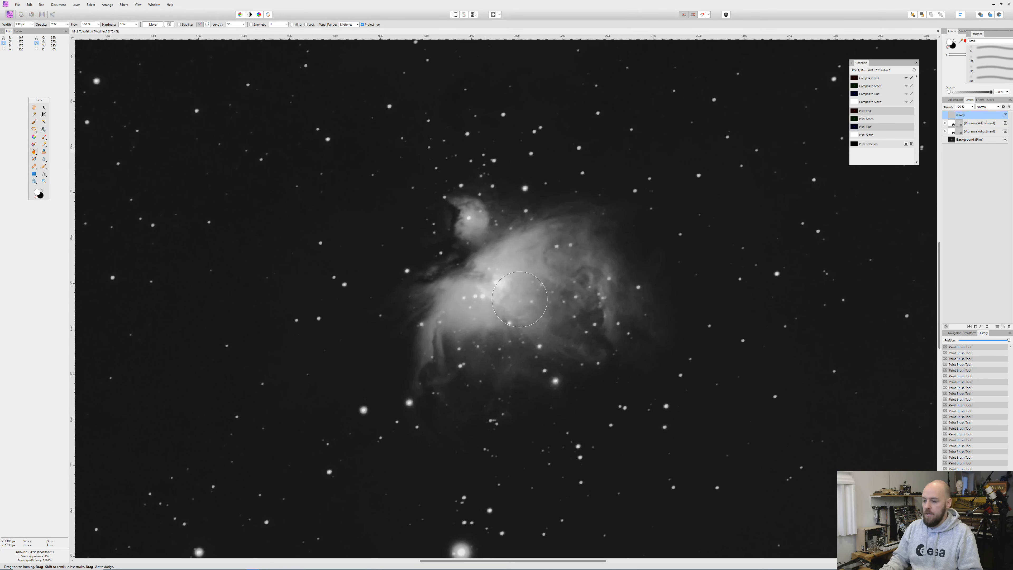
click(527, 306)
click(493, 317)
click(488, 319)
click(483, 322)
click(479, 324)
click(469, 326)
click(470, 330)
click(473, 333)
click(474, 336)
click(480, 342)
click(481, 344)
click(484, 338)
click(487, 327)
click(501, 327)
click(517, 326)
click(527, 319)
click(533, 303)
click(530, 304)
click(523, 309)
click(515, 309)
click(489, 303)
click(484, 331)
click(482, 335)
click(480, 352)
click(481, 355)
click(486, 346)
click(487, 335)
click(488, 335)
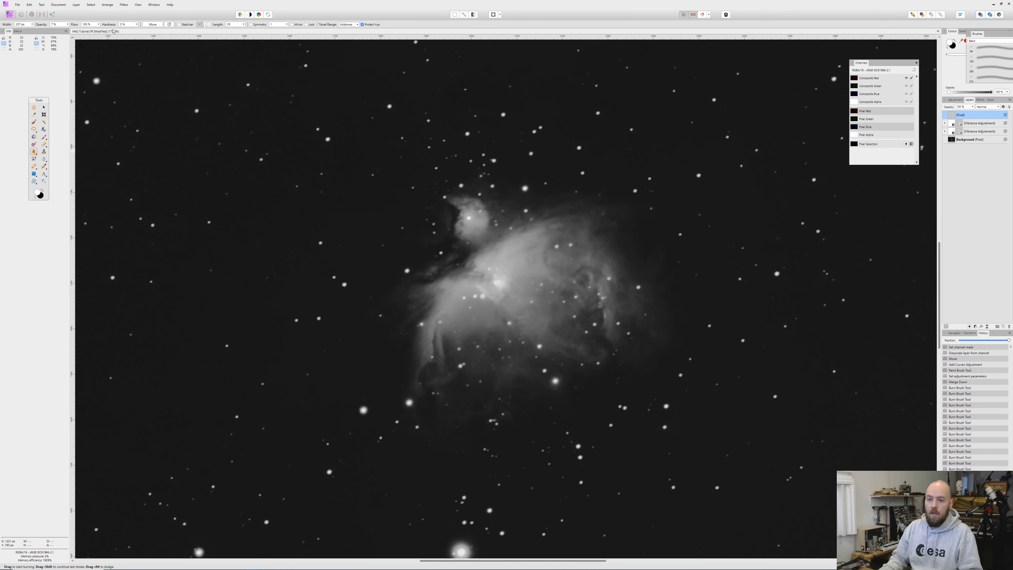
- Raise the Burn Brush opacity and darken the bright core and its surroundings further
click(68, 25)
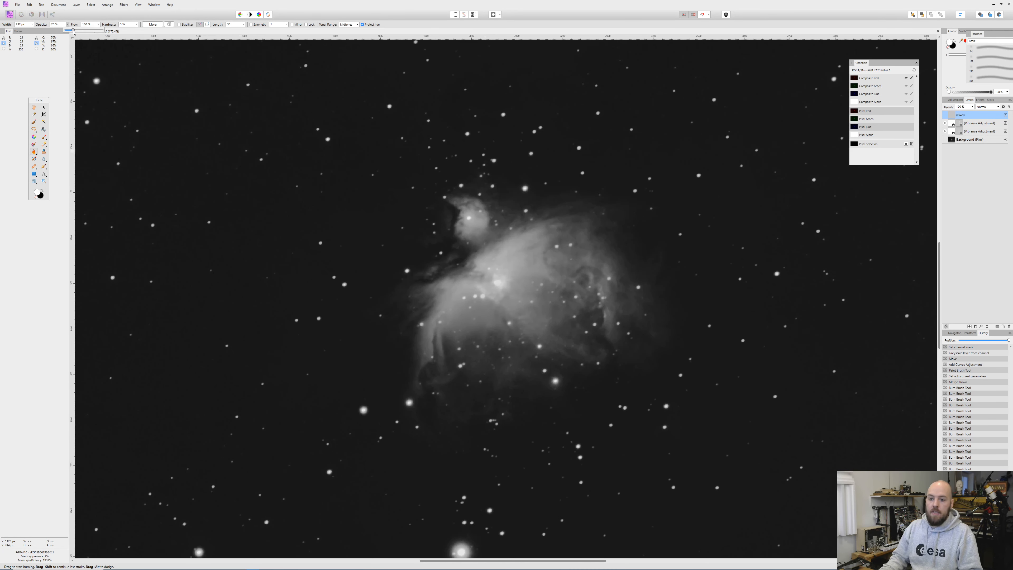
click(474, 336)
click(481, 334)
click(487, 336)
click(490, 345)
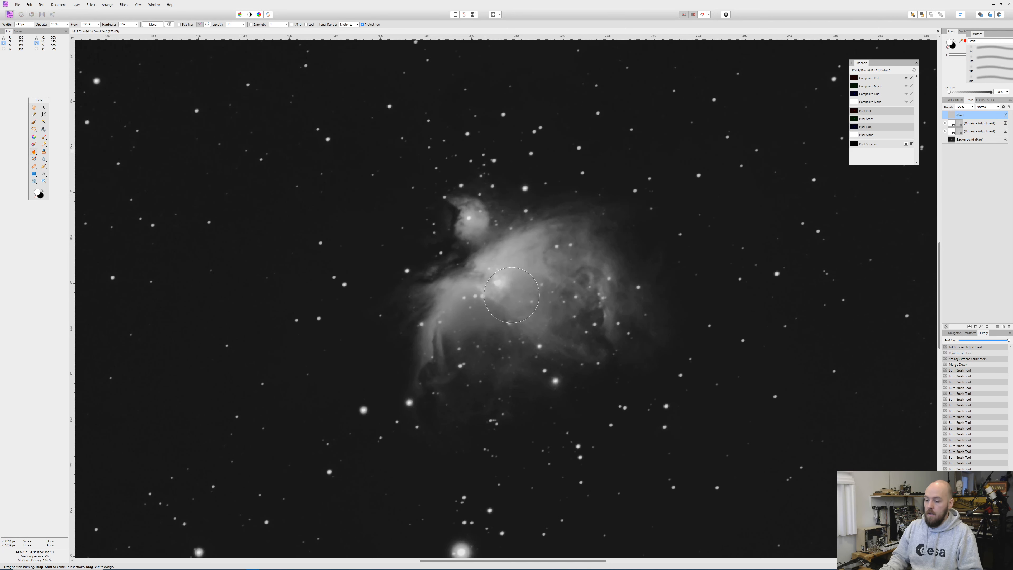
click(523, 299)
click(525, 285)
click(543, 296)
click(530, 318)
mouse_move(526, 308)
mouse_down()
mouse_move(500, 296)
mouse_move(512, 281)
mouse_up()
click(513, 285)
click(482, 323)
click(487, 331)
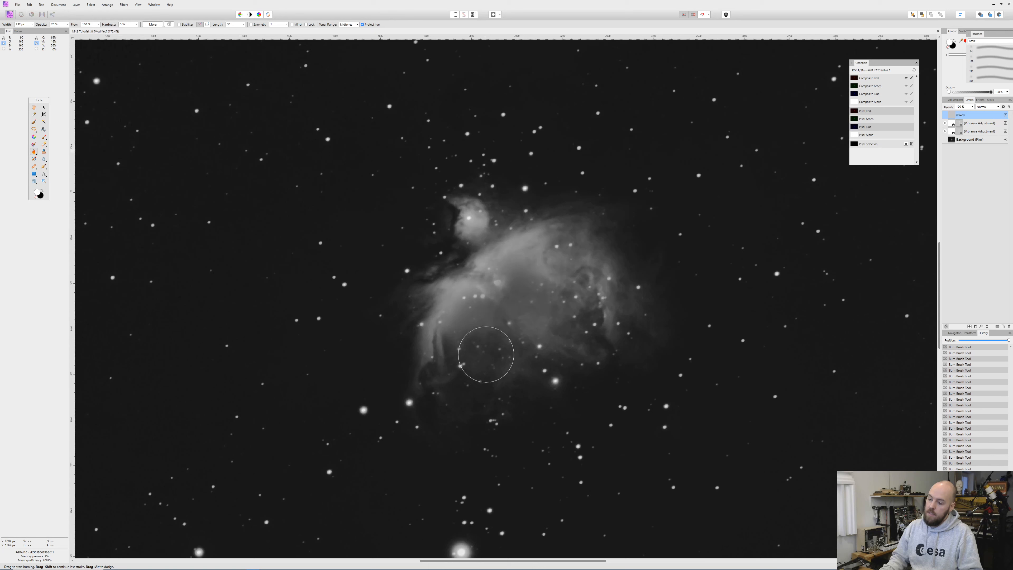
- Burn the nebula's lower interior and the area along its inner right side
drag(477, 355, 513, 316)
drag(547, 359, 519, 327)
mouse_move(582, 354)
mouse_down()
mouse_move(601, 319)
mouse_move(596, 284)
mouse_up()
drag(603, 330, 608, 316)
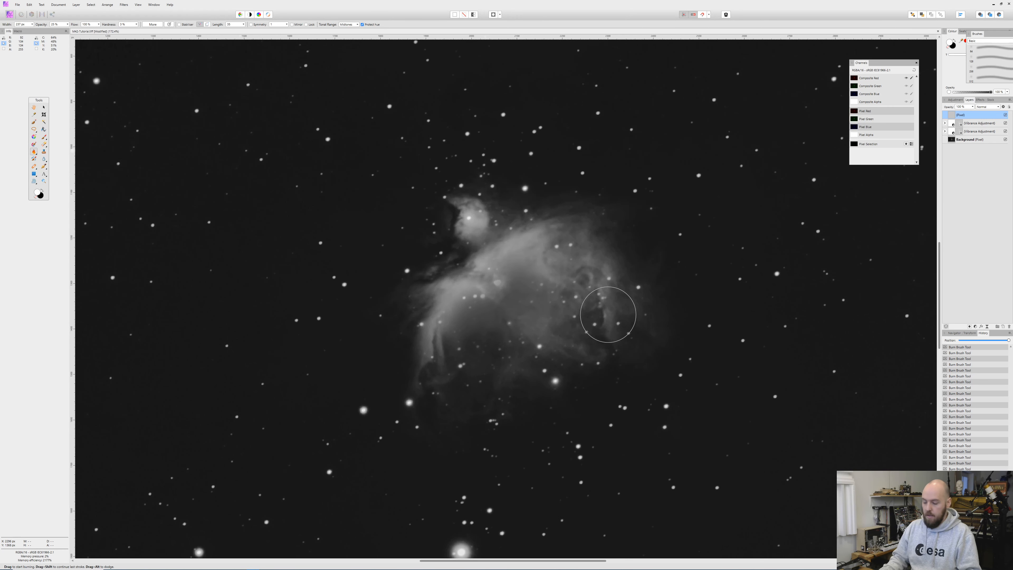
- Using a smaller Dodge Brush with Midtones tonal range, brighten the nebula's left rim
click(34, 152)
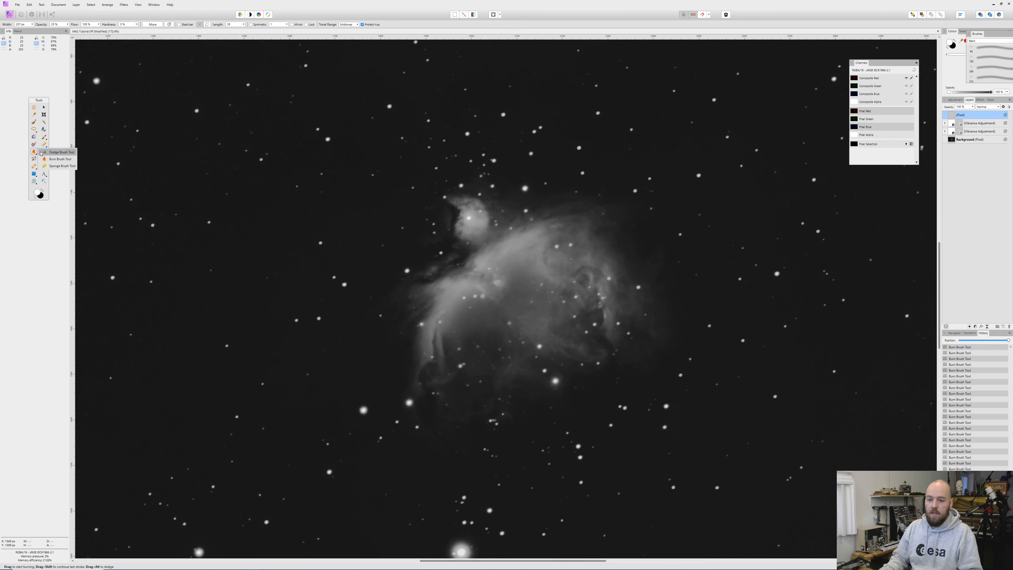
click(55, 151)
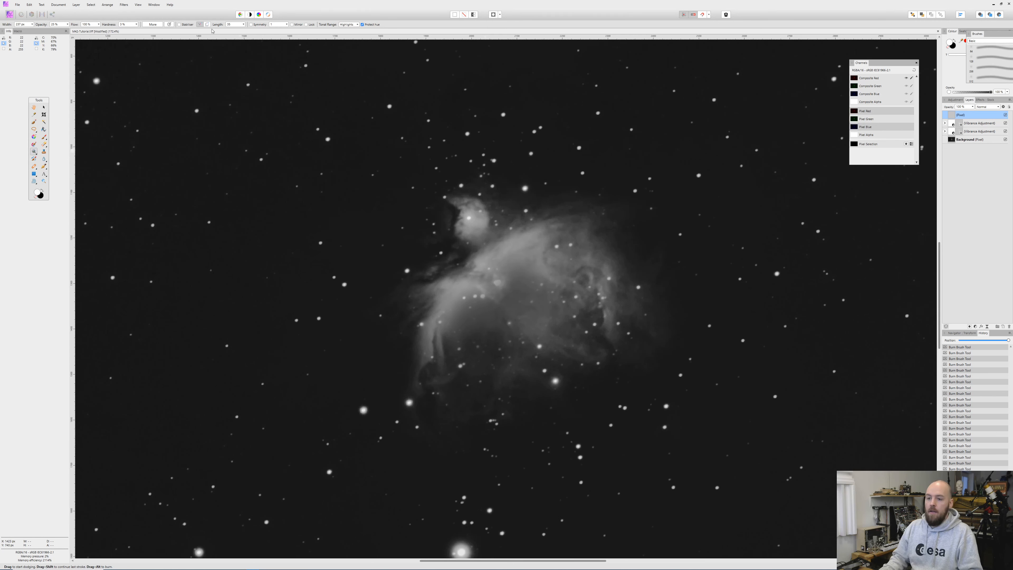
click(32, 25)
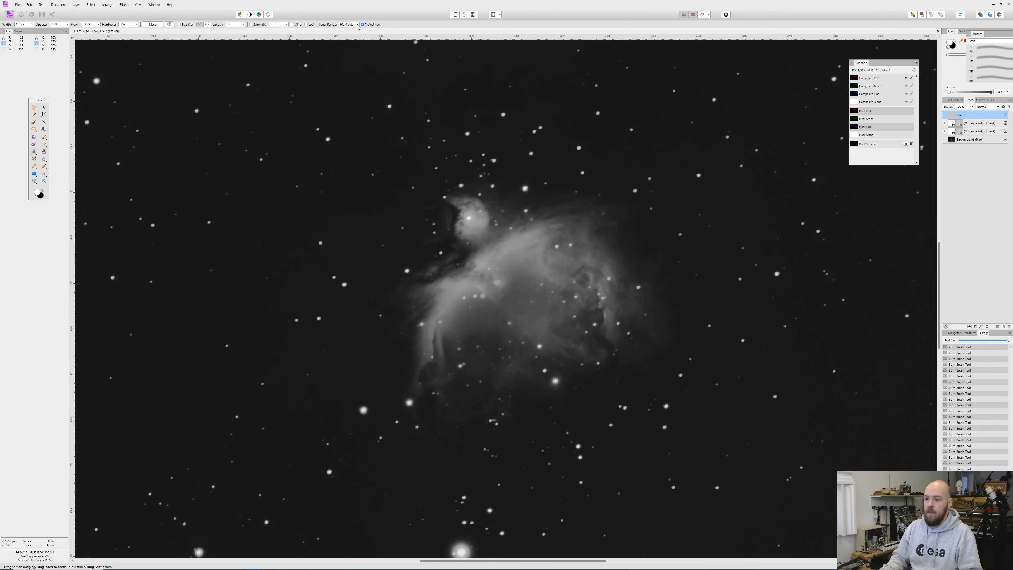
click(348, 25)
click(347, 34)
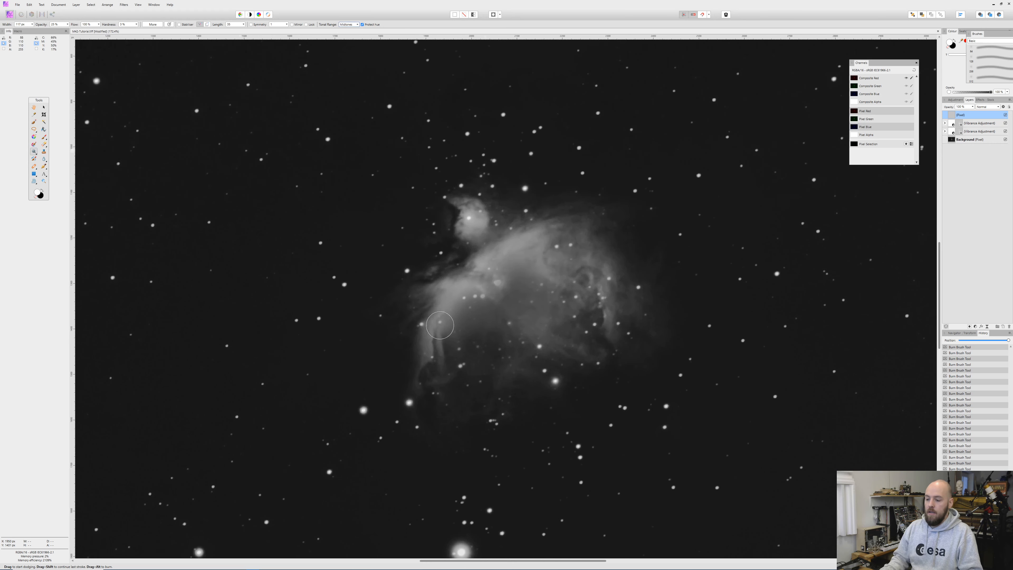
scroll(432, 344, up, 5)
mouse_move(415, 356)
mouse_down()
mouse_move(419, 305)
mouse_move(414, 364)
mouse_move(432, 282)
mouse_move(422, 363)
mouse_move(422, 272)
mouse_move(415, 361)
mouse_move(411, 291)
mouse_move(407, 368)
mouse_move(401, 302)
mouse_move(400, 365)
mouse_move(427, 225)
mouse_move(409, 348)
mouse_move(471, 191)
mouse_move(447, 256)
mouse_up()
- Dodge the nebula's right rim and the curled filament beside it
mouse_move(862, 270)
mouse_down()
mouse_move(850, 280)
mouse_move(860, 284)
mouse_up()
mouse_move(861, 284)
mouse_down()
mouse_move(844, 191)
mouse_move(843, 210)
mouse_up()
drag(827, 232, 669, 271)
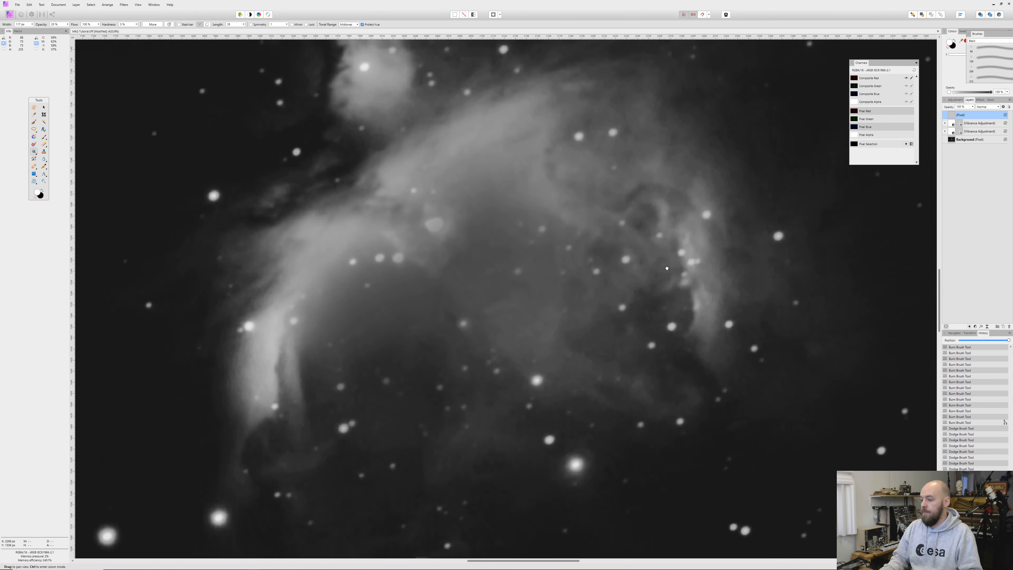
drag(700, 335, 702, 323)
click(690, 311)
click(683, 221)
click(658, 198)
click(654, 203)
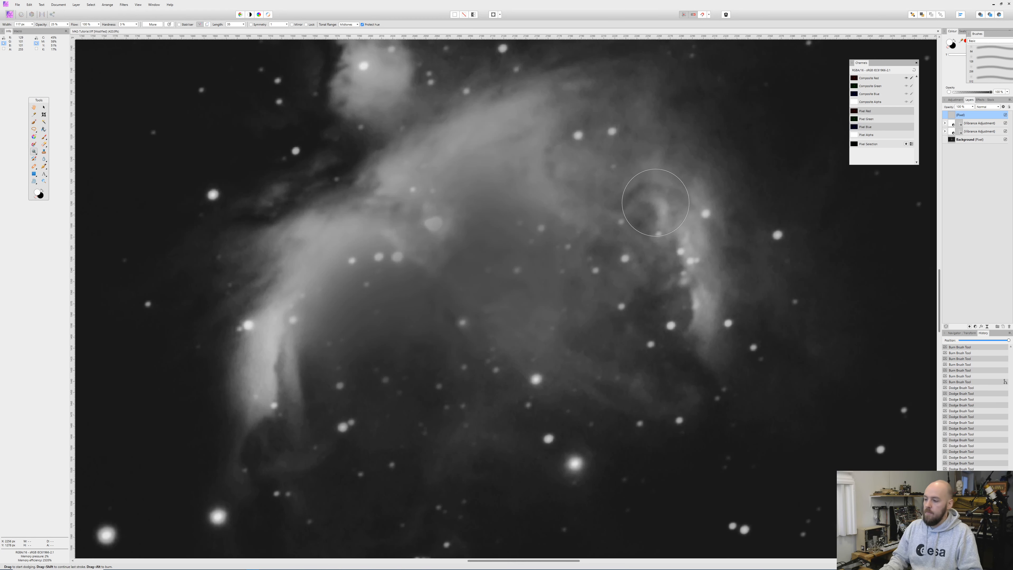
- Reduce the Dodge Brush width to about 40 px and brighten the curled filament and the fine wisps across the nebula's upper interior
click(32, 25)
click(661, 217)
click(654, 203)
click(660, 203)
click(634, 223)
click(610, 231)
click(599, 208)
drag(553, 188, 585, 208)
drag(499, 161, 566, 195)
mouse_move(547, 136)
mouse_down()
mouse_move(626, 232)
mouse_move(654, 246)
mouse_up()
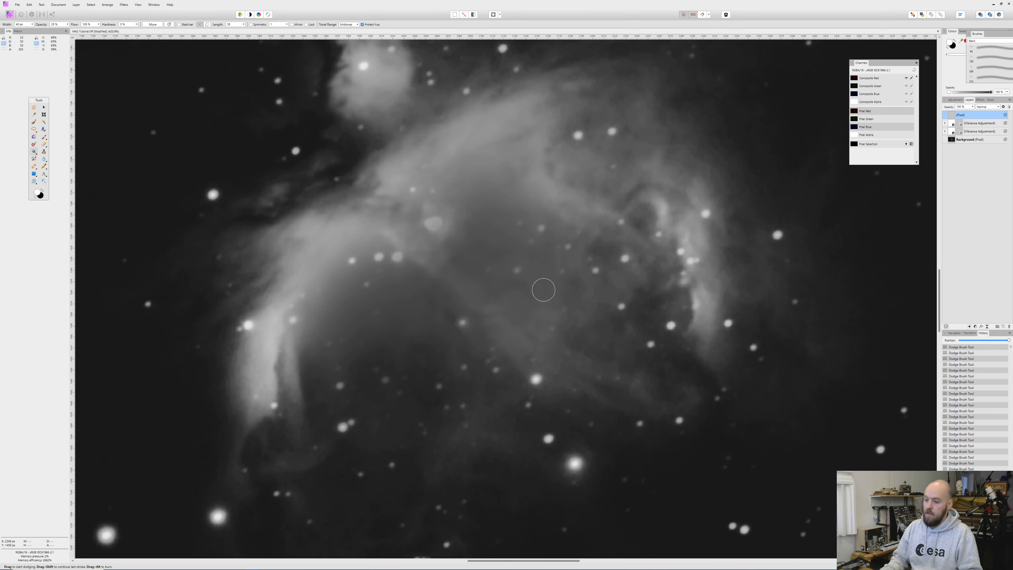
- Dodge the edges of the small round nebula above the core
scroll(473, 308, down, 1)
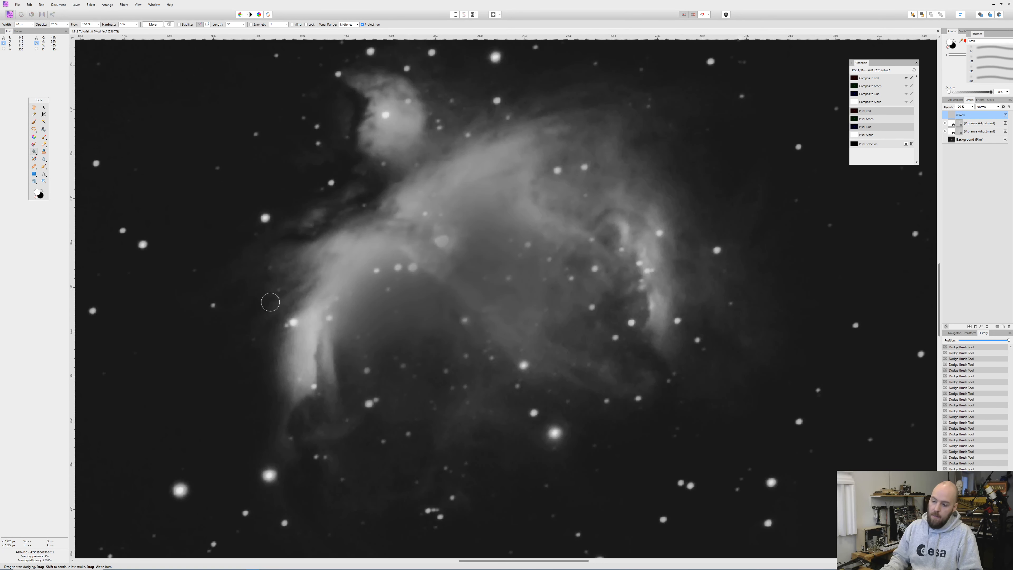
scroll(468, 167, down, 2)
mouse_move(401, 140)
mouse_down()
mouse_move(407, 121)
mouse_move(390, 113)
mouse_move(405, 115)
mouse_up()
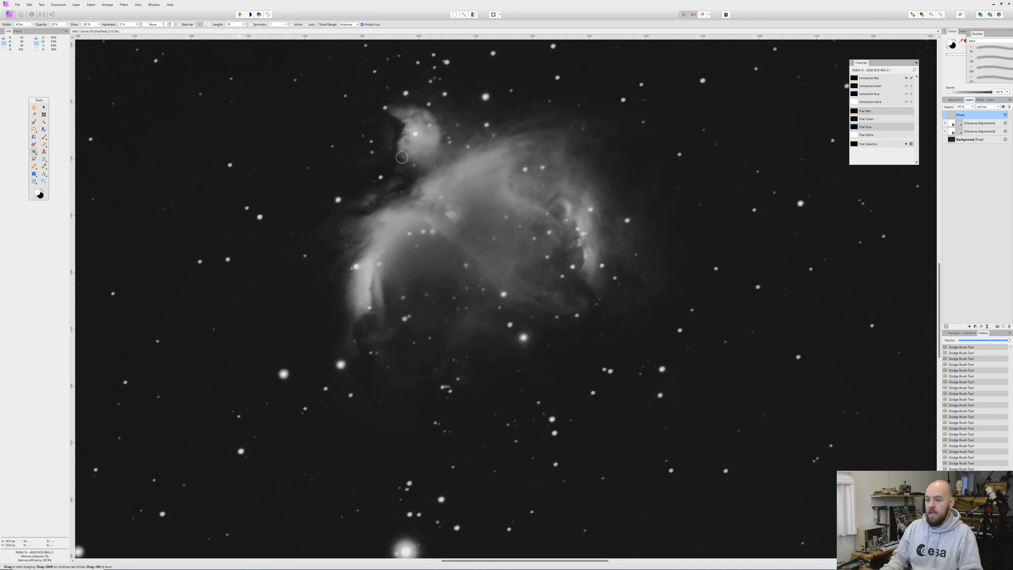
mouse_move(399, 153)
mouse_down()
mouse_move(405, 128)
mouse_move(400, 156)
mouse_move(408, 127)
mouse_move(405, 156)
mouse_move(430, 162)
mouse_up()
- Dodge the wisps running from the nebula's upper arc towards its right rim, and review the whole greyscale image
scroll(521, 273, down, 2)
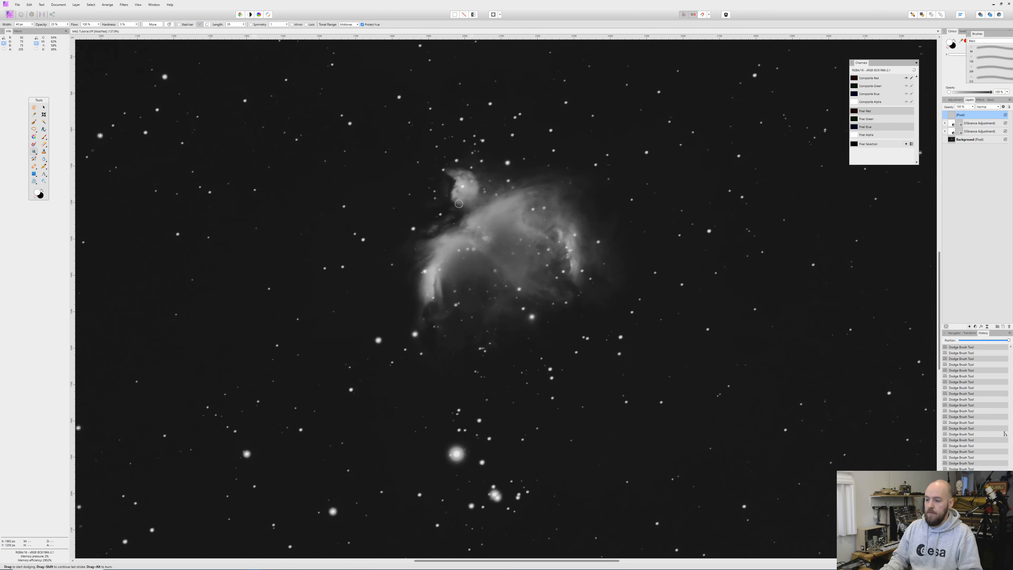
scroll(459, 203, down, 2)
scroll(505, 211, up, 5)
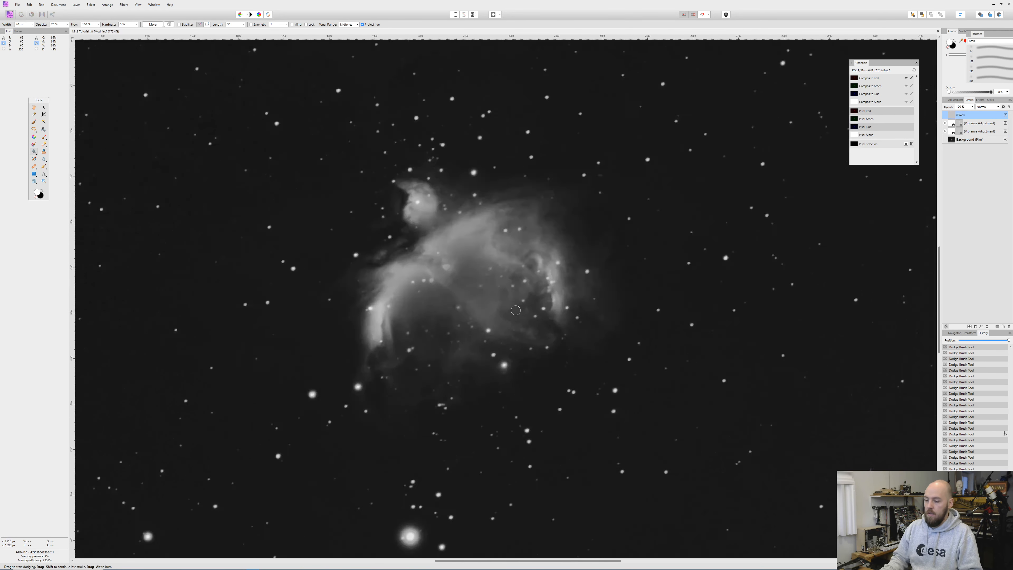
drag(482, 212, 545, 257)
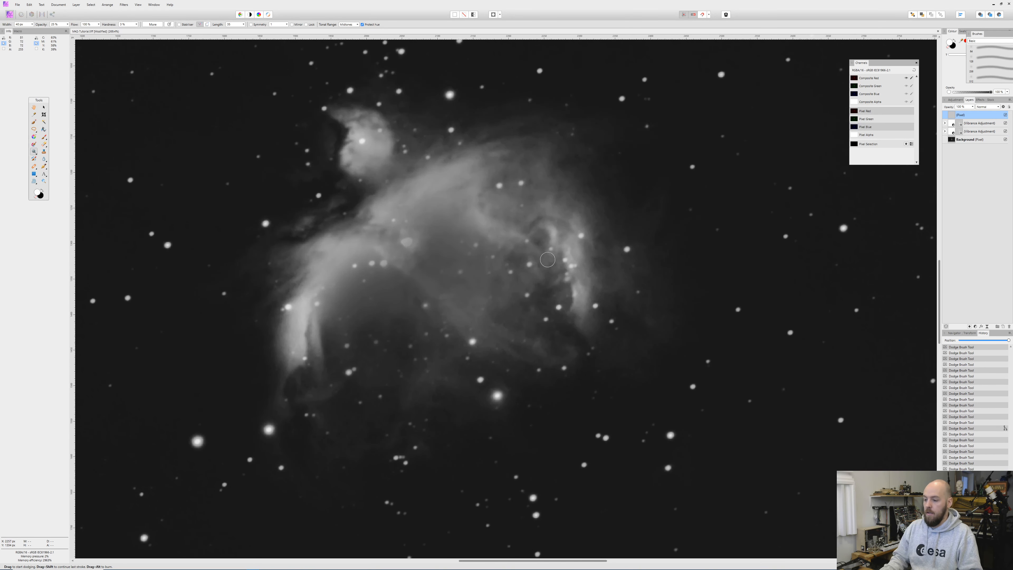
scroll(527, 205, down, 3)
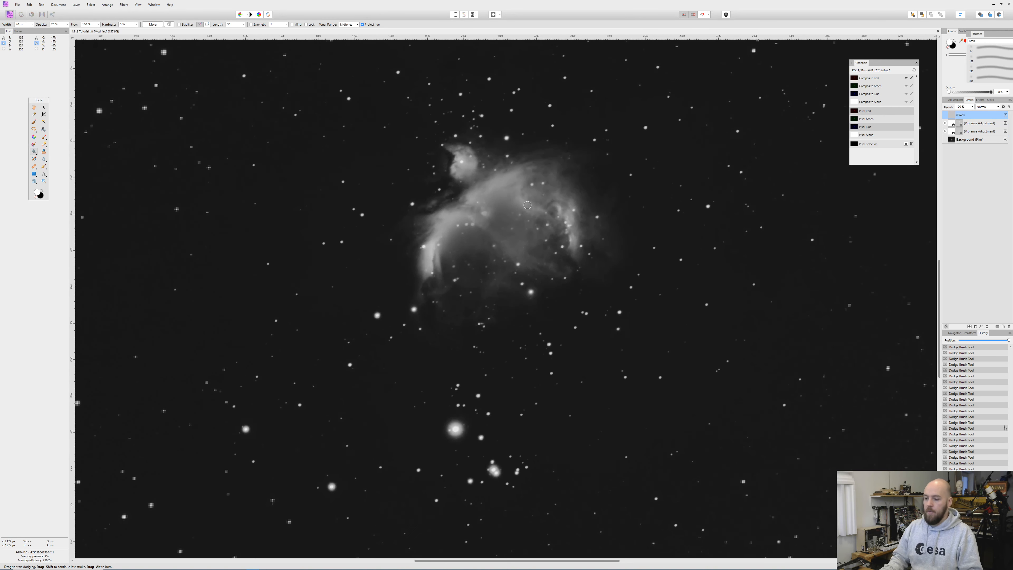
scroll(526, 207, down, 4)
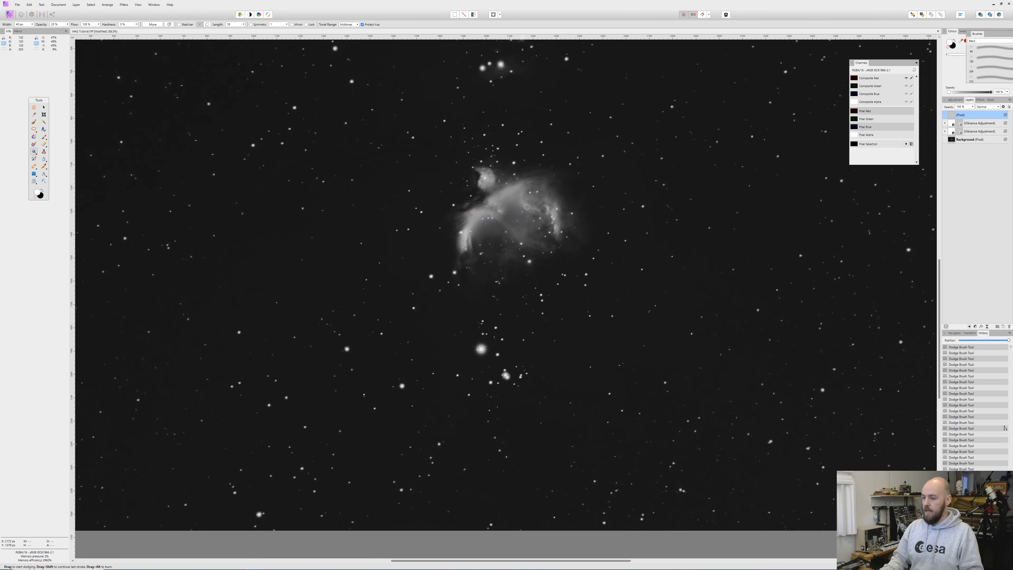
drag(516, 185, 448, 240)
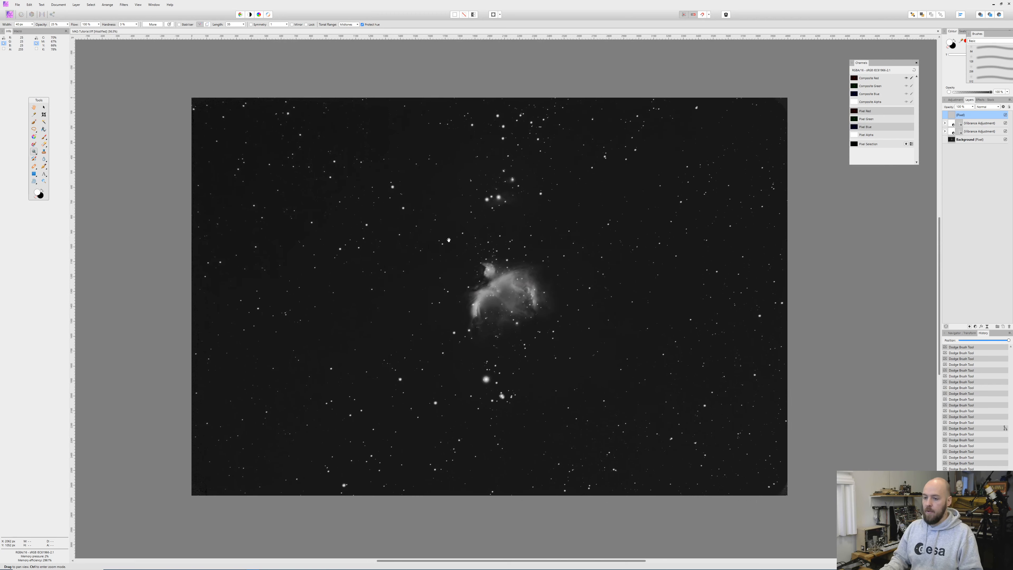
- Black out the starfield around the nebula on the greyscale layer using a very wide black Paint Brush at 100% opacity
click(44, 137)
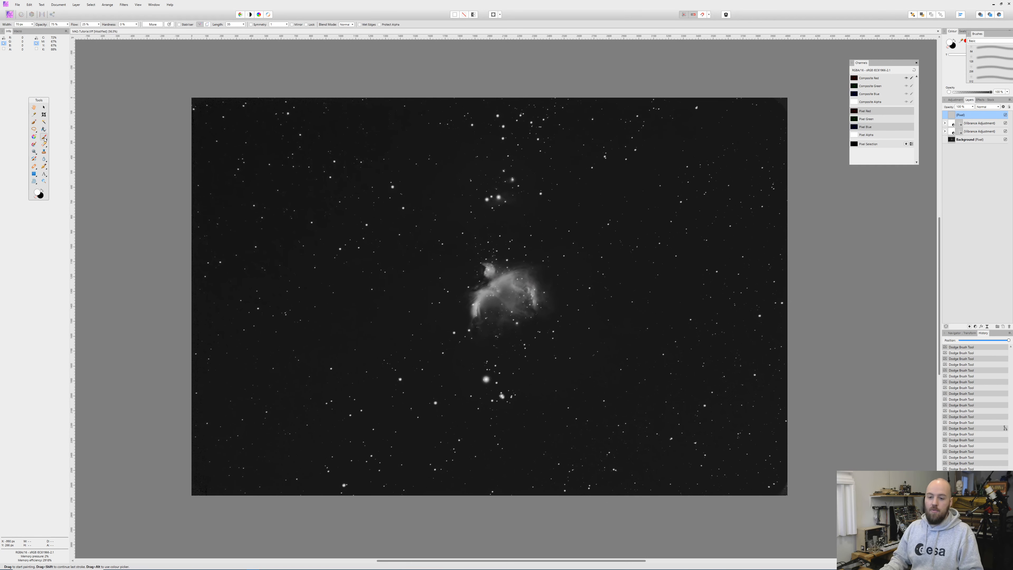
click(41, 189)
click(32, 25)
mouse_move(230, 118)
mouse_down()
mouse_move(212, 202)
mouse_move(203, 145)
mouse_move(233, 145)
mouse_up()
click(68, 24)
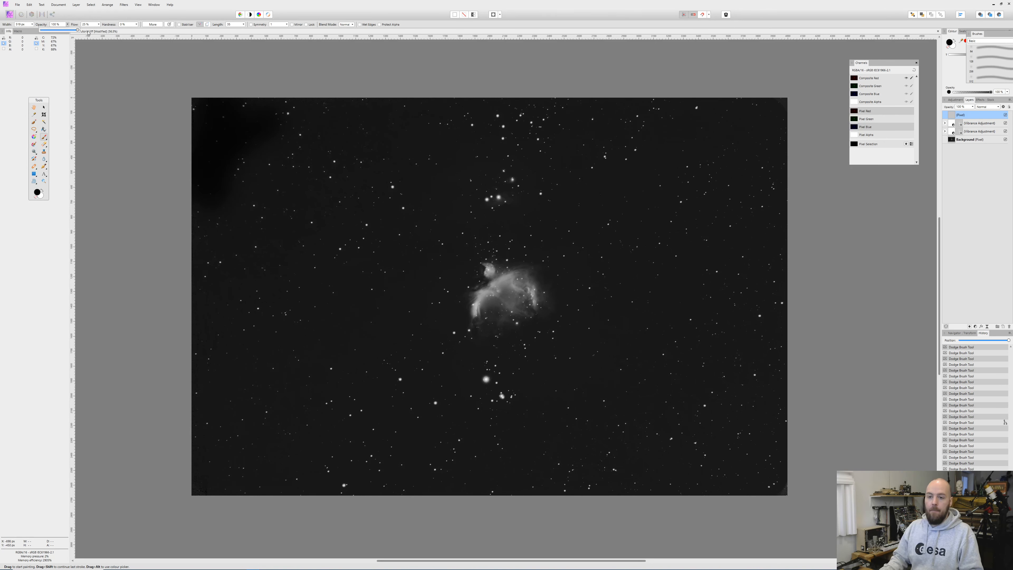
drag(32, 25, 35, 31)
mouse_move(365, 138)
mouse_down()
mouse_move(269, 218)
mouse_move(232, 373)
mouse_move(225, 221)
mouse_move(231, 455)
mouse_move(311, 495)
mouse_move(411, 500)
mouse_move(282, 325)
mouse_move(239, 176)
mouse_move(198, 121)
mouse_move(499, 130)
mouse_move(439, 144)
mouse_move(701, 172)
mouse_move(749, 208)
mouse_move(750, 338)
mouse_move(665, 213)
mouse_move(655, 163)
mouse_move(423, 139)
mouse_move(301, 214)
mouse_move(454, 465)
mouse_move(602, 450)
mouse_move(647, 418)
mouse_move(787, 459)
mouse_move(718, 227)
mouse_move(562, 316)
mouse_up()
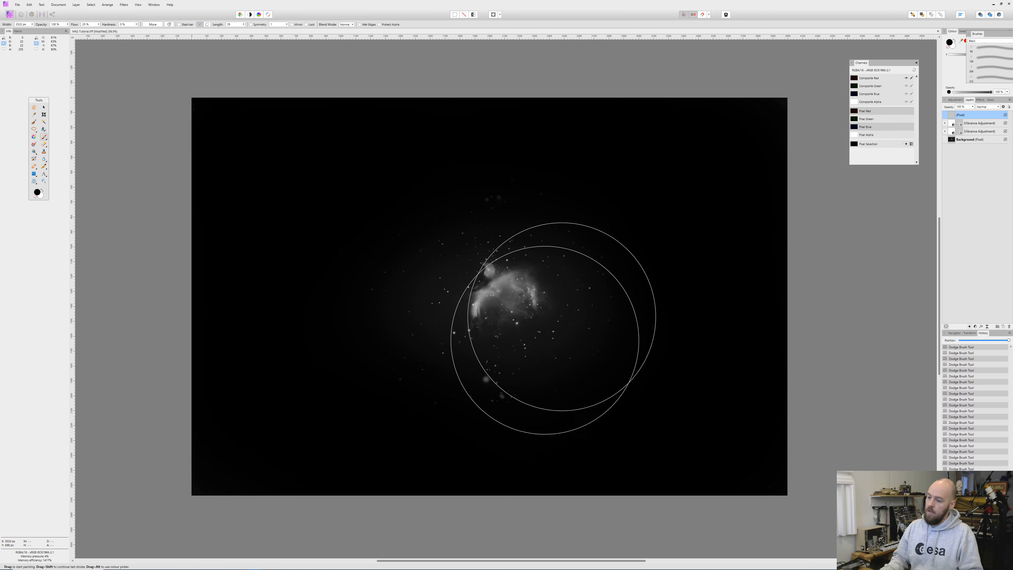
- Reduce the Paint Brush width and paint black over the bright stars below the nebula and the haze to its left
scroll(535, 330, up, 4)
scroll(531, 333, down, 2)
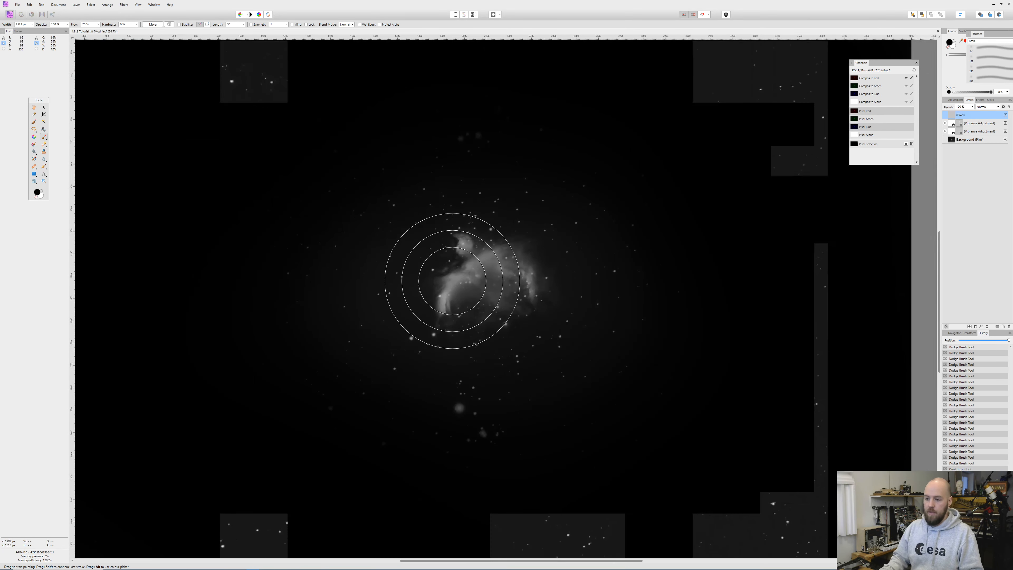
click(32, 24)
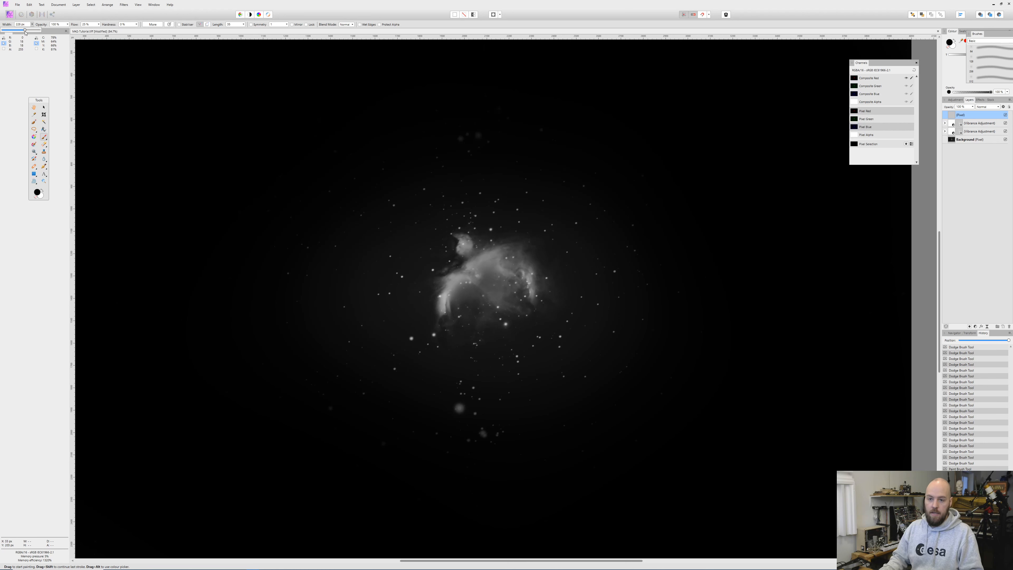
click(460, 429)
mouse_move(461, 427)
mouse_down()
mouse_move(507, 439)
mouse_move(586, 434)
mouse_up()
mouse_move(586, 434)
mouse_down()
mouse_move(469, 426)
mouse_move(472, 412)
mouse_move(372, 340)
mouse_move(352, 284)
mouse_move(371, 202)
mouse_move(351, 183)
mouse_up()
mouse_move(348, 317)
mouse_down()
mouse_move(303, 241)
mouse_move(303, 260)
mouse_move(156, 220)
mouse_up()
- Lower the brush opacity, widen the brush and gradually darken the remaining haze and stars in a ring around the nebula
click(68, 25)
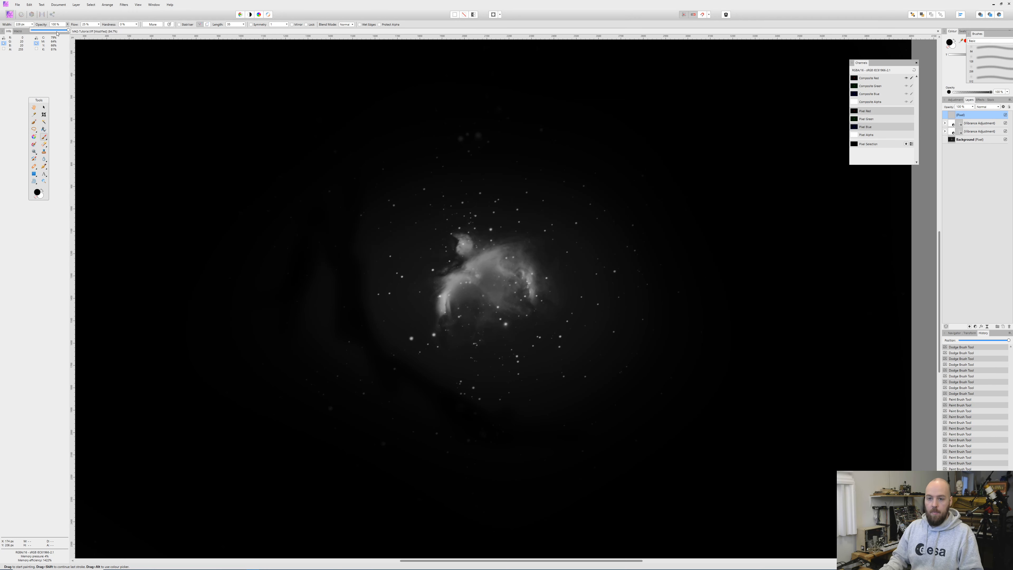
click(32, 24)
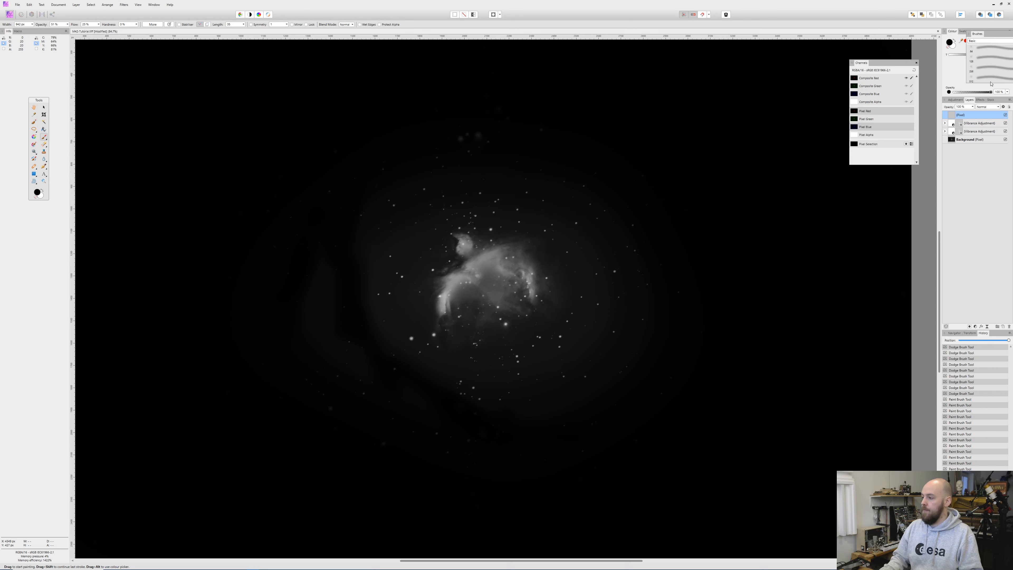
click(33, 24)
drag(35, 31, 37, 30)
click(502, 462)
click(593, 455)
click(610, 445)
click(640, 335)
click(481, 443)
click(329, 266)
click(348, 190)
click(482, 126)
click(556, 112)
click(656, 253)
click(694, 306)
click(636, 191)
click(675, 335)
click(344, 193)
click(314, 268)
click(344, 338)
click(387, 437)
click(505, 442)
click(358, 193)
click(357, 186)
click(321, 337)
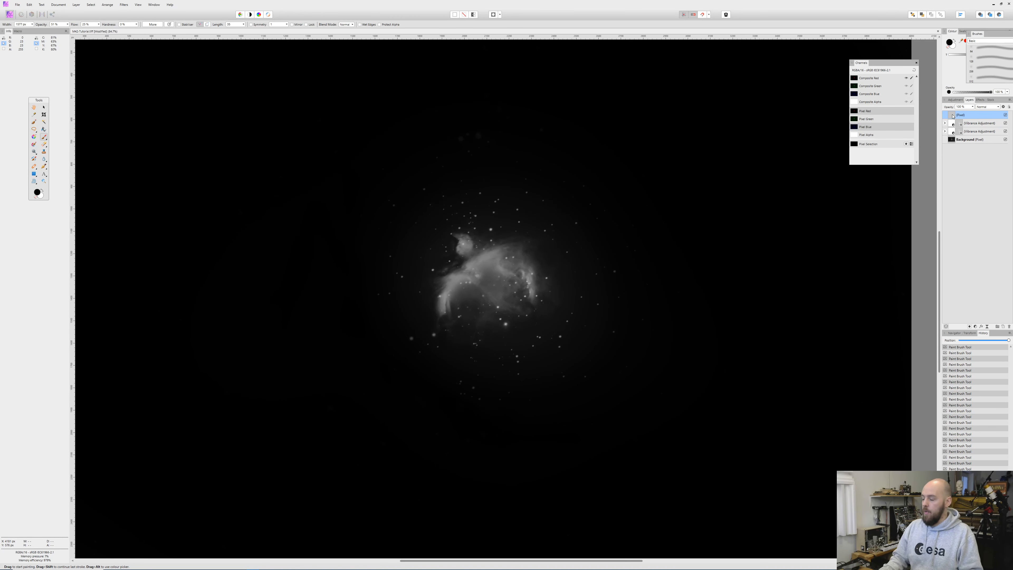
- Add a Brightness and Contrast adjustment with contrast at about 50% and merge it into the greyscale layer
click(976, 327)
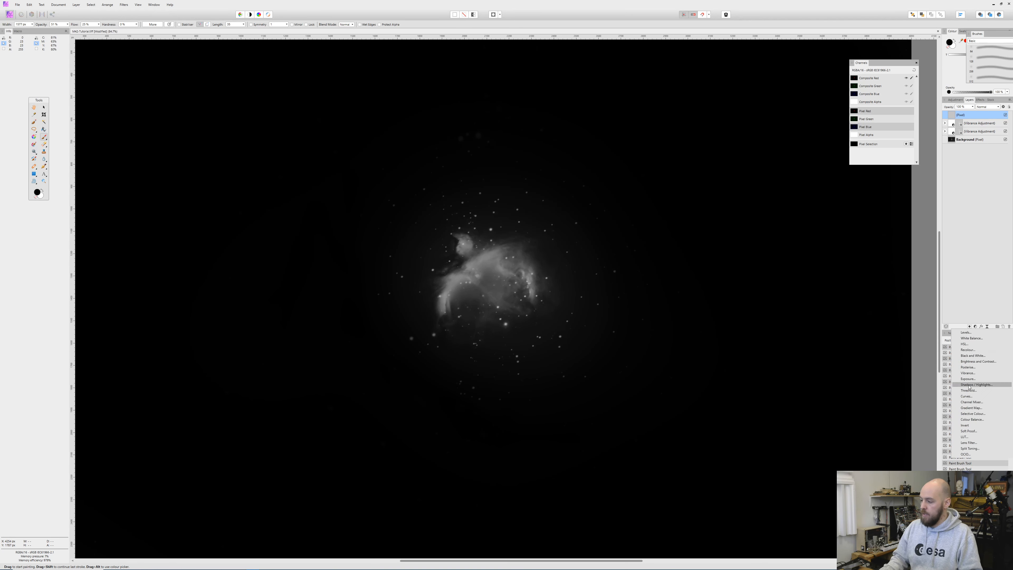
click(978, 361)
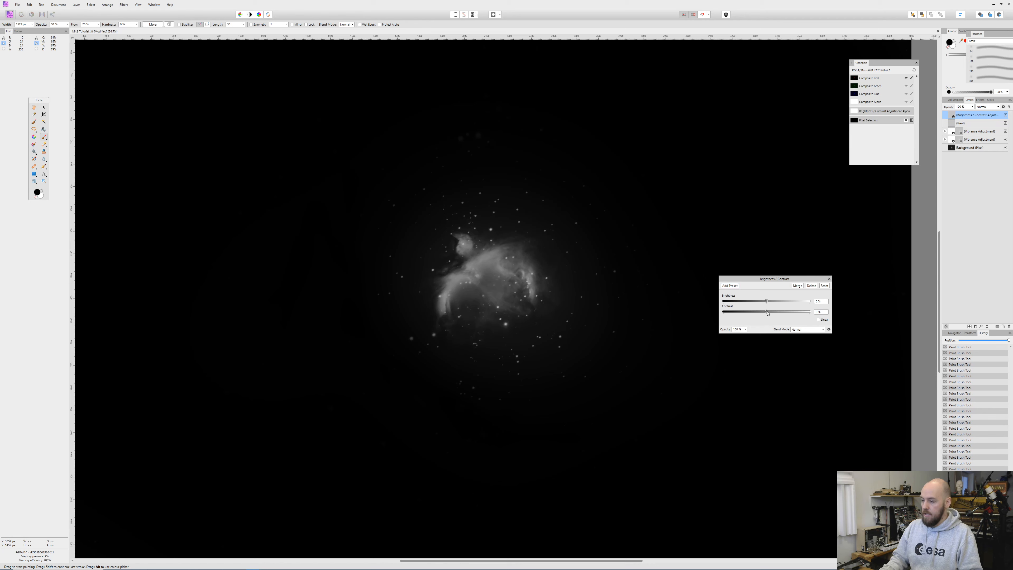
drag(771, 312, 788, 313)
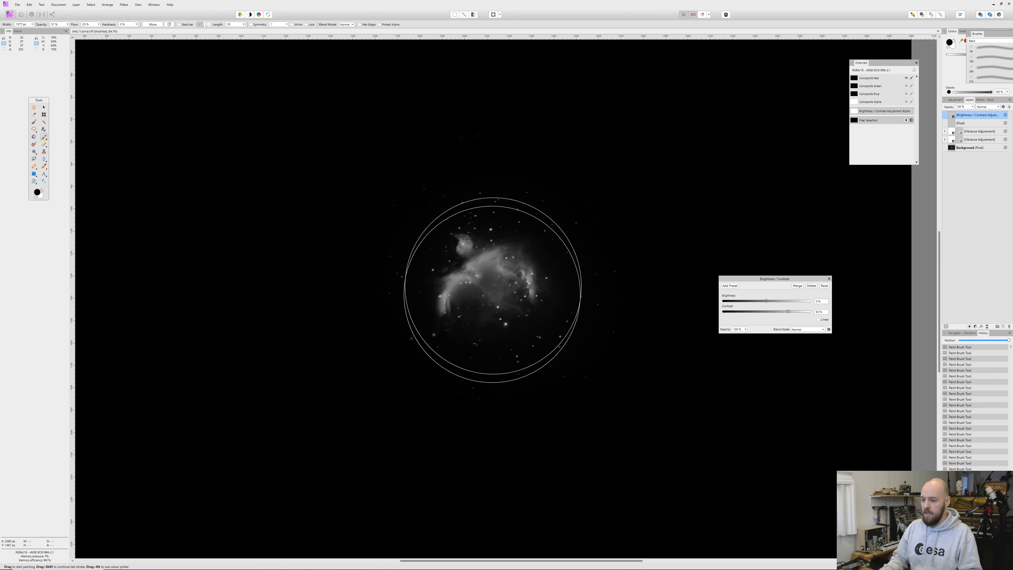
click(798, 286)
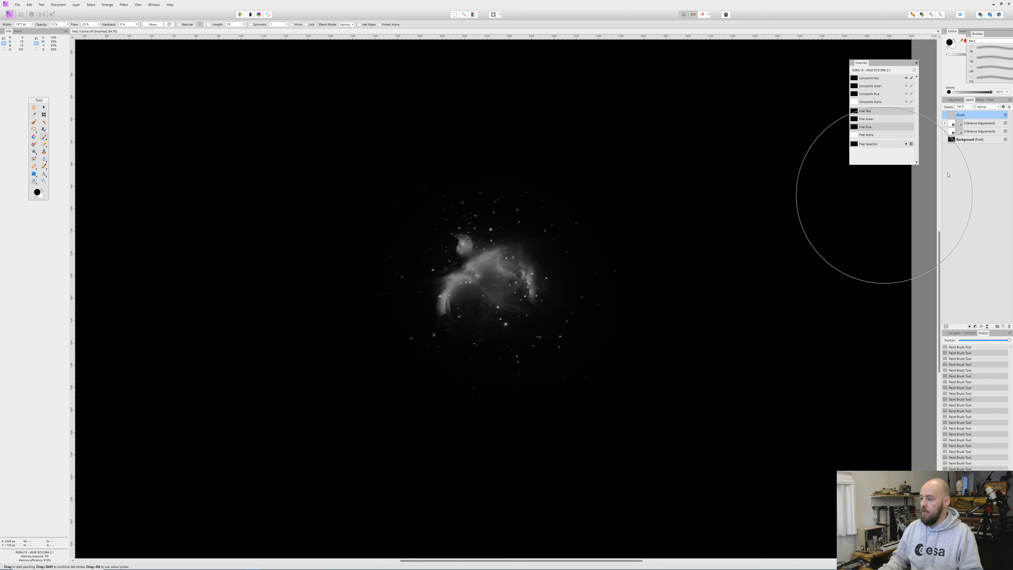
- Hide the greyscale layer and restore all composite channels to show the image in full colour
click(1005, 115)
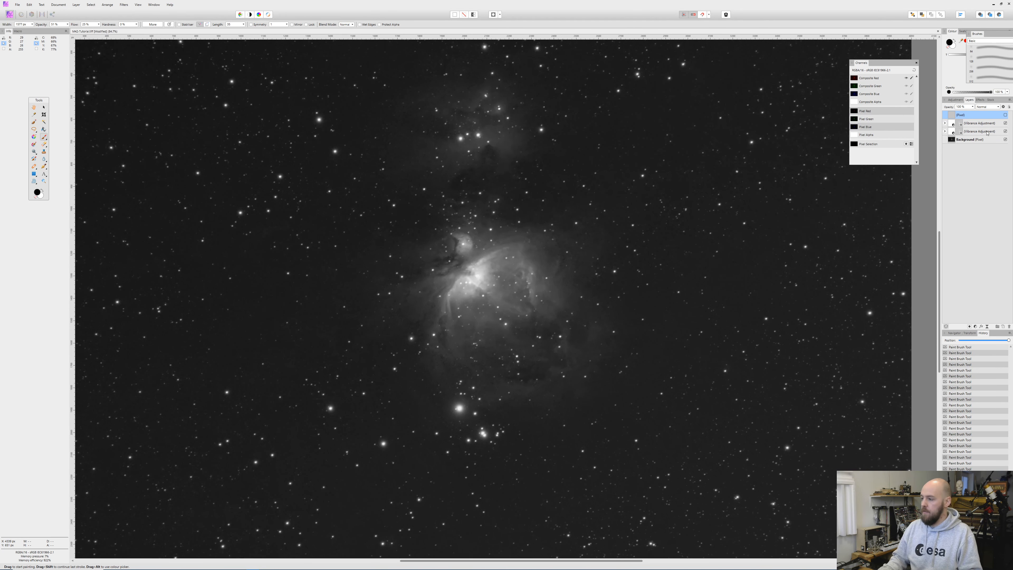
click(906, 87)
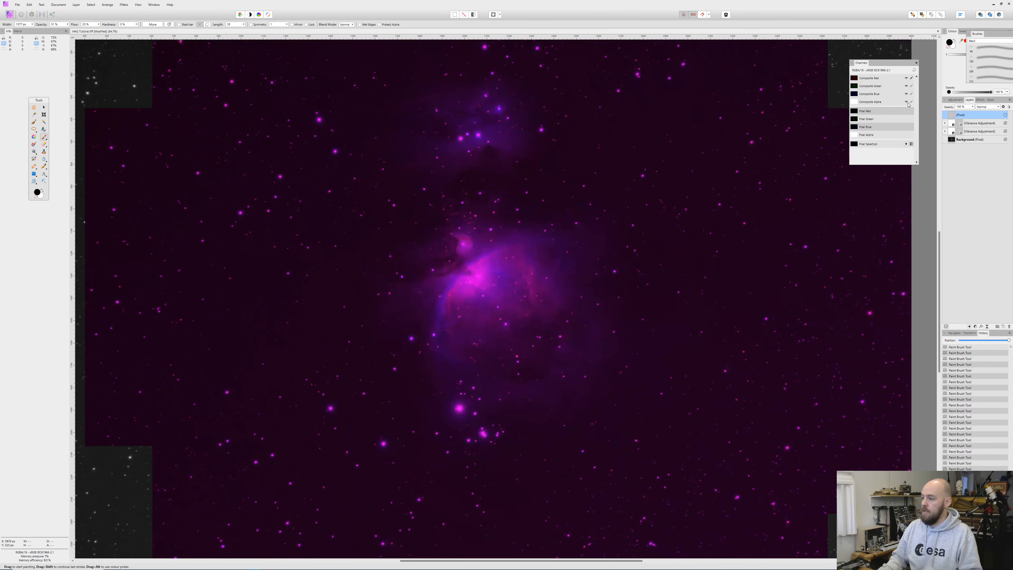
click(914, 70)
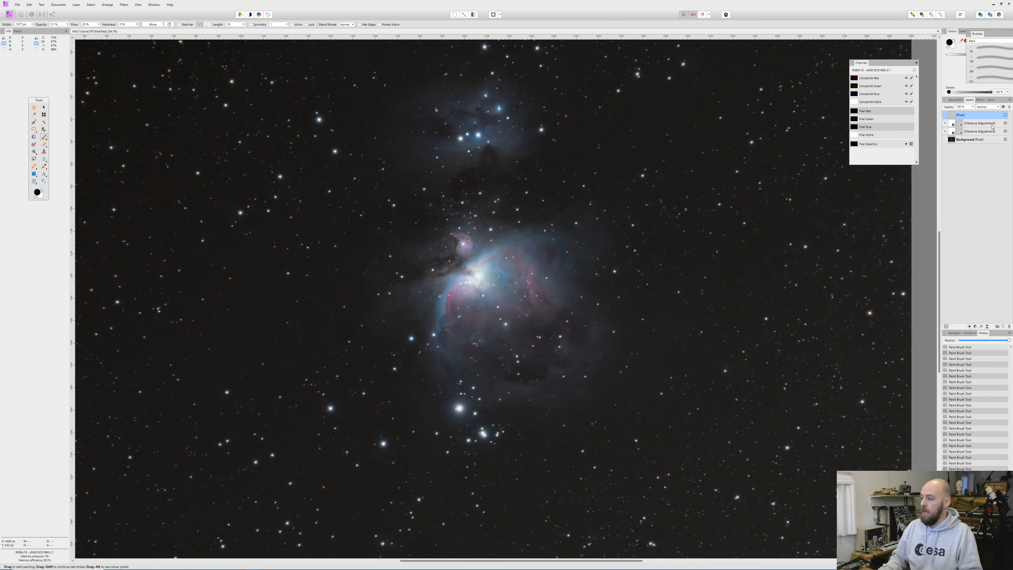
- Add a Colour Balance adjustment above the Vibrance adjustments and shift its midtones towards red to about 48%
click(996, 124)
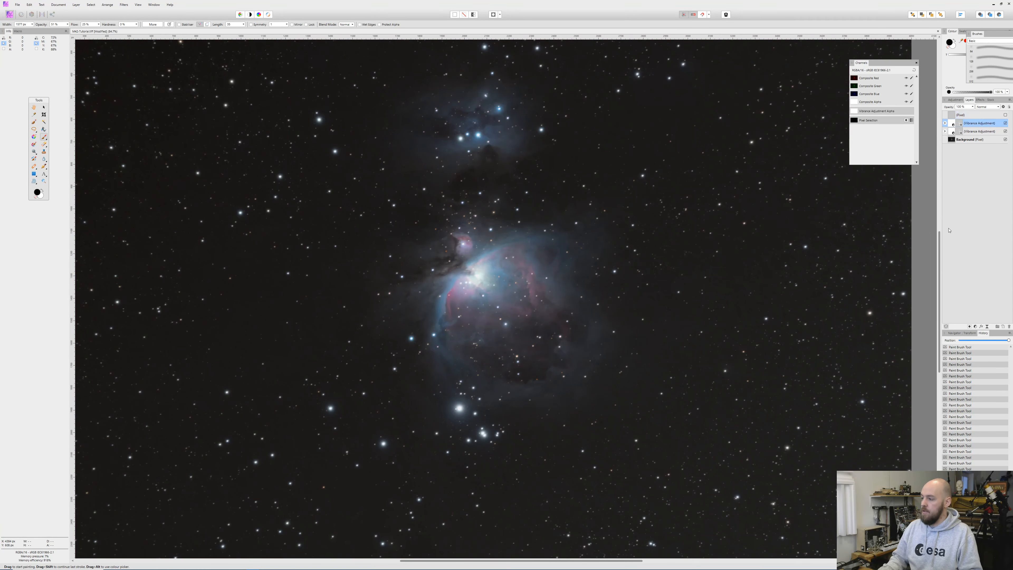
click(976, 327)
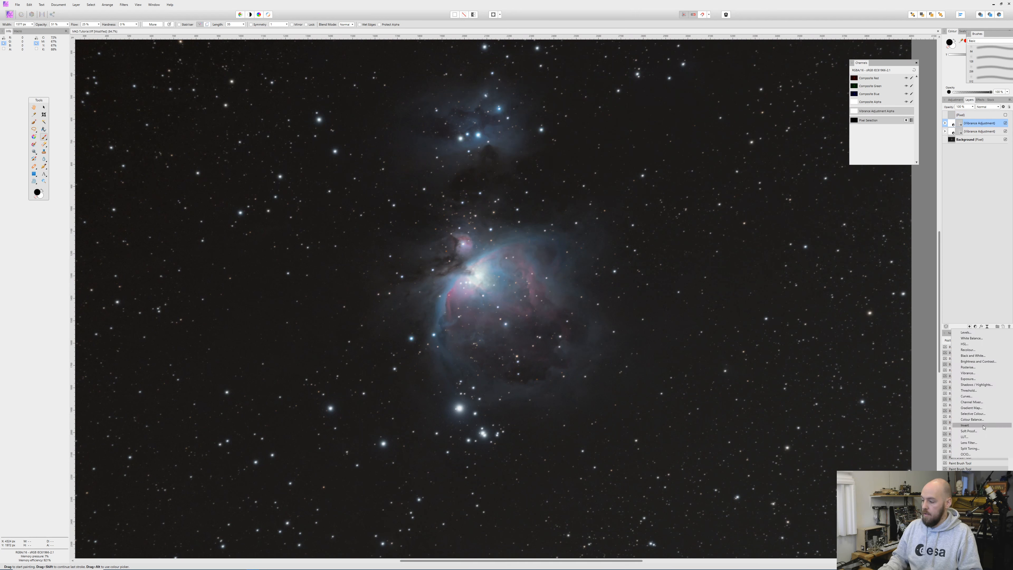
click(972, 419)
drag(763, 254, 731, 231)
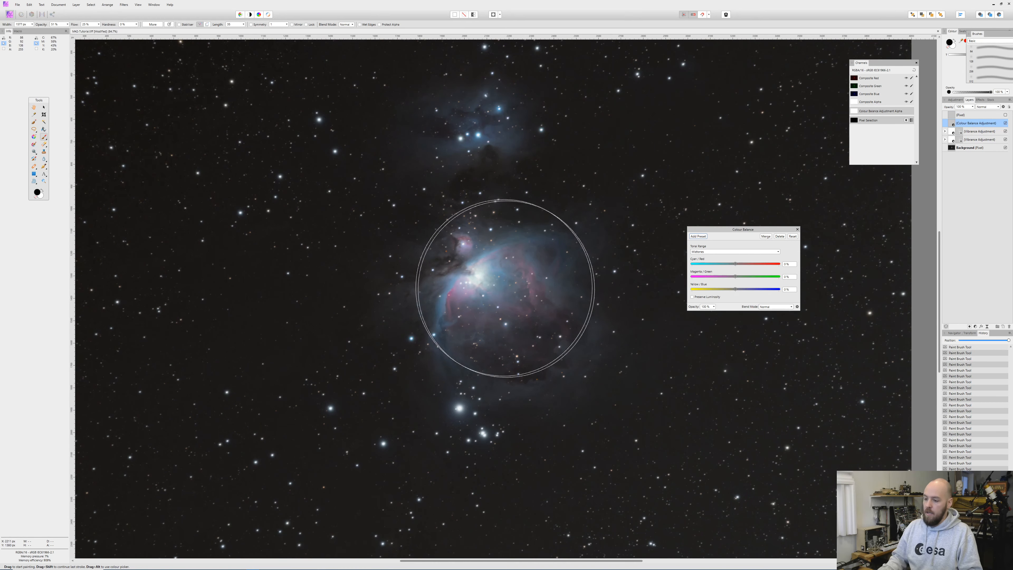
click(44, 107)
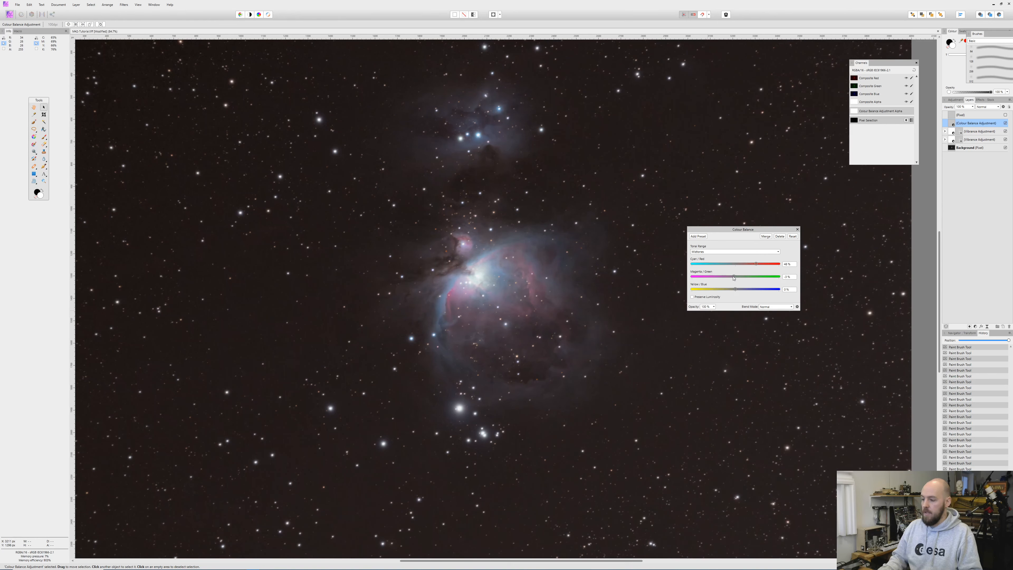
- Shift the Colour Balance highlights towards red to about 80% and the shadows to about 14%
click(734, 251)
click(735, 269)
drag(735, 265, 757, 266)
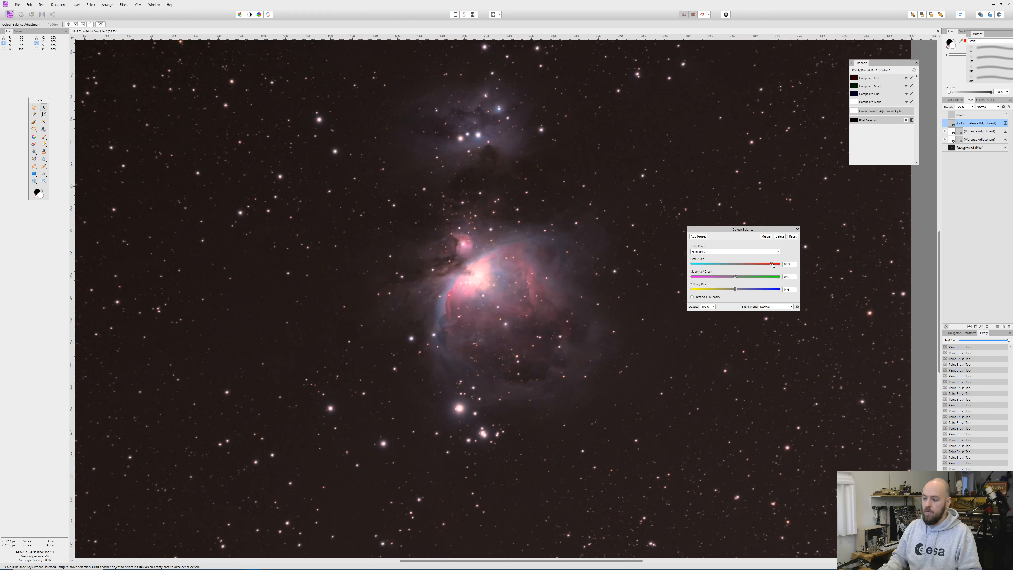
drag(772, 265, 771, 265)
click(761, 252)
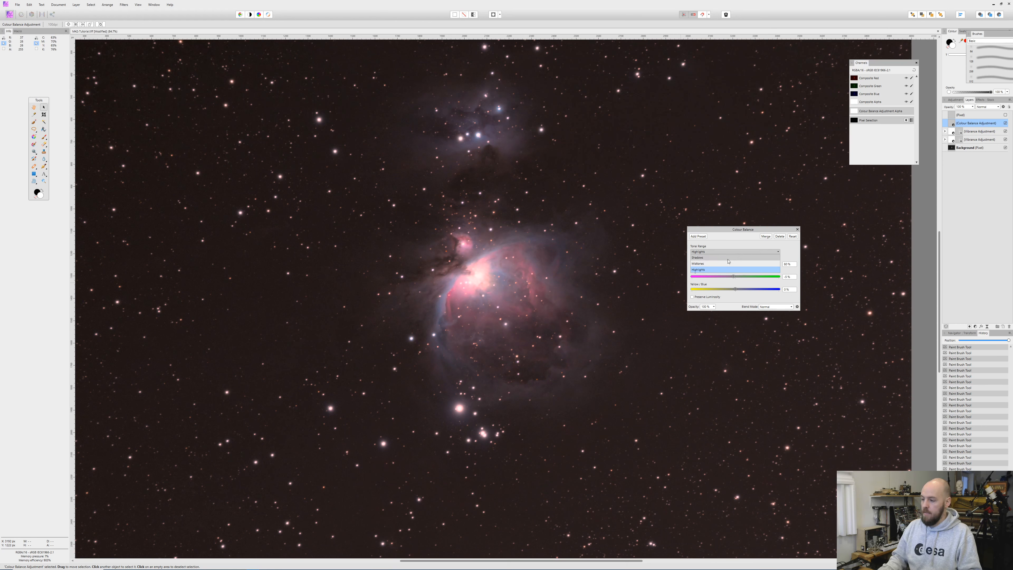
click(729, 257)
drag(744, 265, 756, 265)
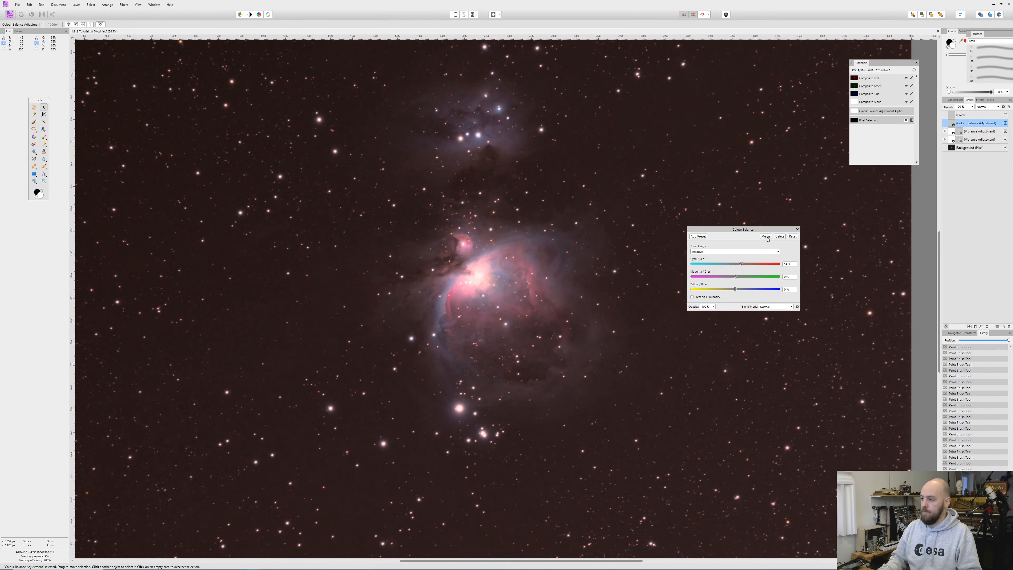
click(798, 229)
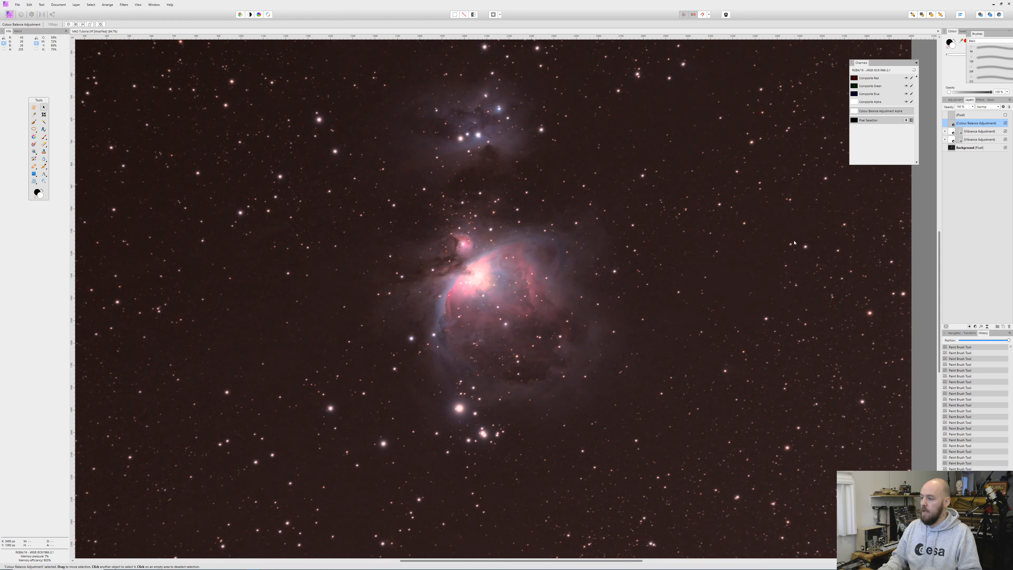
- Show the greyscale layer, rasterise it to a mask and apply it to the Colour Balance adjustment below
click(1005, 115)
click(966, 116)
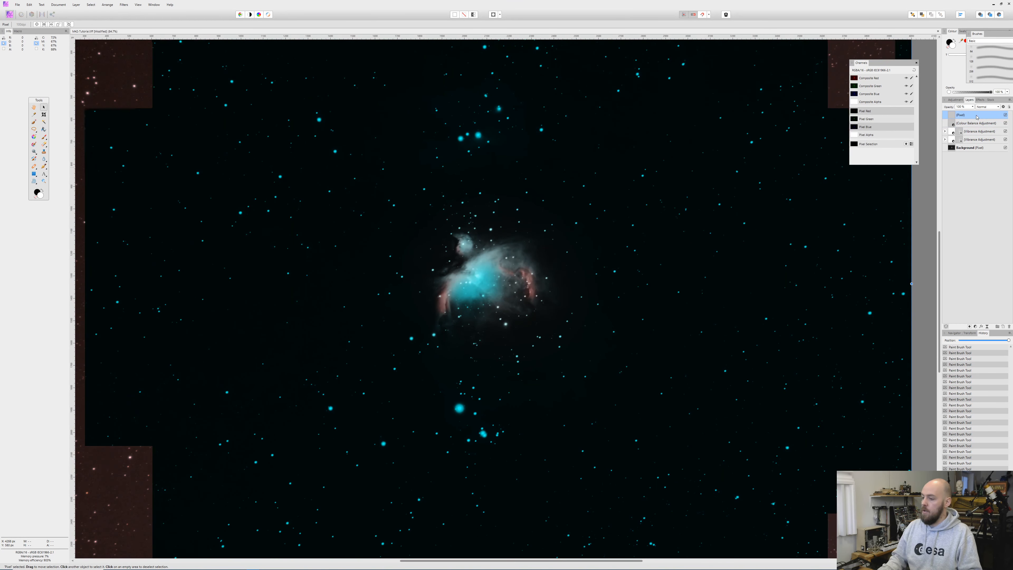
right_click(976, 117)
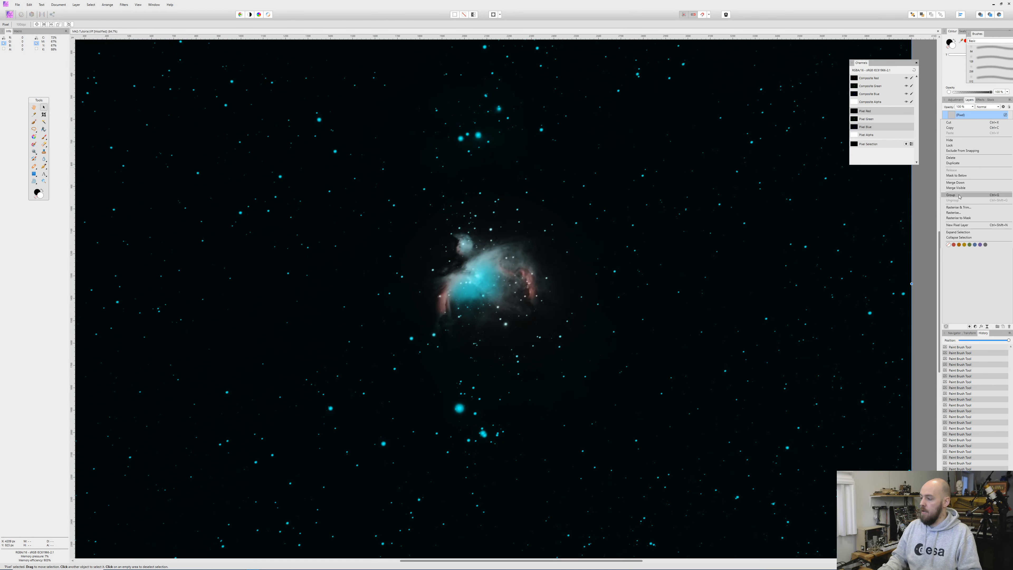
click(961, 219)
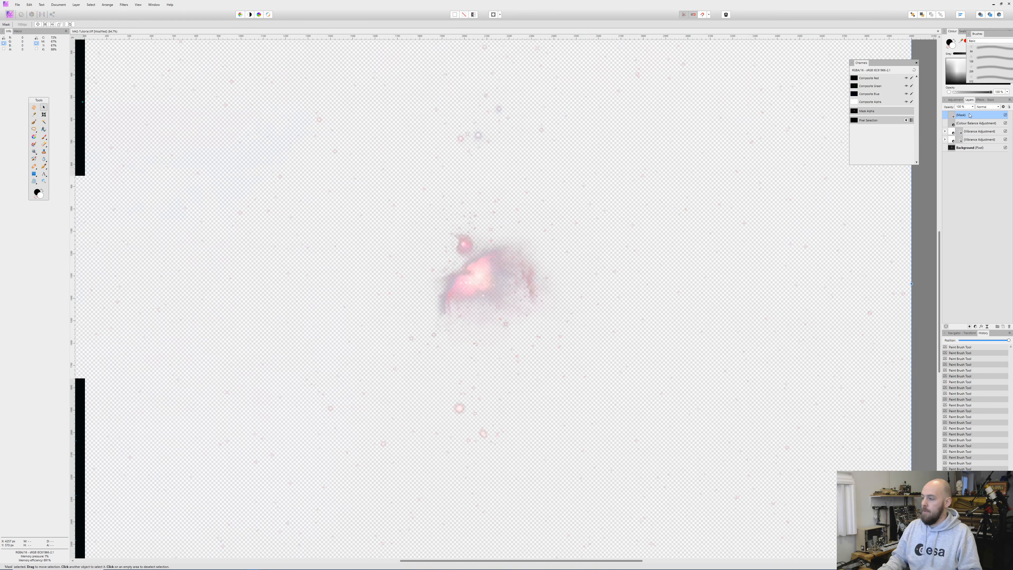
right_click(971, 117)
click(957, 176)
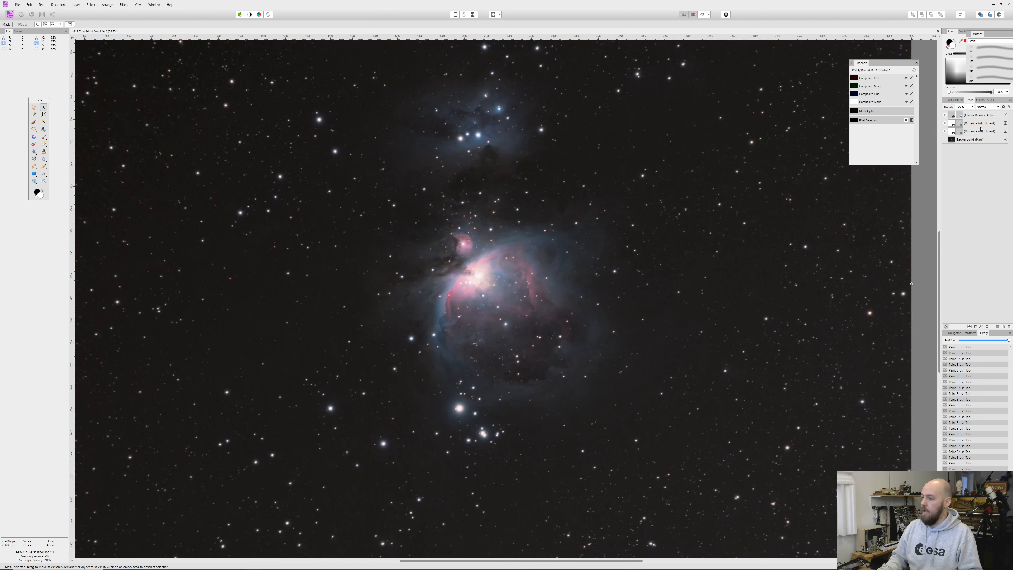
- Compare the nebula with and without the masked Colour Balance adjustment by toggling its visibility
click(1005, 115)
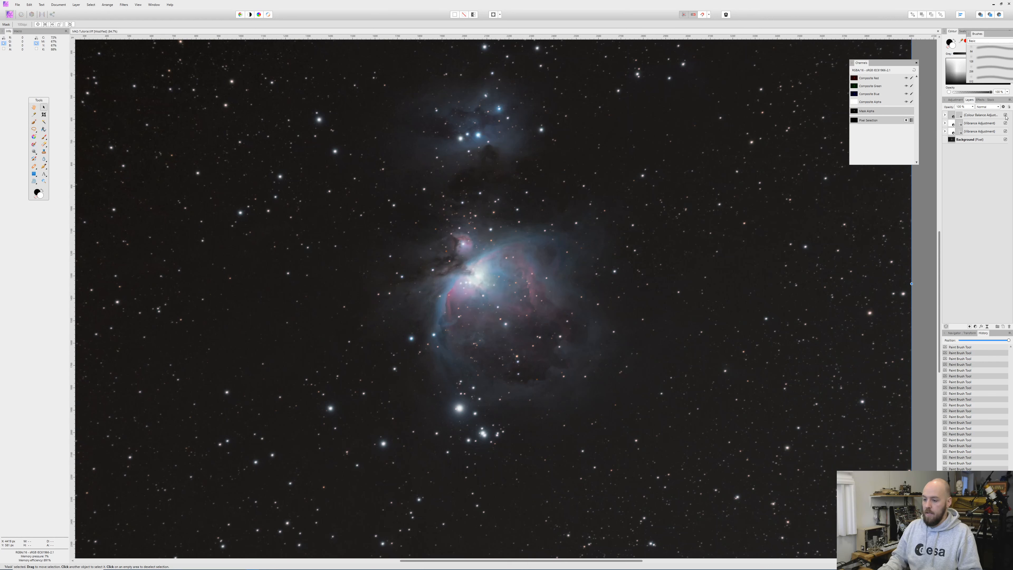
click(1006, 115)
click(1006, 115)
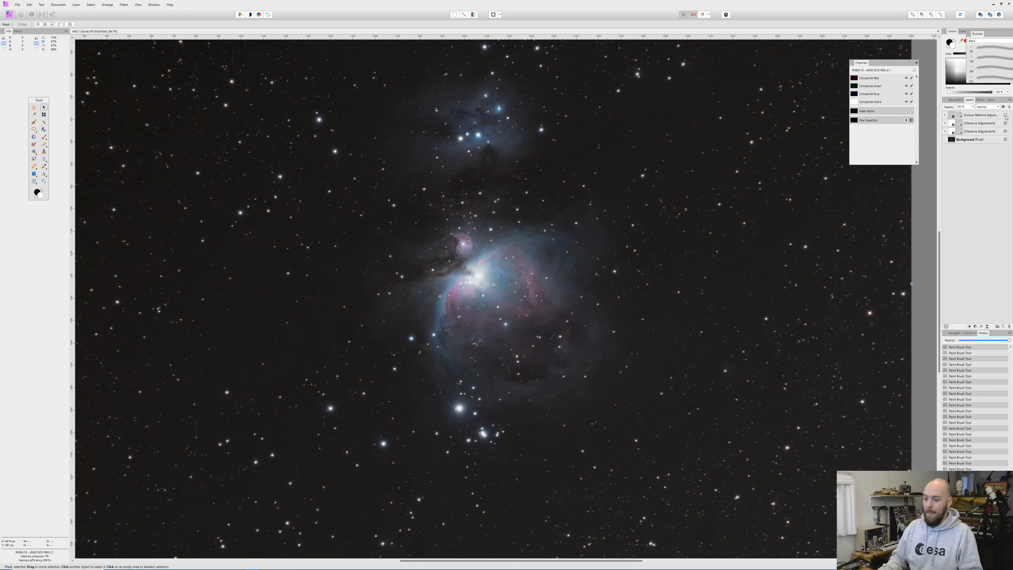
click(1006, 115)
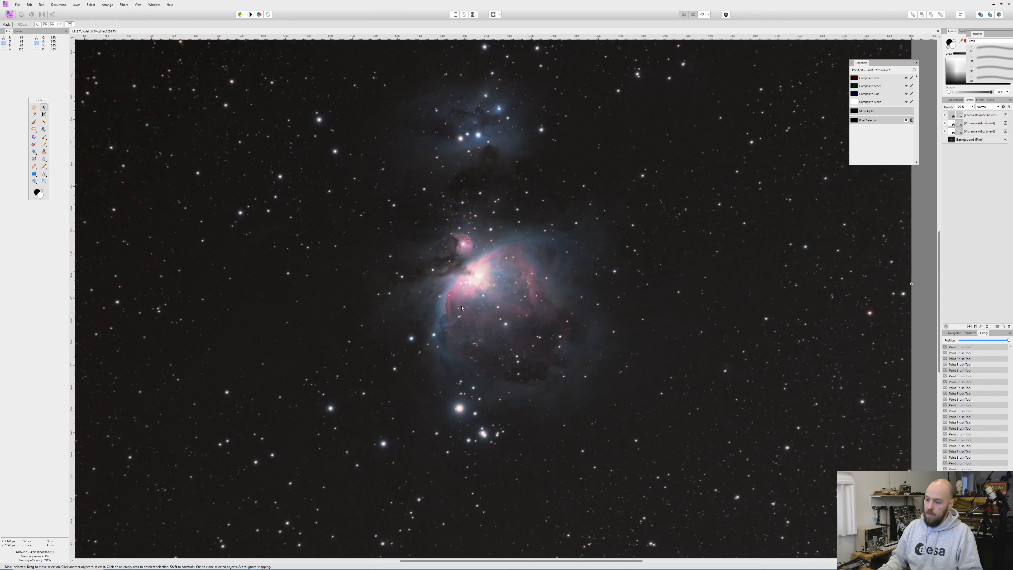
click(1005, 115)
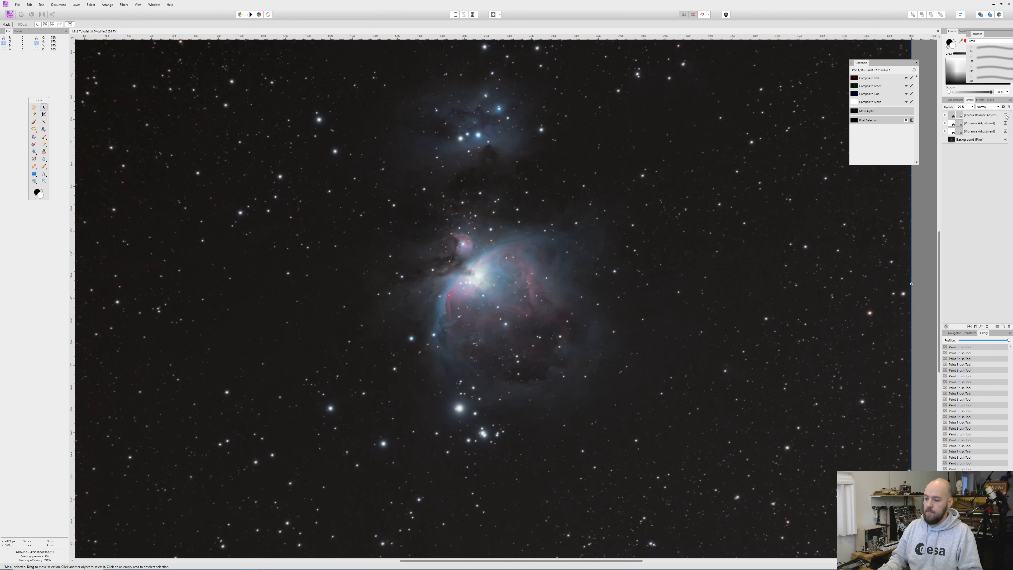
click(1006, 115)
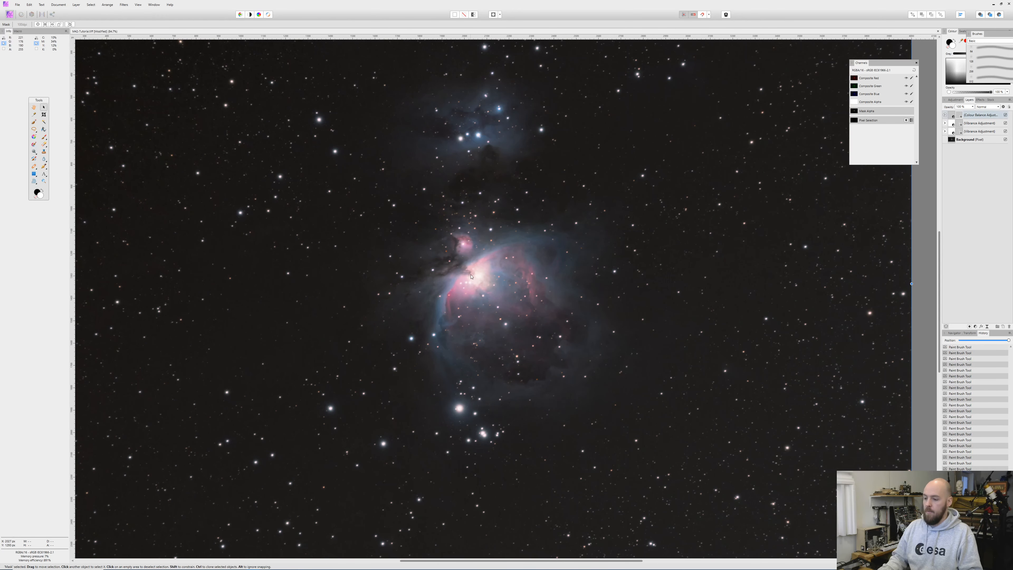
- Paint black on the Colour Balance mask over the nebula's bright core with a smaller brush to soften the red tint there
scroll(472, 286, up, 5)
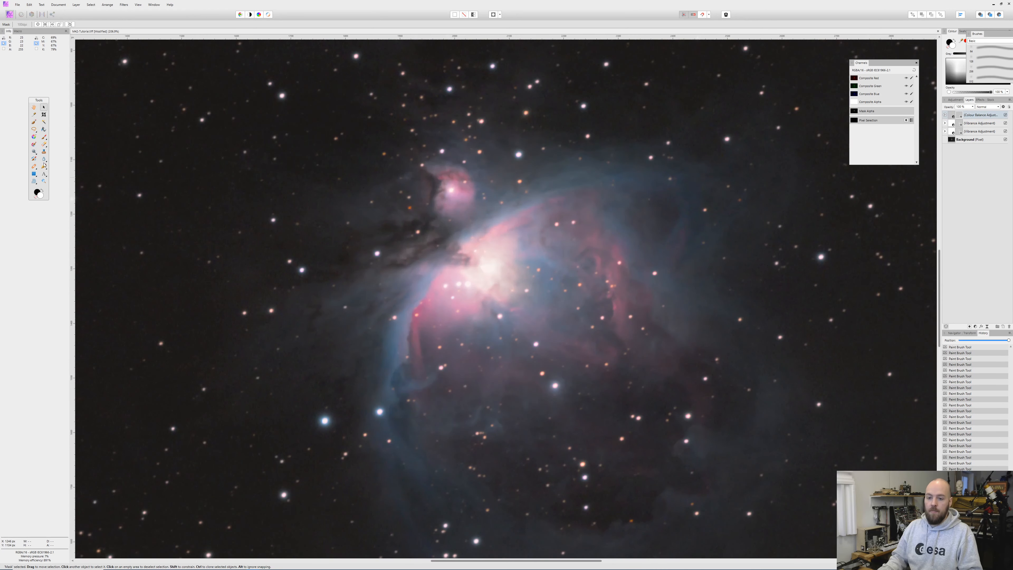
click(44, 137)
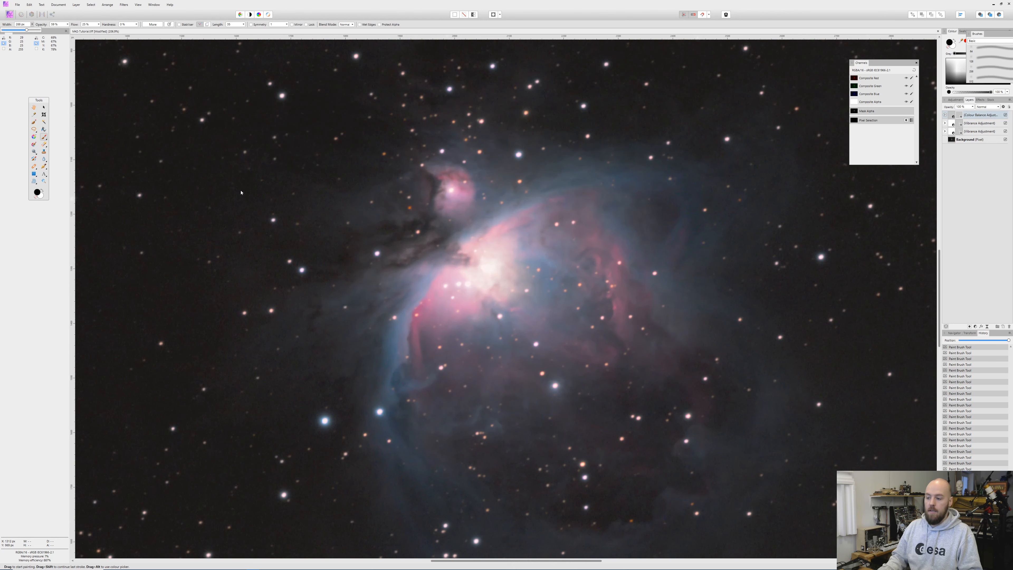
click(491, 271)
click(490, 272)
click(491, 271)
click(506, 273)
click(502, 263)
click(481, 308)
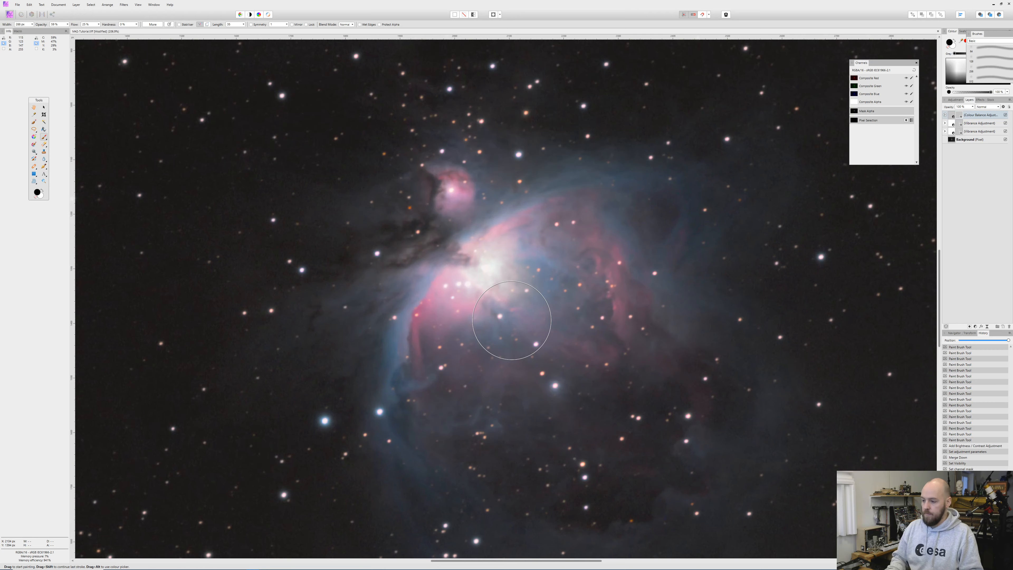
- Merge all visible layers into a new pixel layer and delete the original adjustment and Background layers beneath it
scroll(512, 320, down, 5)
scroll(511, 320, up, 4)
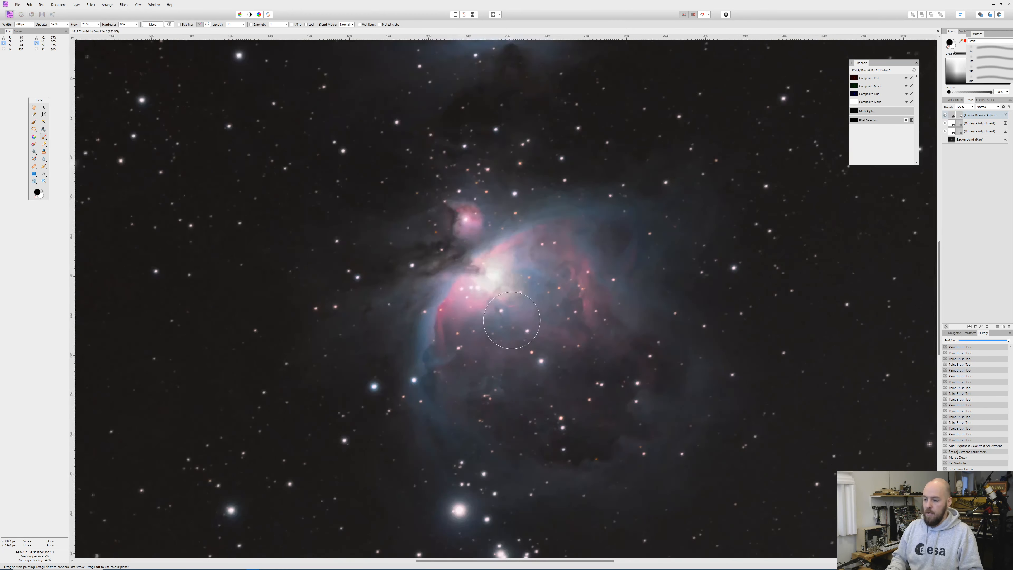
scroll(512, 320, up, 2)
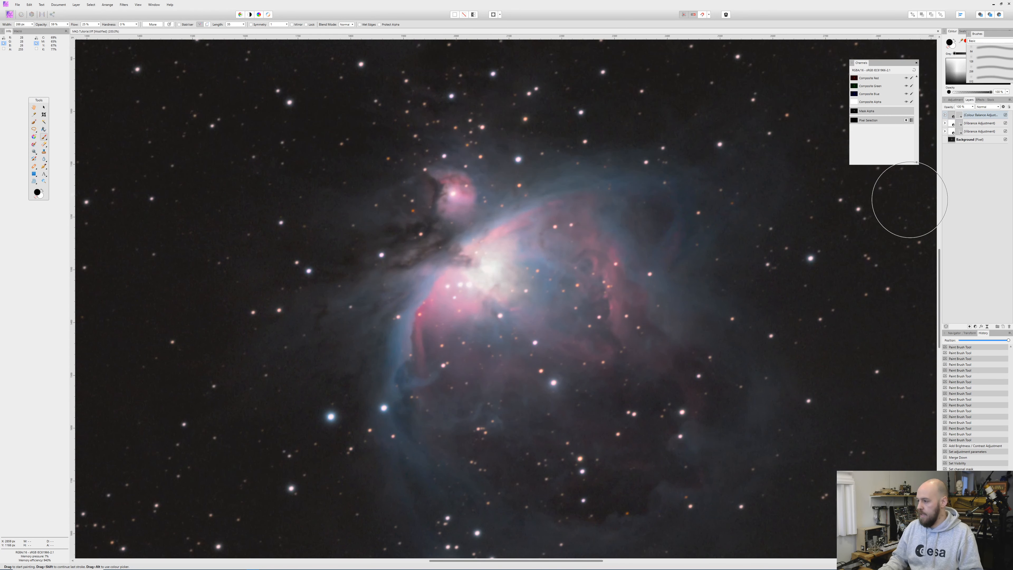
shift+click(994, 141)
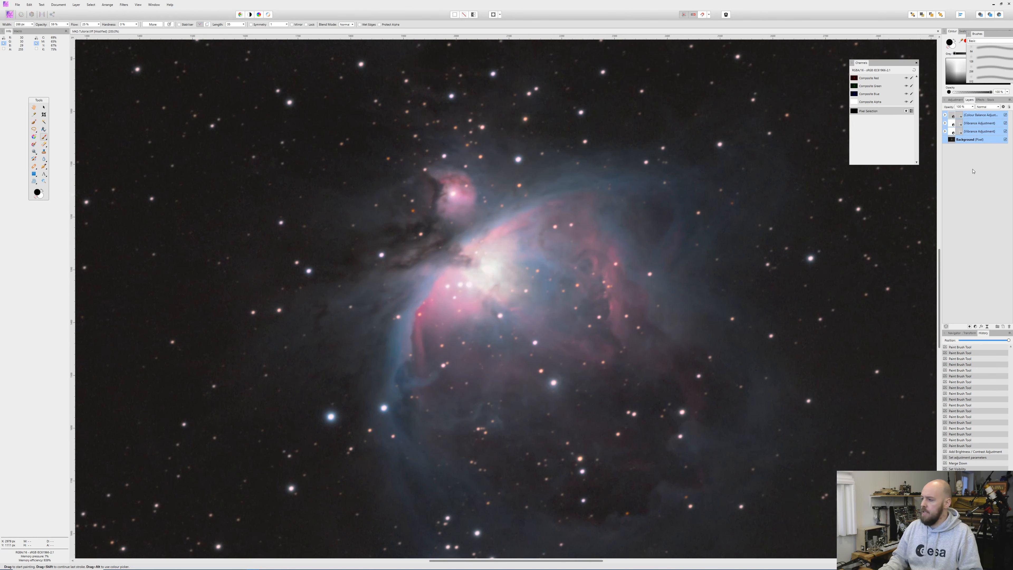
key(ctrl+shift+n)
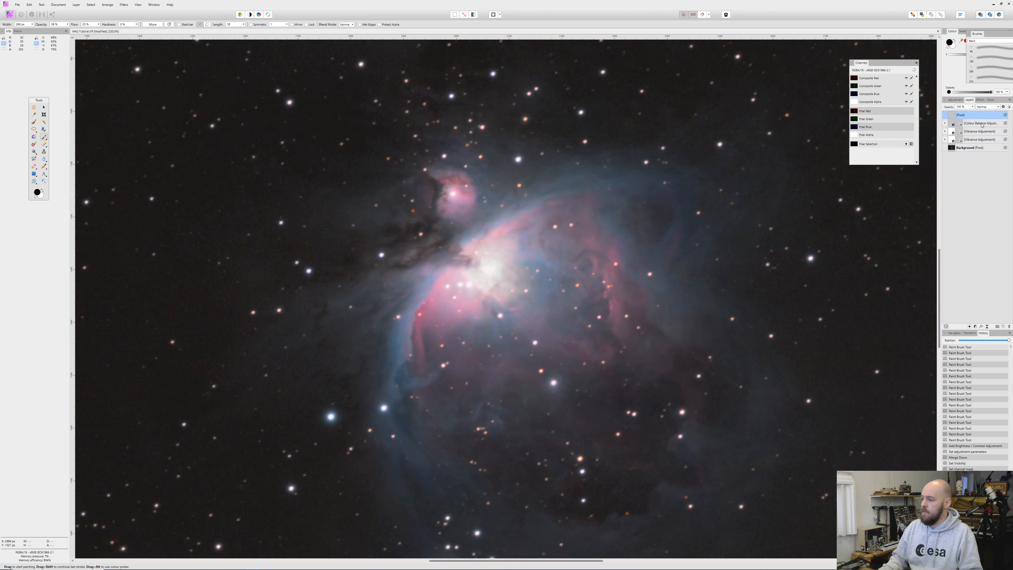
click(982, 125)
shift+click(985, 148)
click(1009, 327)
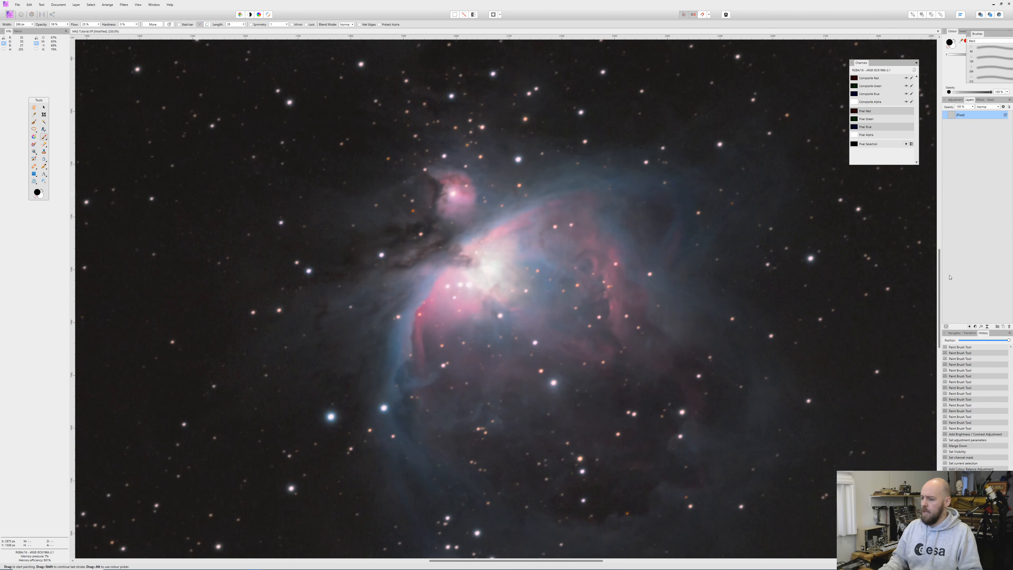
- Choose the Burn Brush tool and duplicate the merged pixel layer as a working copy
drag(36, 154, 53, 160)
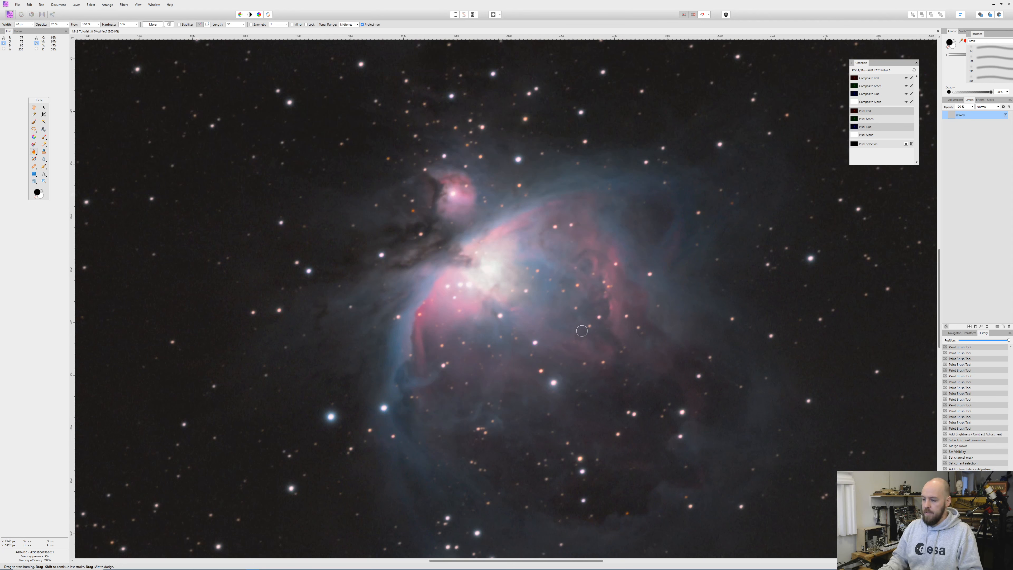
scroll(576, 317, up, 4)
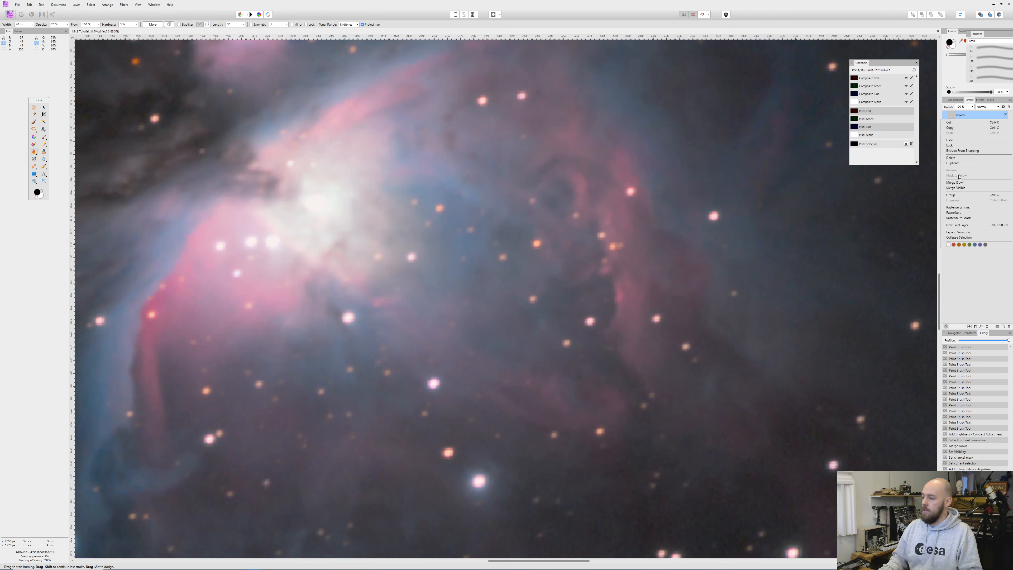
key(ctrl+j)
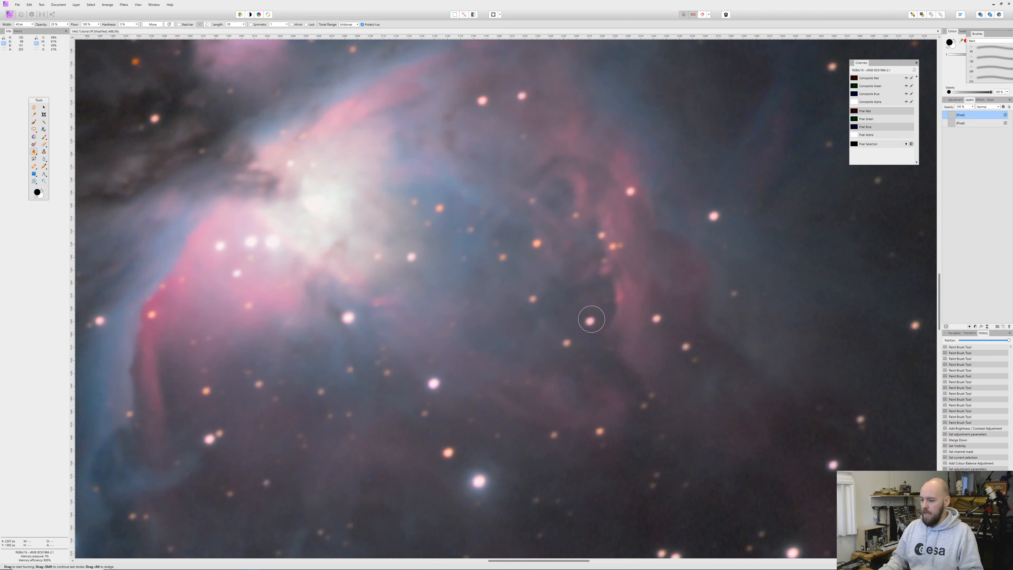
- Try burning the dark patches inside the right-hand red arc with the tonal range set to Shadows, and undo the stroke
click(600, 320)
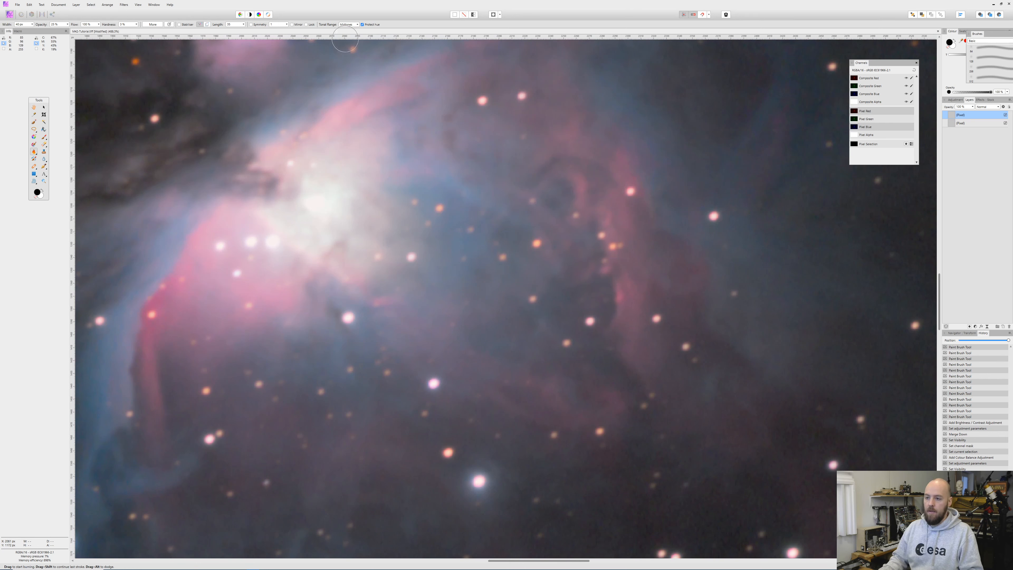
click(358, 25)
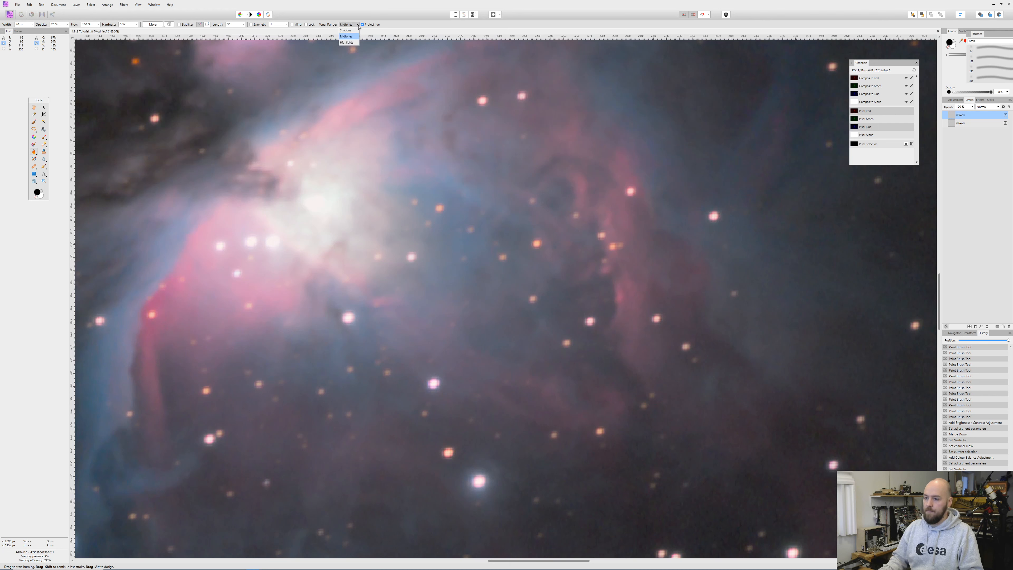
click(345, 31)
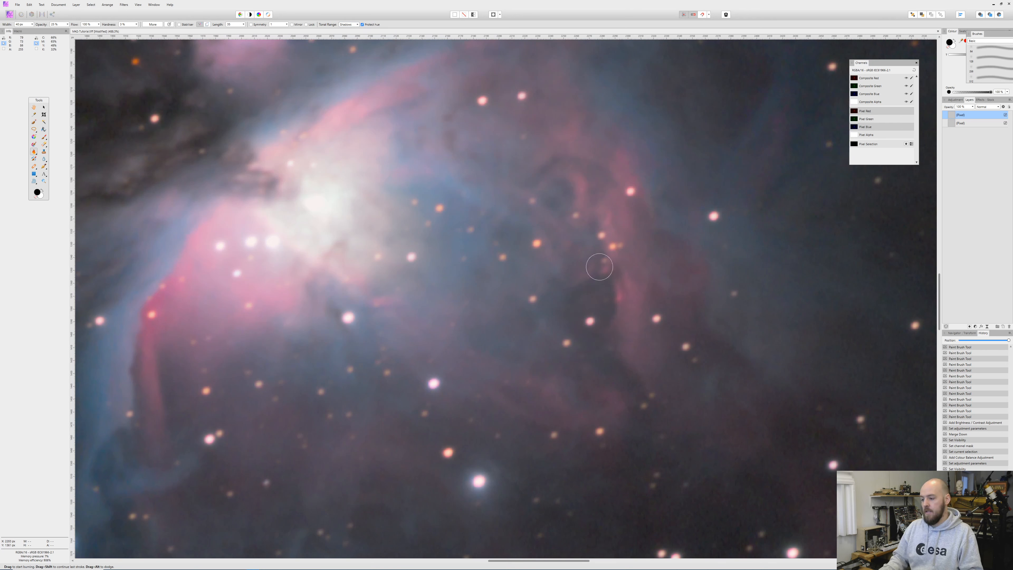
mouse_move(592, 242)
mouse_down()
mouse_move(590, 180)
mouse_move(559, 196)
mouse_move(595, 307)
mouse_up()
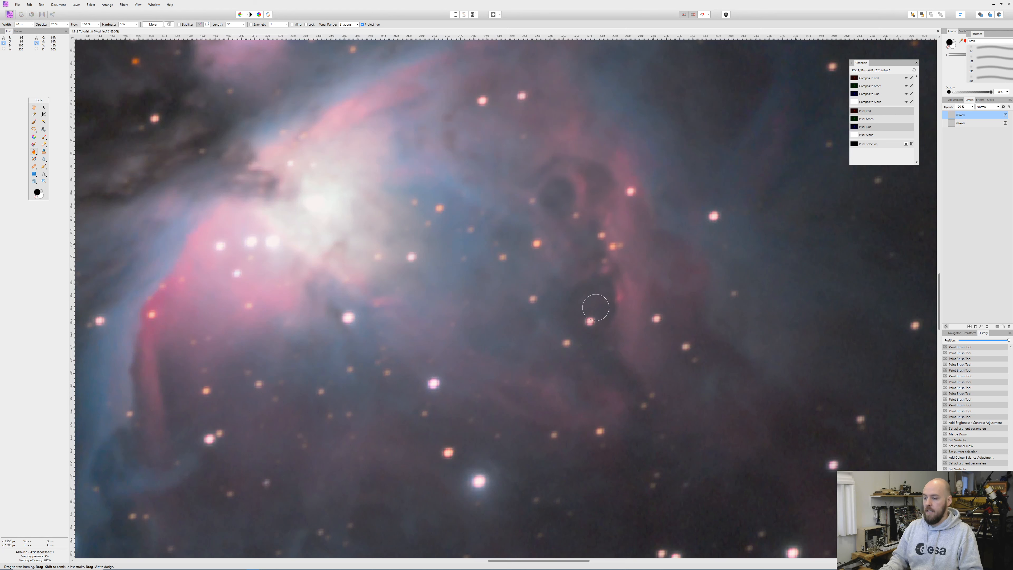
key(ctrl+z)
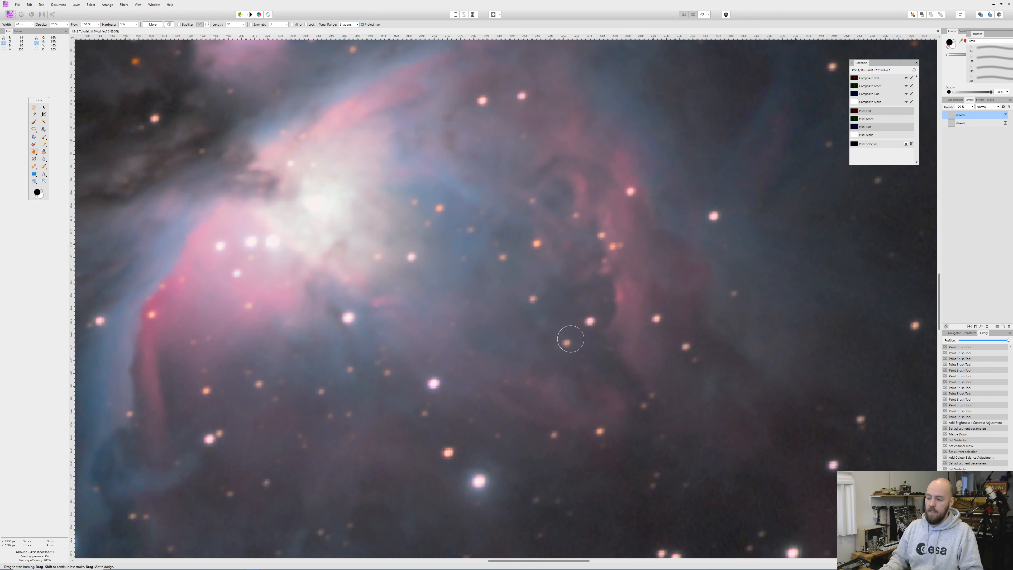
- Try the Burn Brush with the tonal range set to Highlights below the same dark patches, and undo the stroke
click(357, 25)
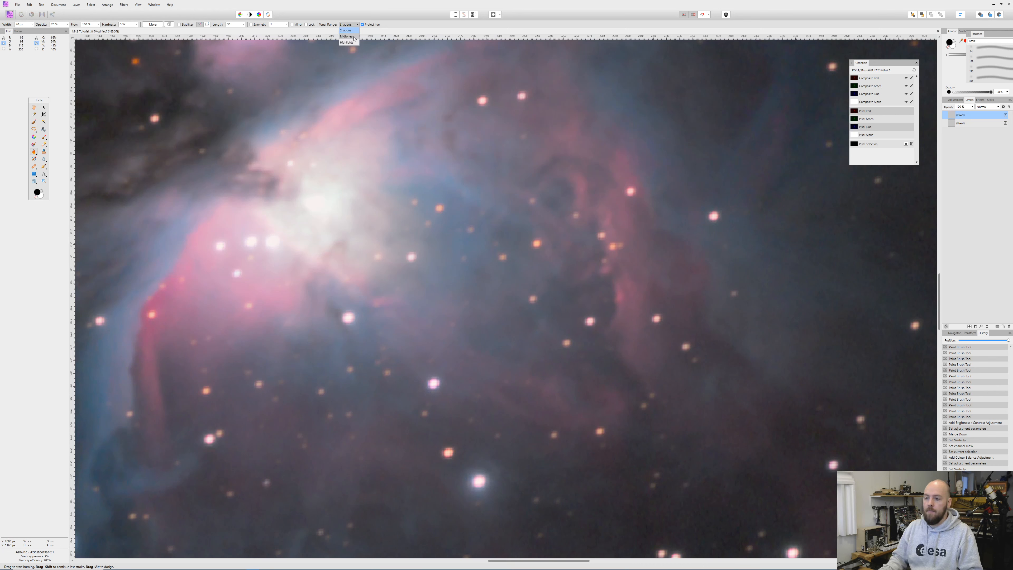
click(347, 42)
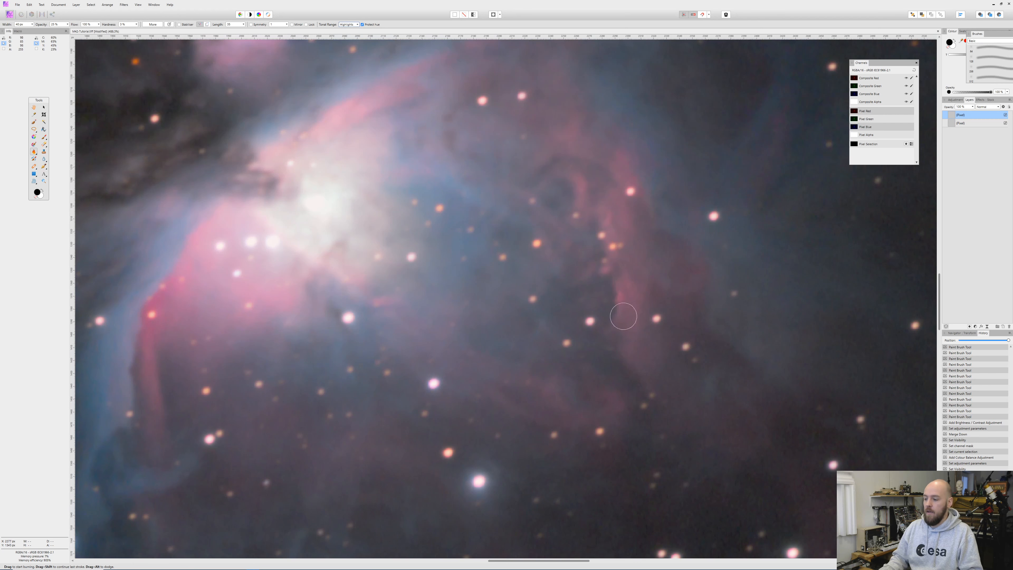
mouse_move(606, 341)
mouse_down()
mouse_move(615, 282)
mouse_move(606, 340)
mouse_up()
key(ctrl+z)
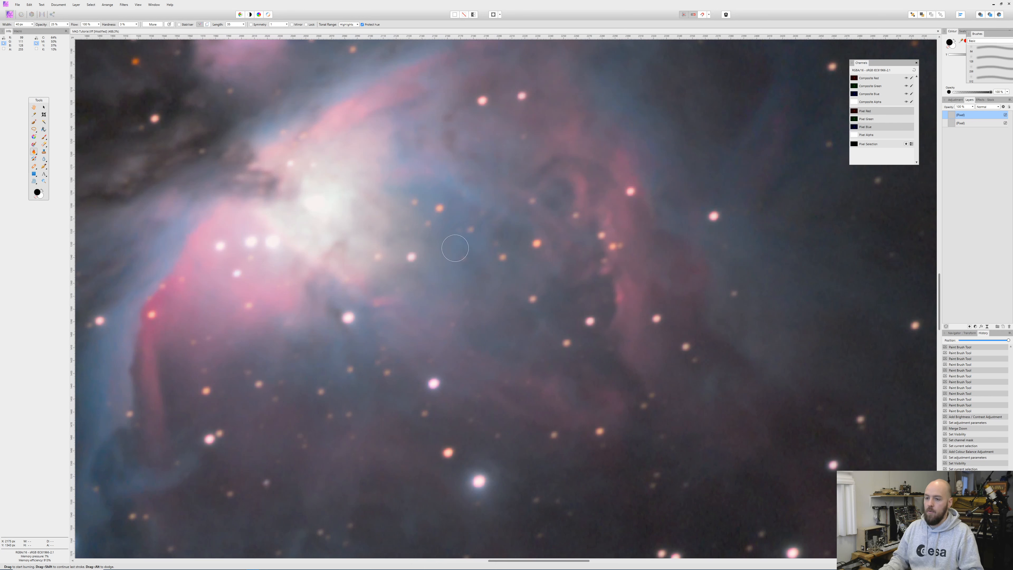
- Set the Burn Brush to Midtones with a lower opacity and darken the cloud patches along the inner side of the right-hand red arc
click(354, 25)
click(348, 37)
mouse_move(588, 334)
mouse_down()
mouse_move(601, 291)
mouse_move(603, 310)
mouse_move(596, 318)
mouse_move(600, 279)
mouse_move(606, 286)
mouse_move(586, 311)
mouse_up()
click(67, 25)
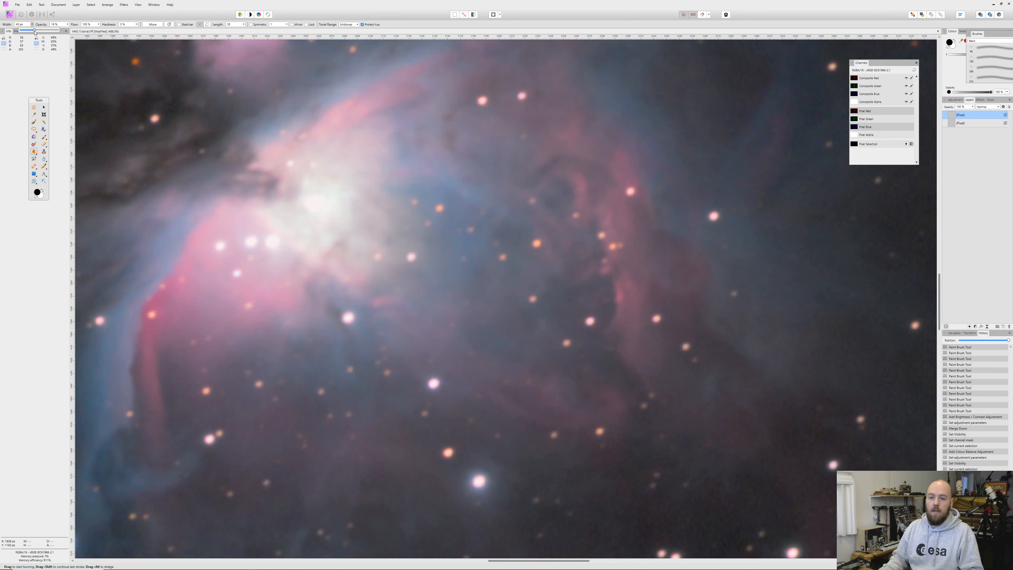
drag(628, 378, 604, 357)
drag(602, 351, 599, 315)
mouse_move(589, 261)
mouse_down()
mouse_move(574, 267)
mouse_move(585, 279)
mouse_up()
drag(549, 193, 570, 219)
drag(574, 223, 590, 252)
mouse_move(592, 263)
mouse_down()
mouse_move(597, 285)
mouse_move(582, 259)
mouse_up()
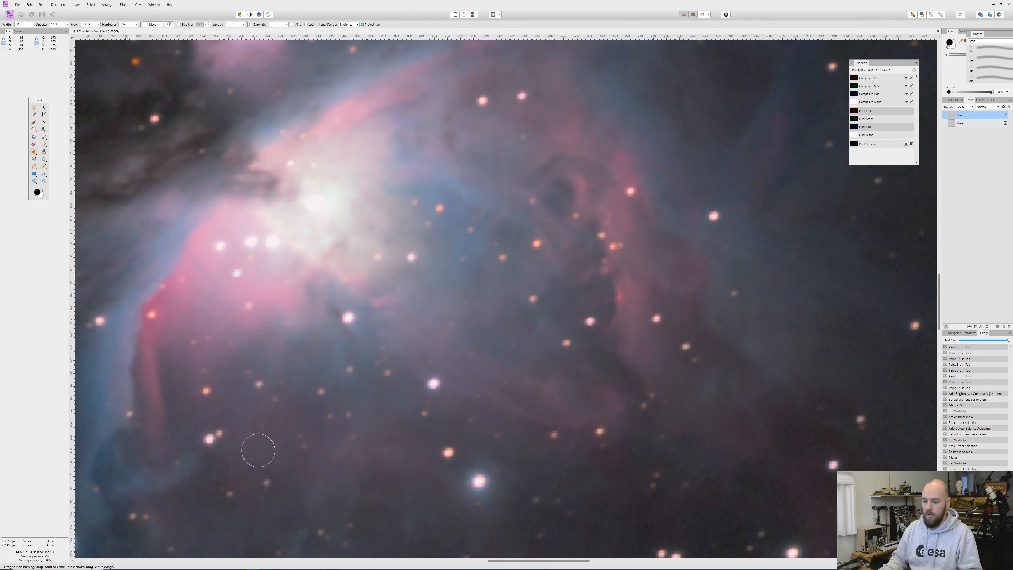
- Burn the dark areas beside the left-hand red ridge, below the bright core and in the nebula's upper interior
mouse_move(160, 357)
mouse_down()
mouse_move(158, 341)
mouse_move(135, 414)
mouse_up()
mouse_move(133, 346)
mouse_down()
mouse_move(131, 450)
mouse_move(100, 488)
mouse_up()
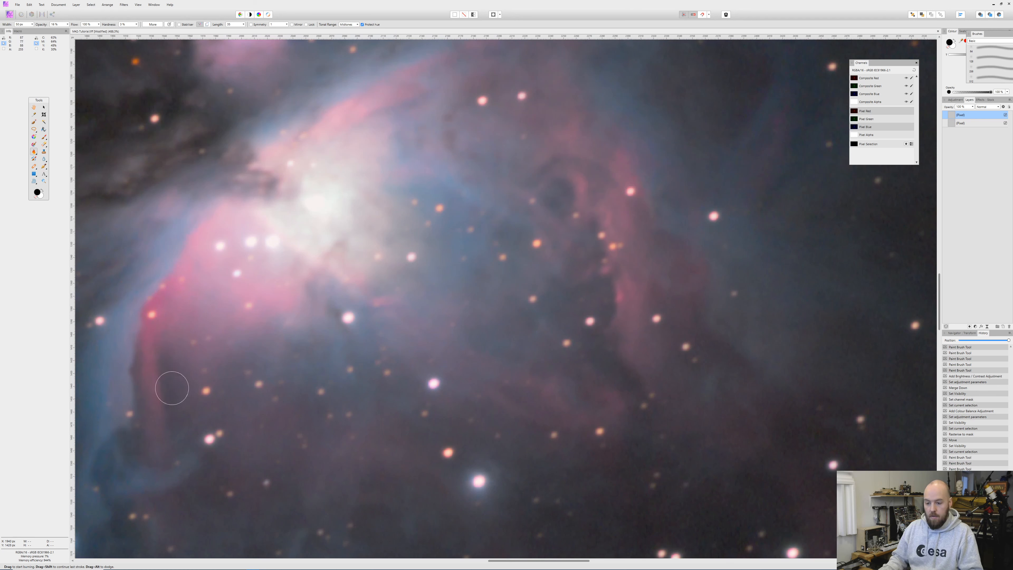
click(355, 348)
click(344, 342)
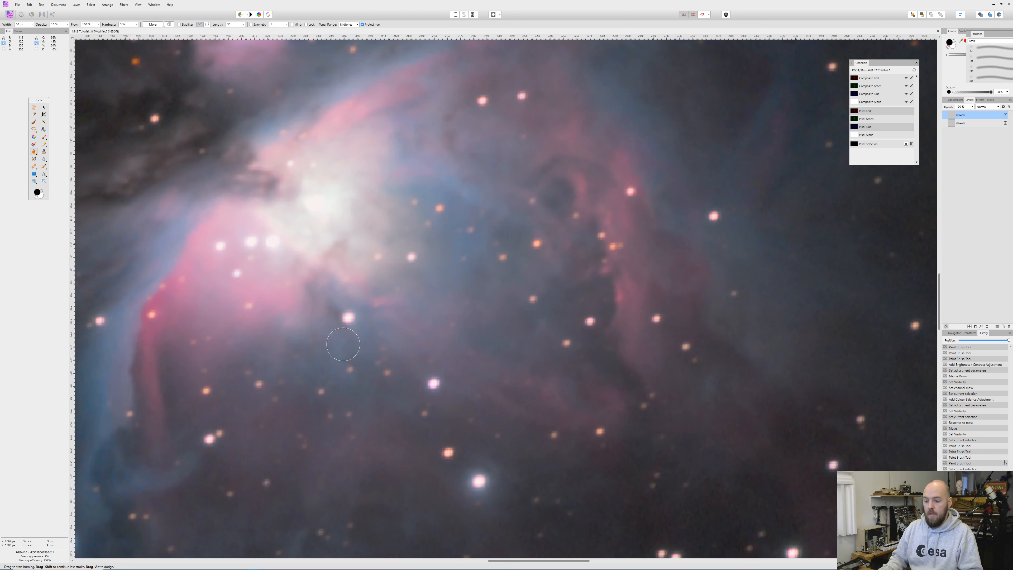
drag(472, 156, 568, 325)
click(549, 310)
click(549, 309)
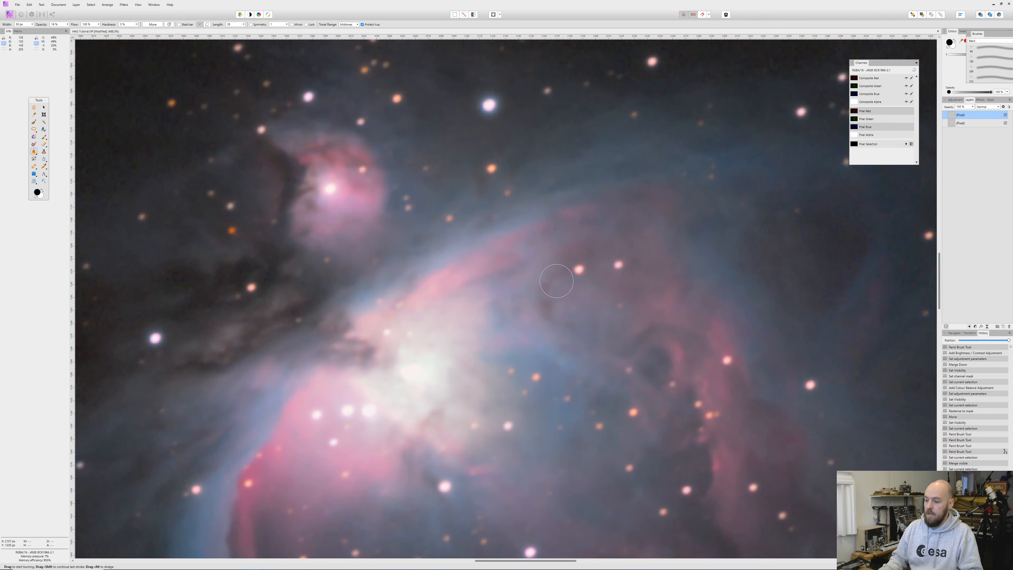
- Burn the dark surroundings of the small companion nebula with the Midtones range
mouse_move(317, 305)
mouse_down()
mouse_move(368, 290)
mouse_move(454, 298)
mouse_up()
mouse_move(407, 146)
mouse_down()
mouse_move(423, 164)
mouse_move(421, 214)
mouse_move(411, 145)
mouse_move(423, 226)
mouse_move(424, 191)
mouse_move(457, 173)
mouse_move(448, 150)
mouse_up()
drag(447, 150, 479, 149)
drag(491, 164, 505, 200)
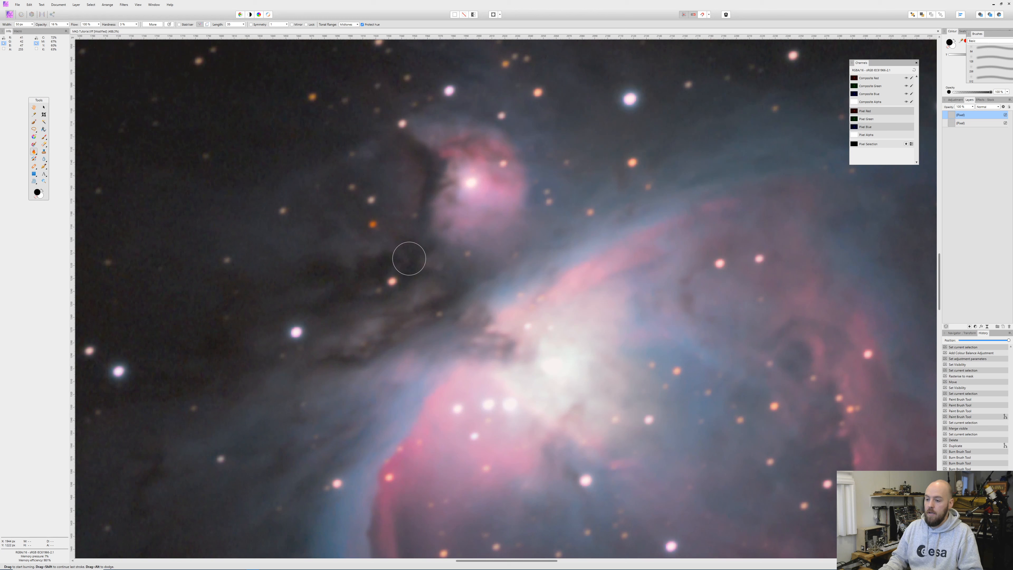
drag(381, 257, 351, 226)
- Switch the Burn Brush to Shadows and darken the lane beside the companion nebula, the nearby dark clouds and the left-hand ridge's edge
click(357, 25)
click(347, 31)
mouse_move(425, 181)
mouse_down()
mouse_move(407, 147)
mouse_move(465, 175)
mouse_up()
mouse_move(431, 211)
mouse_down()
mouse_move(437, 161)
mouse_move(471, 138)
mouse_up()
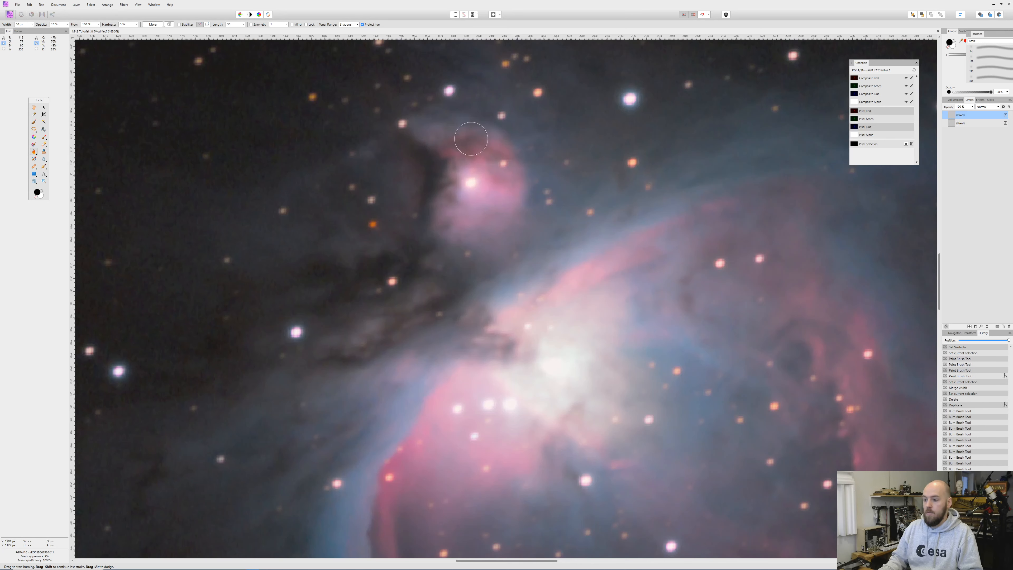
mouse_move(488, 341)
mouse_down()
mouse_move(399, 204)
mouse_move(415, 208)
mouse_move(351, 187)
mouse_move(380, 177)
mouse_up()
mouse_move(378, 179)
mouse_down()
mouse_move(256, 226)
mouse_move(380, 188)
mouse_move(348, 160)
mouse_move(261, 218)
mouse_up()
mouse_move(260, 218)
mouse_down()
mouse_move(310, 182)
mouse_move(218, 198)
mouse_up()
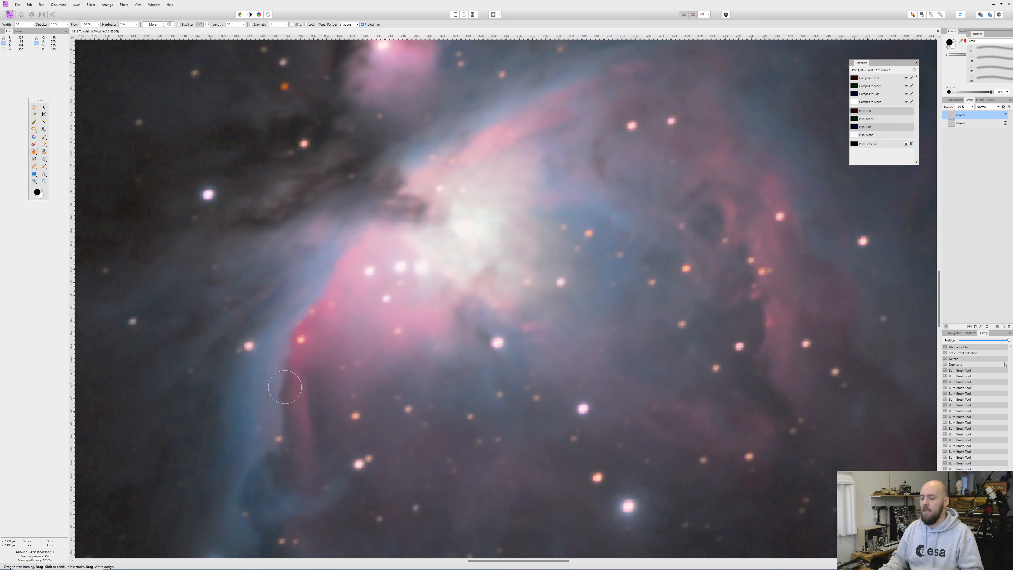
drag(285, 387, 284, 366)
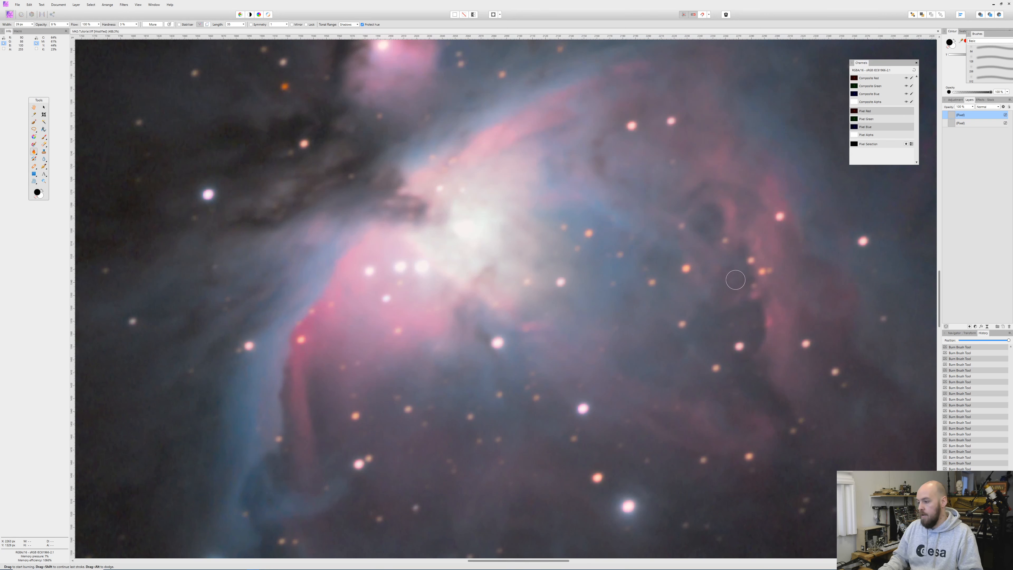
- Switch to the Dodge Brush with the tonal range set to Highlights and brighten the small red knots along the right-hand arc
click(34, 154)
click(52, 152)
drag(756, 295, 758, 293)
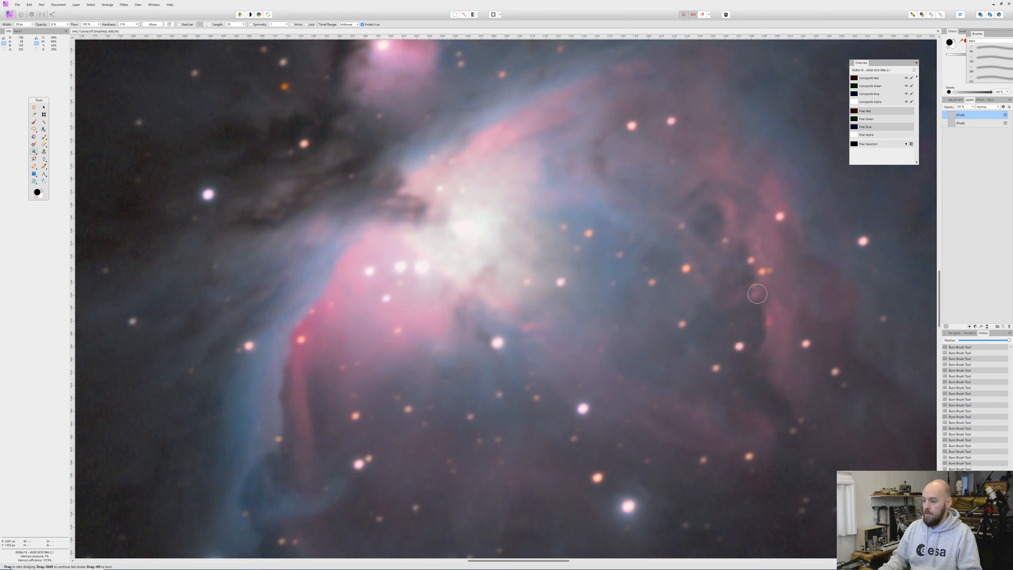
click(358, 24)
click(353, 42)
drag(769, 321, 755, 296)
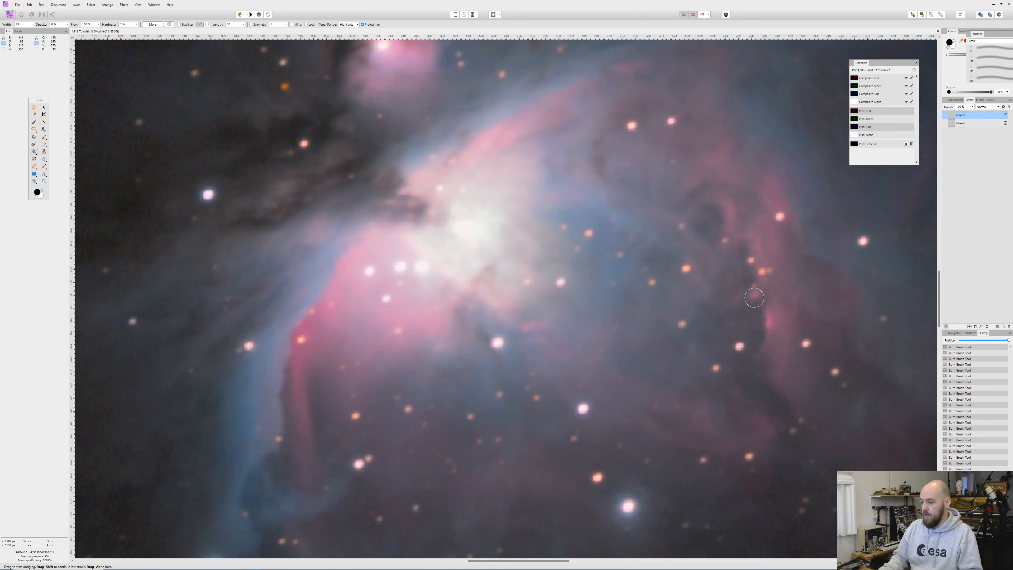
drag(750, 256, 754, 264)
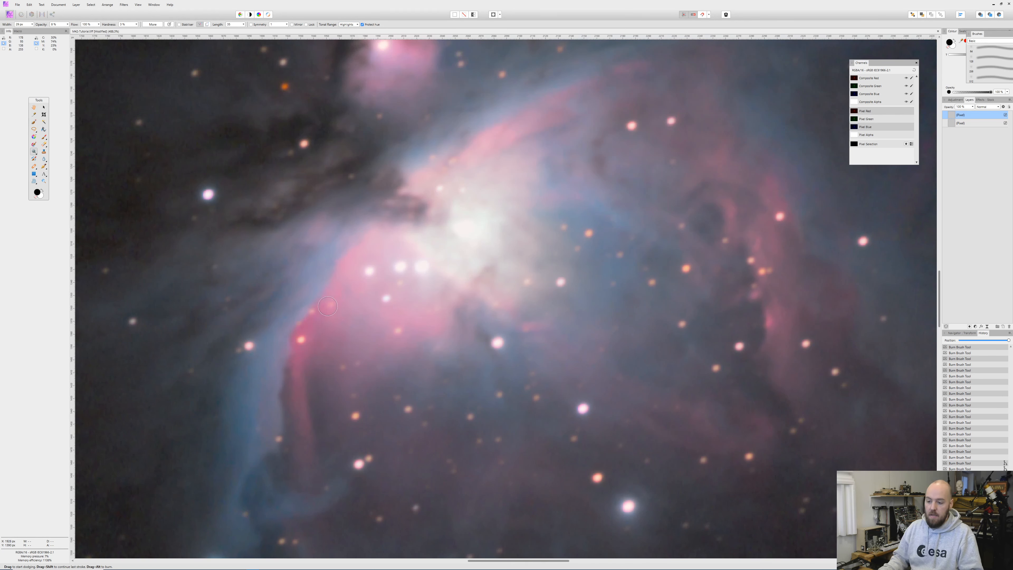
- Dodge the bright filaments and left edge of the small companion nebula above the core
scroll(402, 95, up, 3)
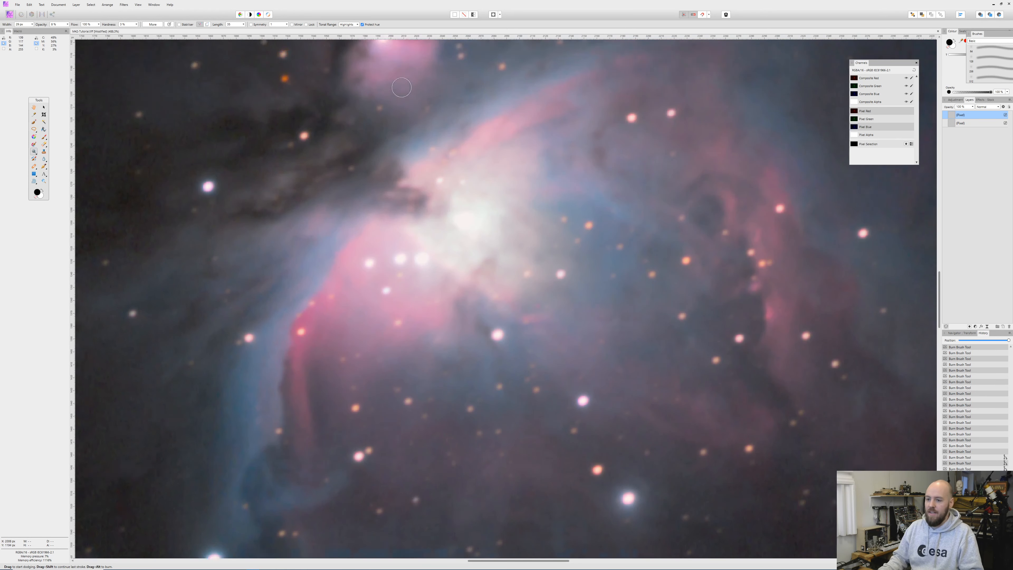
scroll(403, 95, up, 1)
drag(407, 161, 400, 116)
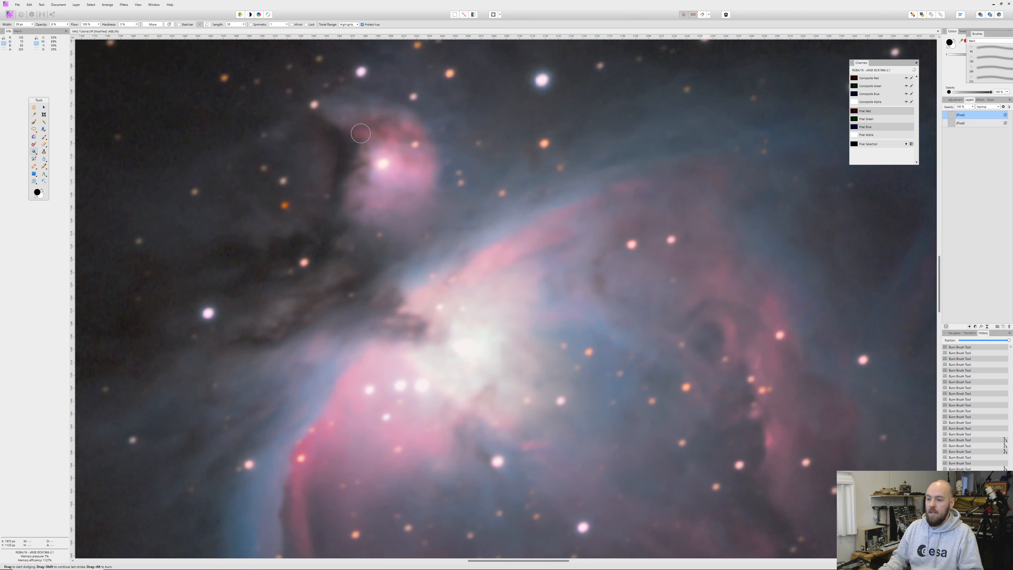
mouse_move(352, 182)
mouse_down()
mouse_move(347, 222)
mouse_move(365, 157)
mouse_up()
drag(343, 128, 331, 120)
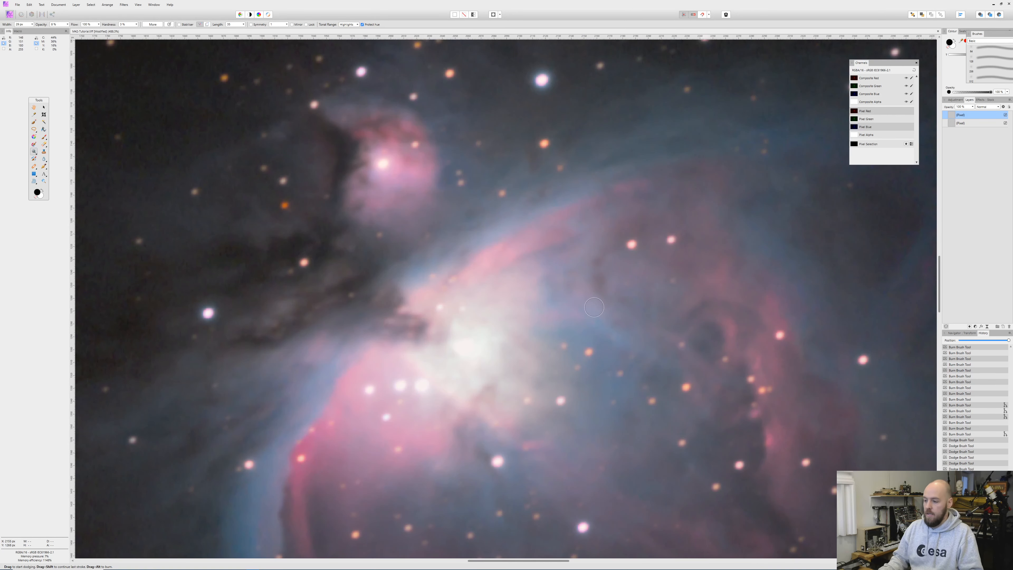
- Dodge more of the right-hand red arc, from its lower edge up to the curl around the dark patch
scroll(594, 308, down, 8)
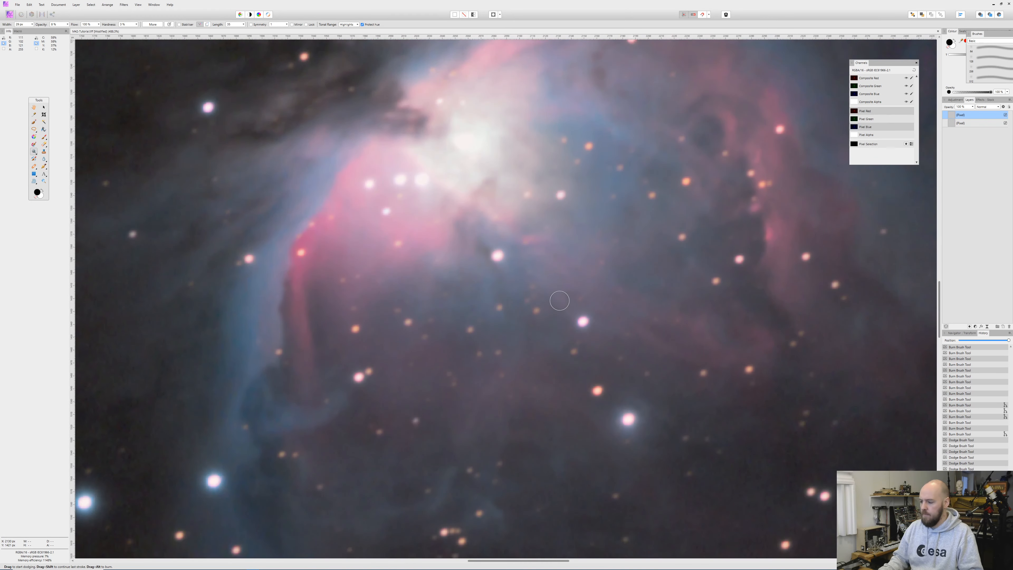
scroll(559, 301, up, 3)
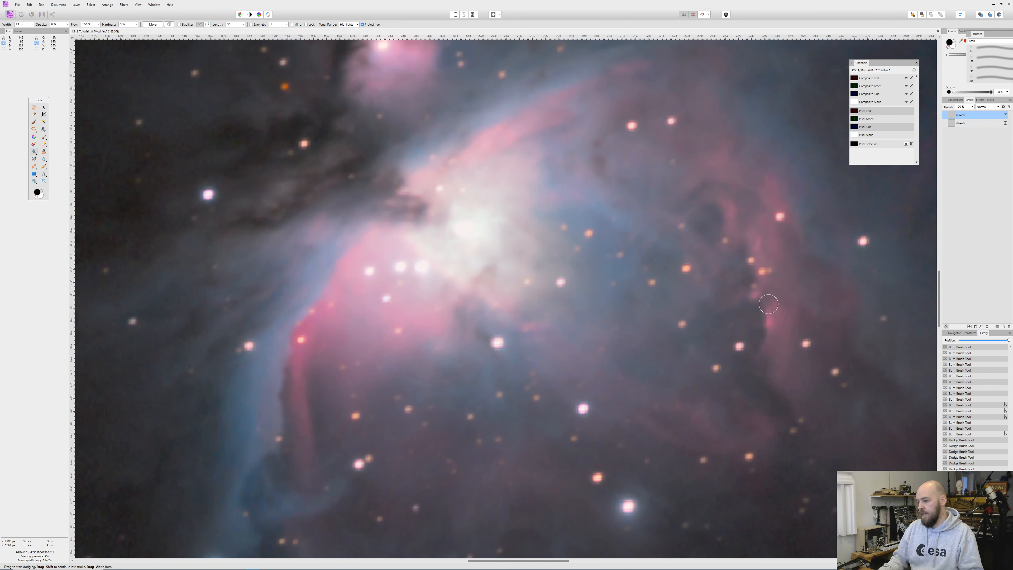
drag(766, 355, 773, 329)
mouse_move(752, 230)
mouse_down()
mouse_move(736, 239)
mouse_move(721, 196)
mouse_move(745, 182)
mouse_move(719, 196)
mouse_move(710, 180)
mouse_move(702, 184)
mouse_up()
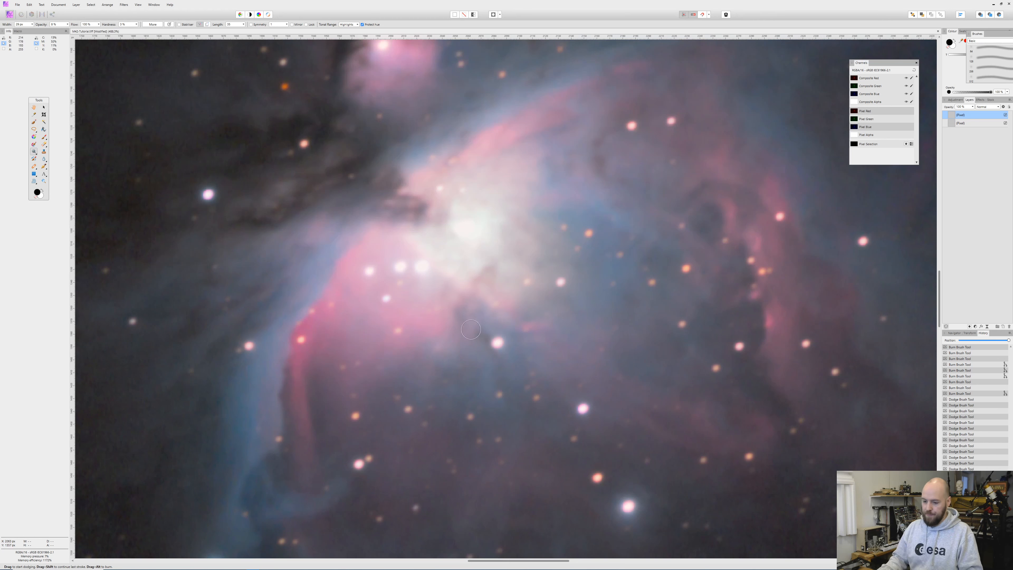
scroll(471, 330, down, 8)
scroll(479, 332, down, 5)
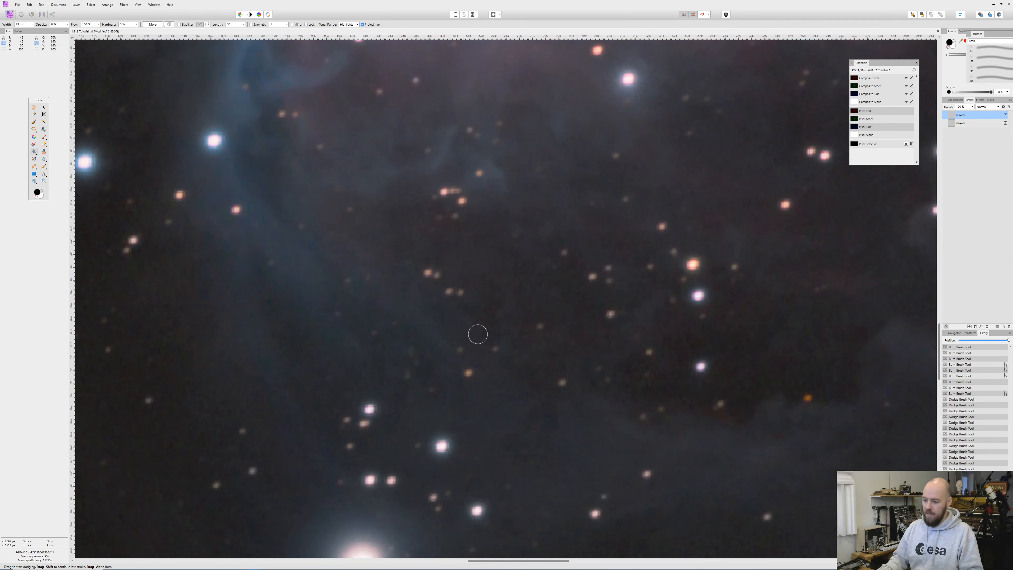
- Examine the dodged and burned nebula up close and within the whole star field
scroll(479, 335, up, 11)
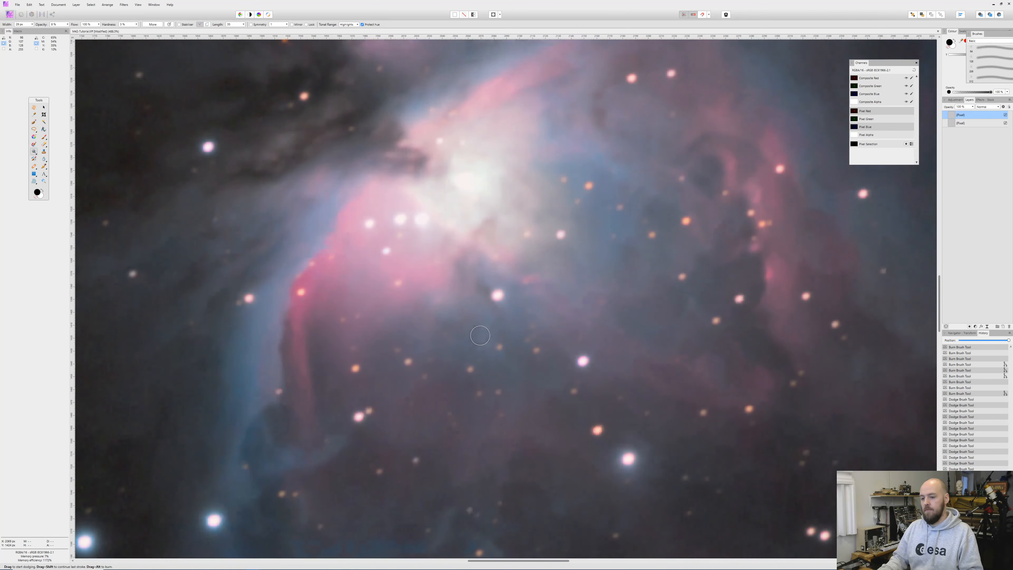
scroll(480, 335, up, 5)
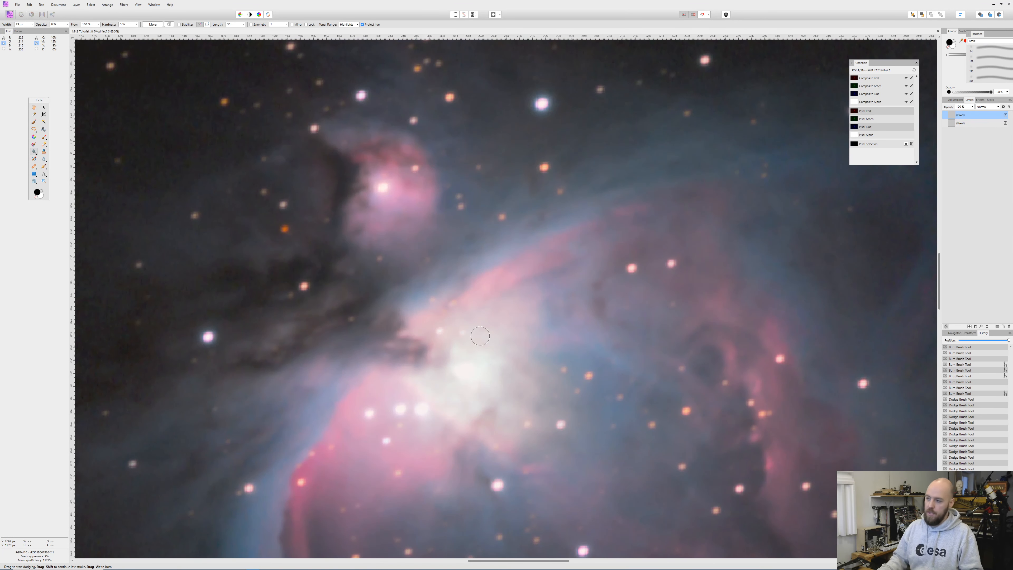
scroll(481, 335, down, 3)
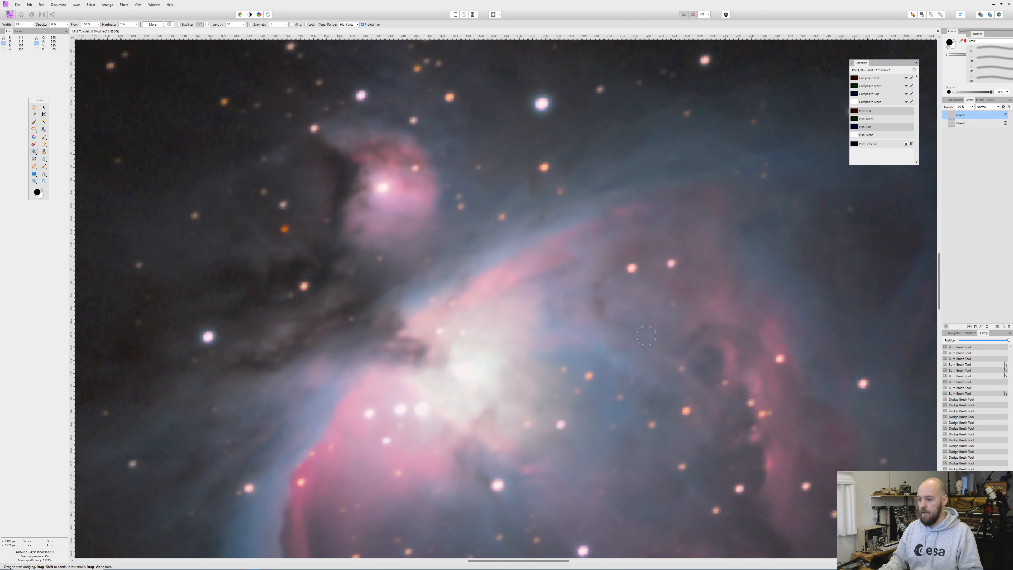
scroll(645, 335, down, 3)
scroll(646, 335, down, 3)
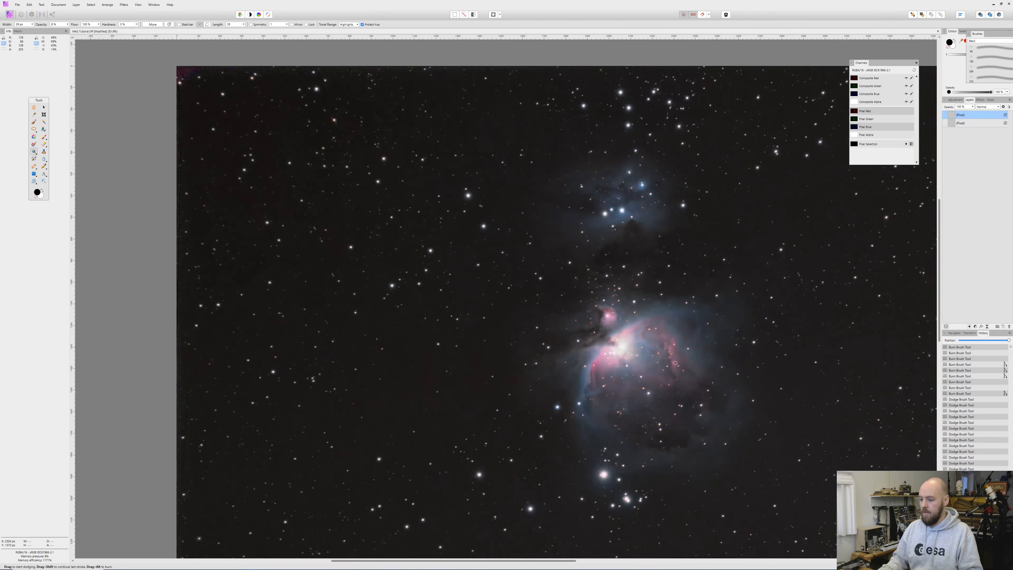
scroll(449, 300, up, 2)
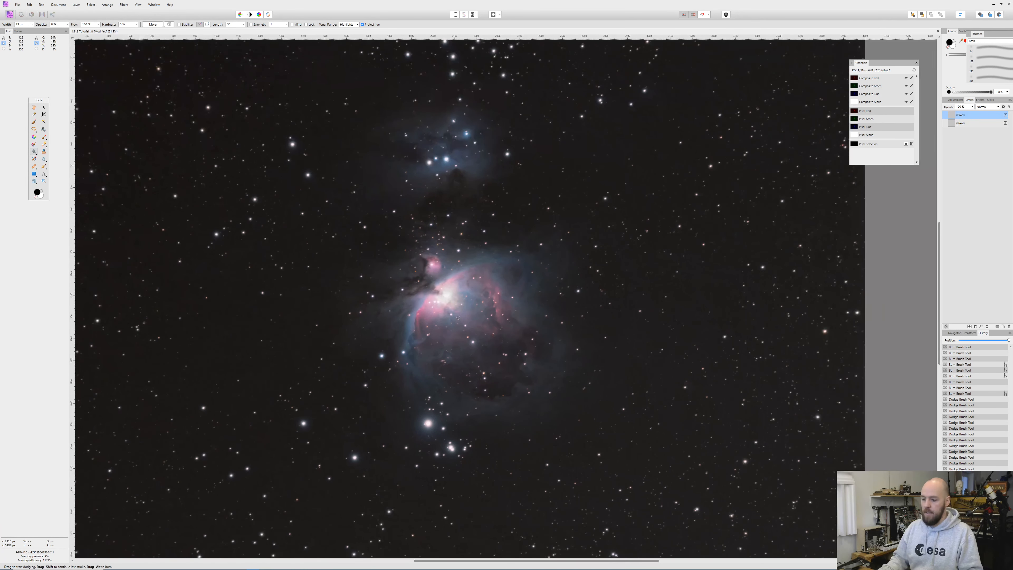
scroll(450, 300, up, 2)
scroll(450, 299, up, 2)
scroll(438, 292, up, 2)
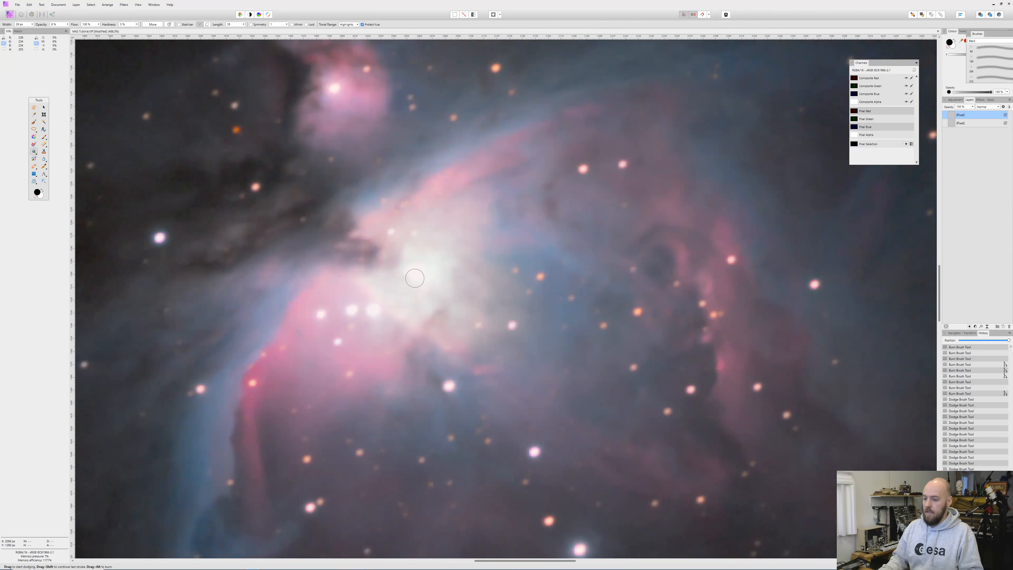
- Compare the nebula with and without the dodged-and-burned top layer by repeatedly hiding and showing it, close up and from farther out
click(1006, 115)
click(1006, 115)
click(1005, 115)
click(1005, 115)
scroll(809, 266, down, 3)
scroll(808, 266, down, 1)
click(1006, 115)
click(1006, 115)
click(1006, 115)
click(1005, 115)
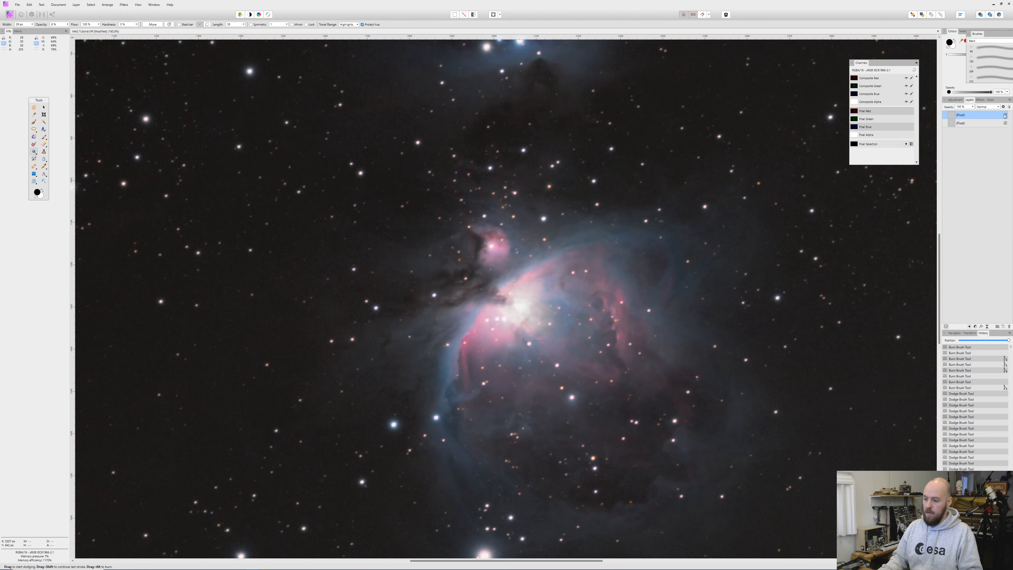
click(1005, 115)
click(1005, 115)
click(1005, 115)
click(1006, 115)
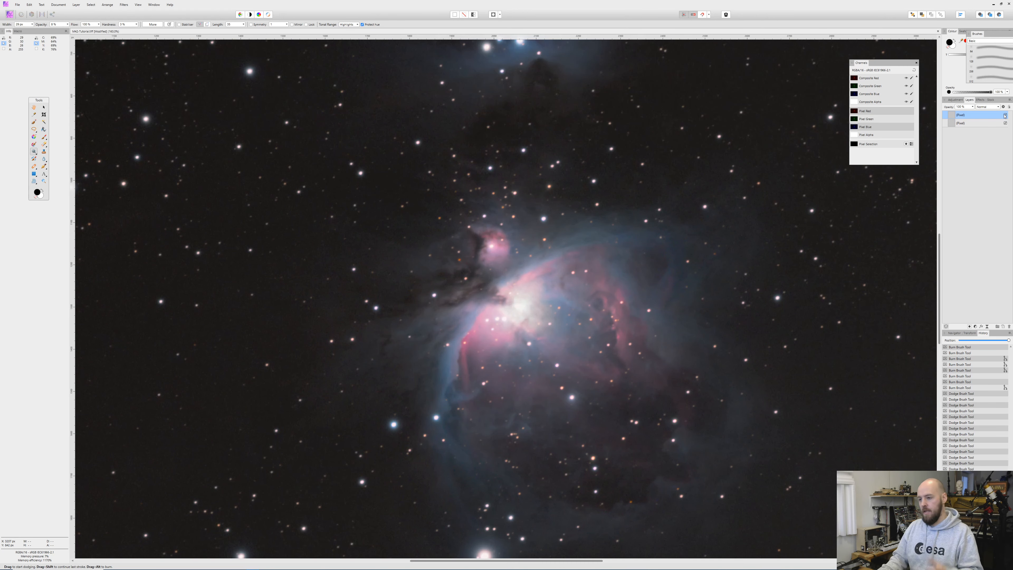
click(1005, 115)
click(1005, 115)
- Add a Curves adjustment above the dodged-and-burned layer, slightly raising the midtones and anchoring the shadows near the original diagonal
scroll(570, 330, down, 4)
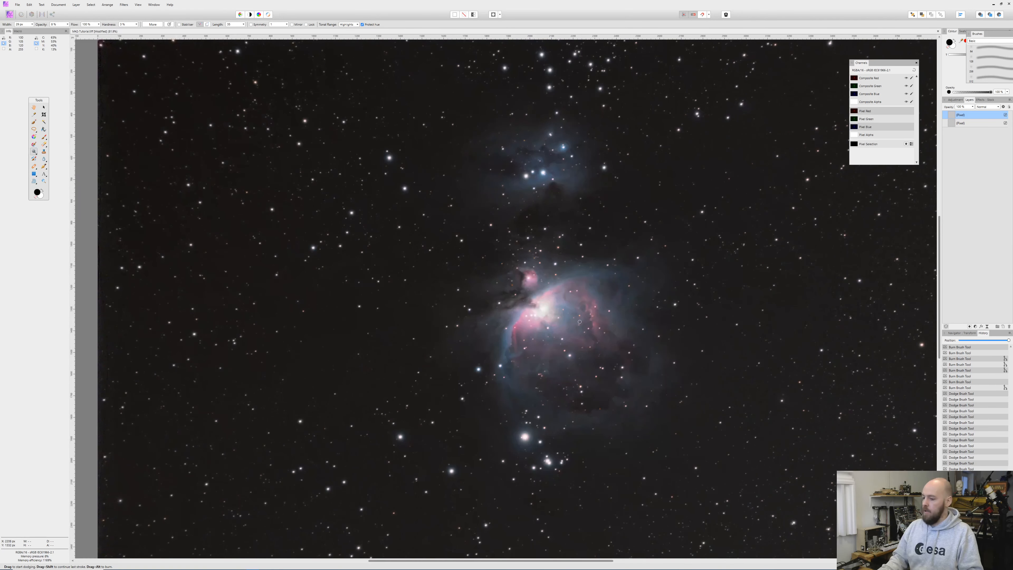
drag(570, 330, 491, 292)
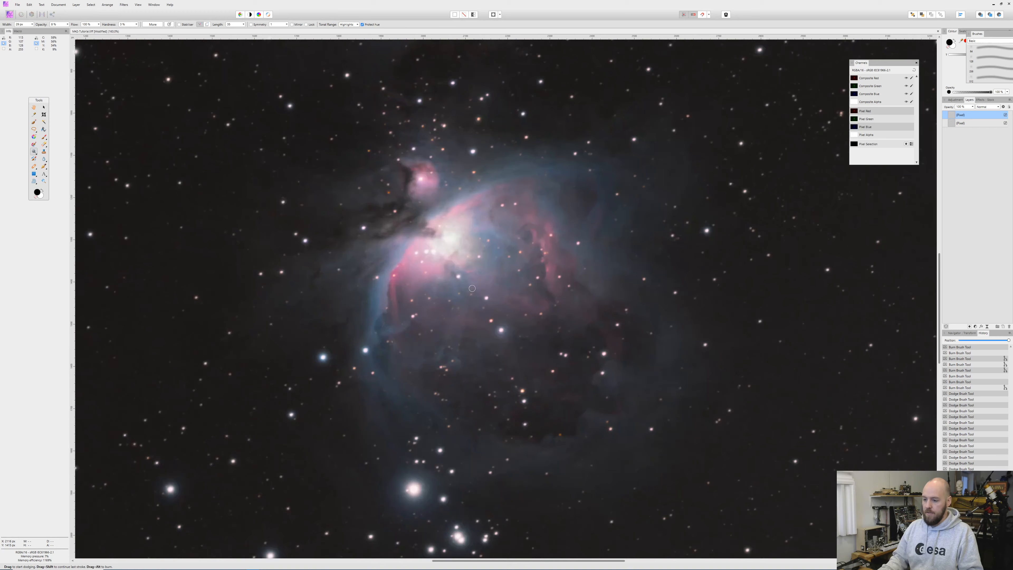
scroll(475, 290, down, 3)
scroll(472, 288, up, 1)
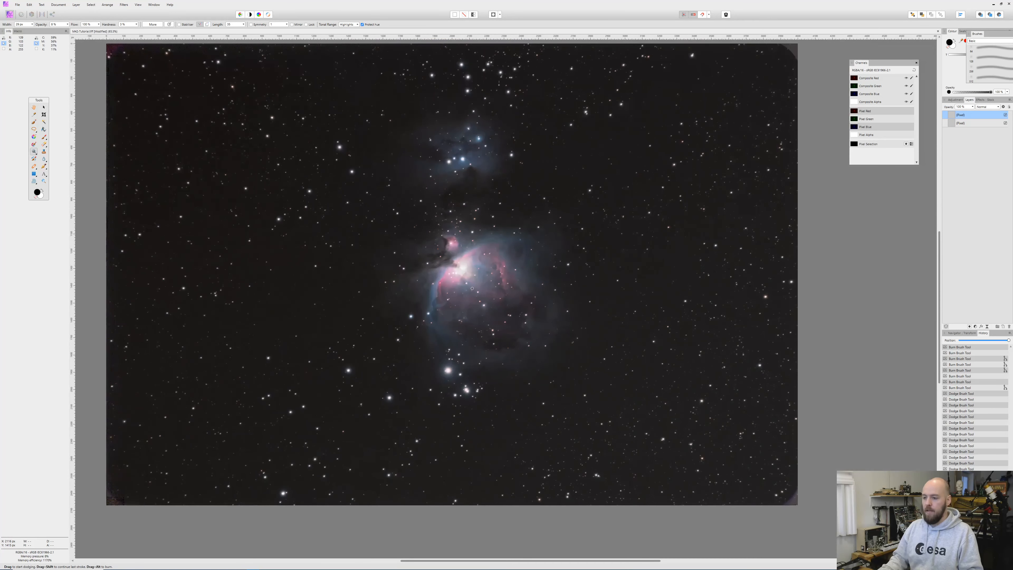
drag(444, 197, 474, 226)
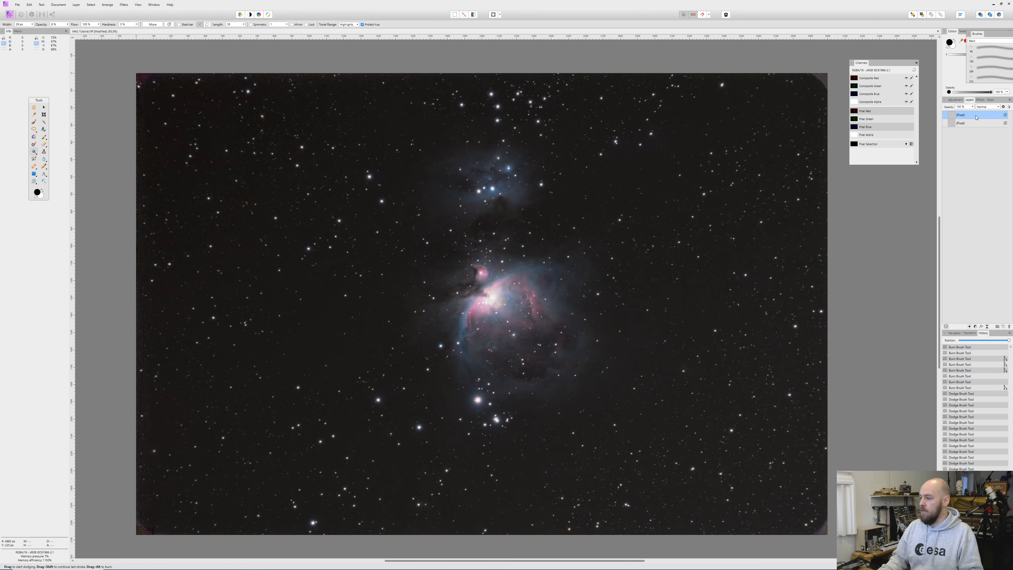
click(975, 327)
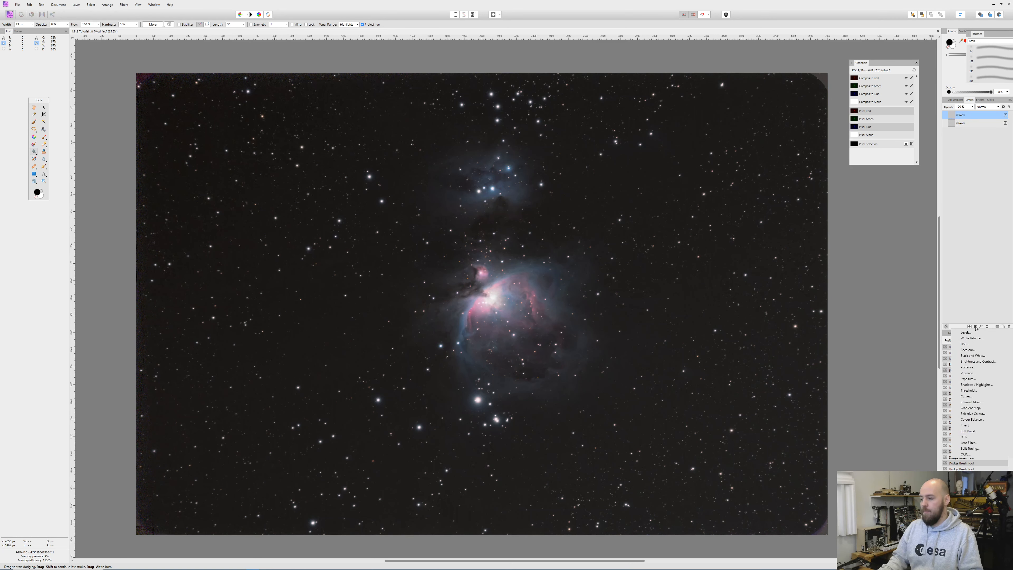
click(966, 396)
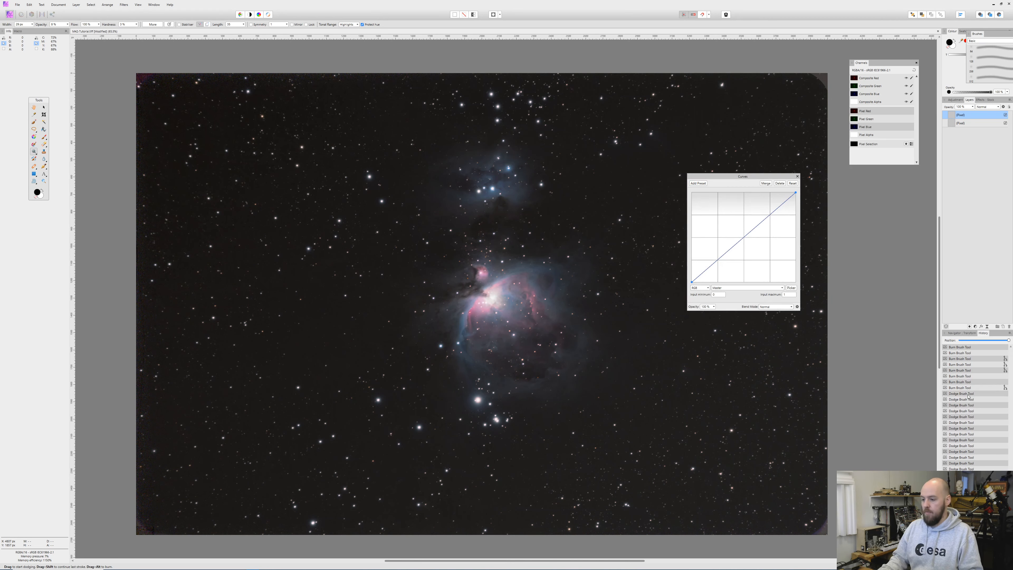
drag(744, 236, 716, 262)
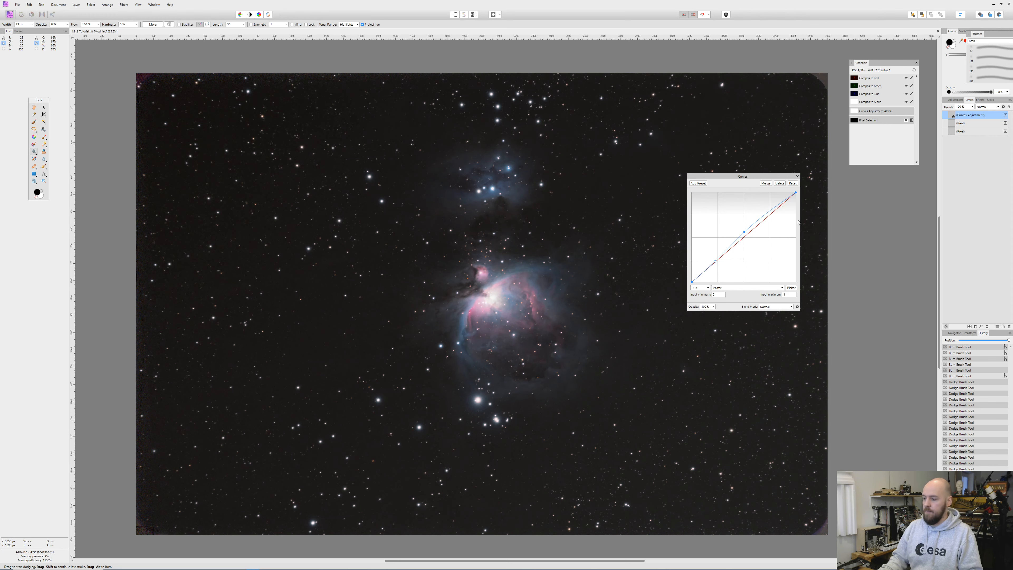
click(797, 176)
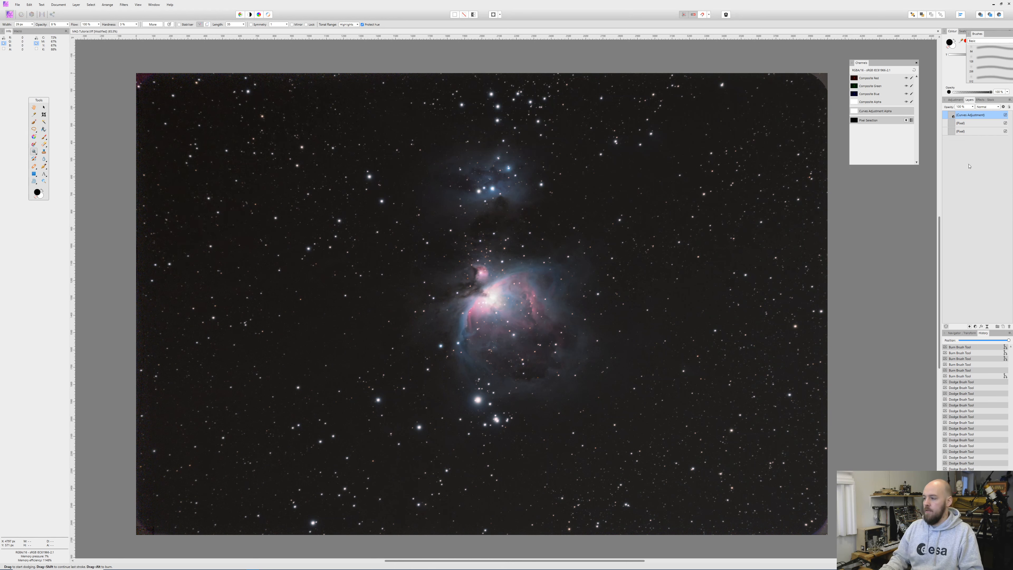
click(1000, 108)
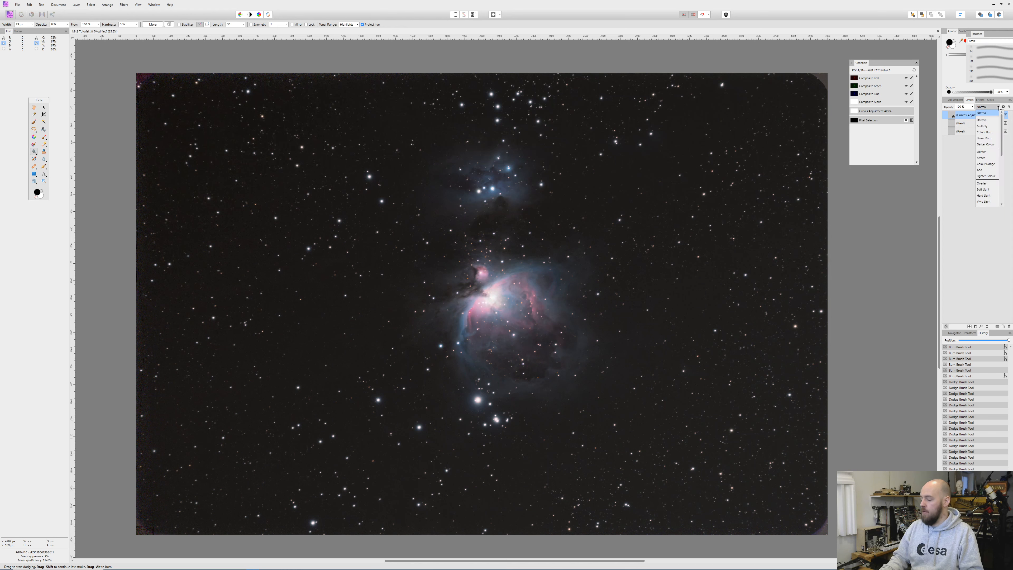
click(999, 108)
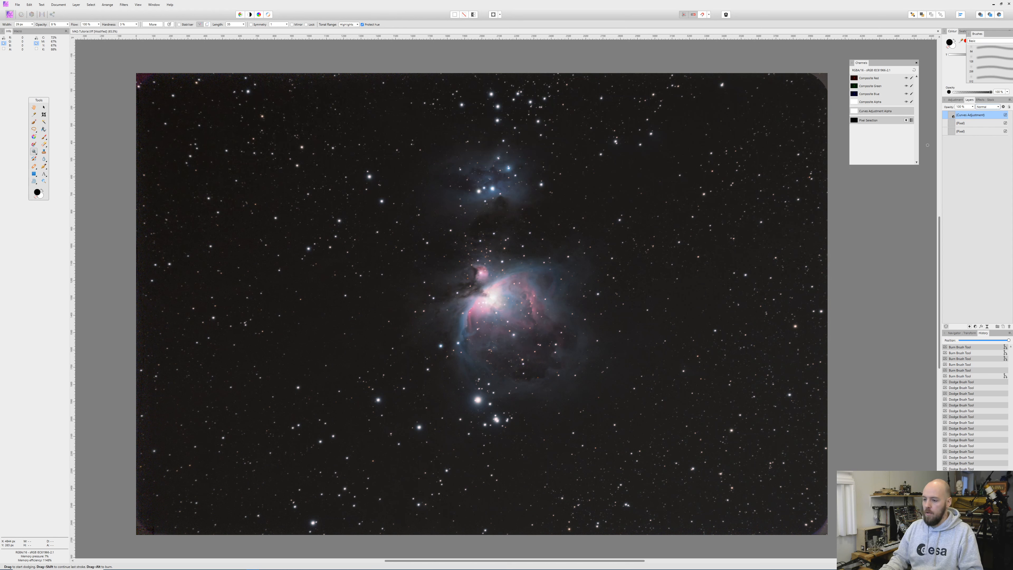